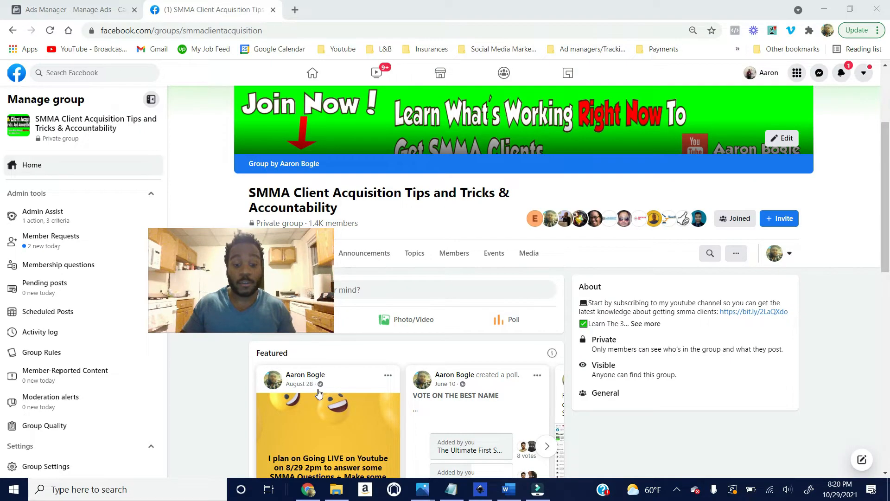
Step: Open an incognito browser window and search Google for "facebook business manager"
mouse_move(326, 494)
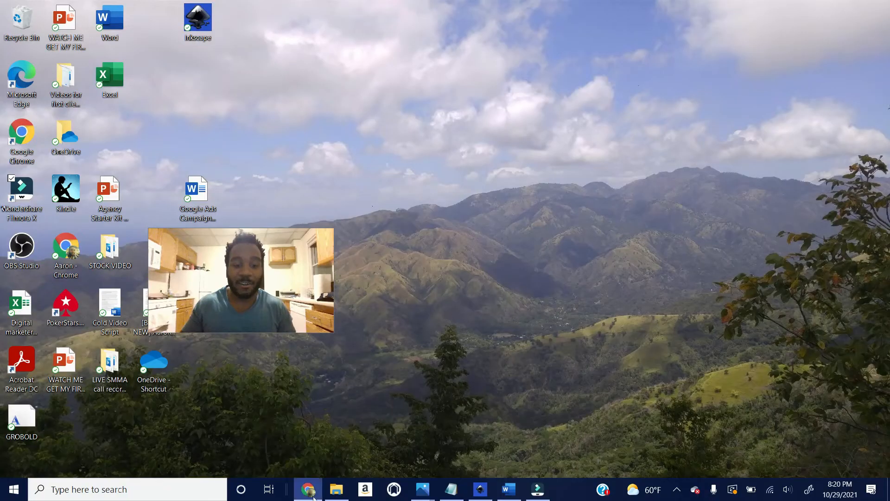
right_click(313, 497)
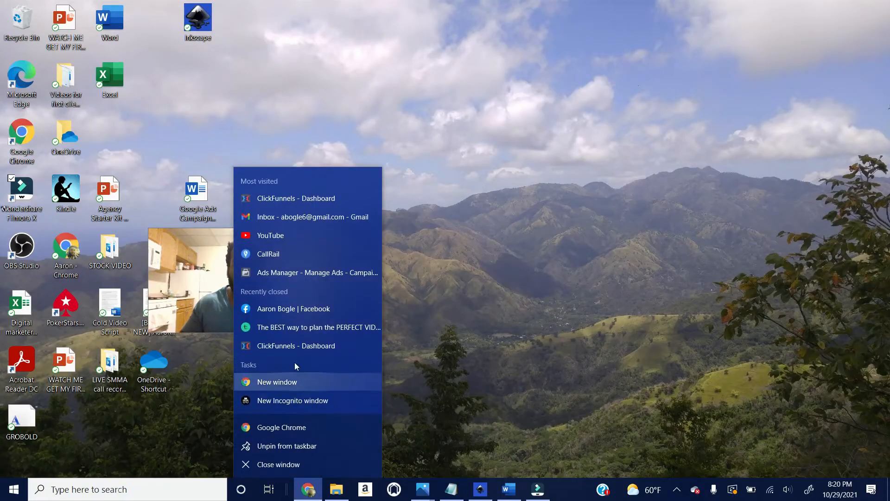
click(292, 400)
drag(261, 278, 716, 153)
click(200, 31)
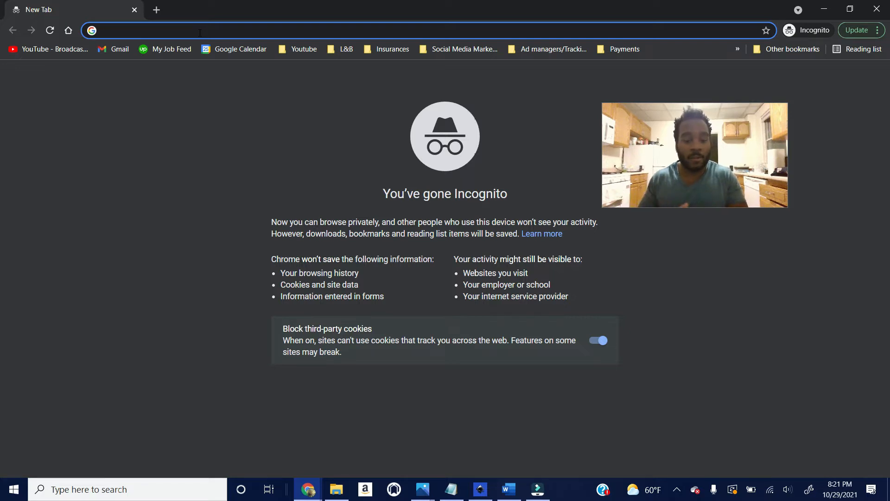
text(facebook)
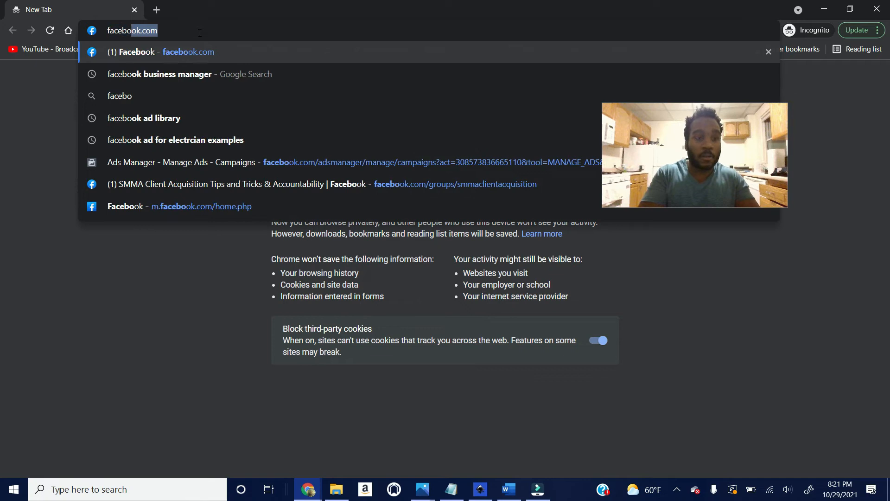
text( business manager)
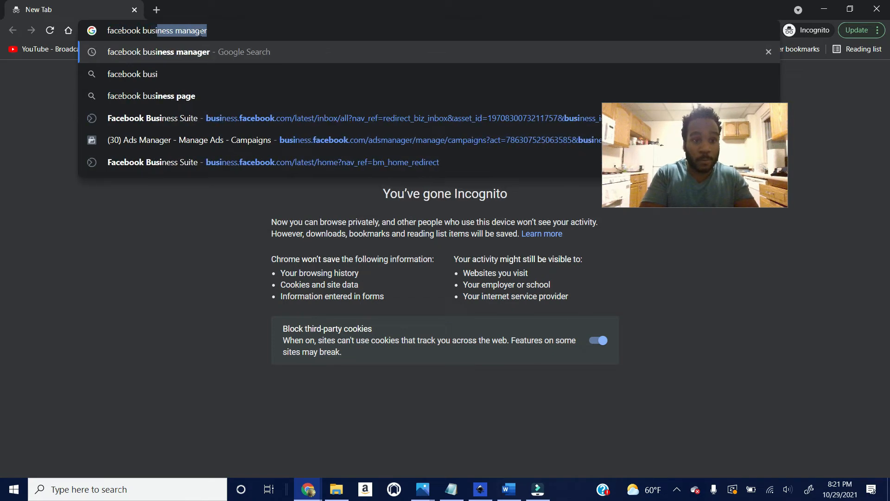
click(152, 54)
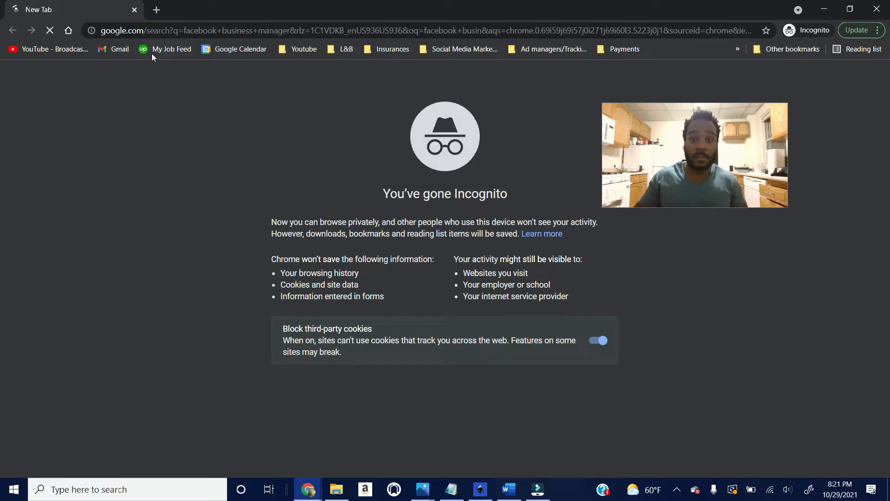
Step: Examine the Business Manager landing page, including the reasons for choosing it, and open its log-in page
scroll(355, 414, down, 3)
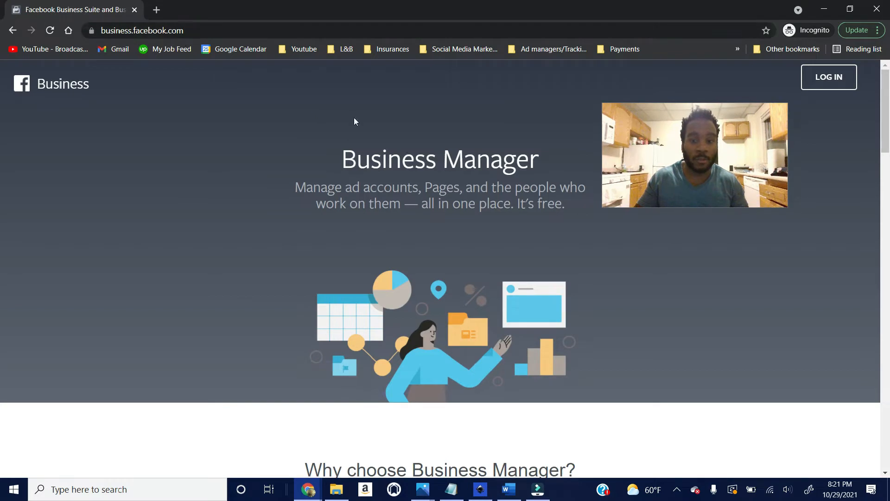
scroll(510, 312, down, 5)
scroll(519, 319, up, 3)
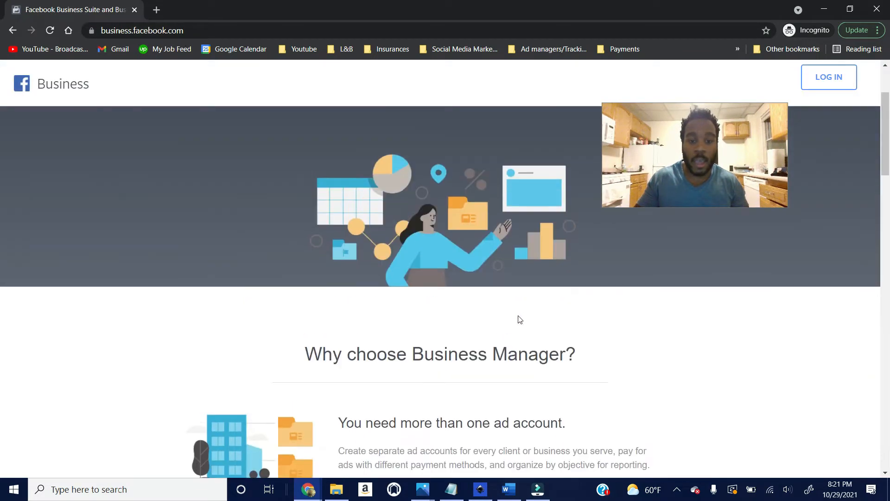
scroll(417, 360, down, 8)
scroll(423, 362, up, 8)
scroll(425, 363, up, 2)
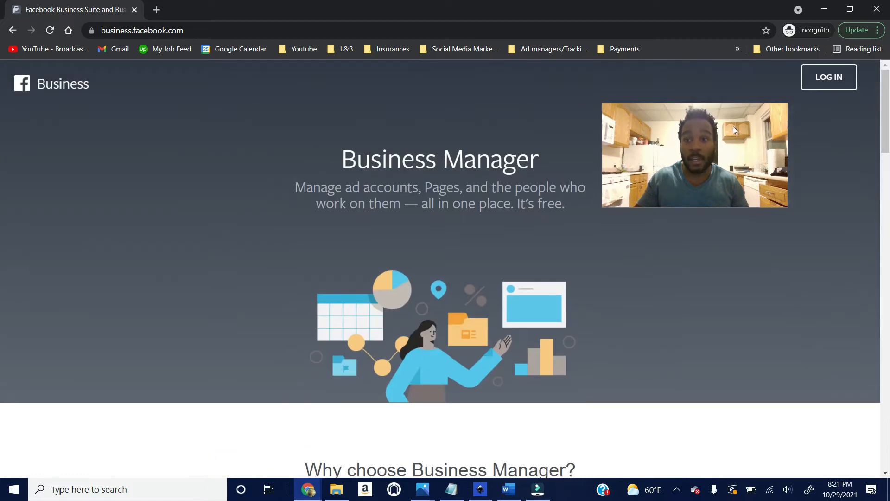
scroll(522, 254, down, 4)
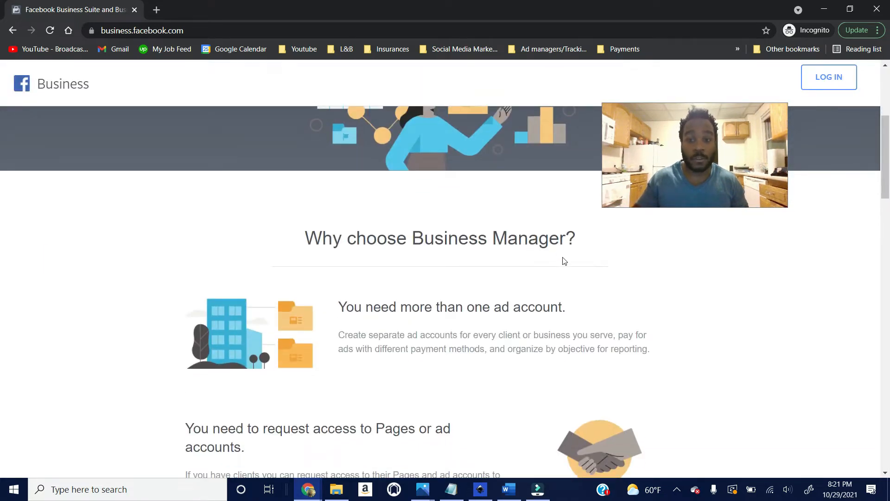
scroll(564, 259, down, 1)
scroll(563, 258, up, 5)
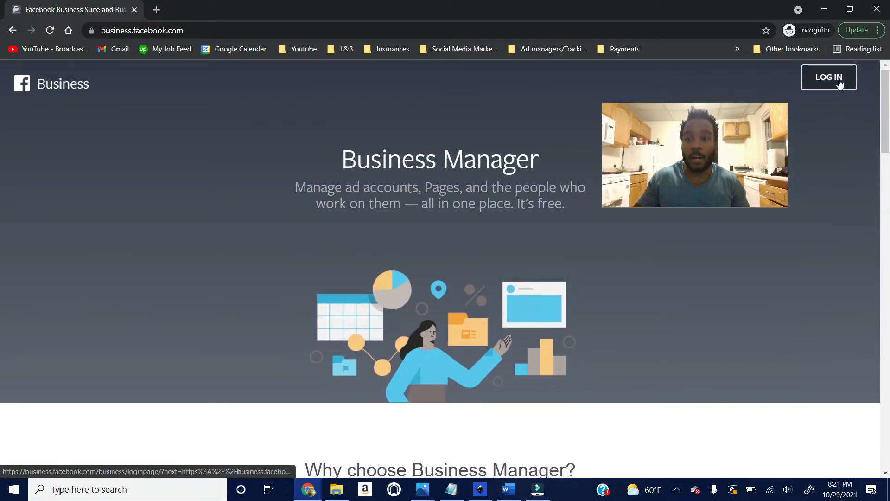
click(838, 82)
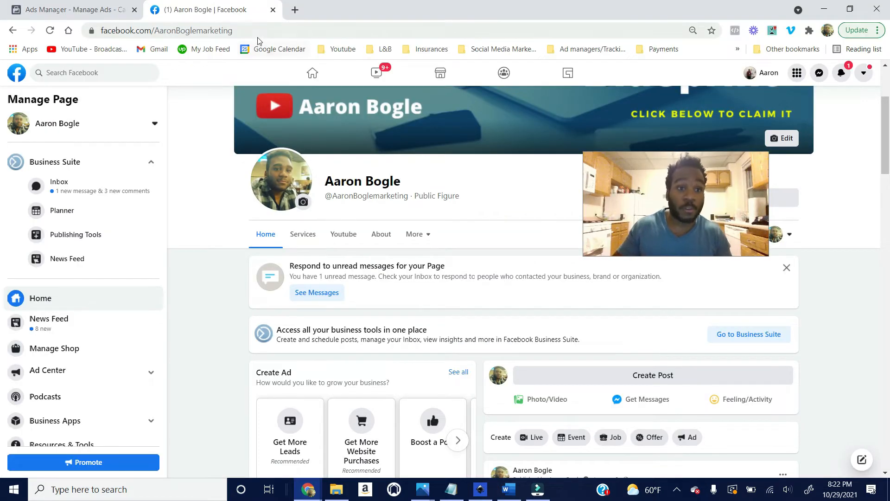
Step: Highlight the Facebook page's web address, switch to Ads Manager and look over the existing campaigns
drag(262, 33, 99, 30)
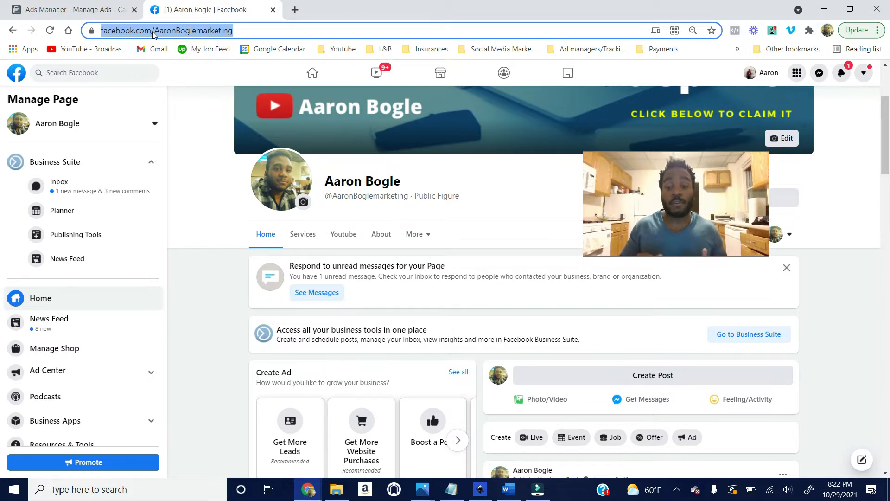
click(81, 8)
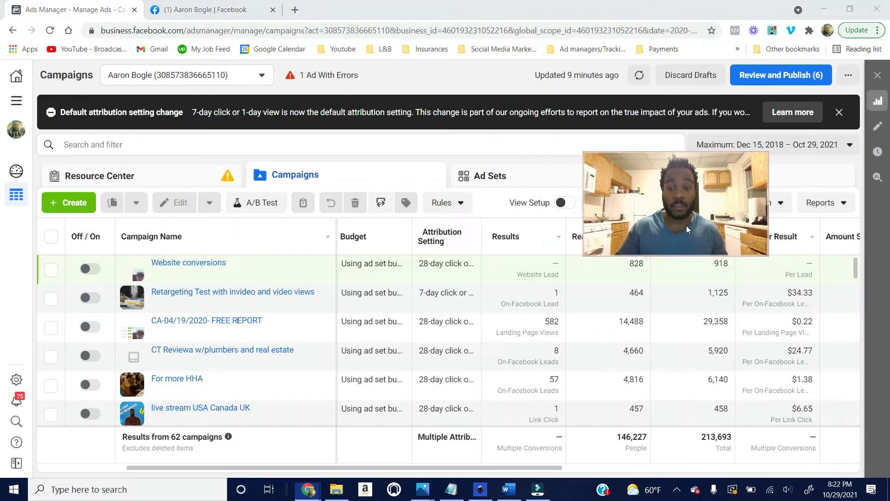
click(21, 103)
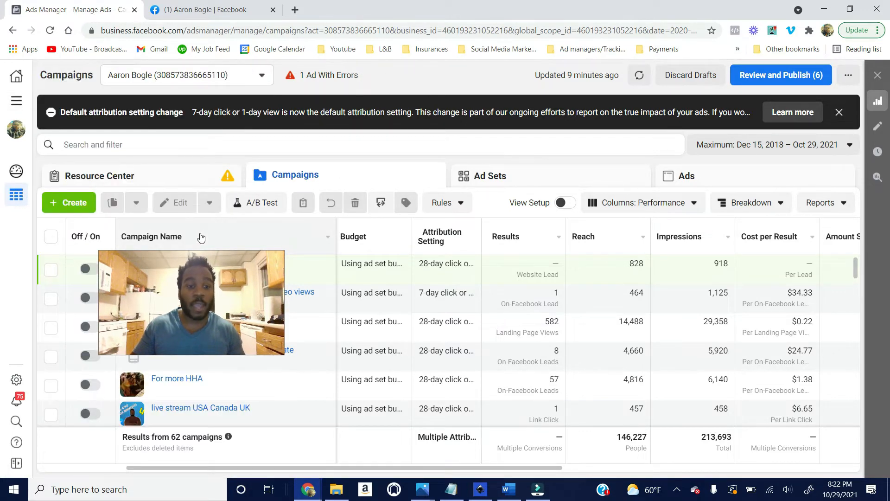
scroll(360, 306, down, 3)
scroll(362, 316, up, 3)
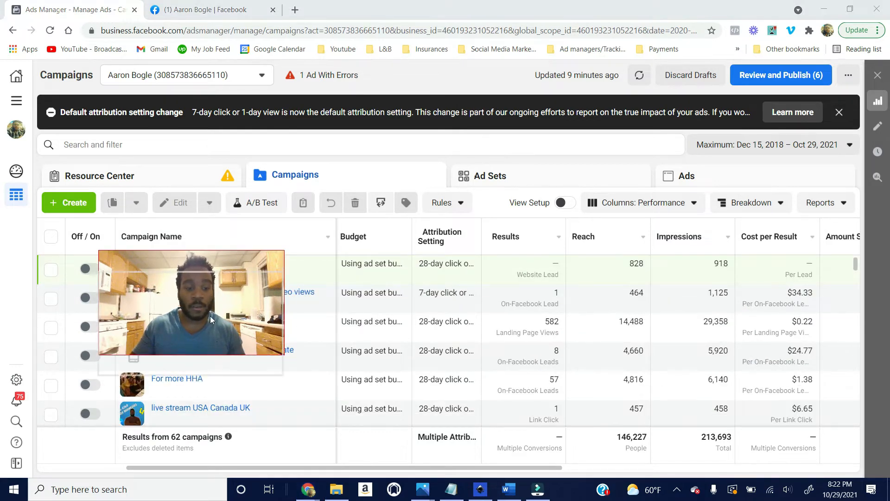
drag(213, 297, 215, 339)
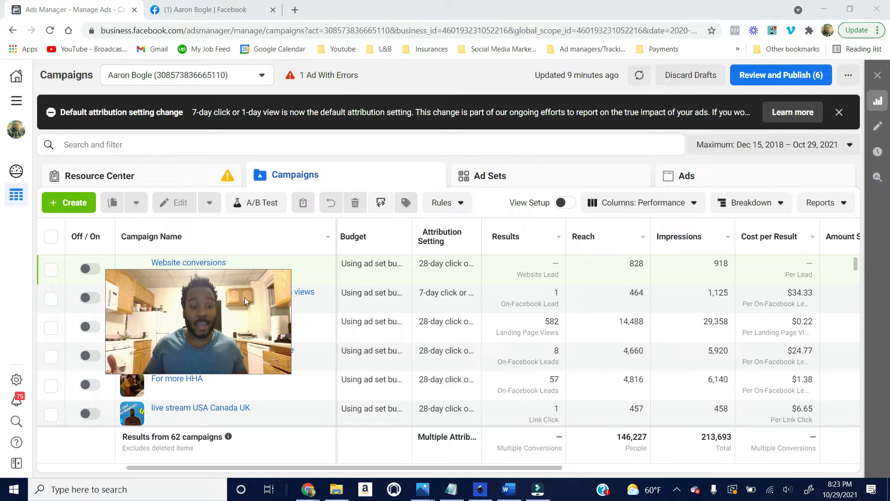
Step: Start a new campaign with the Auction buying type and the Messages objective
click(71, 204)
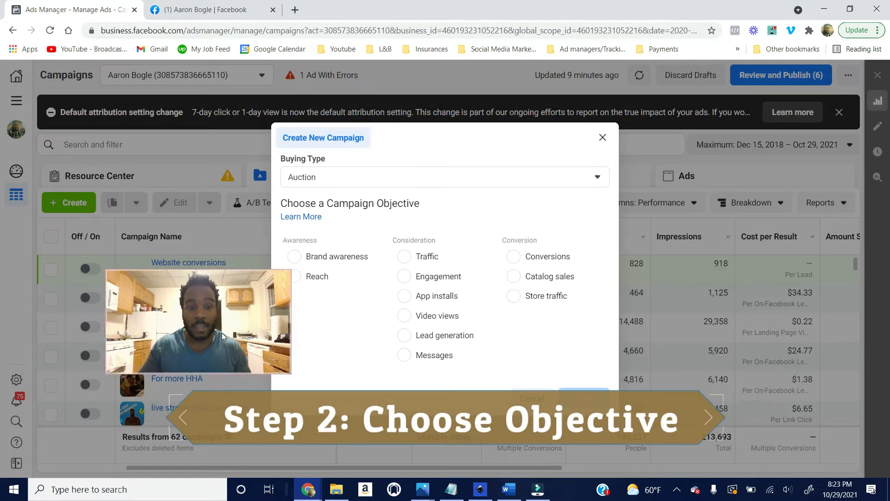
click(370, 181)
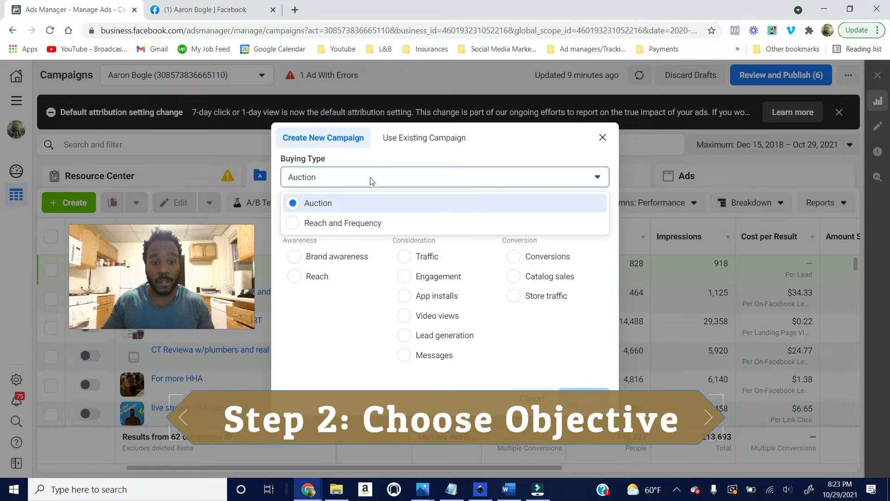
click(318, 204)
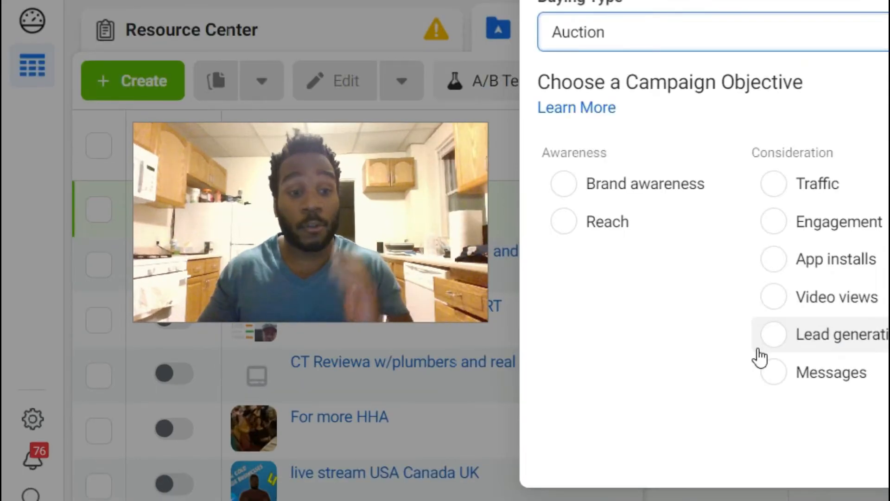
click(771, 370)
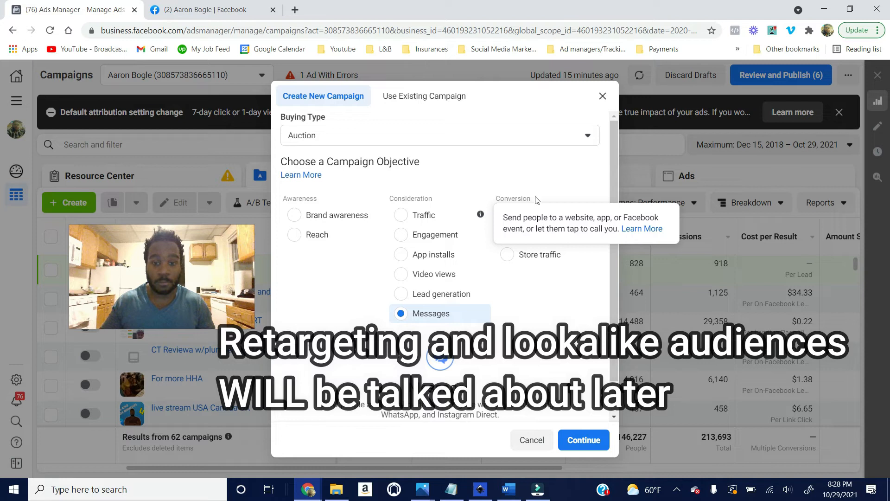
Step: Name the new campaign "Example Message campaign" and continue to its draft settings
scroll(559, 371, down, 2)
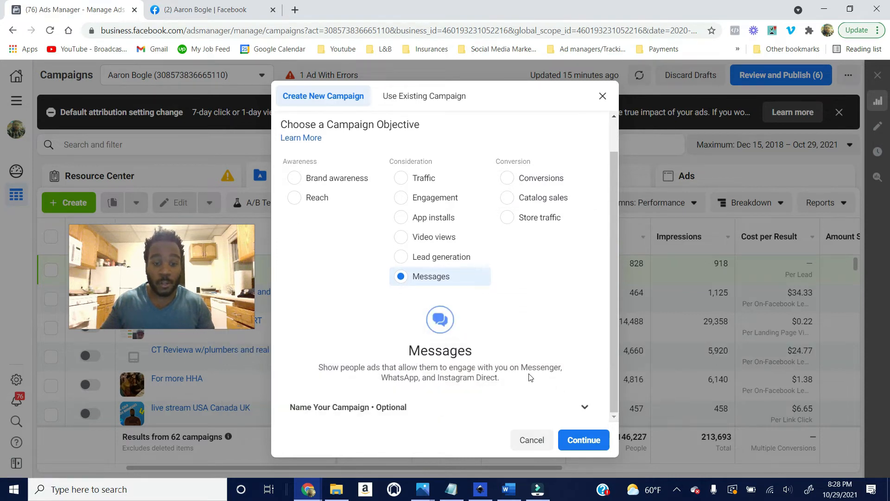
click(420, 407)
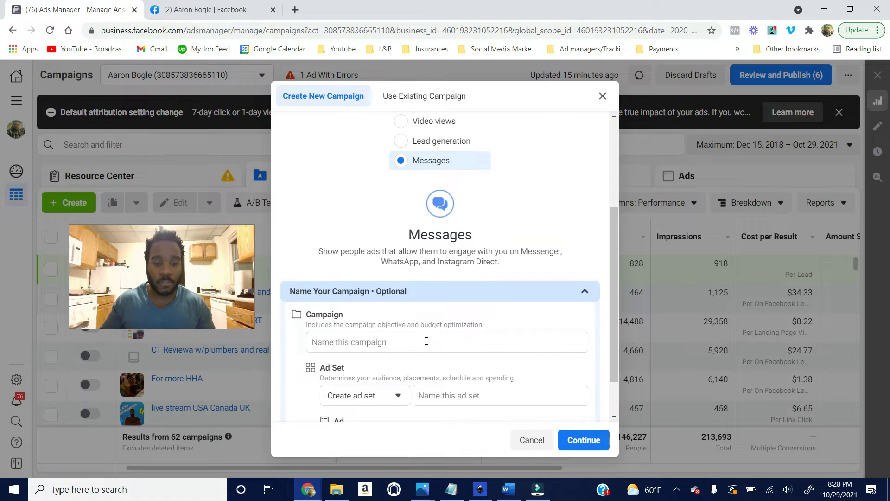
click(426, 341)
click(451, 323)
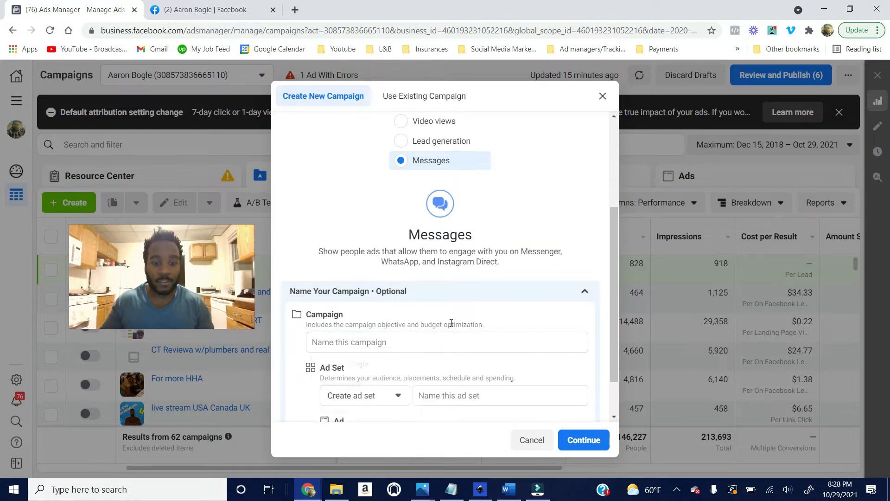
click(435, 343)
text(Example Message campagin)
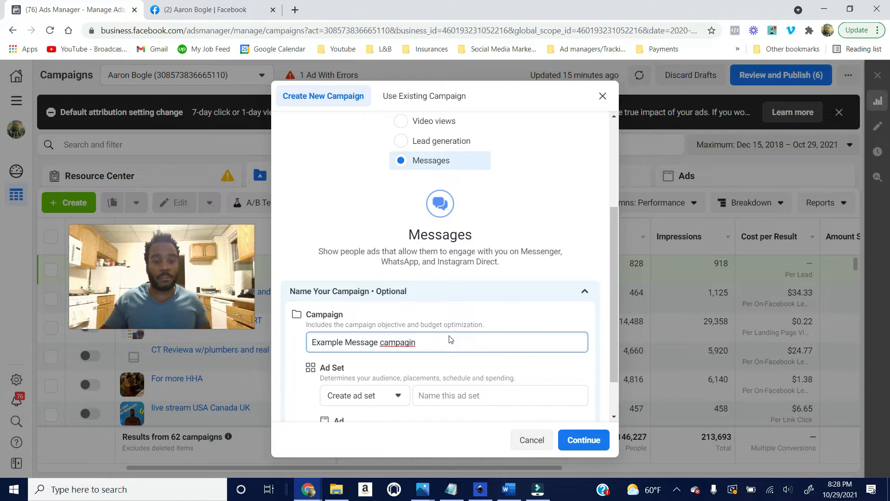
right_click(415, 342)
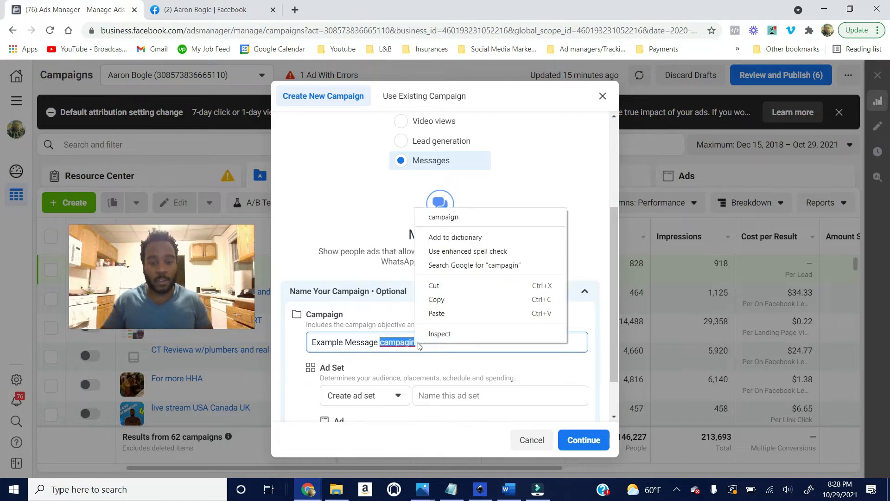
click(462, 220)
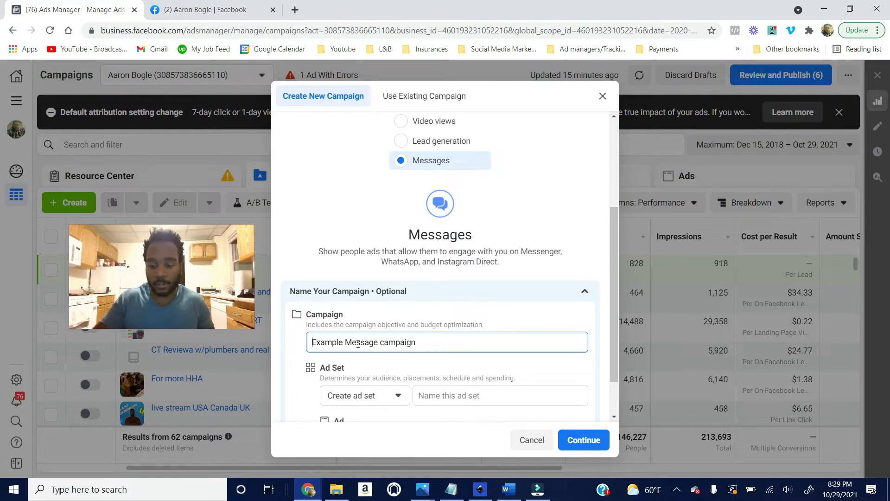
scroll(358, 344, down, 1)
click(580, 441)
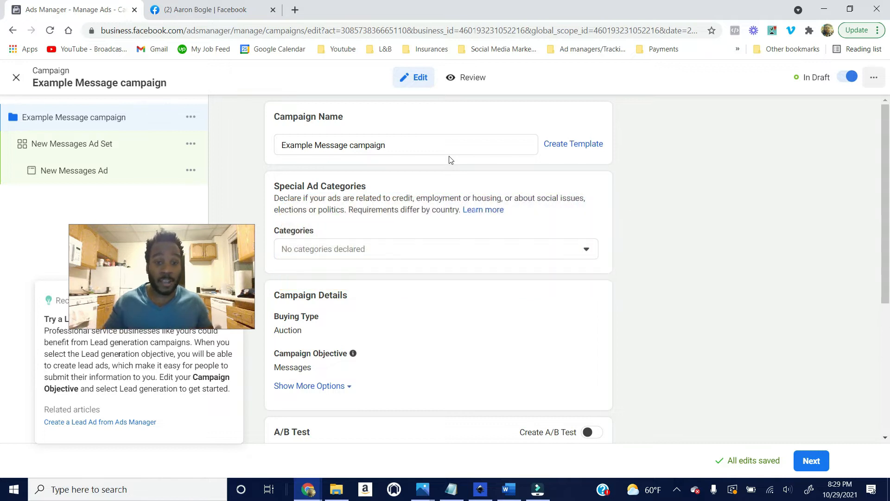
Step: Look through the campaign-level settings, starting from the campaign name
scroll(449, 160, down, 3)
scroll(448, 160, up, 3)
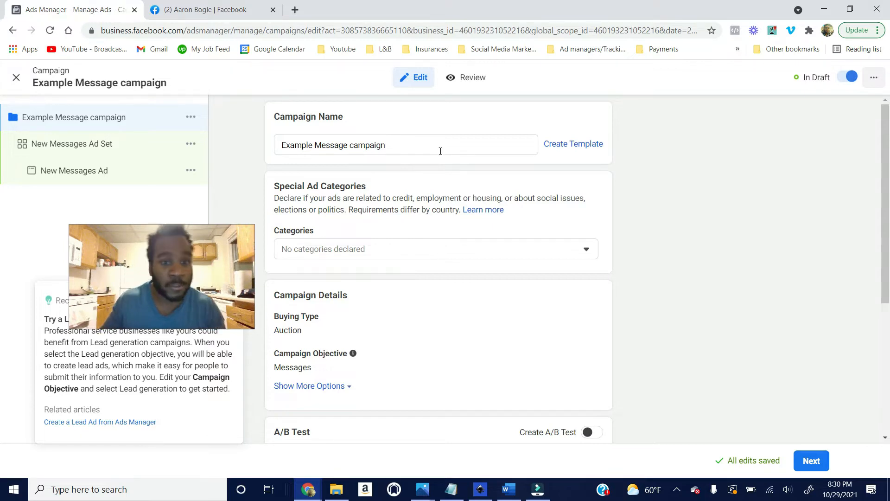
click(409, 147)
scroll(401, 167, down, 3)
scroll(394, 162, up, 3)
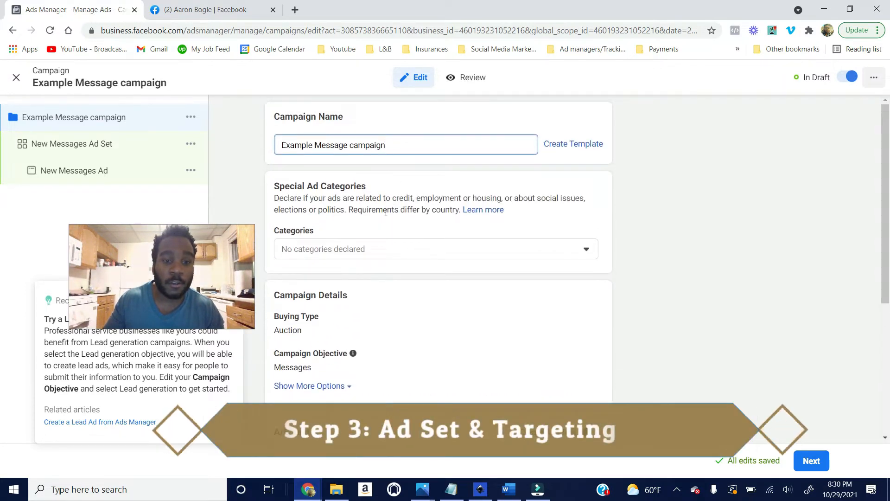
scroll(394, 260, down, 4)
scroll(401, 288, up, 3)
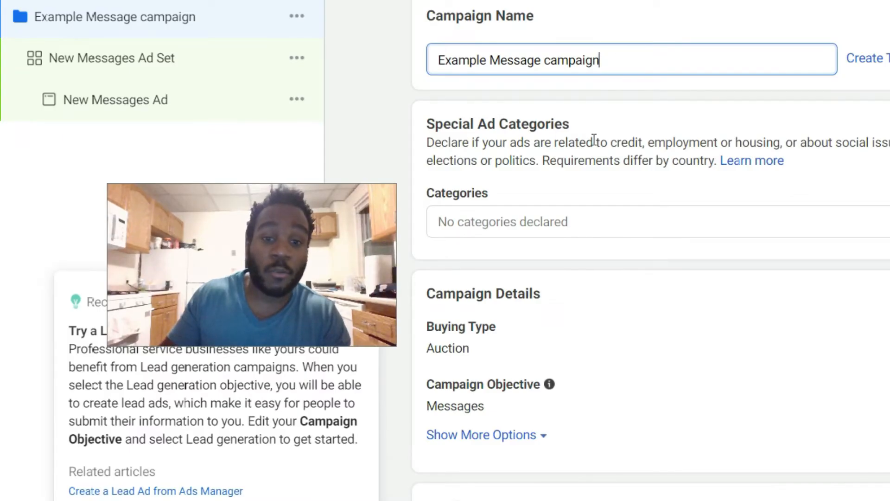
Step: Read the Special Ad Categories declaration on credit, employment, housing and social issues, and review the campaign details beneath it
drag(780, 143, 741, 145)
click(740, 145)
drag(419, 207, 330, 209)
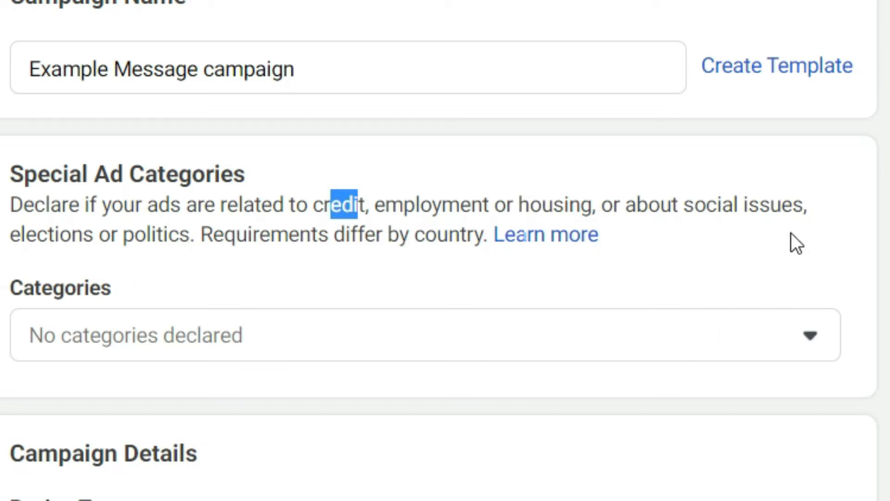
scroll(485, 190, down, 2)
scroll(486, 191, up, 2)
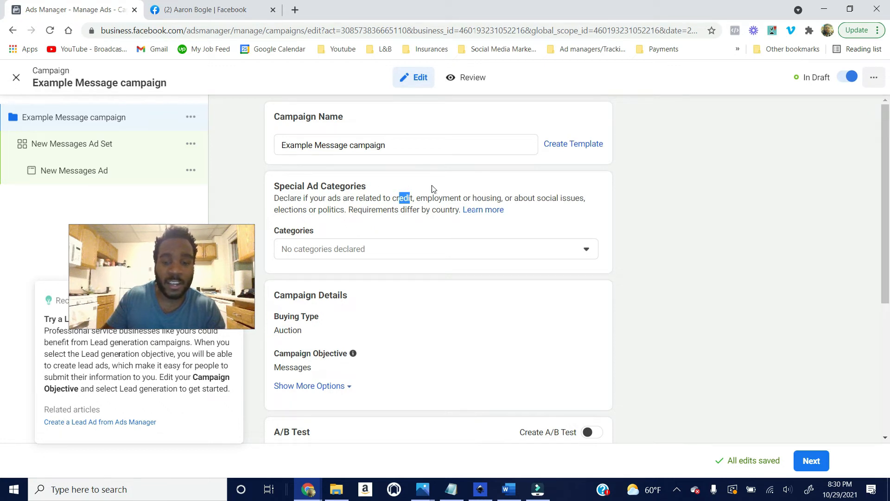
scroll(470, 198, down, 3)
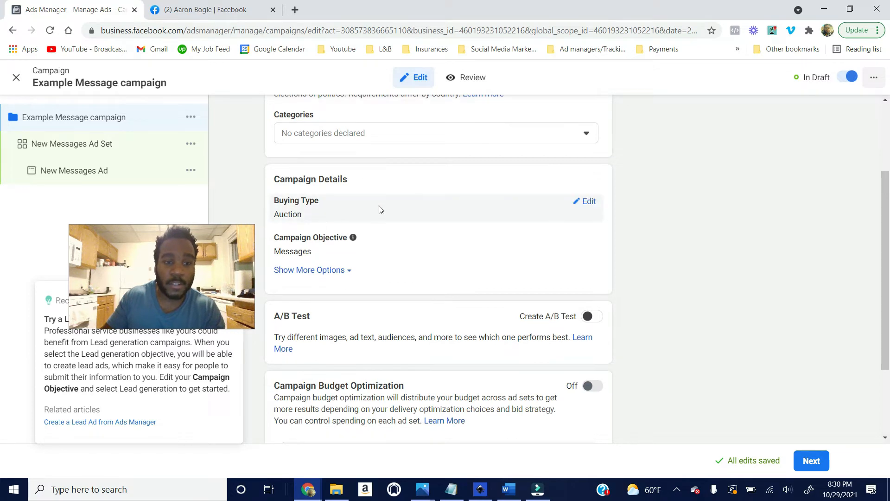
scroll(385, 214, up, 3)
scroll(383, 164, down, 1)
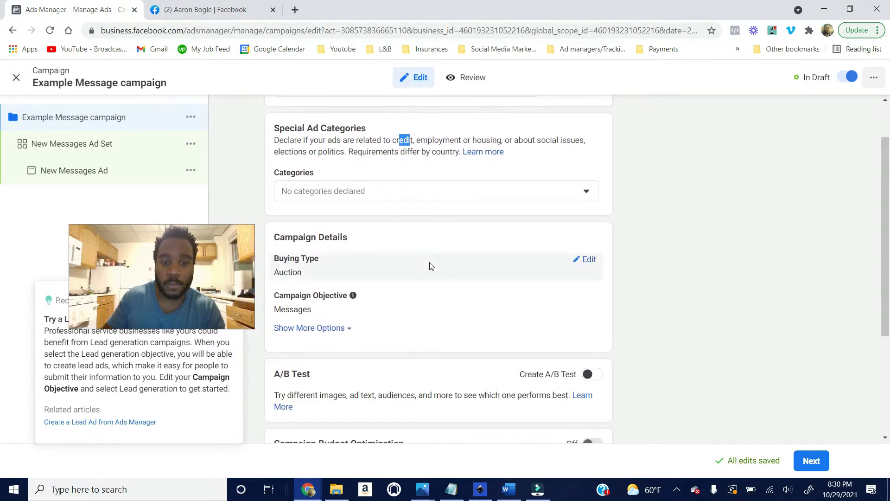
Step: Show the extra campaign detail options and review the spending limit, A/B test and campaign budget optimization settings
click(340, 329)
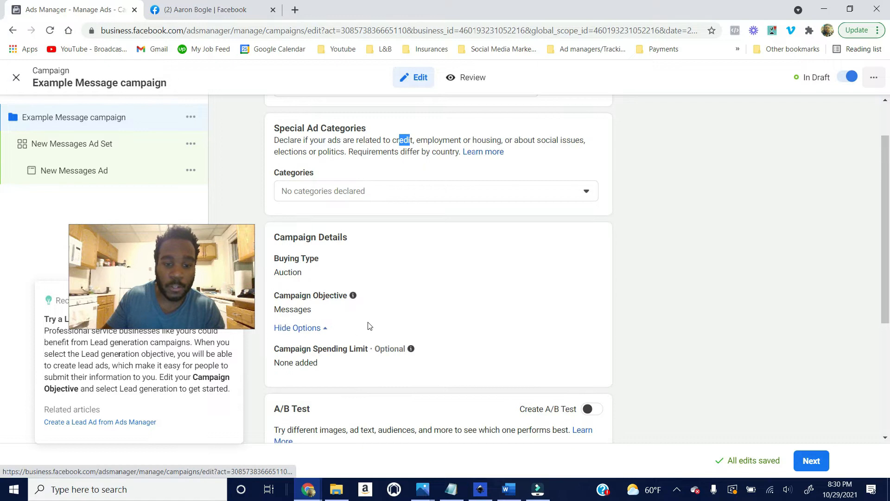
scroll(381, 319, down, 1)
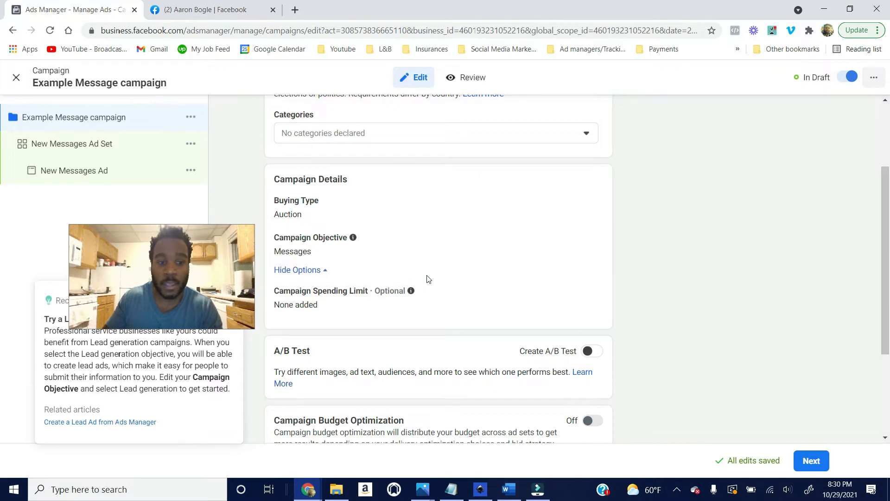
scroll(554, 298, down, 2)
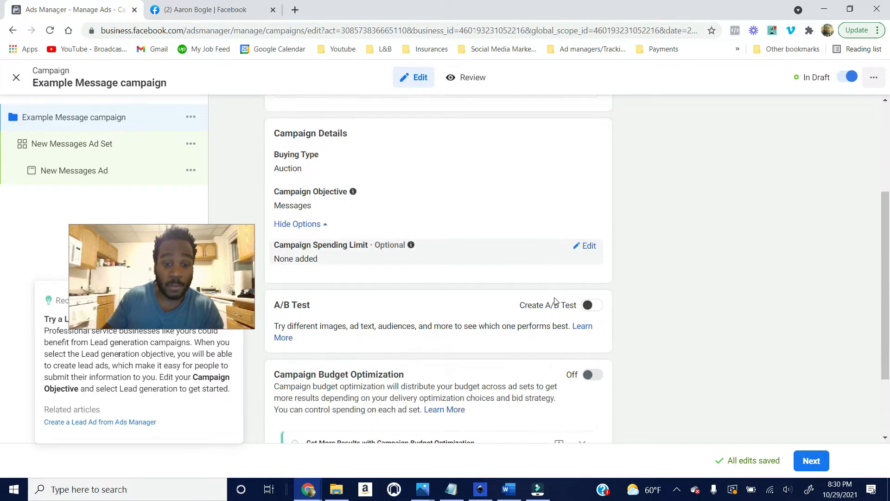
scroll(547, 299, down, 1)
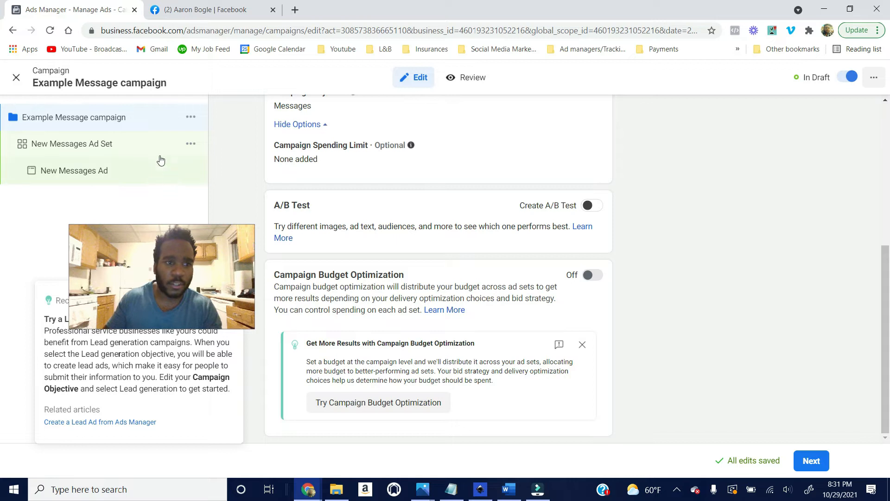
Step: Open the campaign's new ad set and rename it "Huston TX Gender Age Intrests"
click(145, 147)
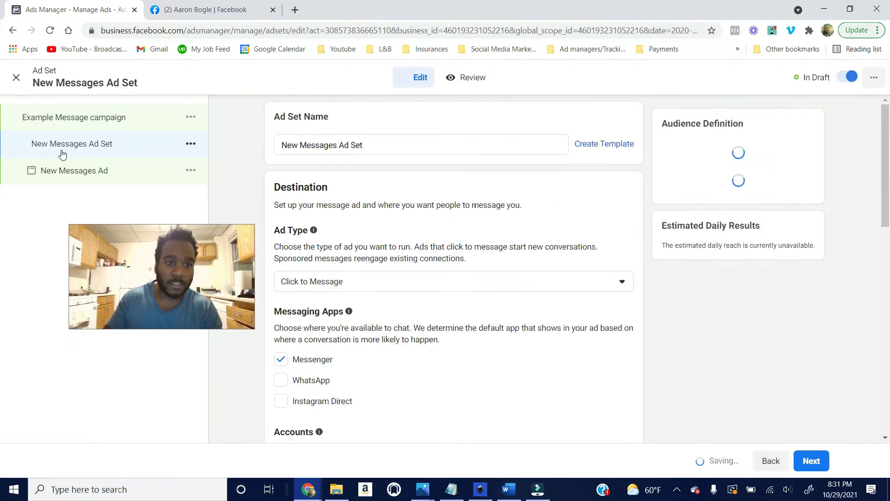
drag(366, 146, 268, 138)
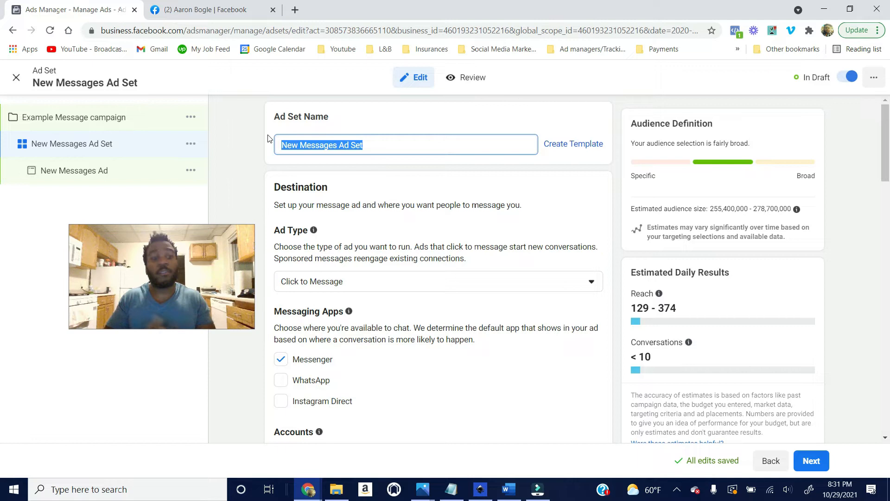
text(HUst)
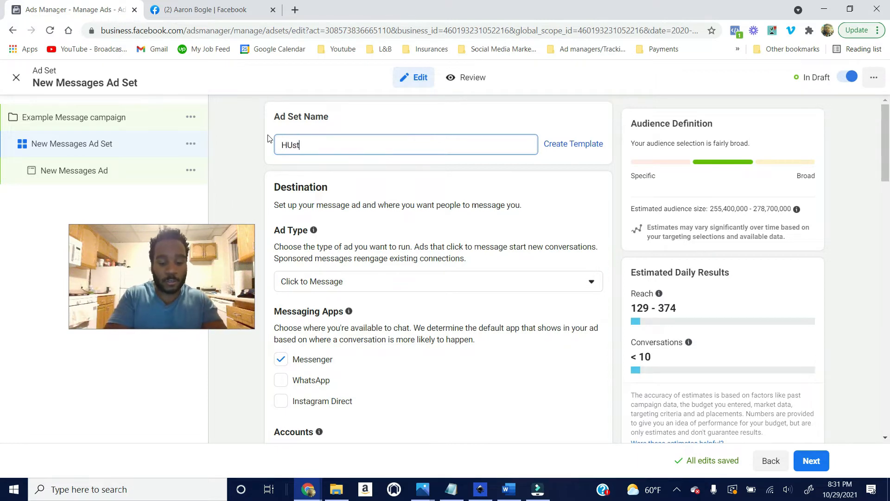
text(one T)
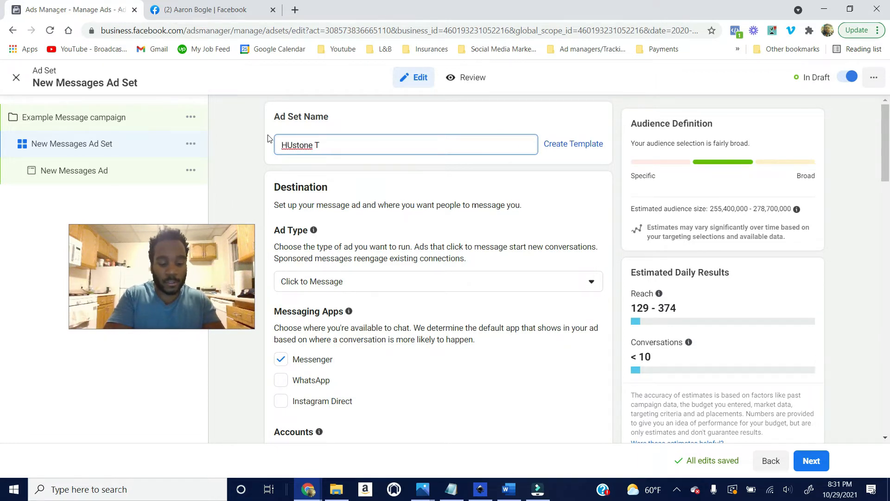
text(X)
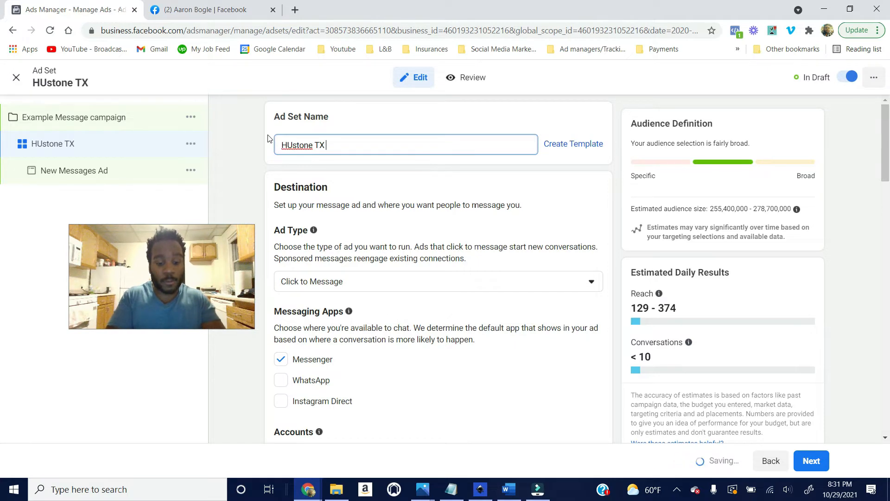
text( Gender)
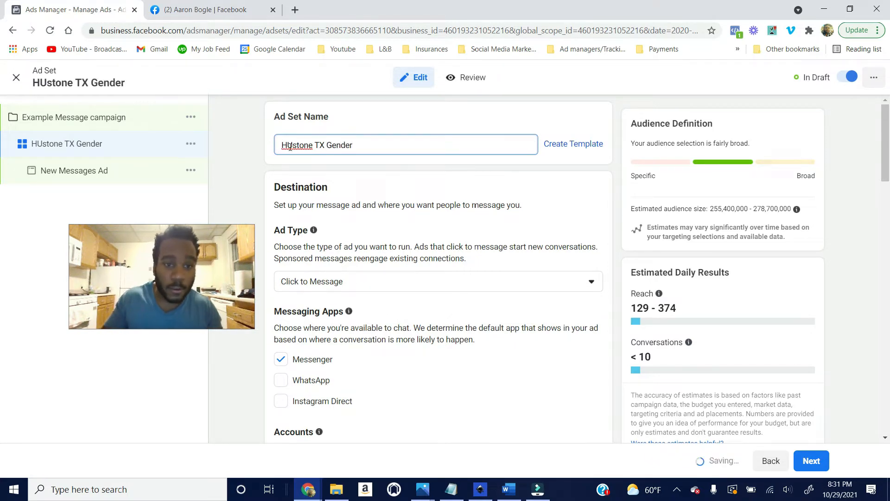
right_click(297, 146)
click(316, 158)
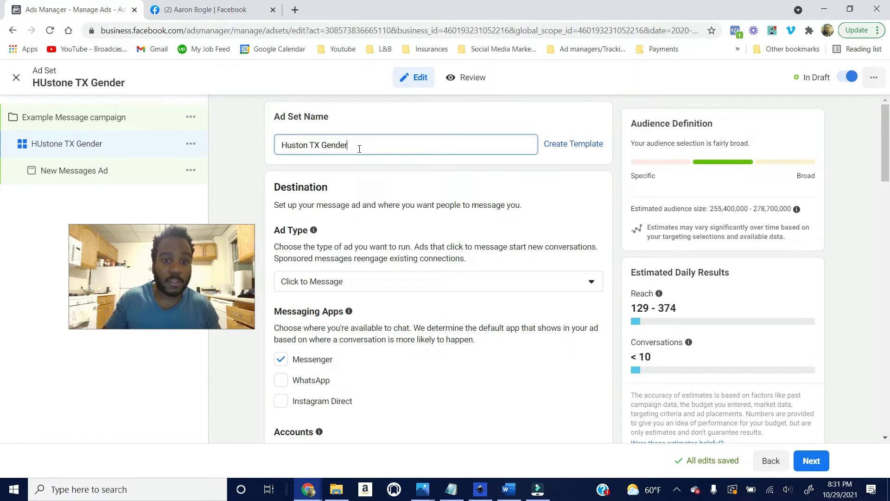
text(Age)
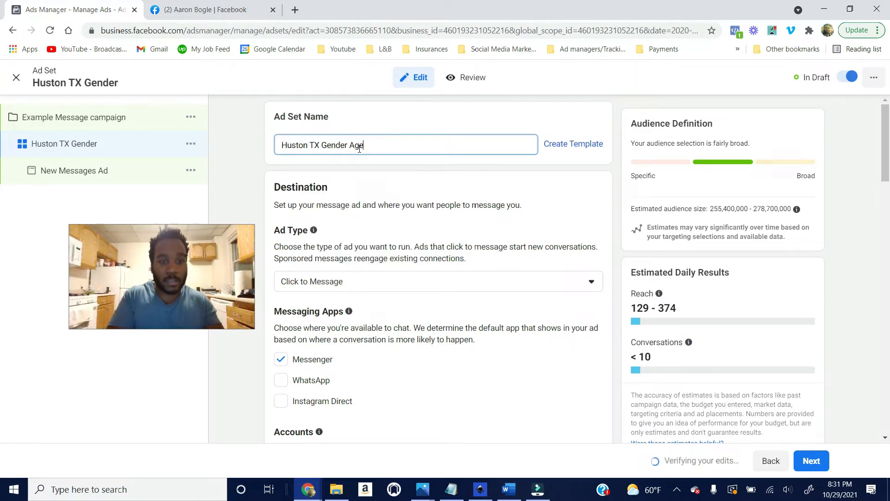
text( Intrests)
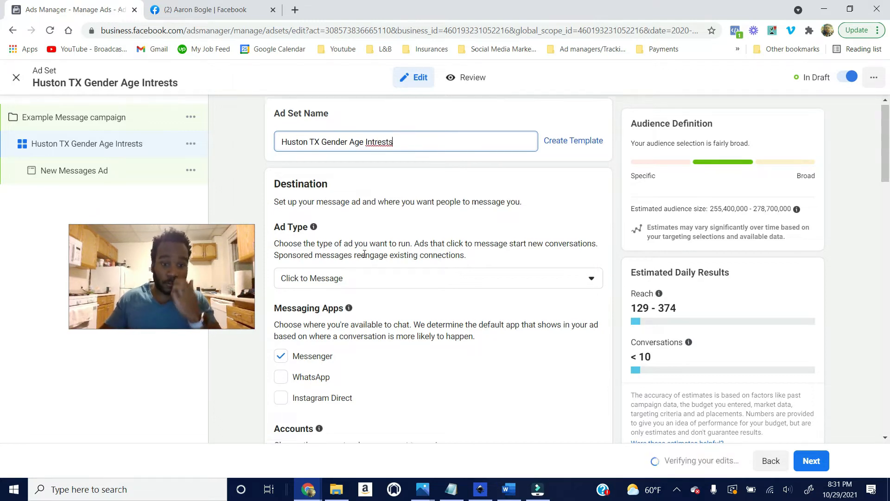
Step: Check the ad type choices, keeping Click to Message, and add Instagram Direct as a messaging app alongside Messenger
scroll(375, 229, down, 1)
click(375, 229)
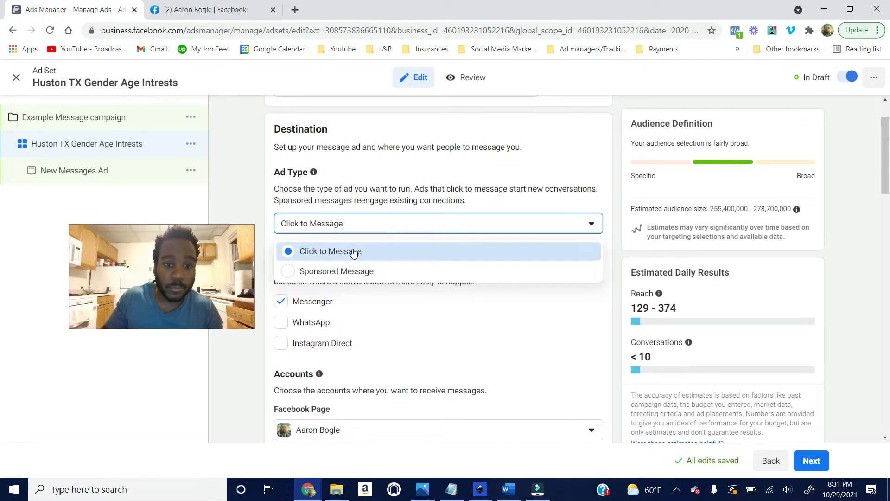
click(415, 219)
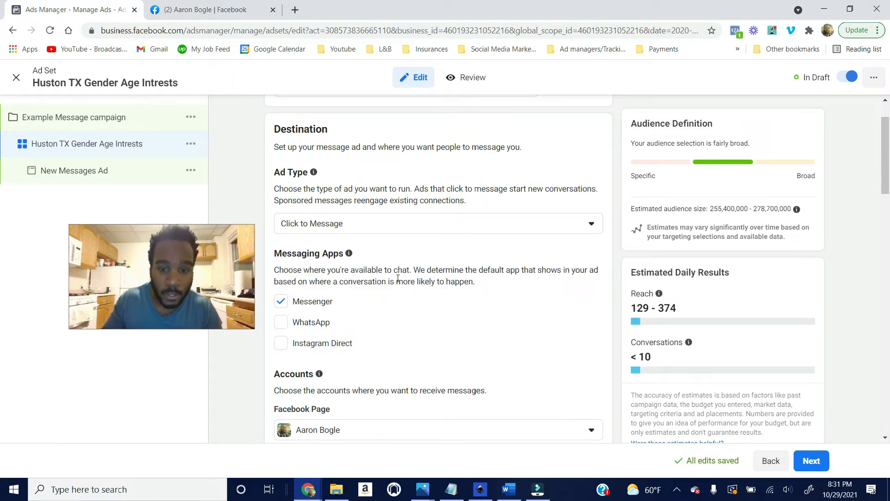
scroll(397, 278, down, 1)
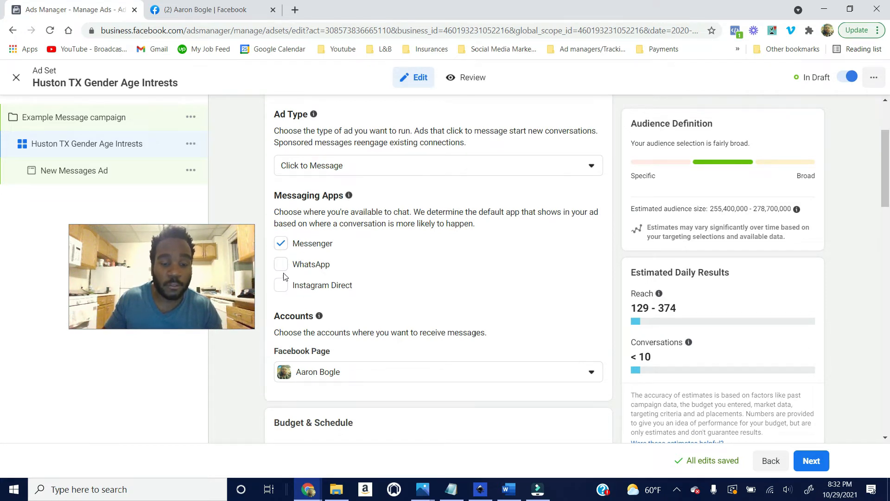
click(281, 289)
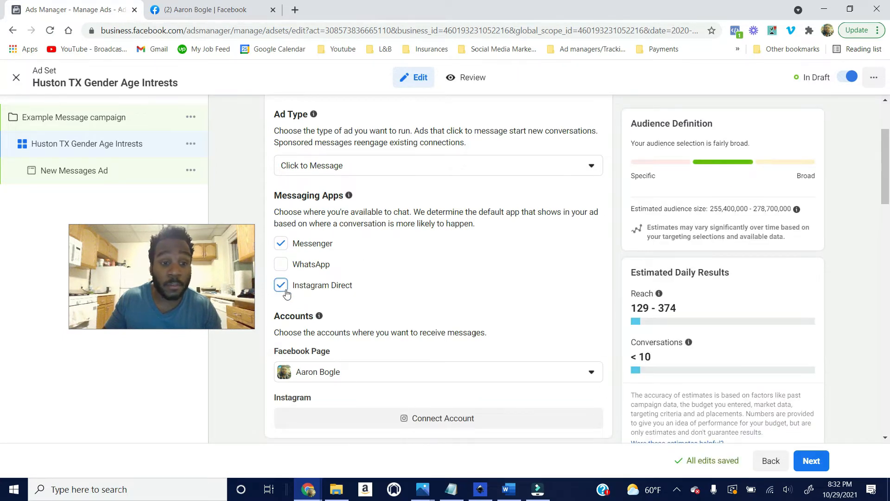
Step: Review the accounts for receiving messages, covering the Facebook Page selection and the Instagram account connection
scroll(350, 284, down, 1)
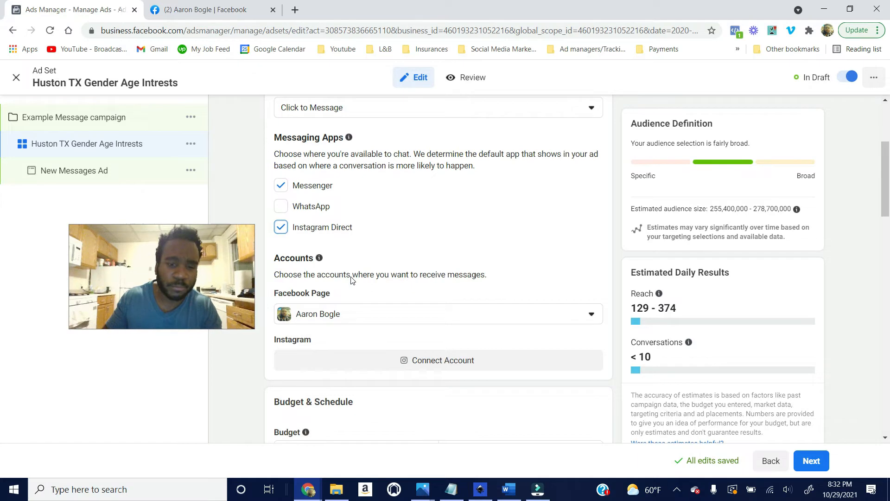
scroll(424, 260, down, 1)
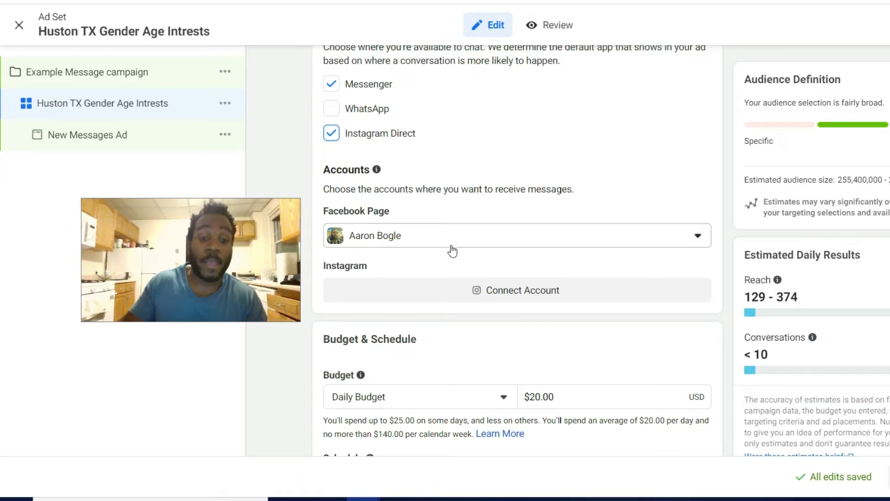
scroll(378, 268, up, 1)
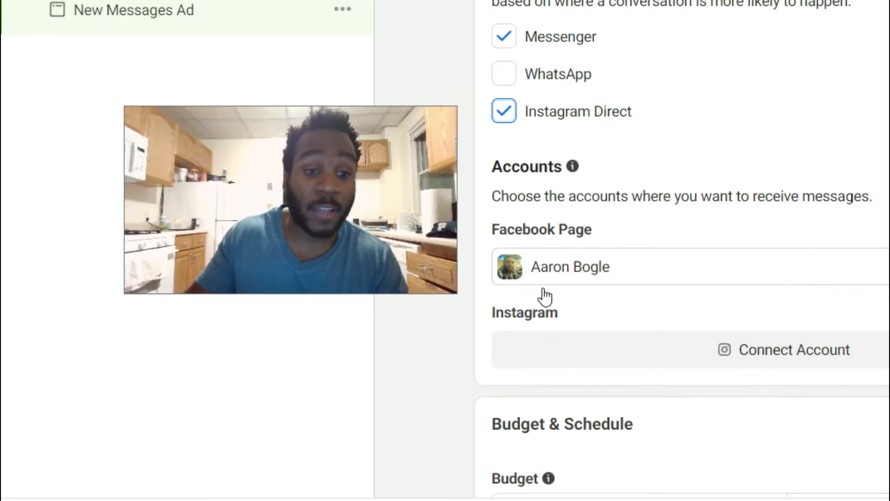
scroll(720, 268, down, 2)
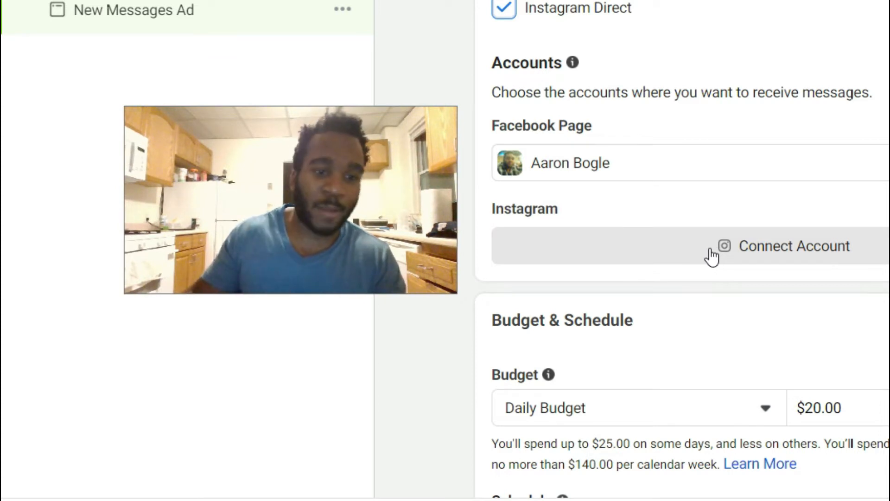
scroll(749, 136, down, 2)
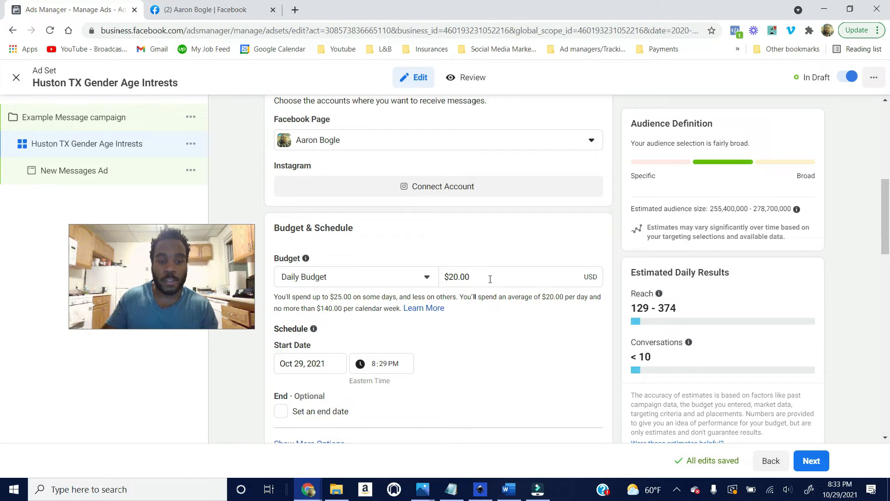
Step: Examine the ad set's budget and schedule, expanding the additional options to read the explanation of ad scheduling
scroll(498, 366, up, 1)
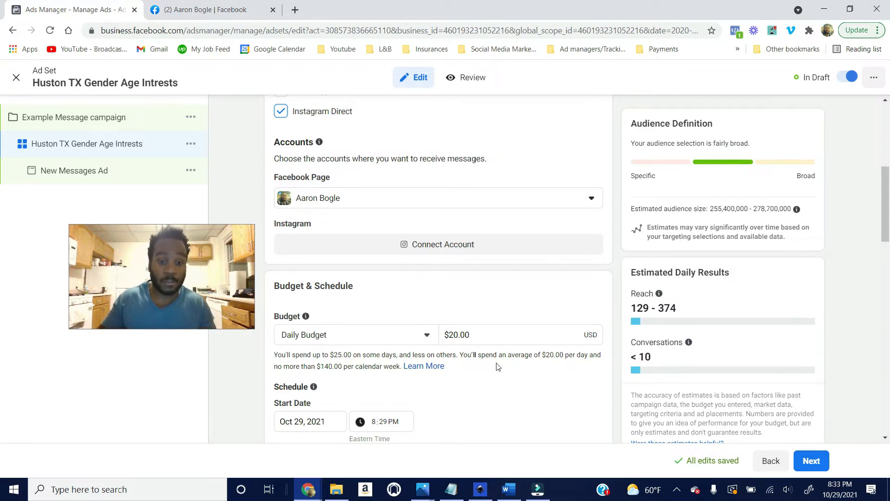
scroll(497, 367, down, 3)
scroll(474, 298, down, 2)
scroll(473, 299, up, 3)
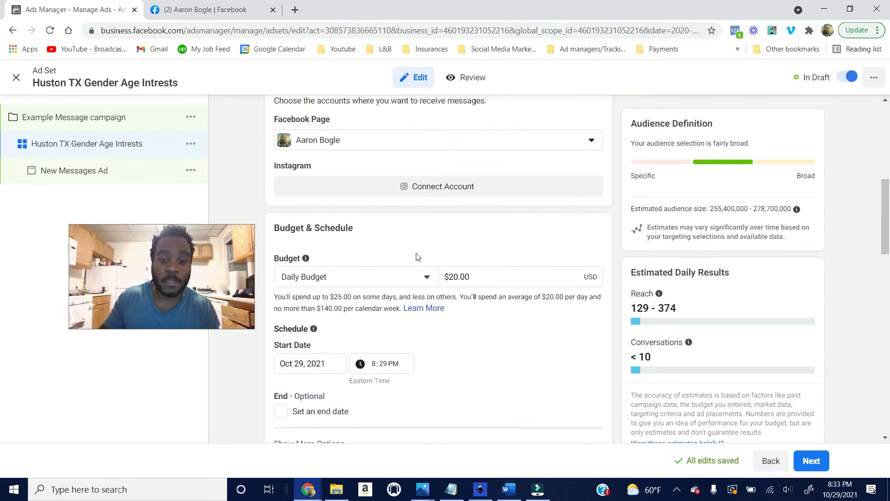
scroll(463, 302, down, 2)
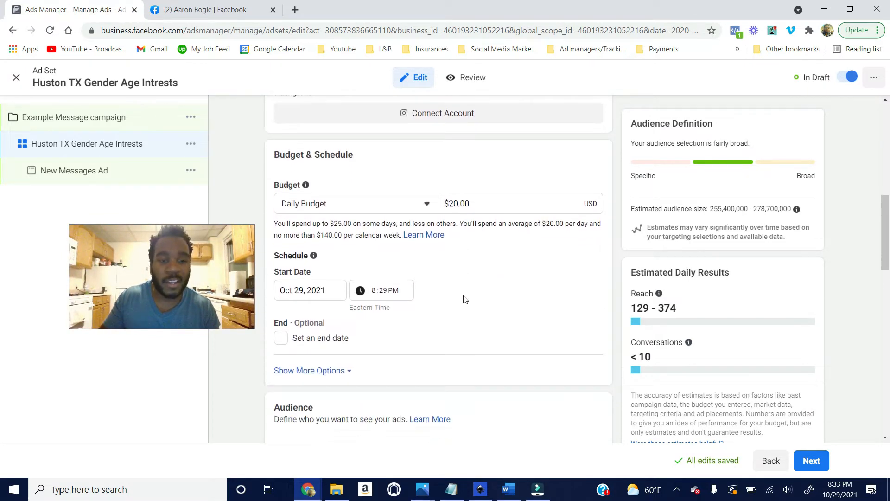
scroll(465, 299, down, 1)
scroll(464, 300, down, 1)
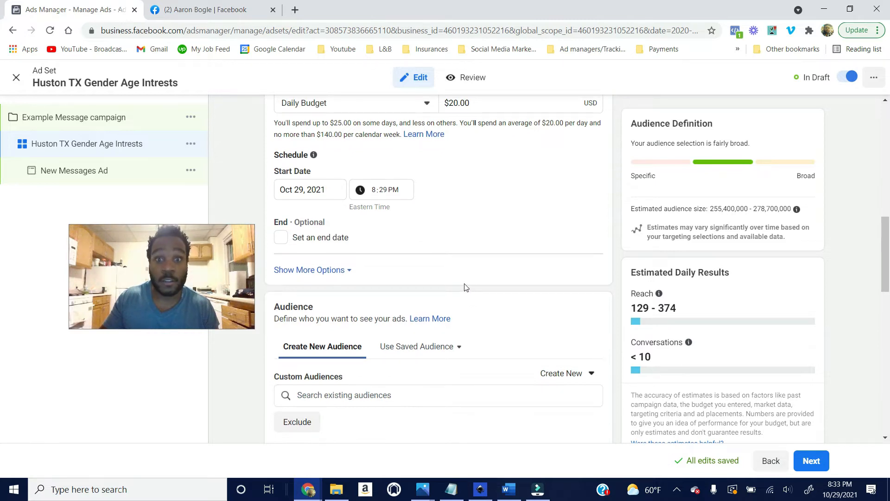
scroll(463, 287, up, 2)
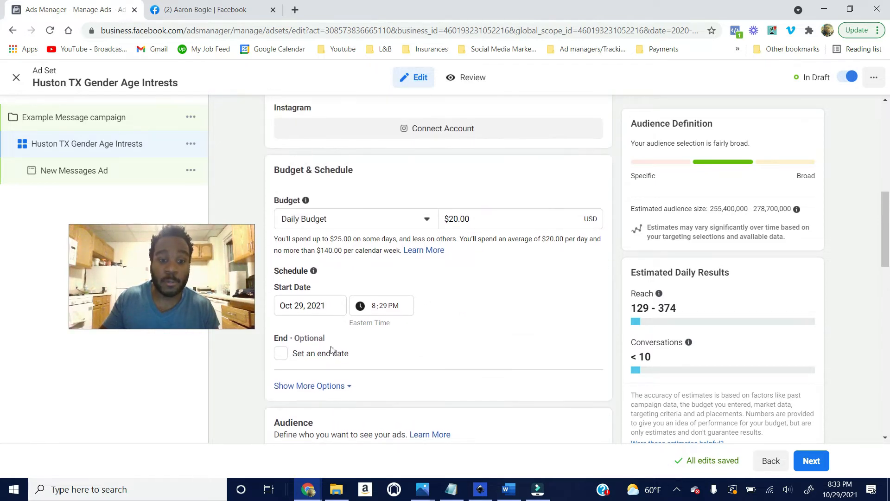
scroll(361, 338, down, 1)
click(347, 329)
scroll(363, 324, down, 1)
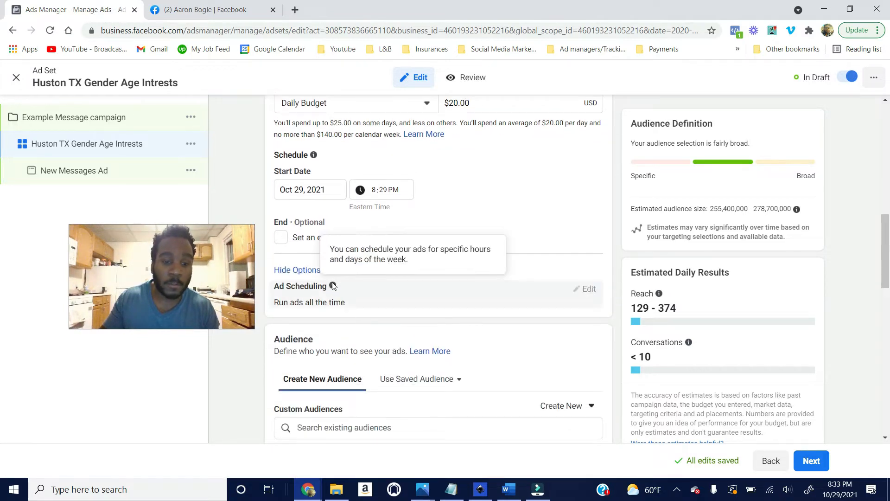
mouse_move(332, 285)
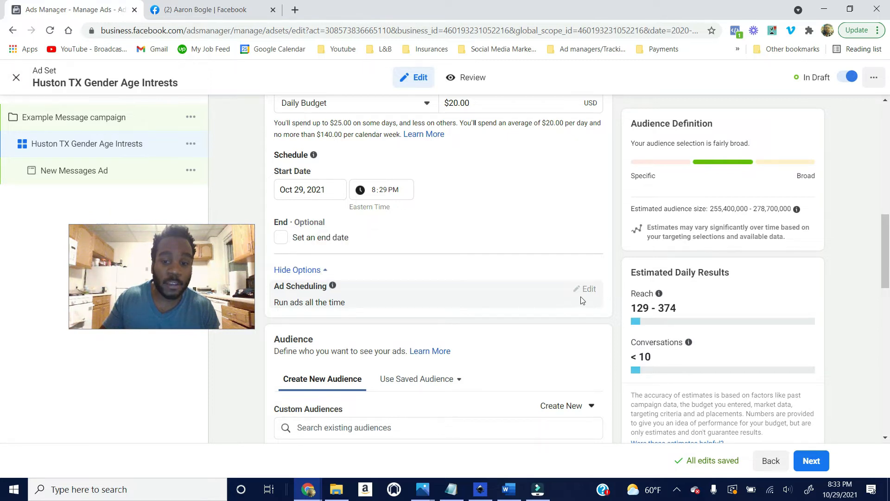
Step: Look back over the ad set's destination settings and open the budget type choices
scroll(427, 314, up, 7)
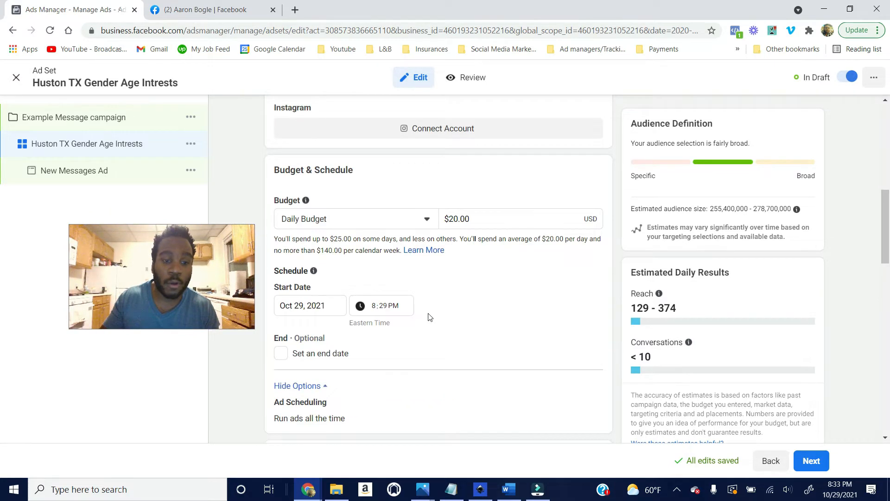
scroll(427, 313, up, 3)
scroll(391, 290, down, 5)
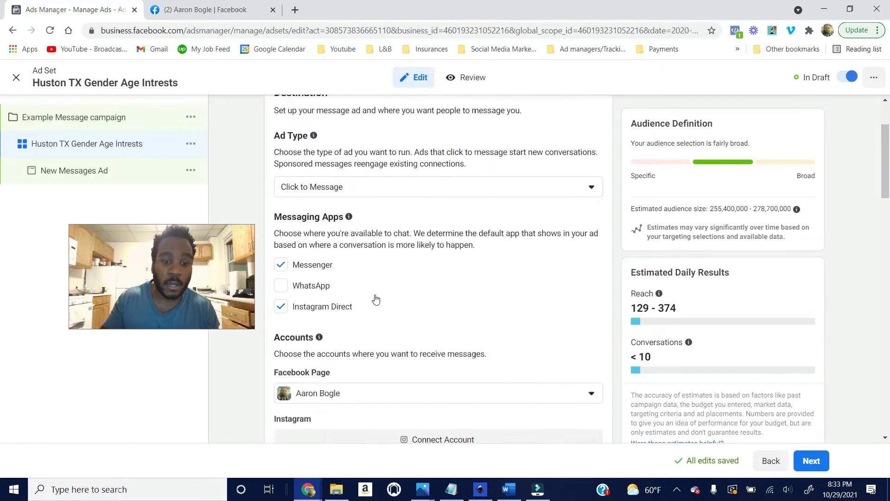
scroll(366, 312, down, 3)
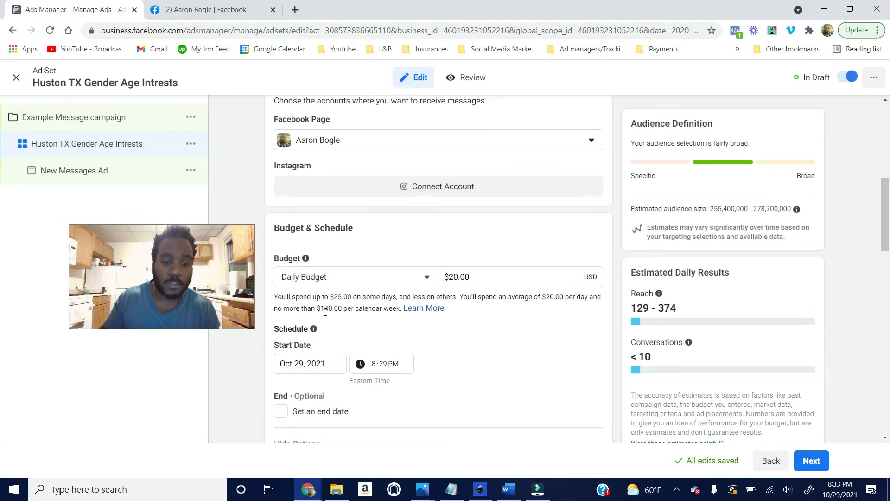
click(419, 282)
Step: Look through the ad set's audience settings, covering custom audiences, locations, age, gender, detailed targeting and languages
scroll(418, 282, down, 7)
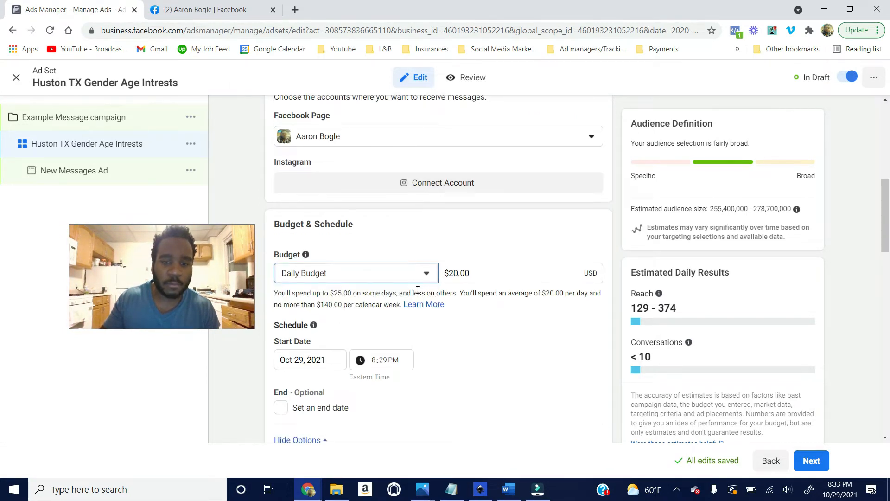
scroll(417, 294, down, 1)
scroll(412, 292, up, 1)
scroll(383, 215, down, 2)
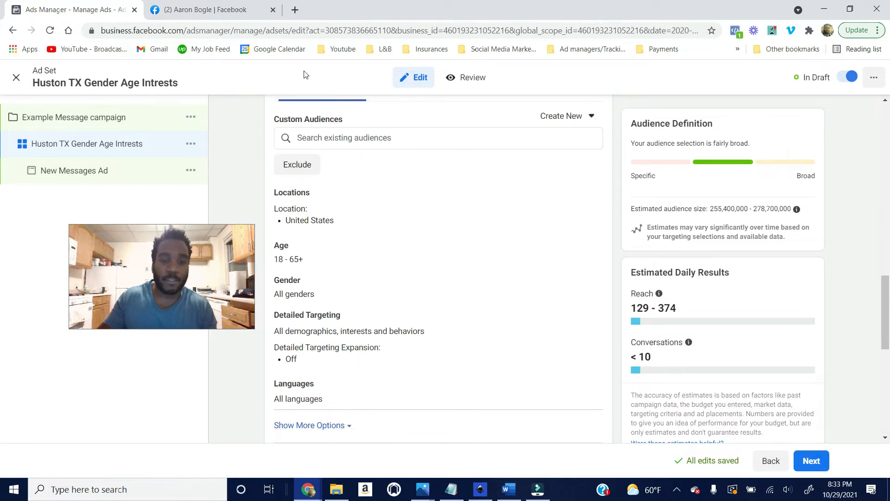
scroll(358, 247, up, 2)
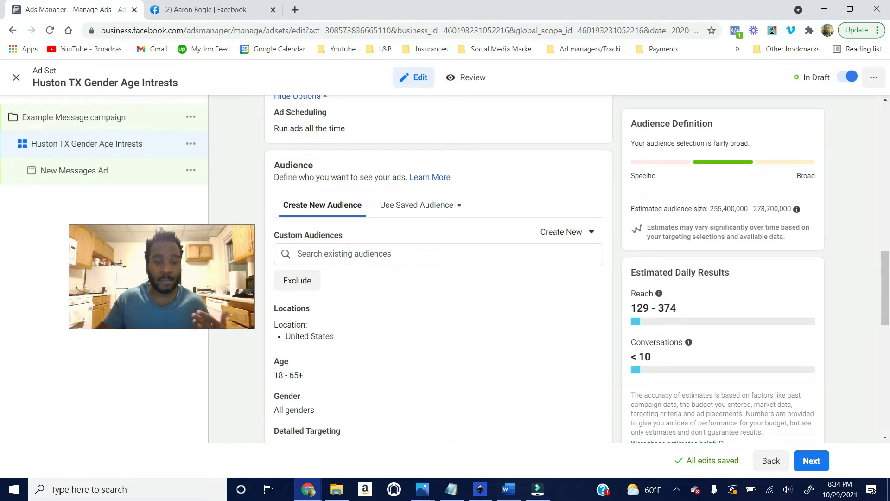
Step: Examine the ad set's audience section again, from custom audiences and locations to detailed targeting and languages
scroll(378, 302, up, 3)
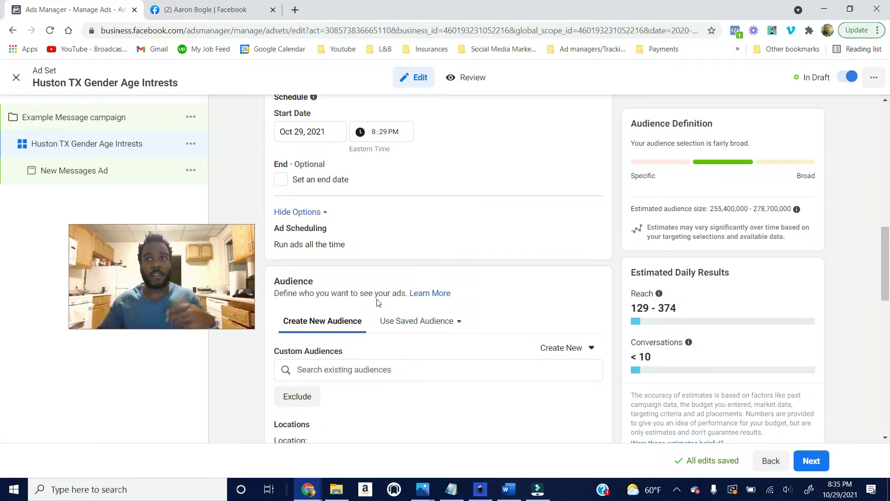
scroll(410, 269, down, 3)
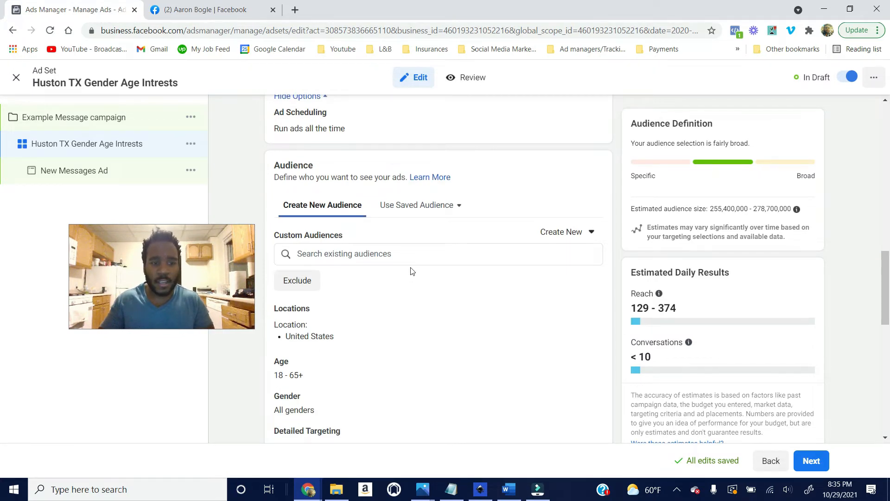
scroll(412, 273, down, 3)
scroll(411, 275, down, 1)
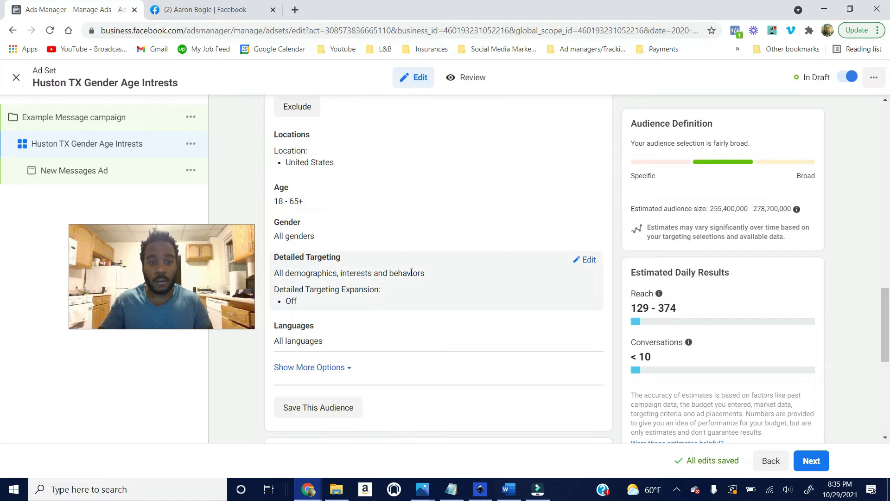
scroll(412, 273, up, 2)
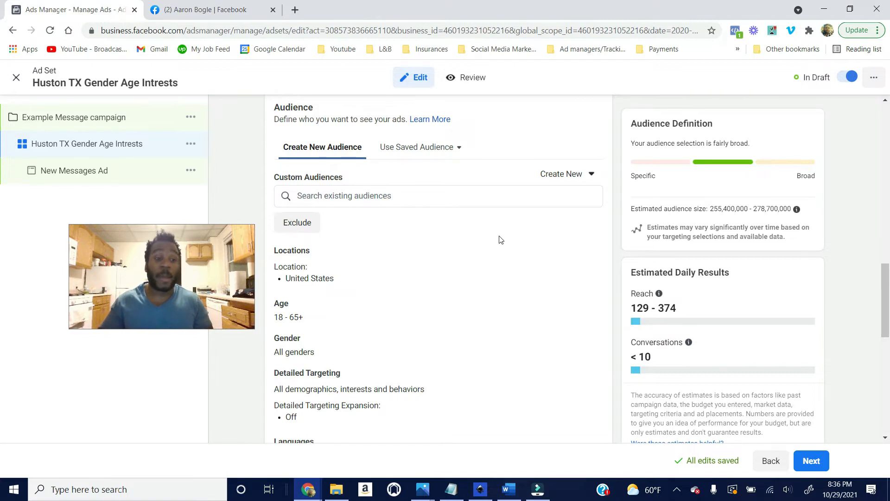
scroll(446, 294, up, 1)
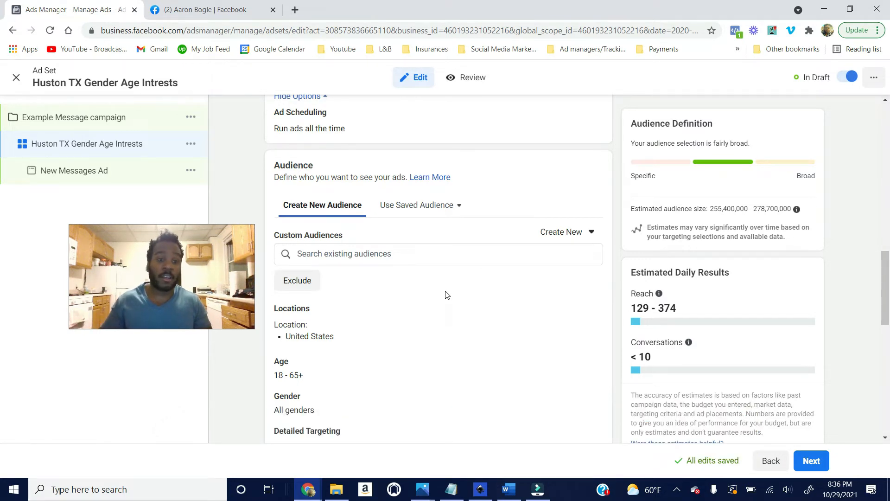
scroll(402, 261, up, 1)
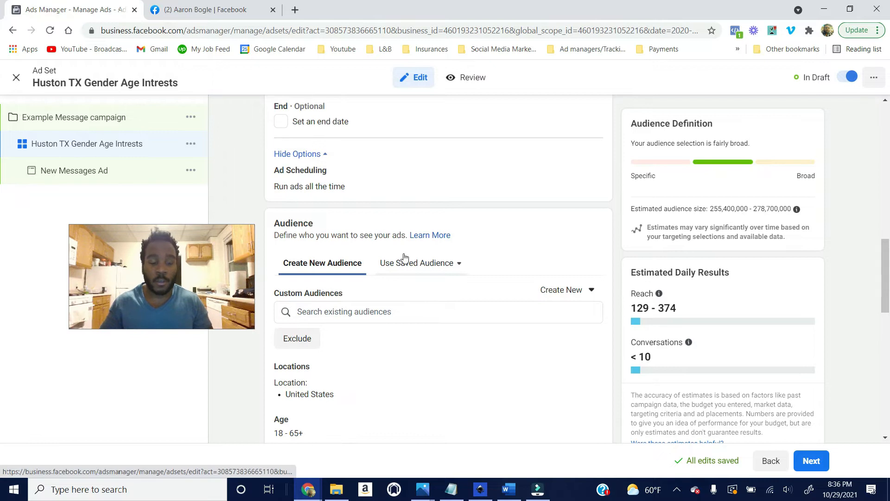
scroll(373, 285, down, 1)
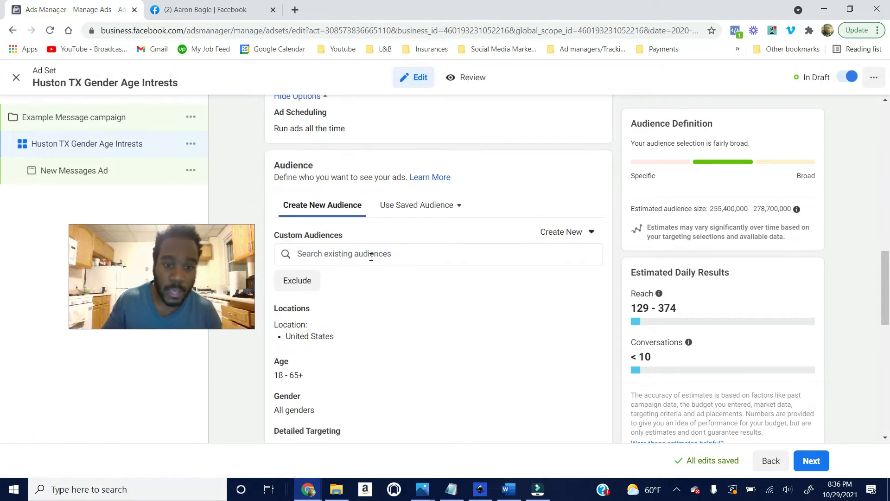
scroll(371, 257, down, 2)
scroll(352, 218, up, 2)
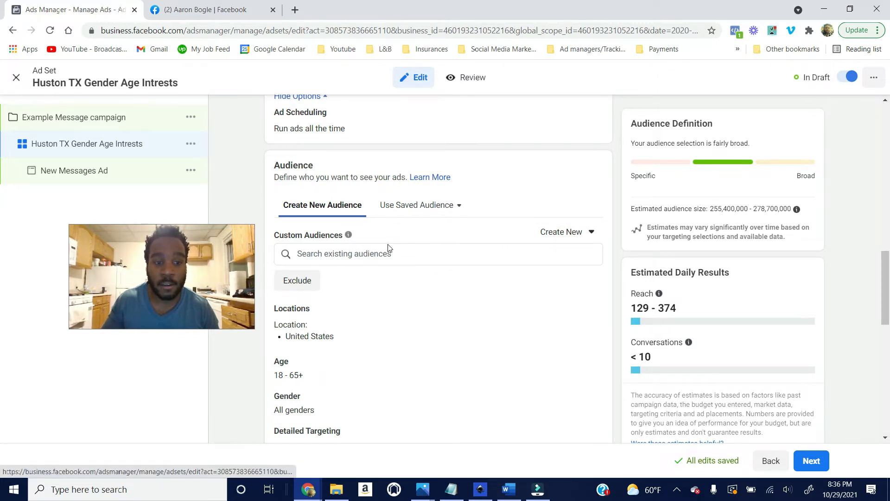
scroll(374, 300, down, 3)
scroll(367, 296, up, 2)
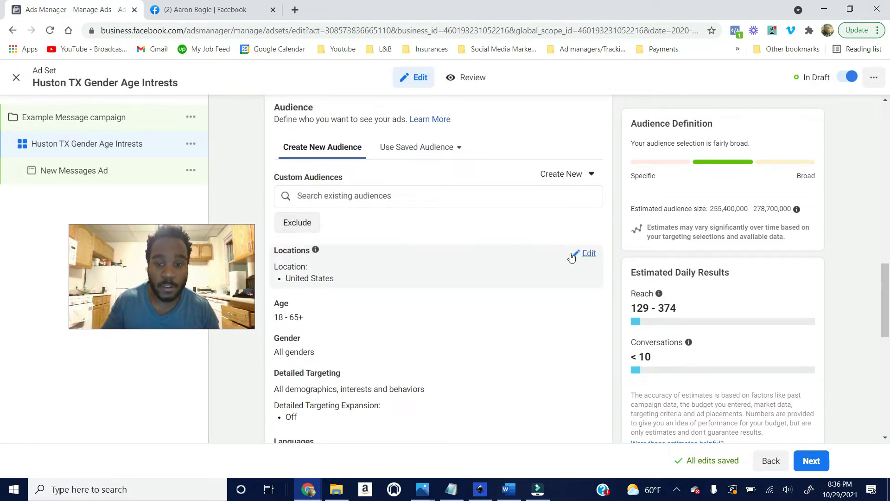
Step: Replace the United States in the audience's locations with Houston, Texas
click(587, 253)
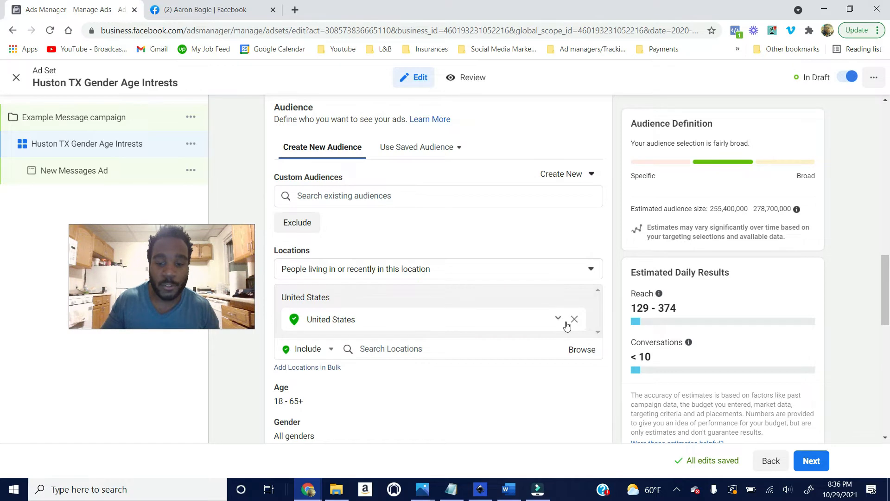
click(575, 319)
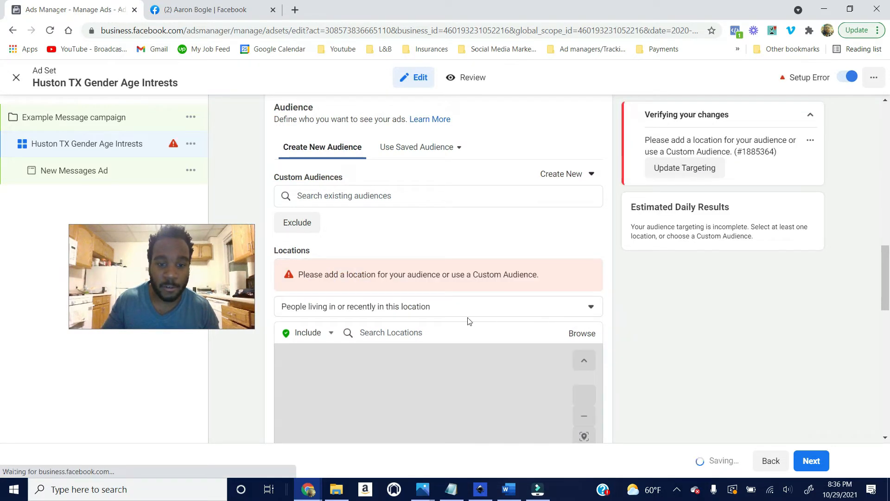
click(408, 333)
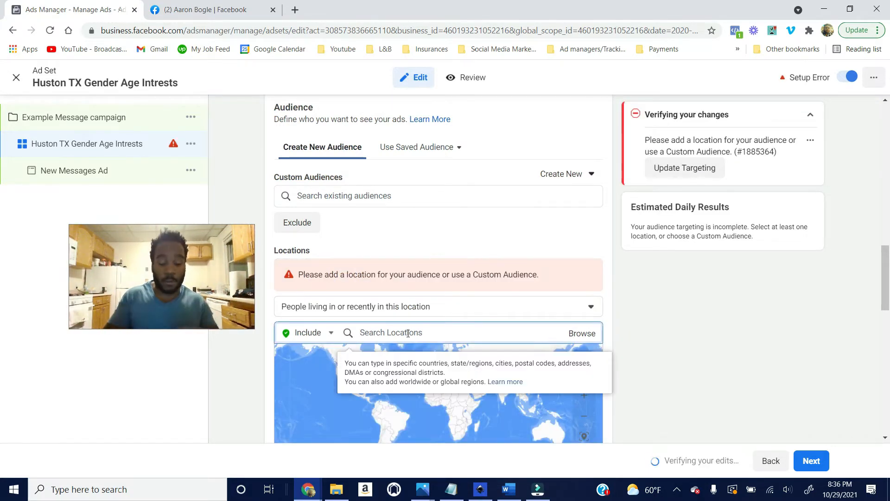
text(houston)
key(Return)
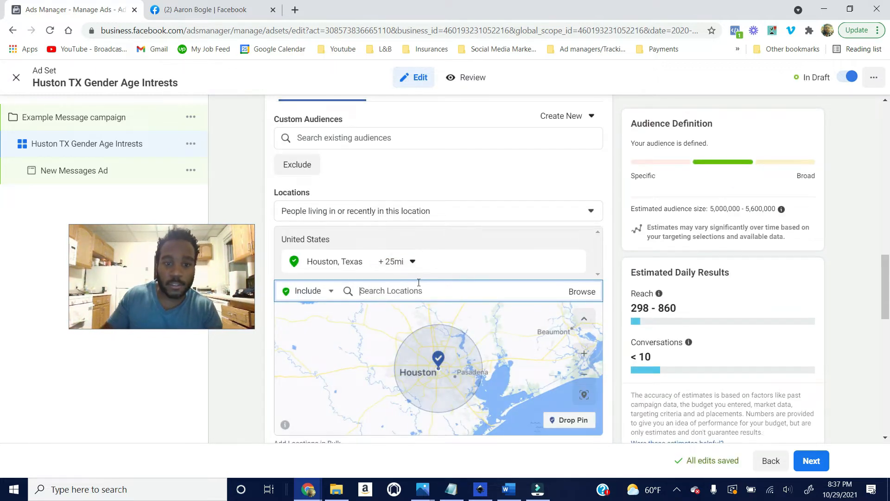
Step: Set the radius around Houston to 10 miles and target only people living in this location
click(412, 261)
drag(412, 332, 395, 333)
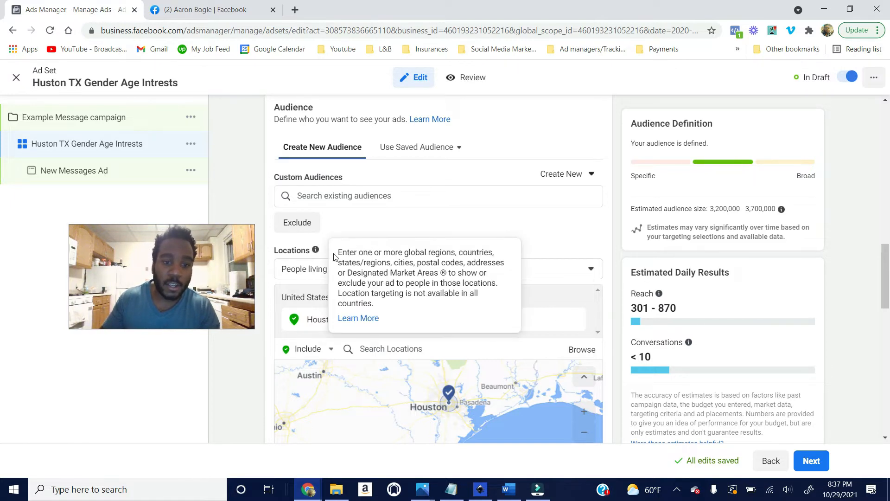
click(454, 270)
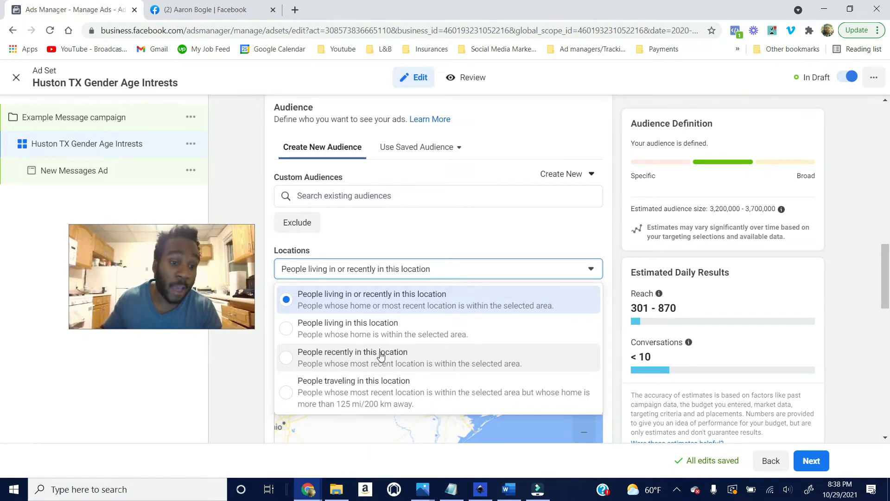
click(366, 332)
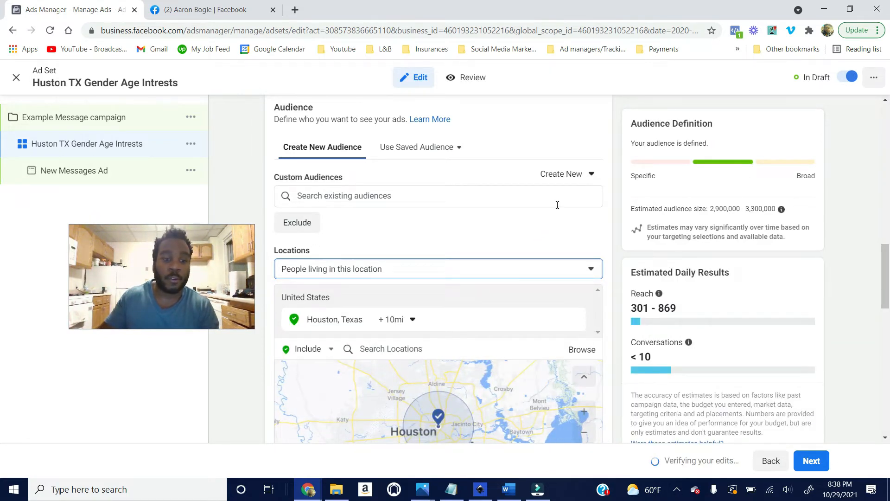
Step: Set the audience's minimum age to 35
scroll(558, 206, down, 3)
scroll(557, 209, down, 2)
scroll(557, 209, down, 3)
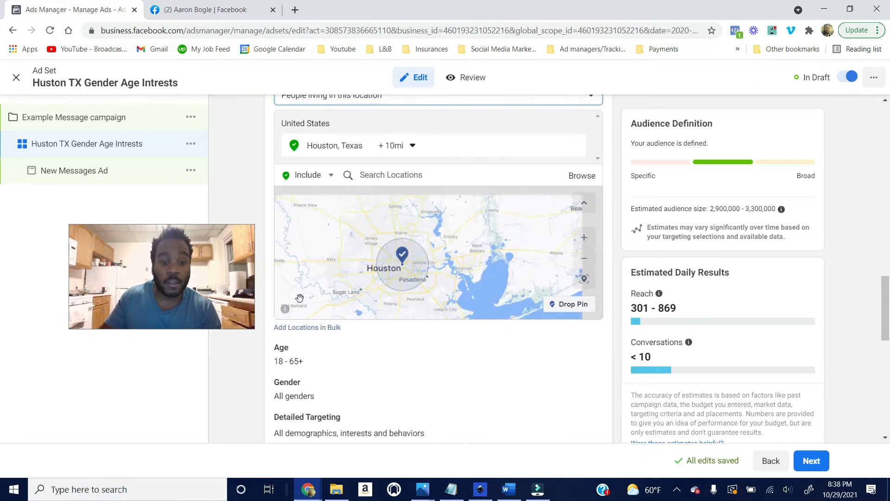
scroll(393, 360, down, 2)
scroll(394, 355, down, 2)
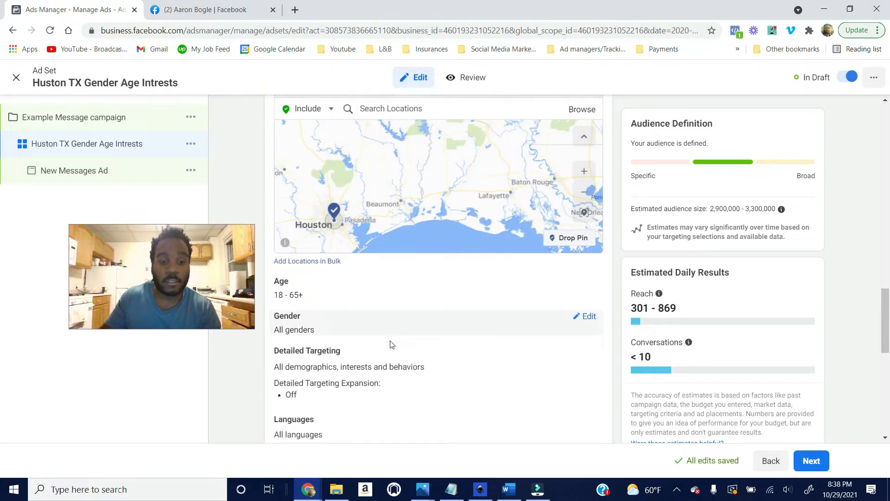
scroll(369, 307, up, 1)
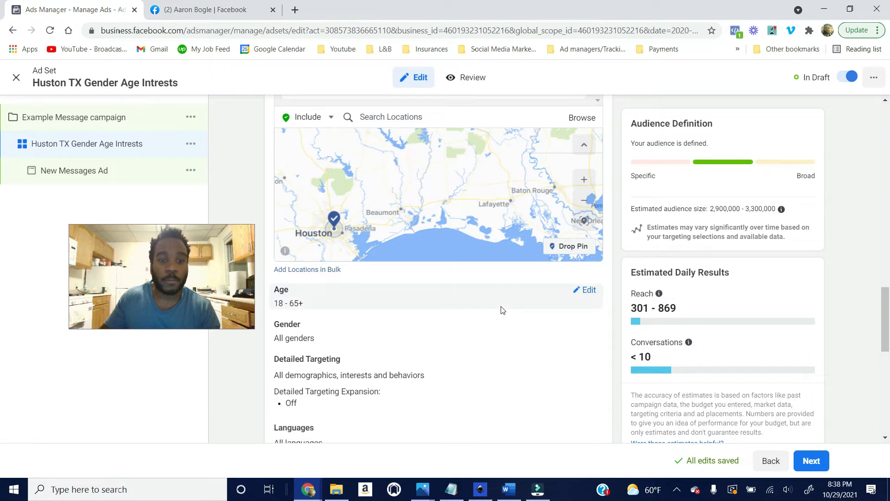
scroll(501, 308, up, 1)
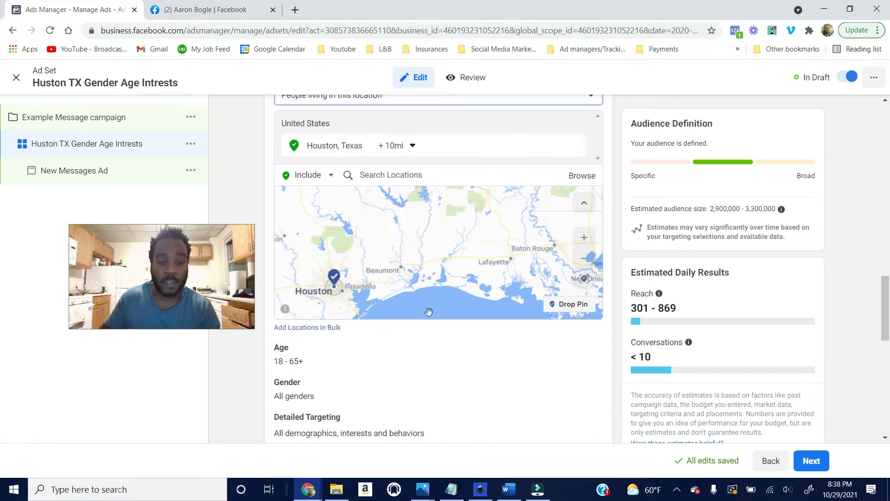
scroll(433, 333, down, 1)
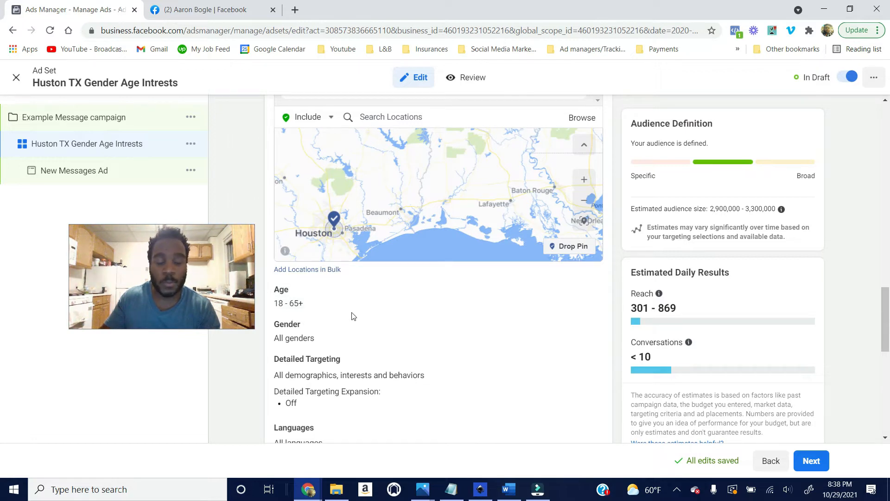
click(577, 294)
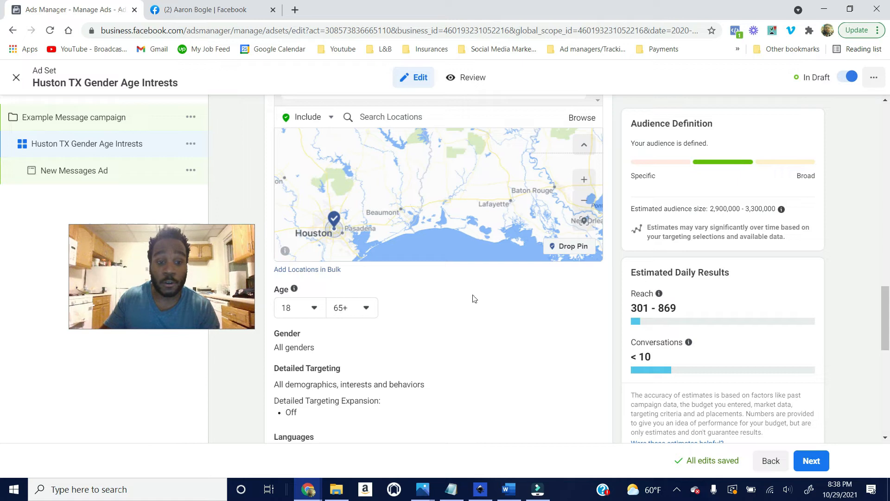
click(314, 308)
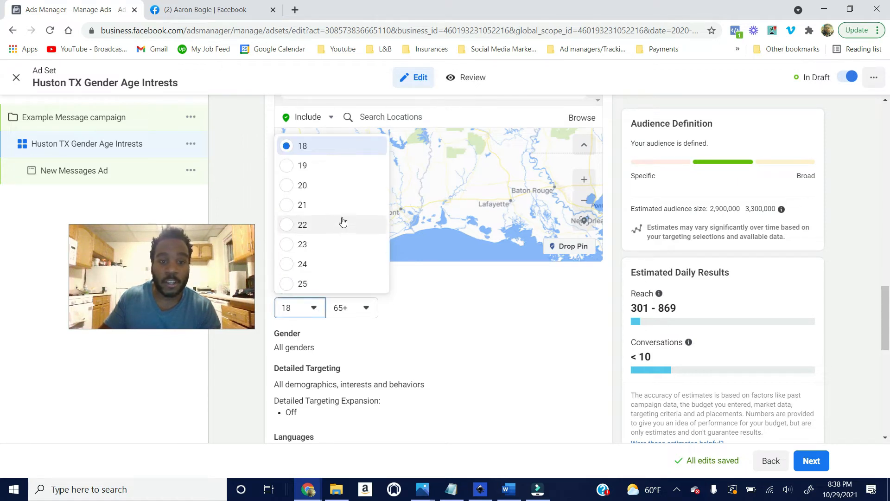
scroll(342, 222, down, 4)
scroll(342, 223, down, 1)
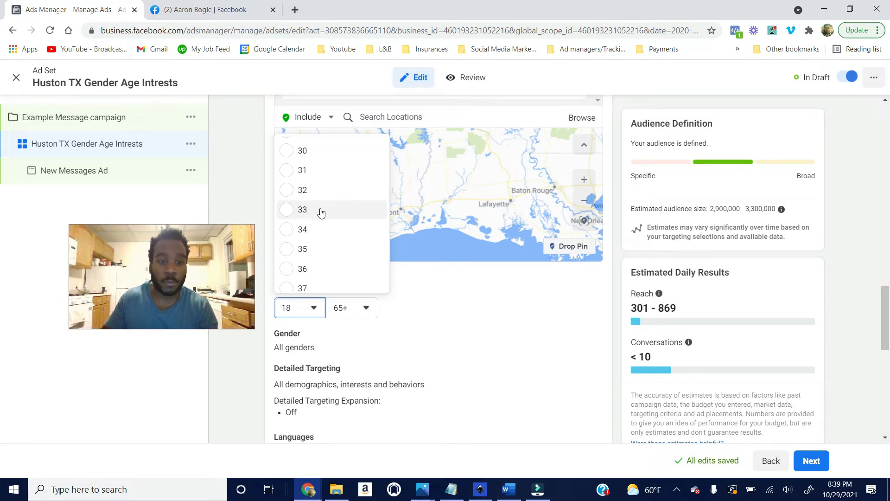
click(308, 250)
Step: Set the audience's maximum age to 60
click(364, 308)
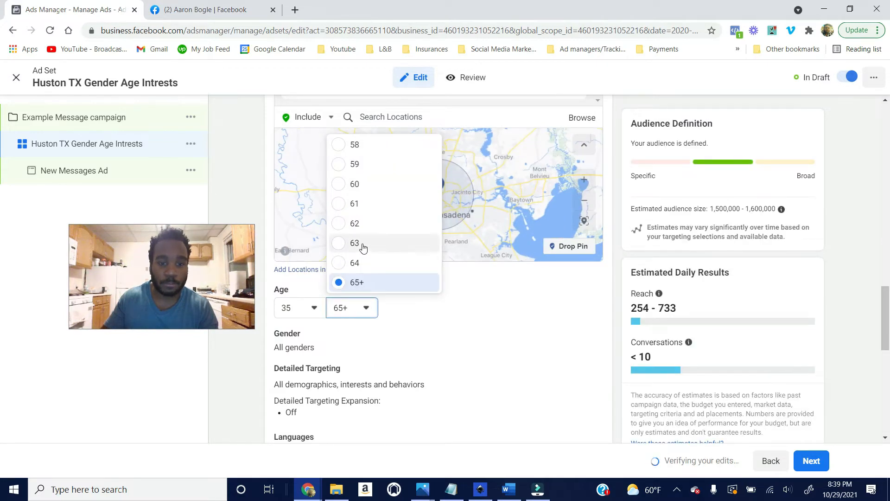
scroll(364, 247, up, 3)
scroll(360, 276, down, 3)
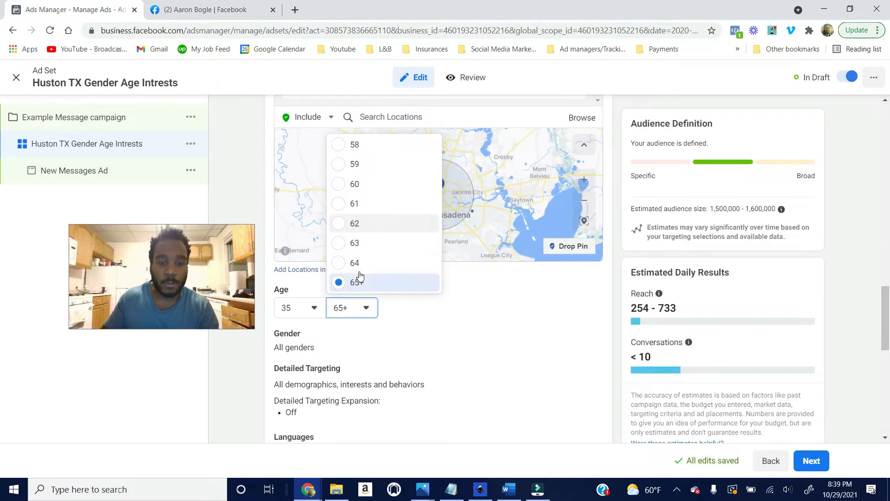
scroll(364, 250, up, 3)
scroll(366, 248, down, 1)
click(350, 242)
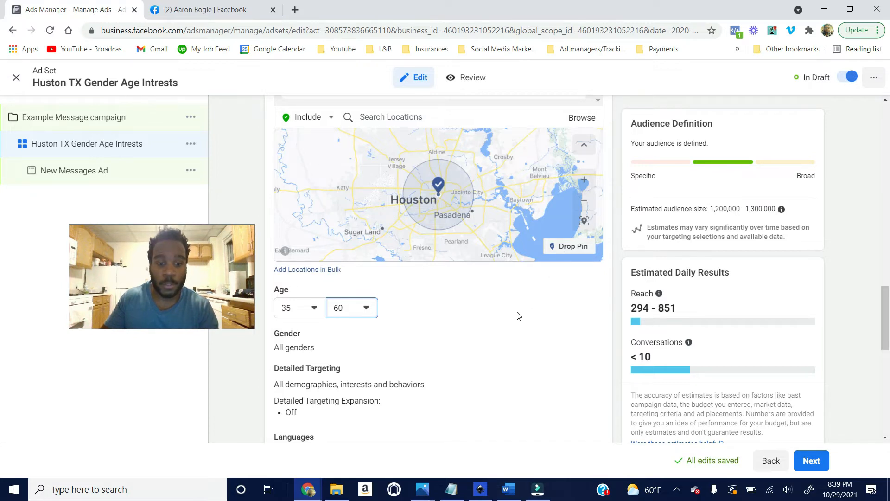
Step: Open the audience's gender and detailed targeting settings for editing
scroll(512, 322, down, 3)
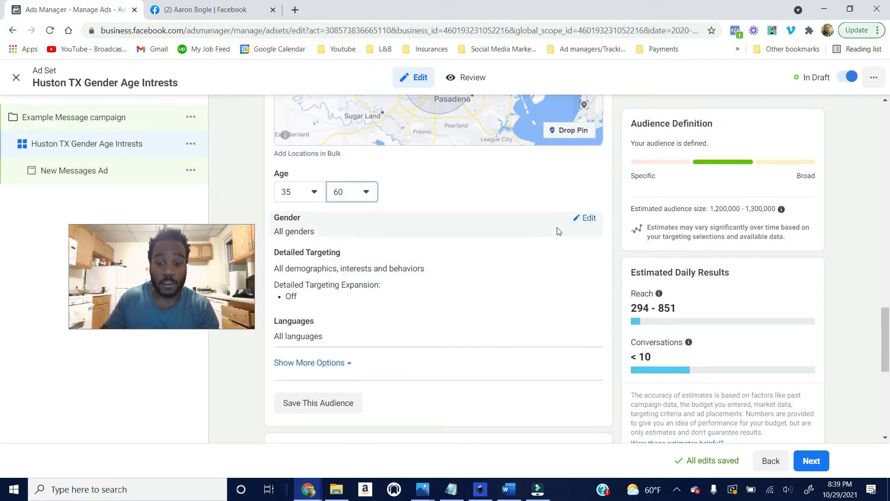
click(586, 218)
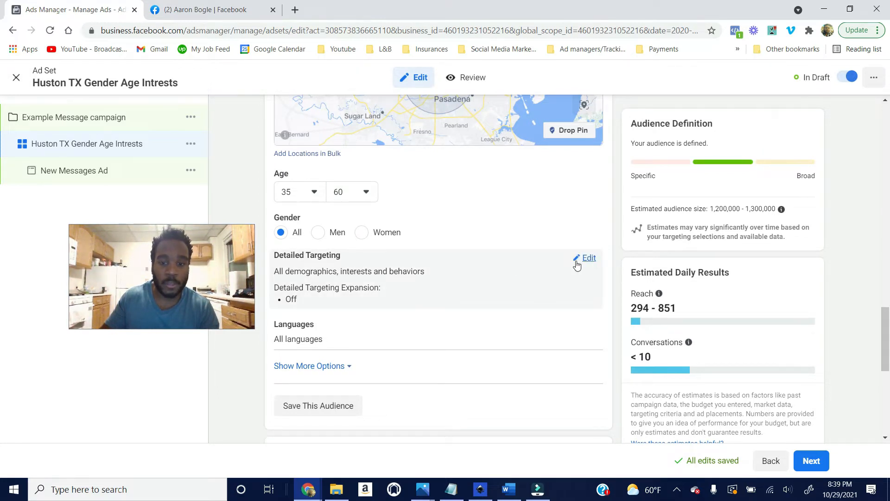
click(577, 265)
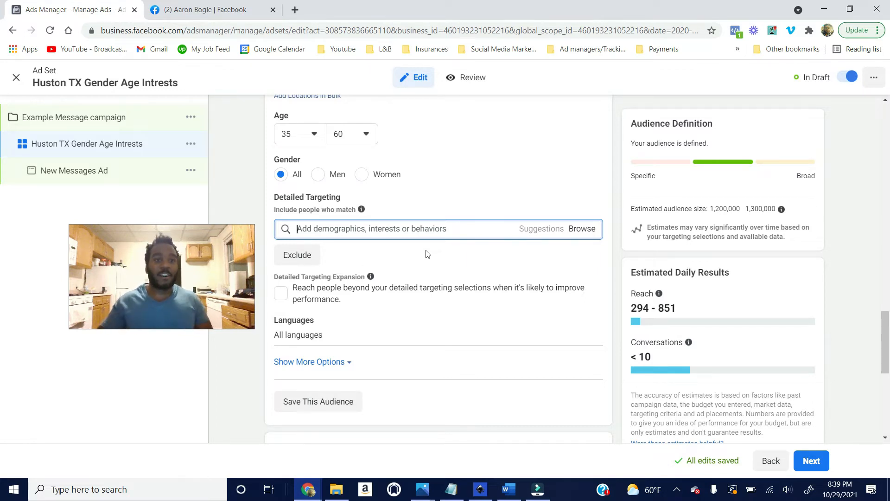
click(295, 9)
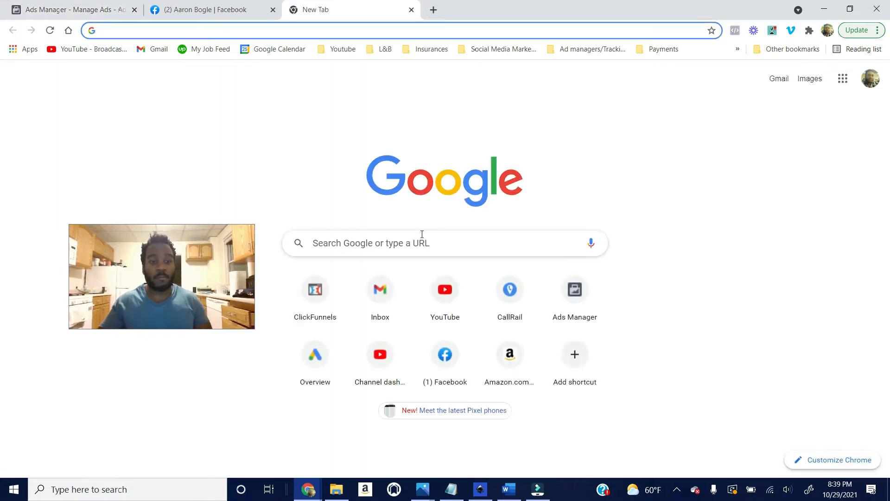
click(421, 242)
click(317, 183)
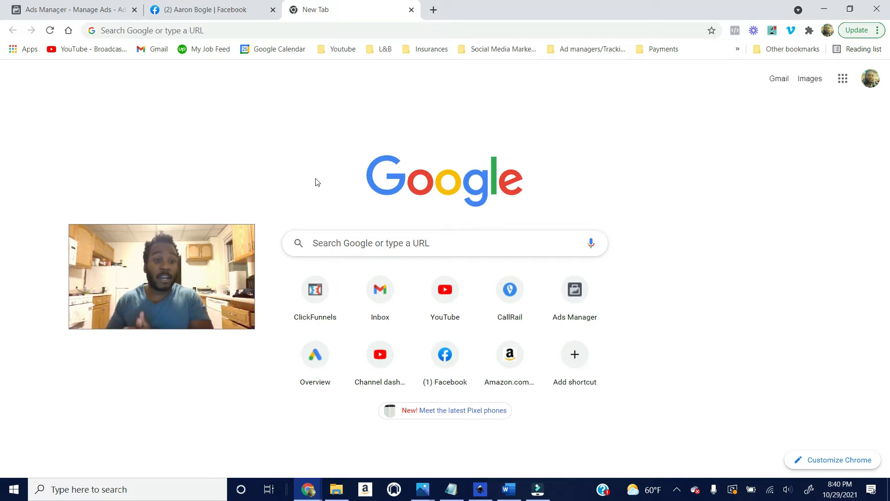
click(218, 8)
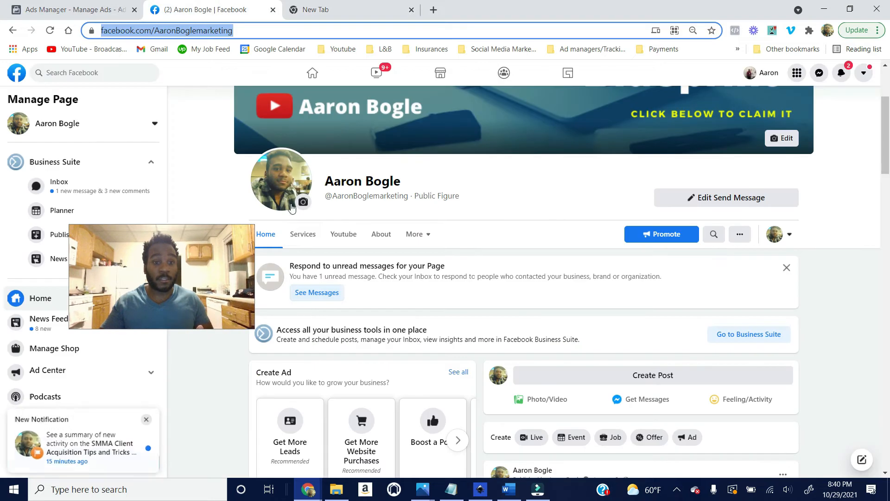
click(74, 7)
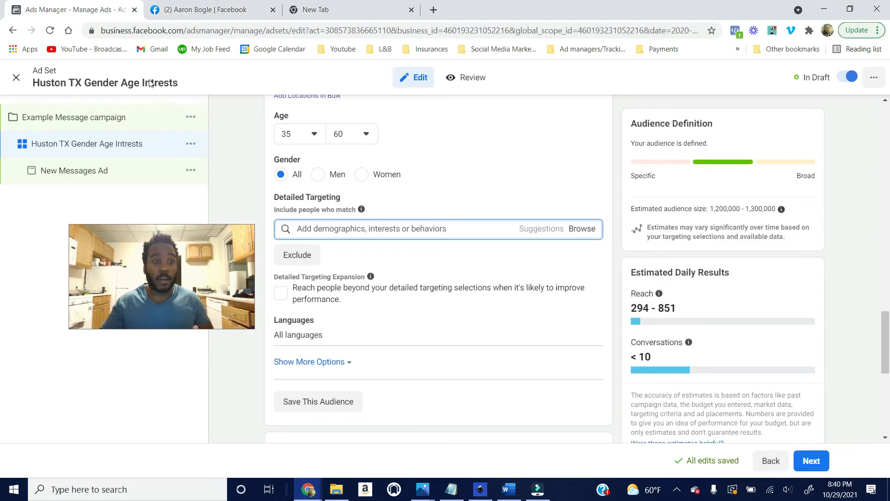
Step: Search detailed targeting for ikea and add the IKEA interest to the audience
click(350, 229)
text(ikea)
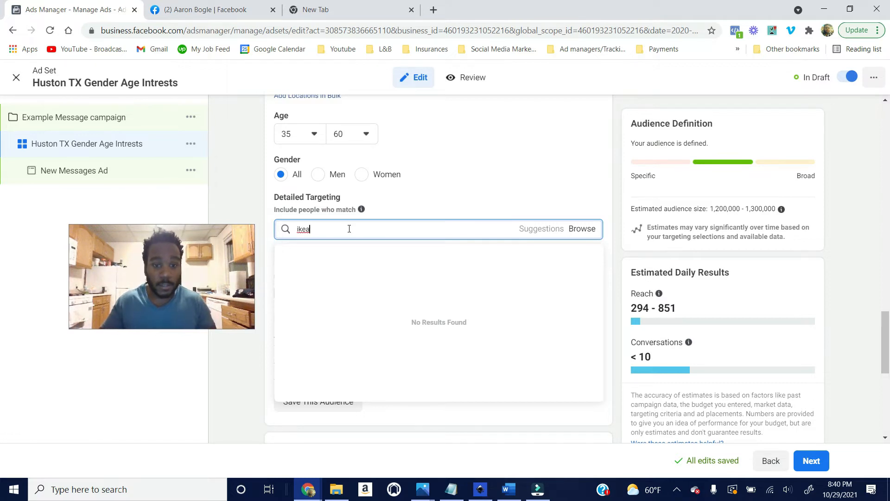
double_click(349, 229)
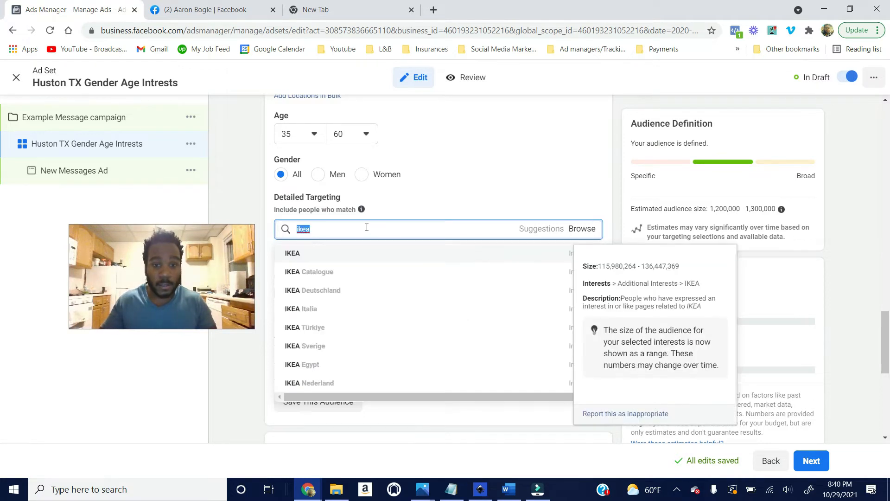
click(342, 254)
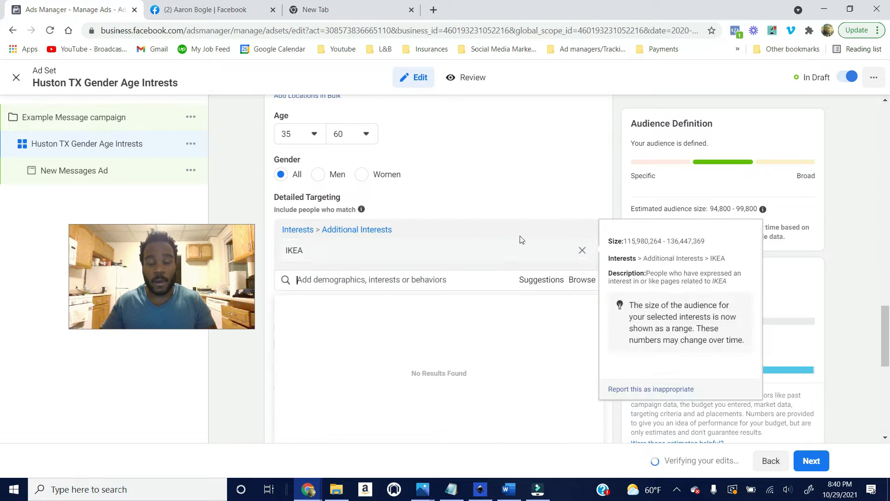
Step: Add the suggested Home improvement interest to detailed targeting and look through the remaining suggestions
mouse_move(559, 266)
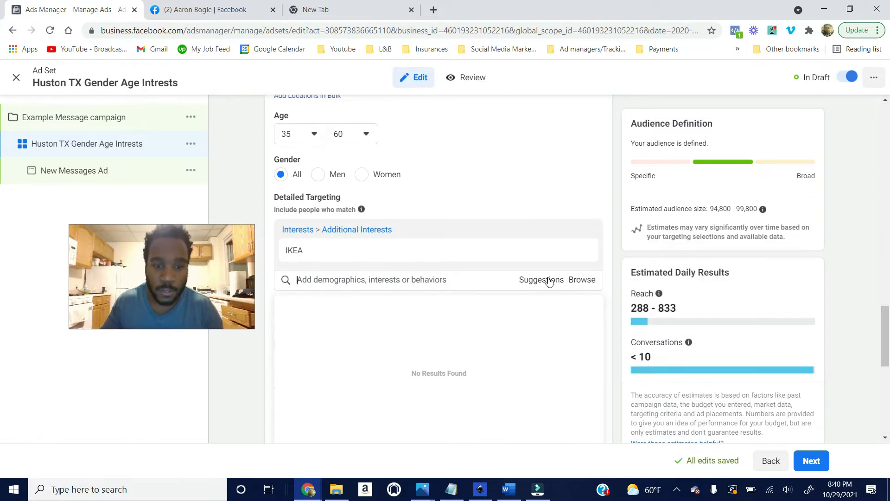
click(550, 280)
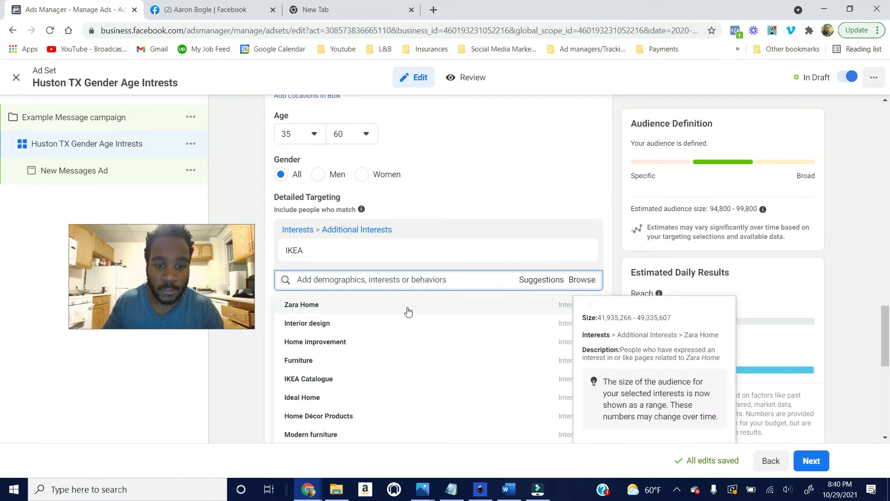
click(354, 346)
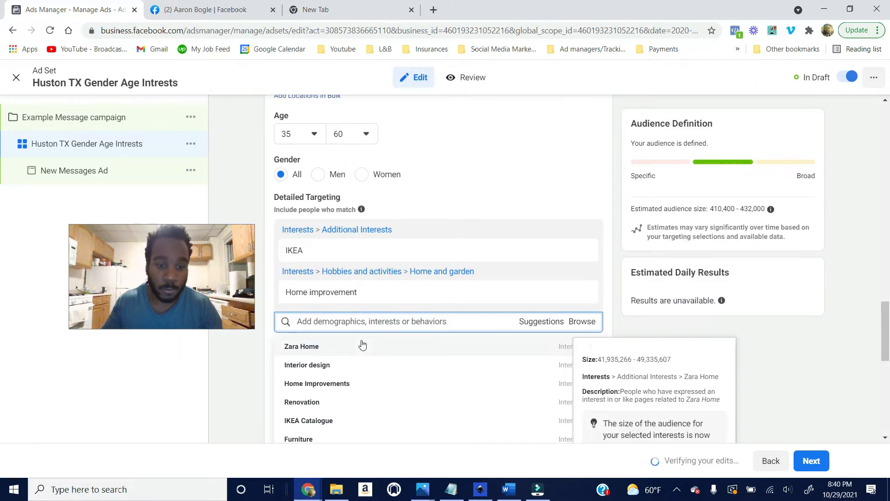
scroll(362, 345, down, 2)
scroll(237, 383, down, 2)
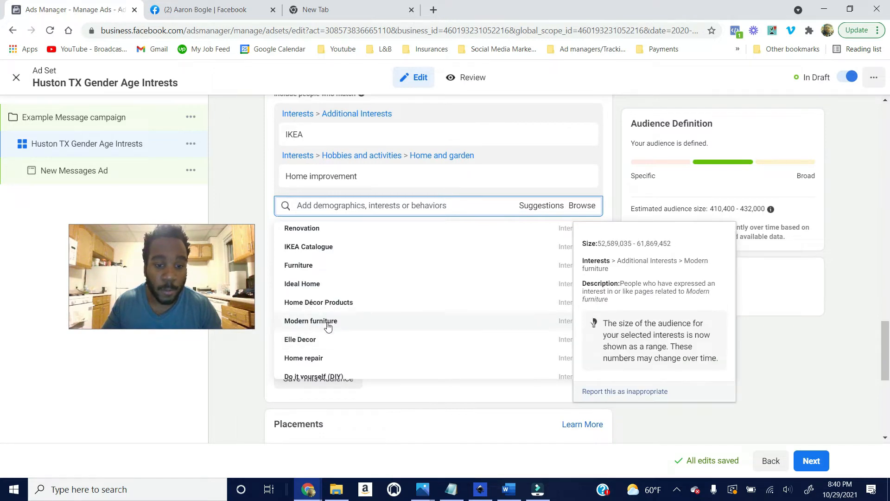
Step: Search detailed targeting for hgtv without adding a result, and remove the Home improvement interest from the audience
scroll(328, 324, down, 3)
scroll(336, 278, up, 3)
click(365, 207)
text(H)
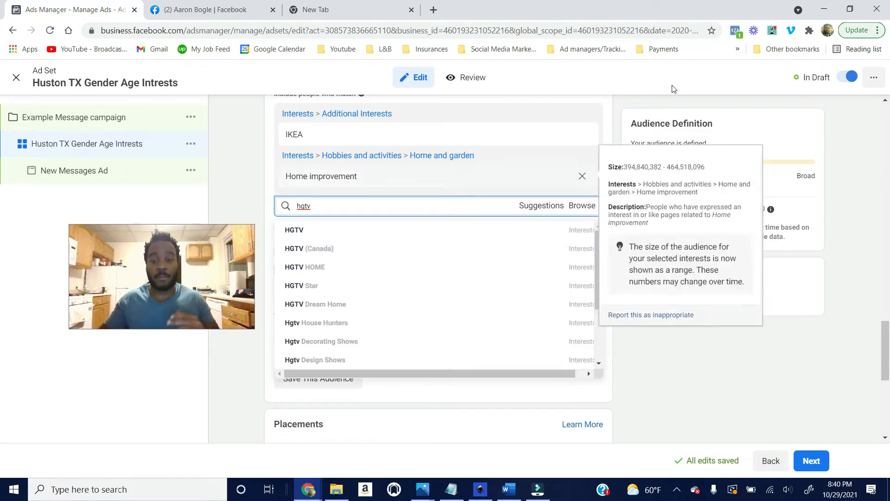
click(807, 339)
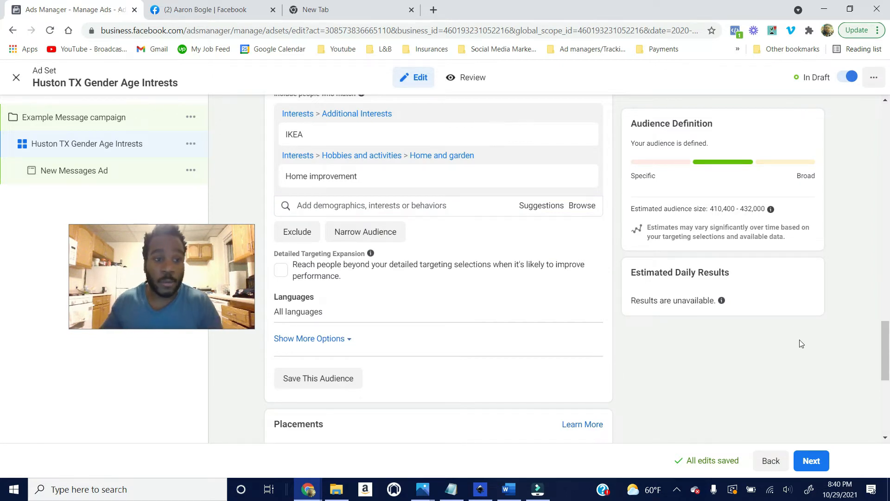
scroll(310, 180, up, 1)
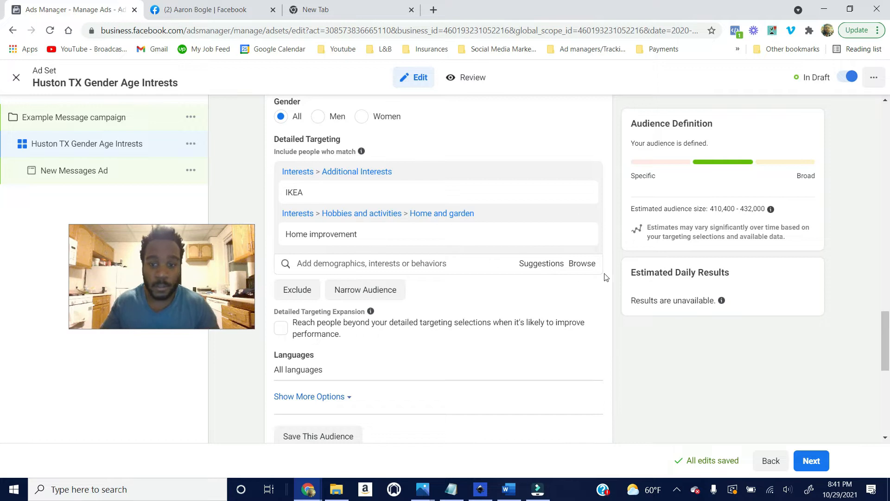
click(582, 235)
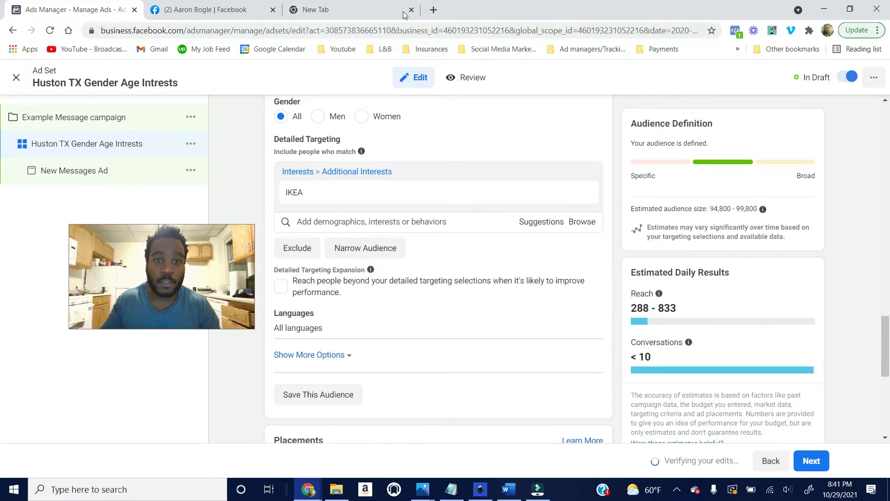
Step: Search Google for "home stores" in the empty browser tab and look through the results for store brands
click(363, 14)
click(395, 246)
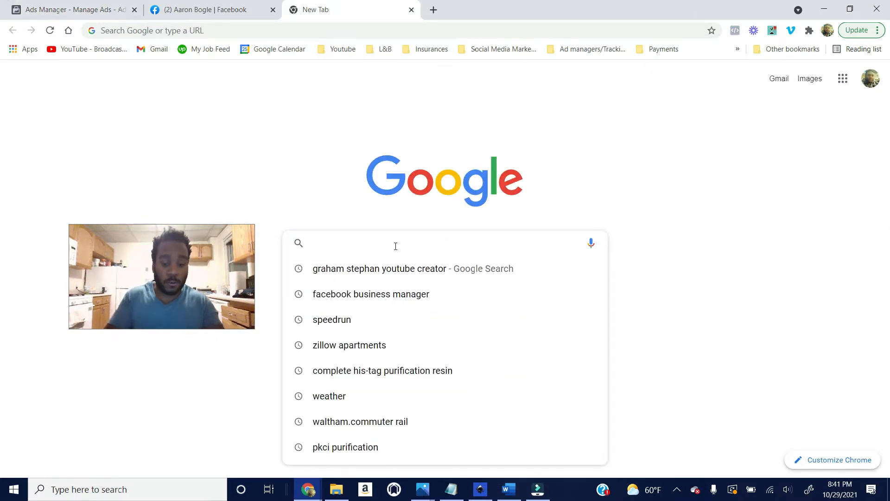
text(furntiure)
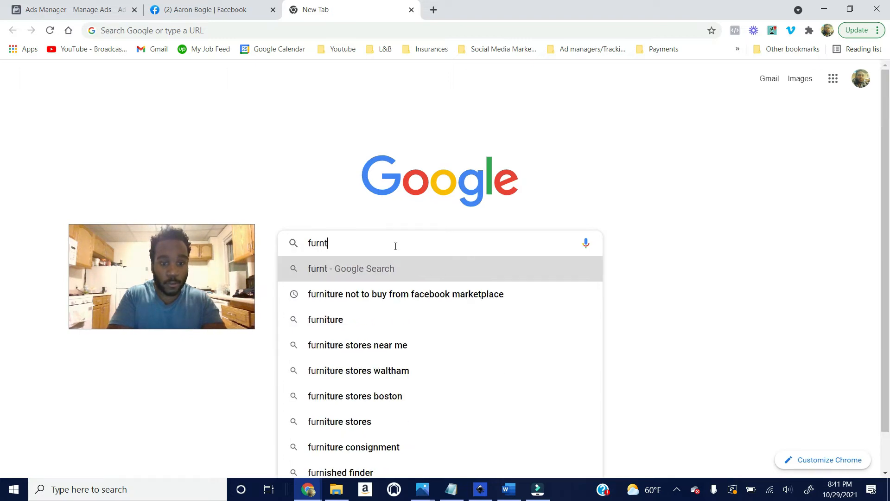
key(BackSpace)
key(BackSpace)
key(BackSpace)
key(BackSpace)
key(BackSpace)
key(BackSpace)
key(BackSpace)
key(BackSpace)
key(BackSpace)
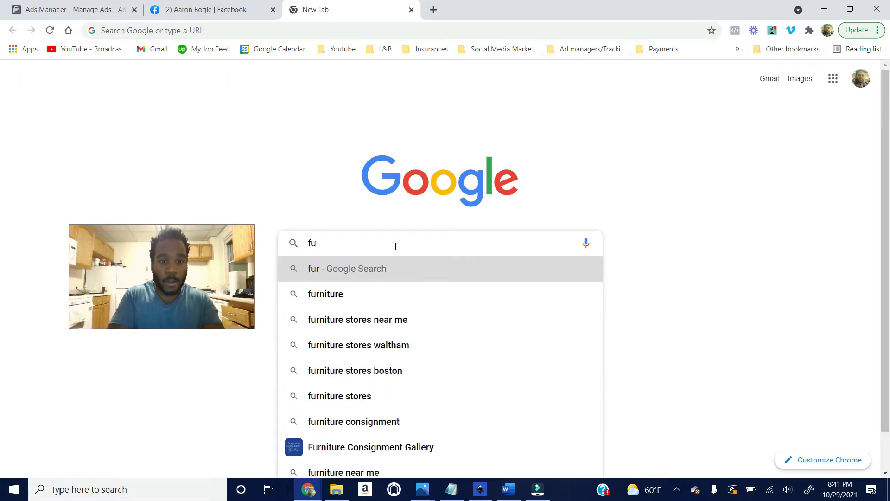
text(home stores)
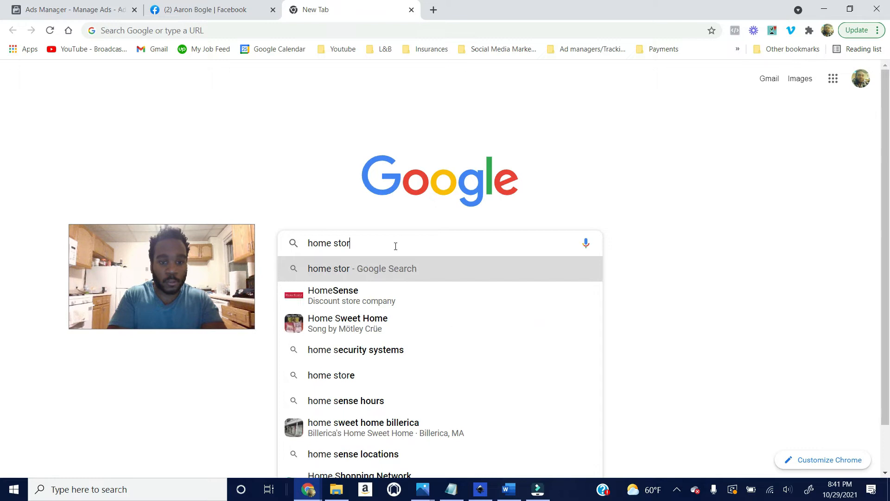
key(Return)
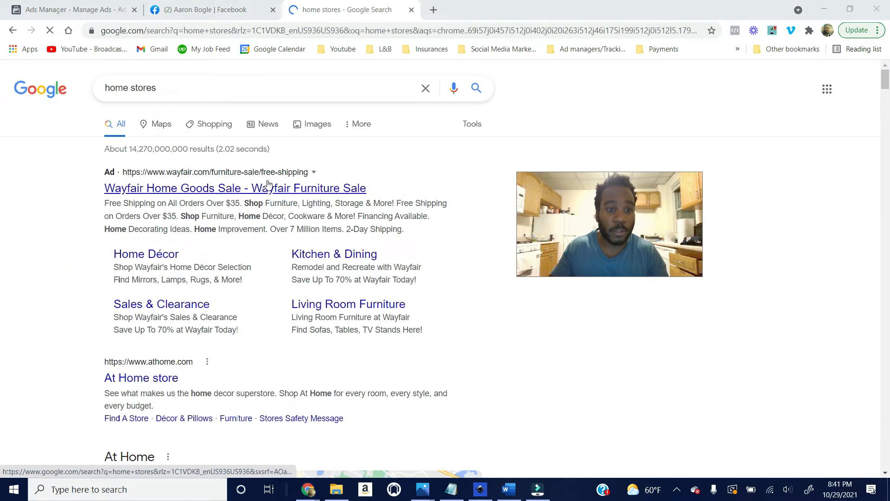
scroll(254, 223, down, 1)
scroll(254, 224, down, 11)
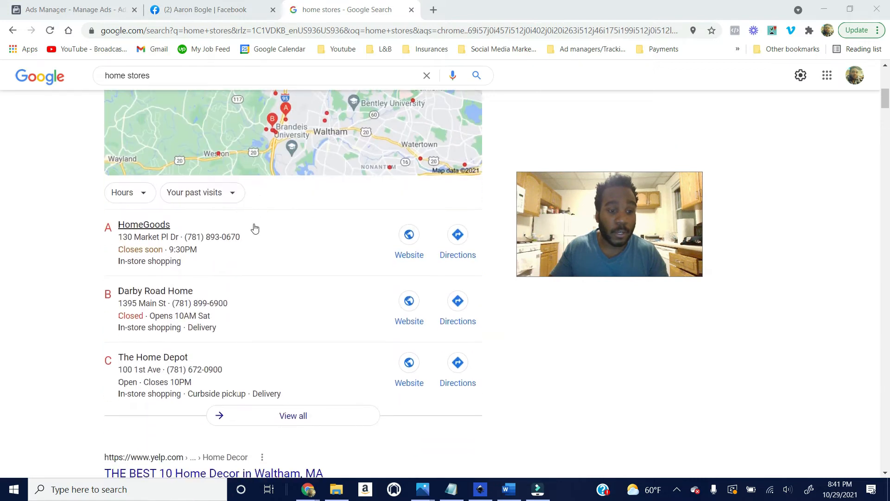
scroll(180, 93, up, 2)
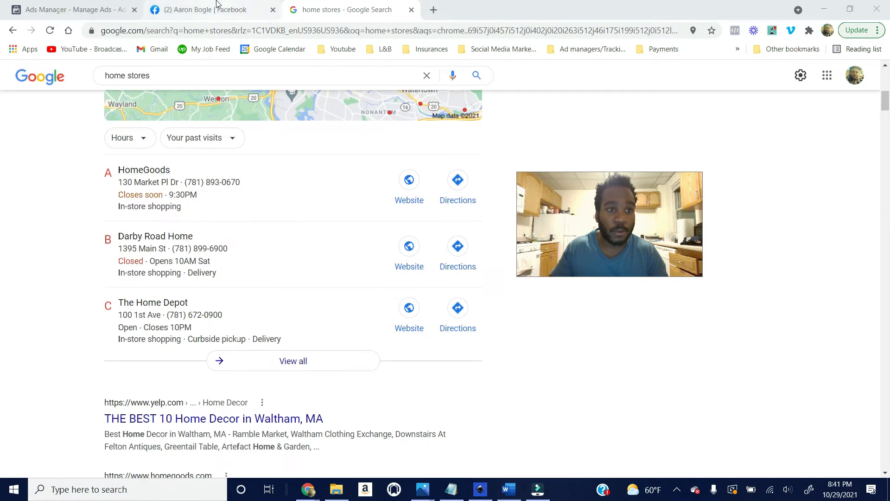
Step: Return to Ads Manager and add the Wayfair employer entry to detailed targeting
click(91, 8)
click(341, 221)
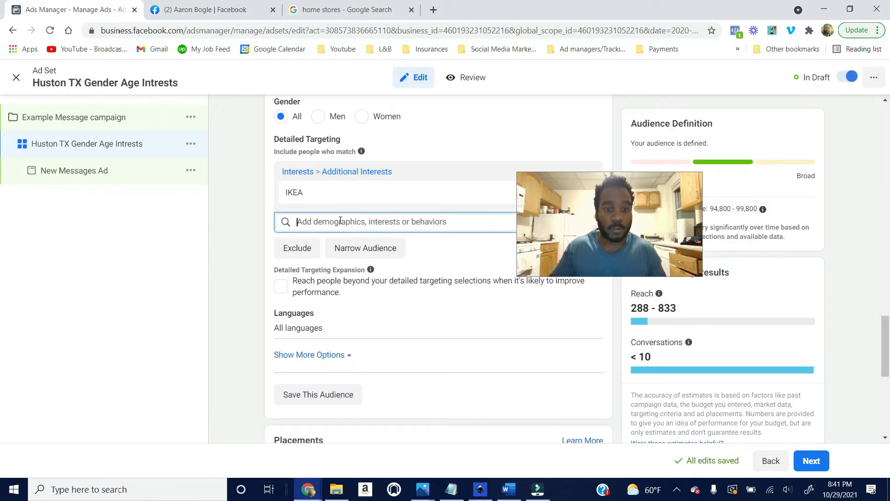
text(wayfair)
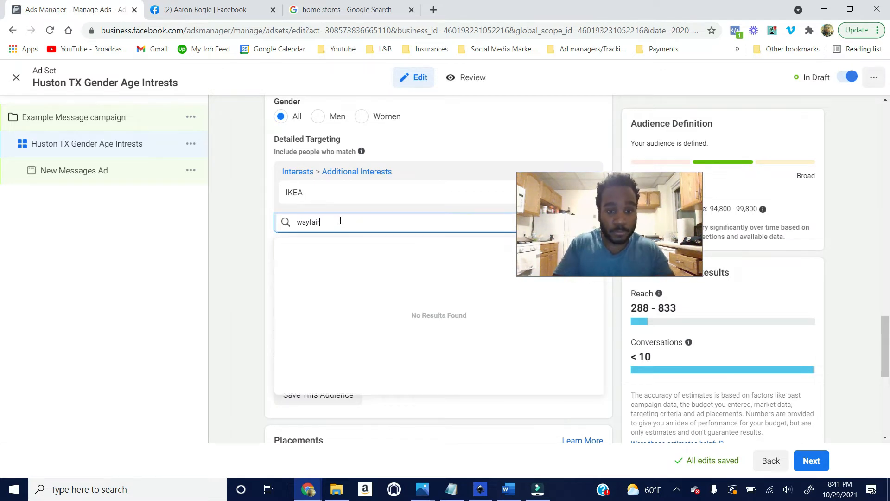
click(505, 246)
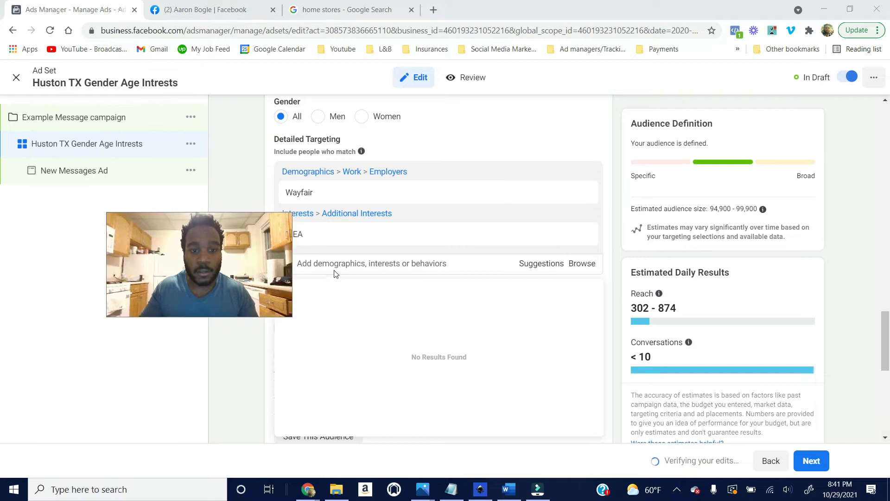
Step: Search detailed targeting for homegood and add the HomeGoods employer entry
text(home)
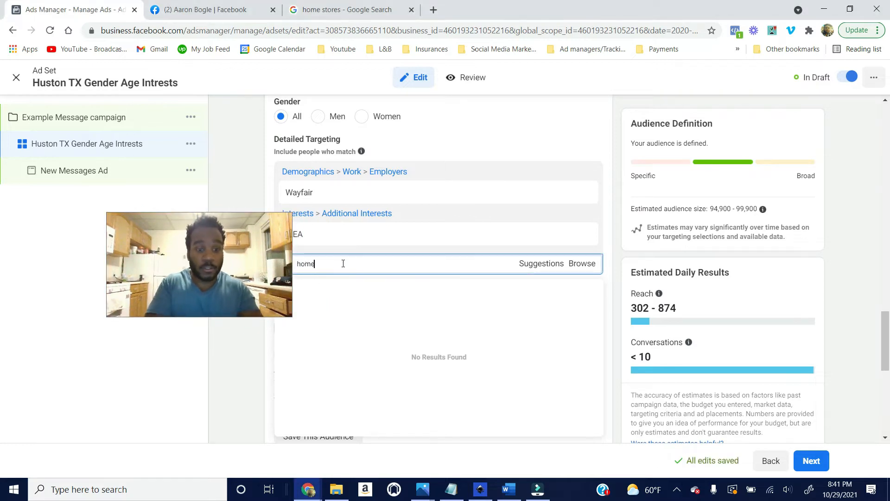
text(good)
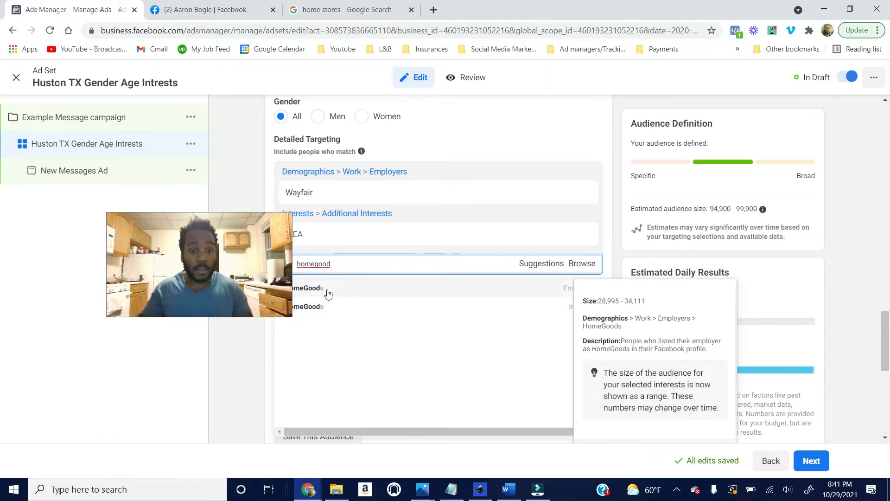
click(328, 291)
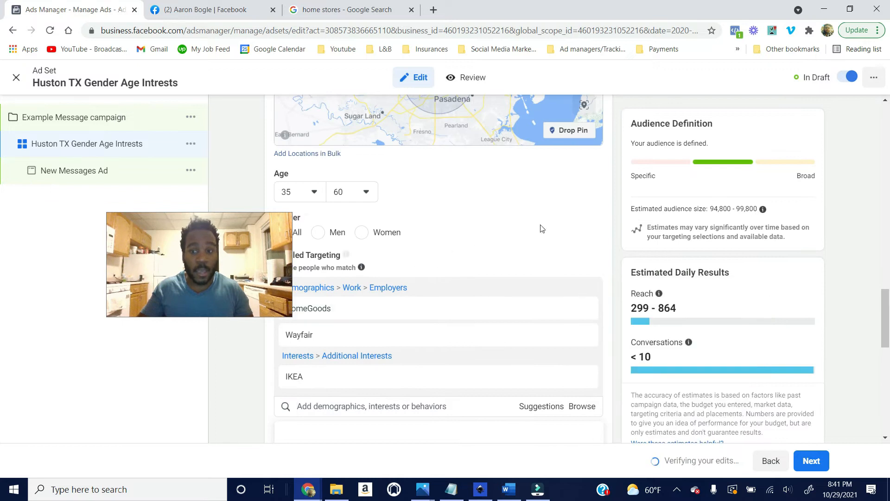
mouse_move(529, 307)
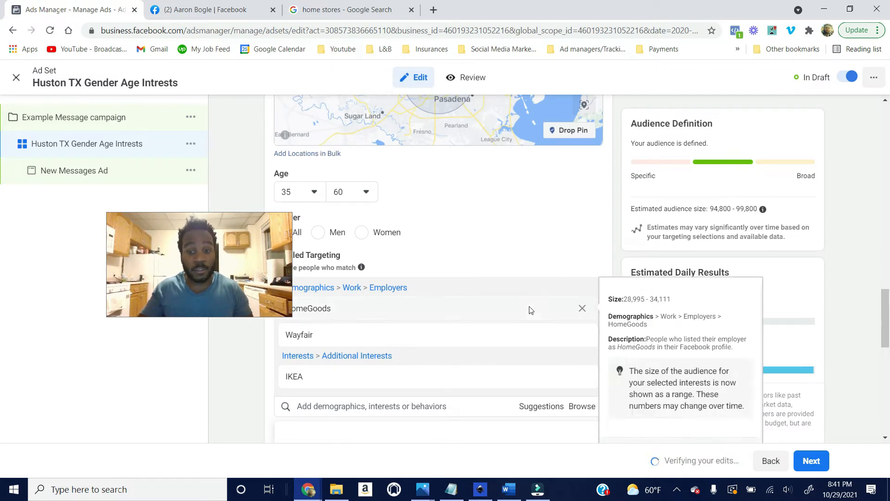
scroll(468, 318, down, 1)
scroll(459, 274, down, 1)
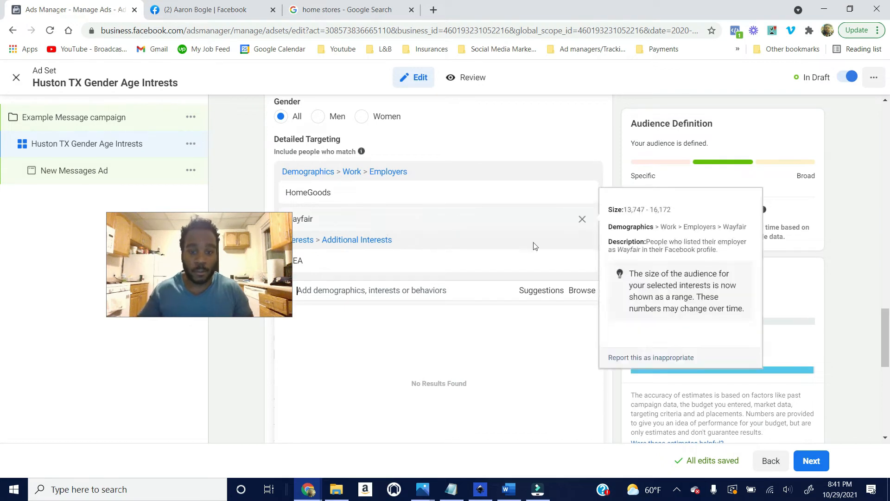
Step: Add HomeGoods as an interest from the detailed targeting suggestions
drag(197, 249, 184, 269)
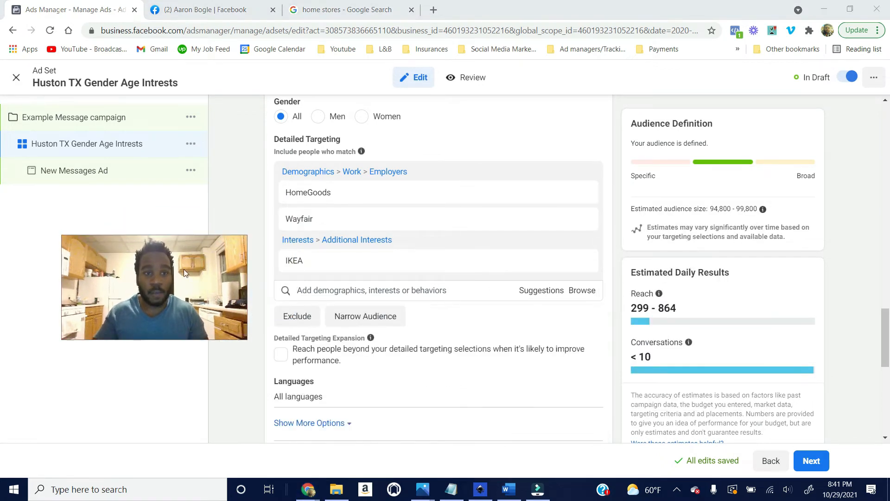
click(552, 293)
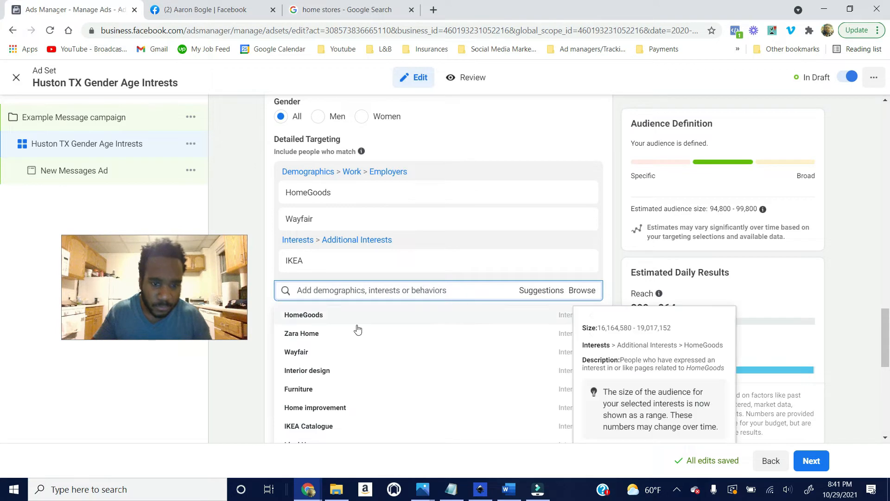
click(335, 312)
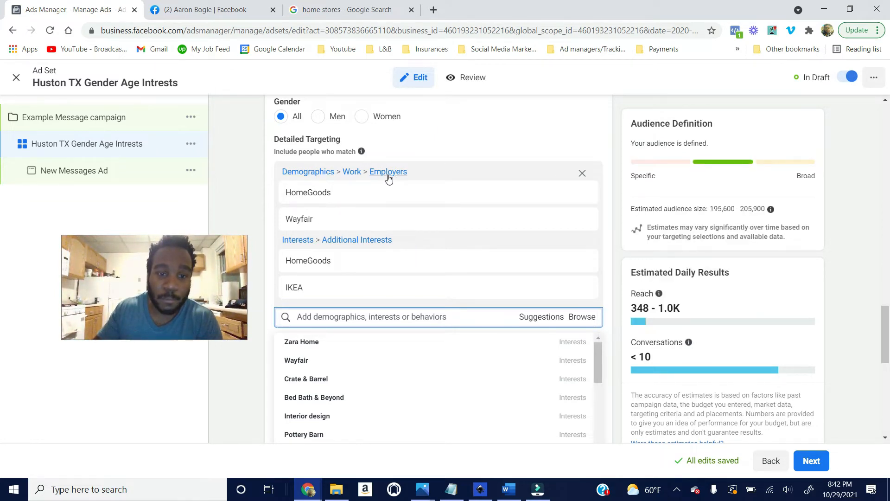
Step: Remove the whole Employers group, HomeGoods and Wayfair, from detailed targeting
mouse_move(350, 260)
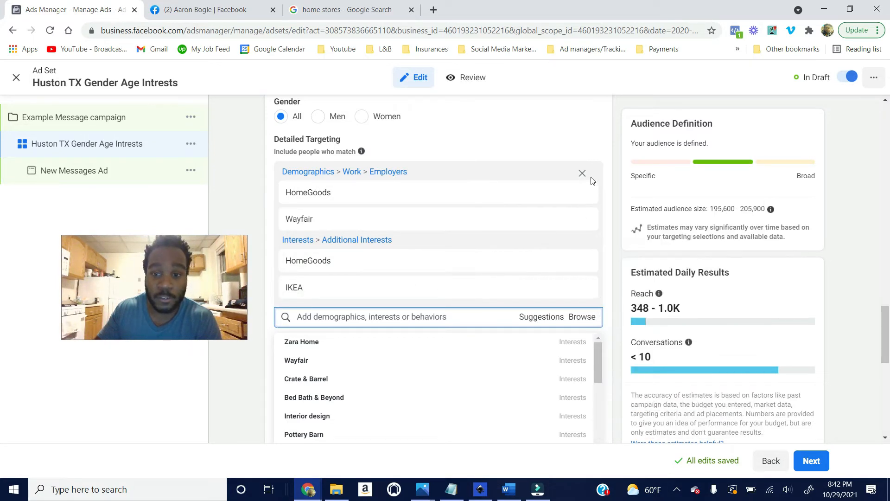
click(582, 173)
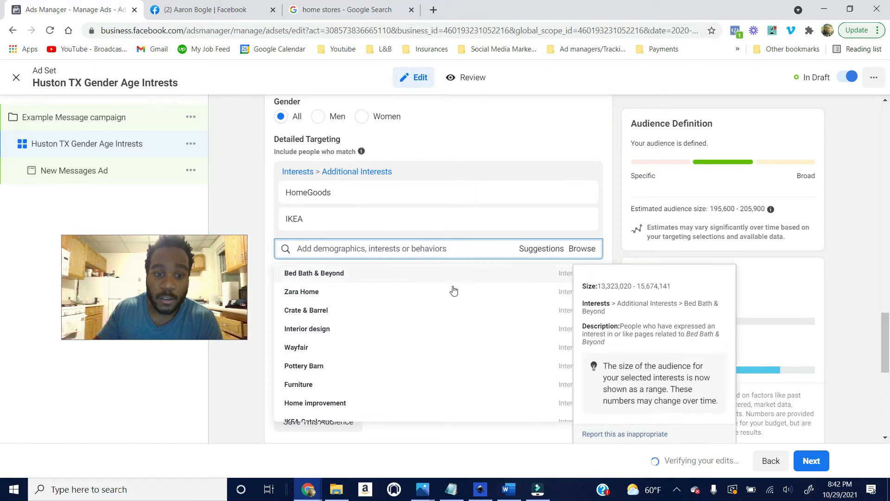
Step: Search detailed targeting for home depot and add The Home Depot as an interest
mouse_move(365, 280)
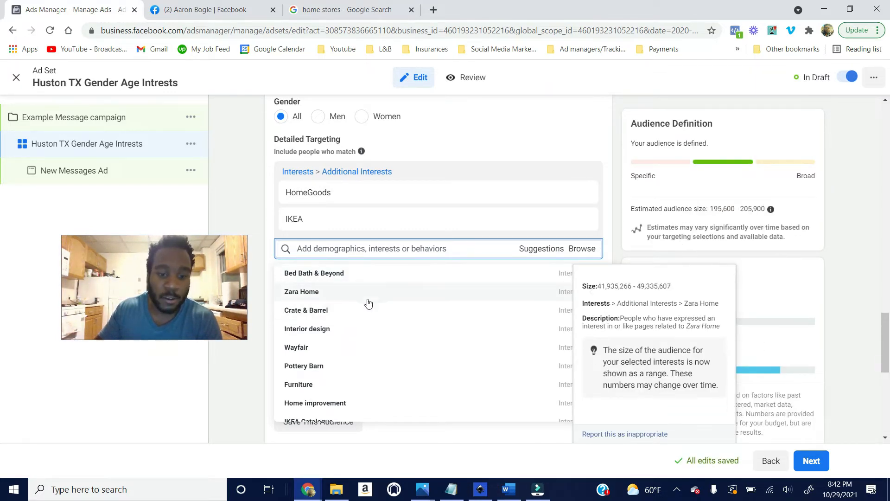
scroll(333, 390, down, 1)
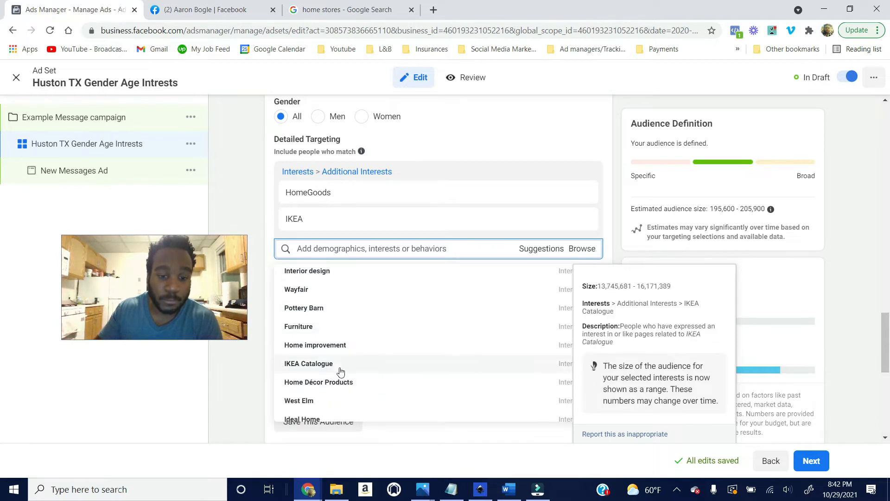
scroll(342, 371, down, 1)
click(347, 249)
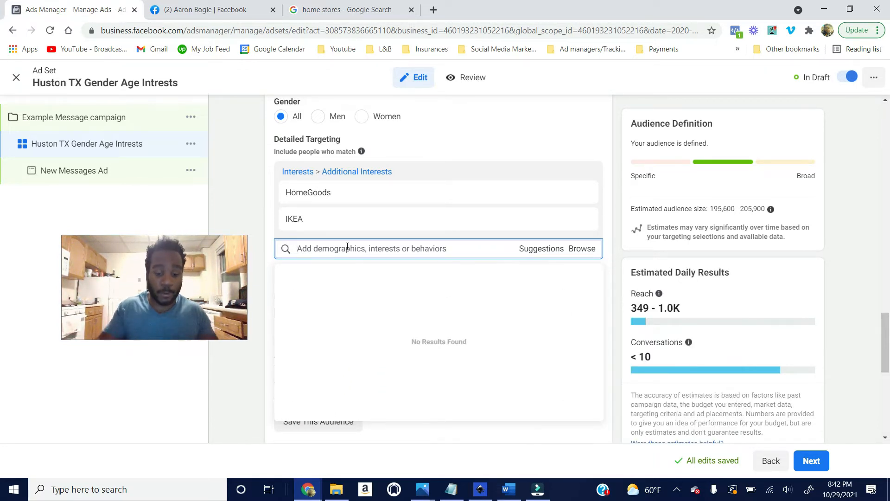
text(home depot)
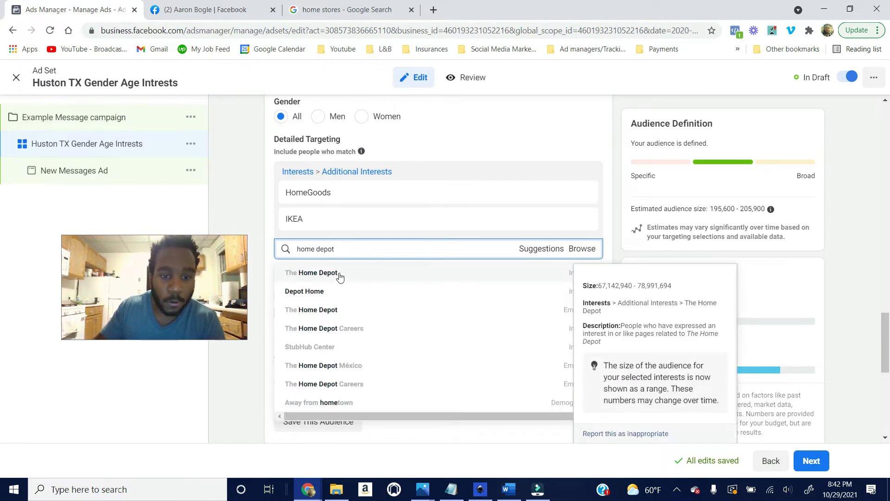
click(340, 276)
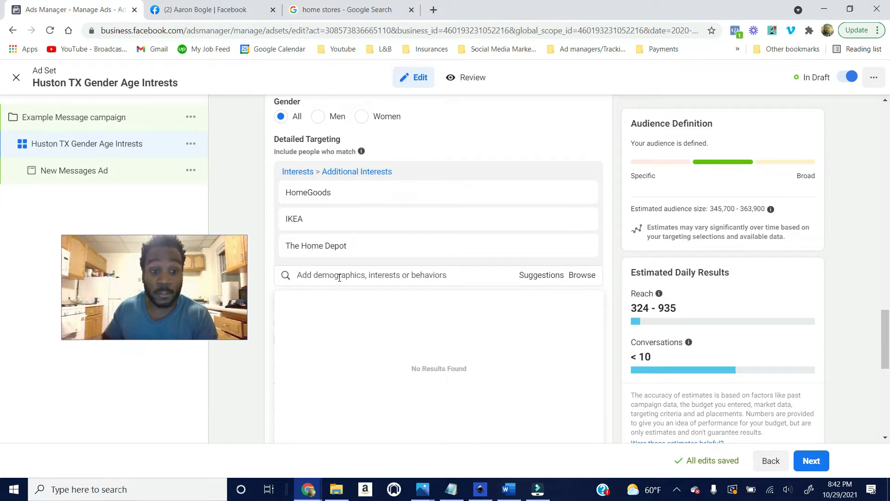
Step: Add the suggested interests Lowe's and Ace Hardware to detailed targeting
click(528, 278)
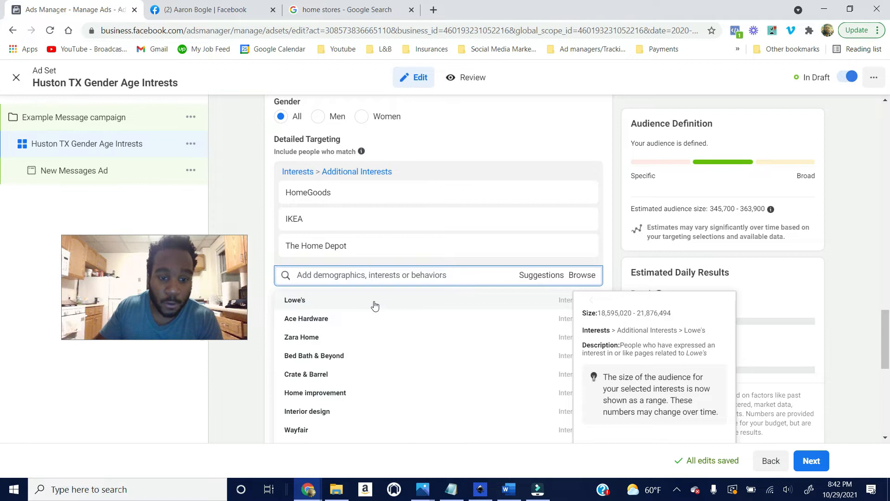
scroll(385, 361, down, 1)
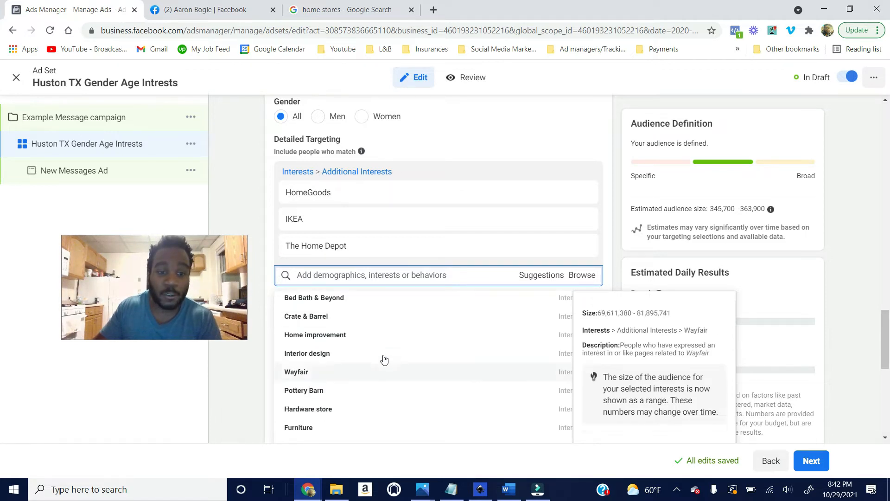
scroll(384, 359, up, 3)
click(323, 300)
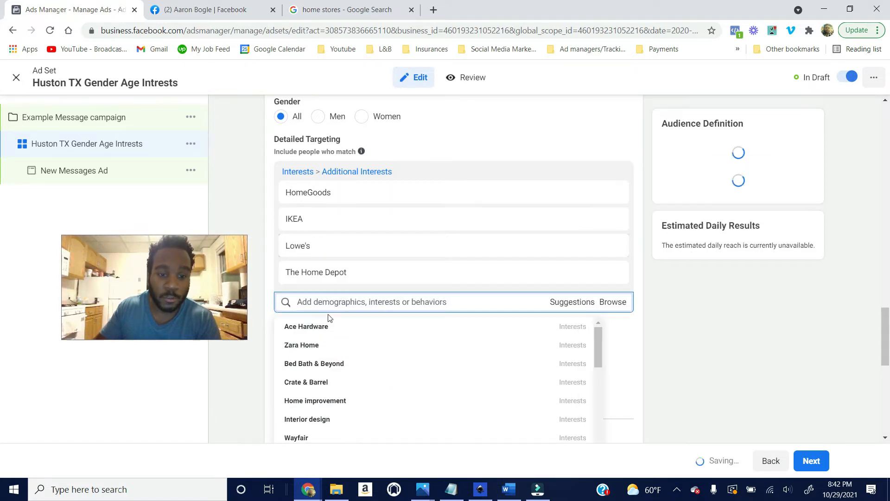
click(328, 326)
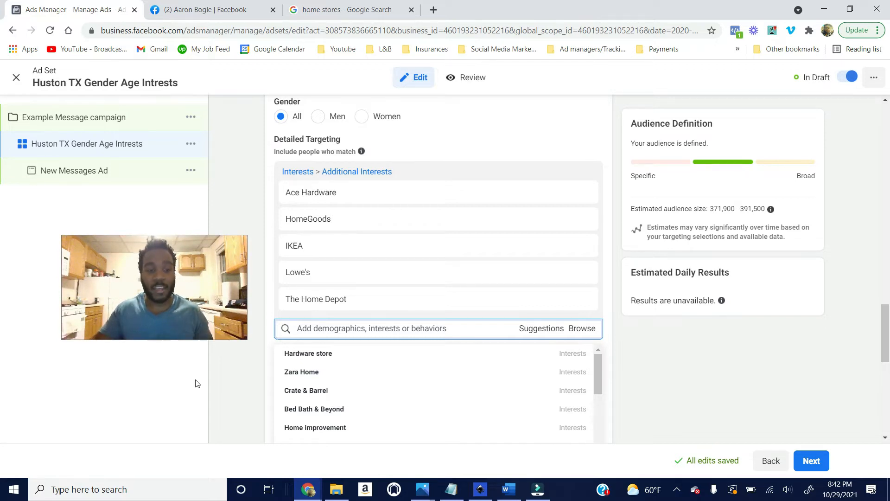
Step: Browse the Demographics targeting categories, looking into Education and its Schools option
click(580, 330)
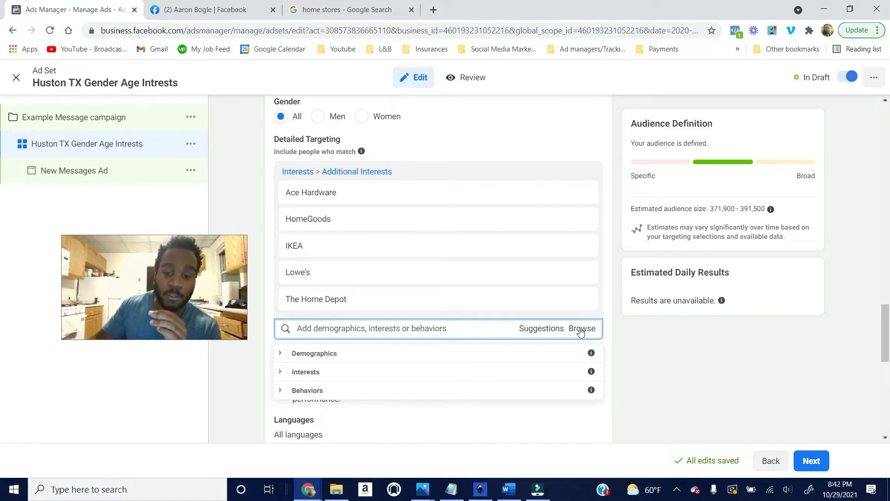
scroll(580, 329, down, 3)
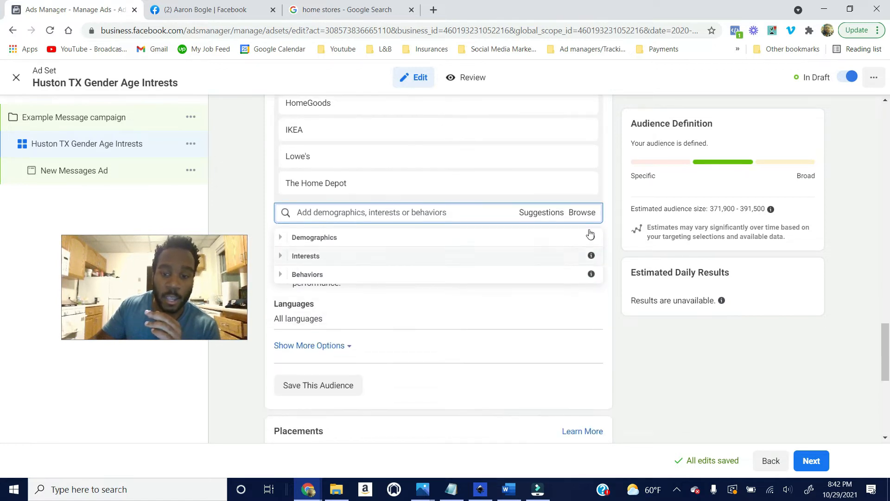
mouse_move(595, 239)
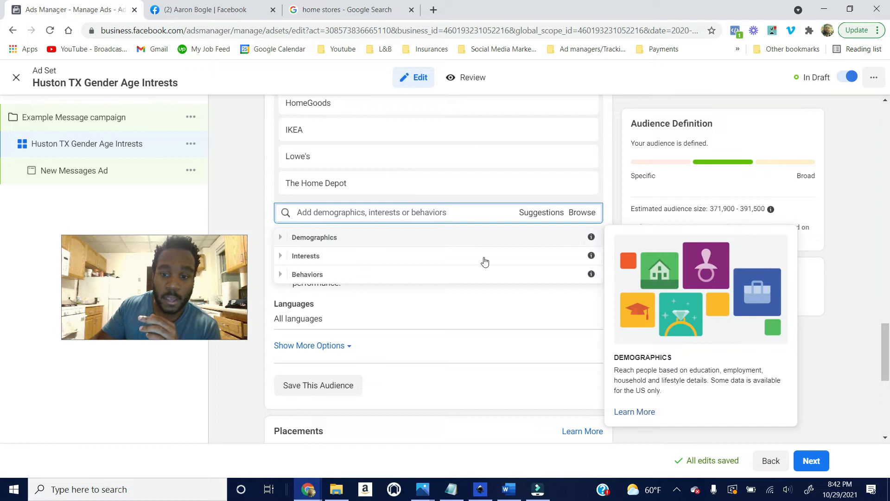
click(282, 239)
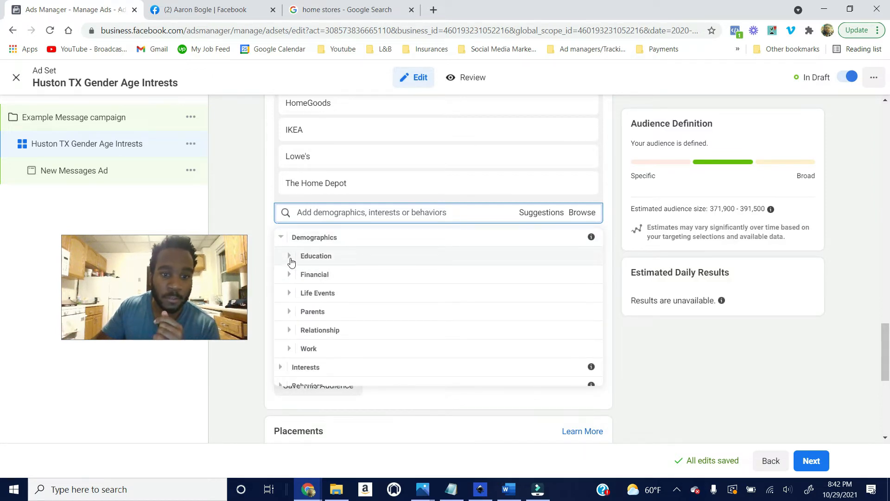
click(297, 260)
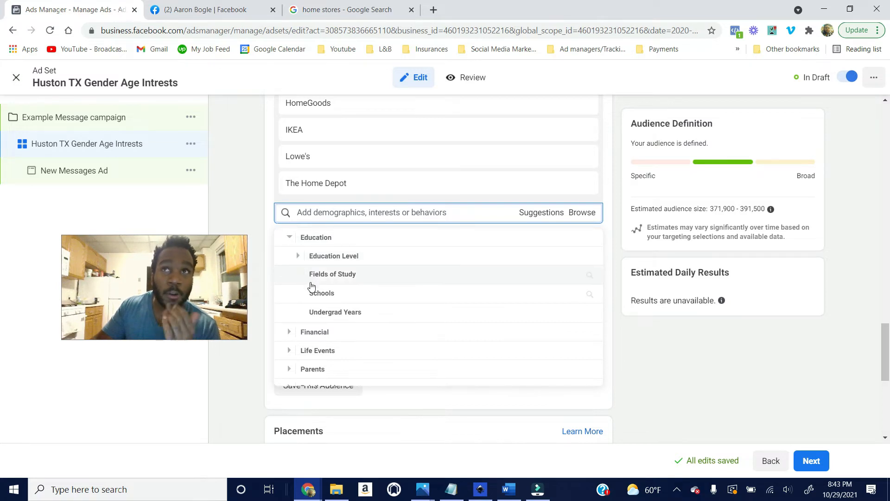
click(341, 298)
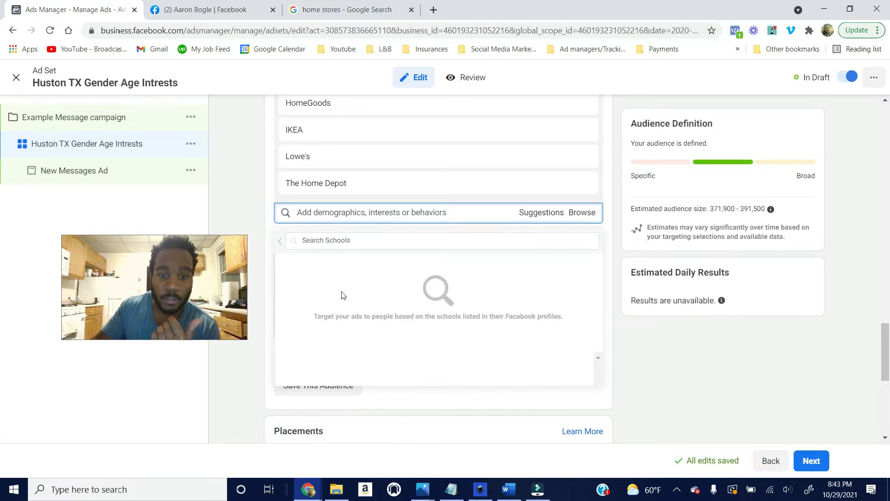
click(282, 242)
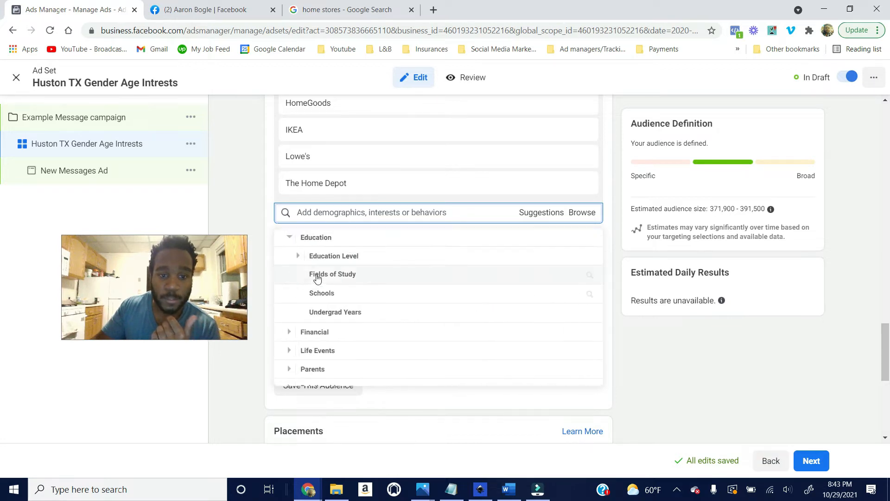
Step: Try adding the College grad education level to detailed targeting, and remove it again
click(344, 257)
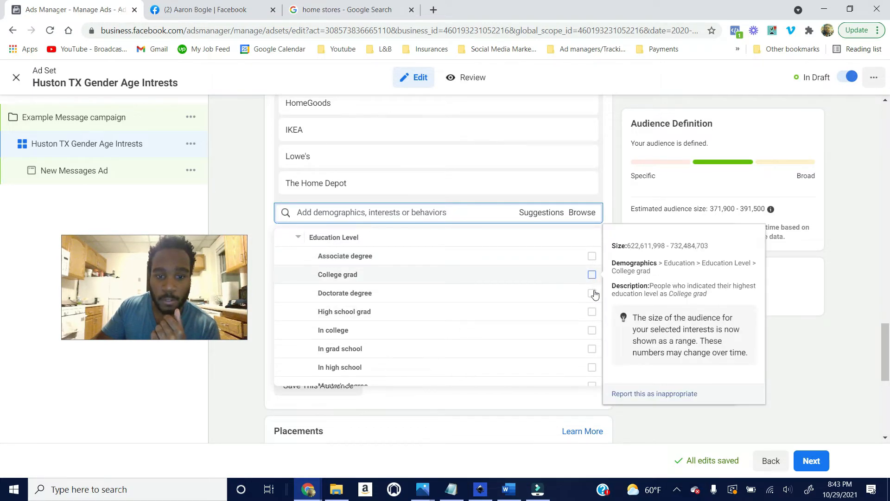
click(592, 274)
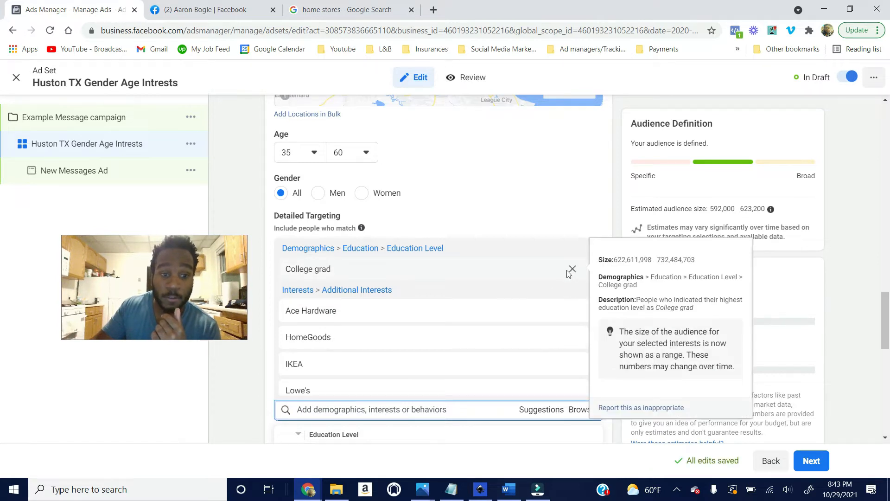
click(573, 270)
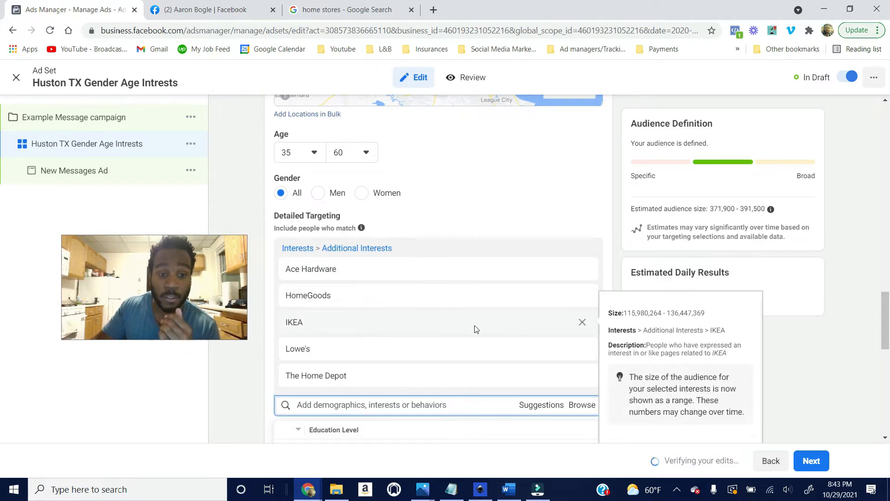
scroll(473, 327, down, 4)
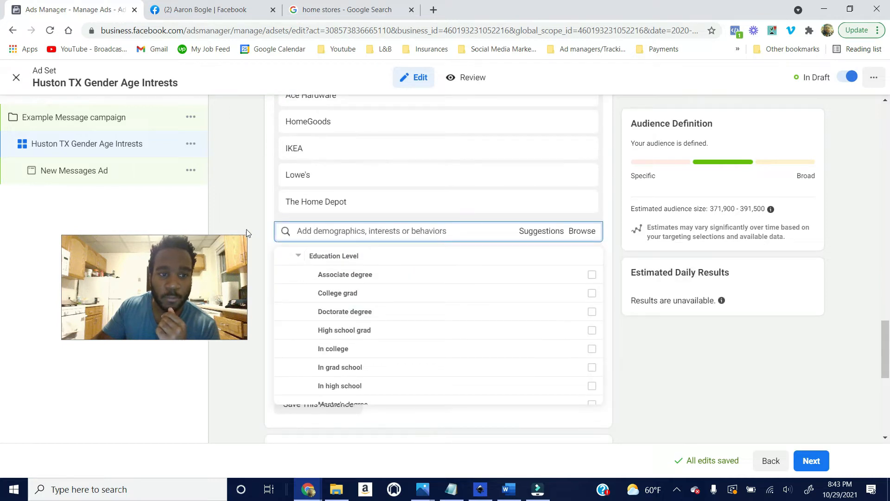
click(246, 202)
Step: Open the audience's language setting for editing and look up Spanish among the available languages
scroll(348, 278, down, 3)
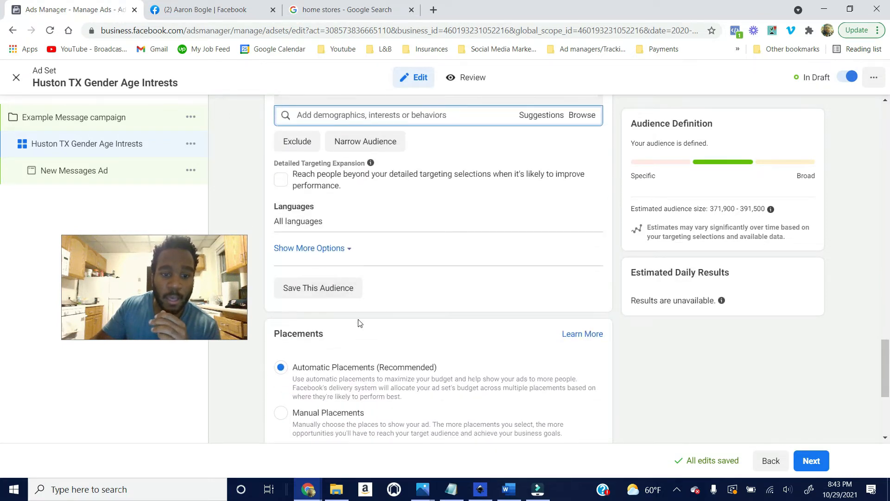
scroll(357, 324, down, 2)
scroll(357, 315, up, 2)
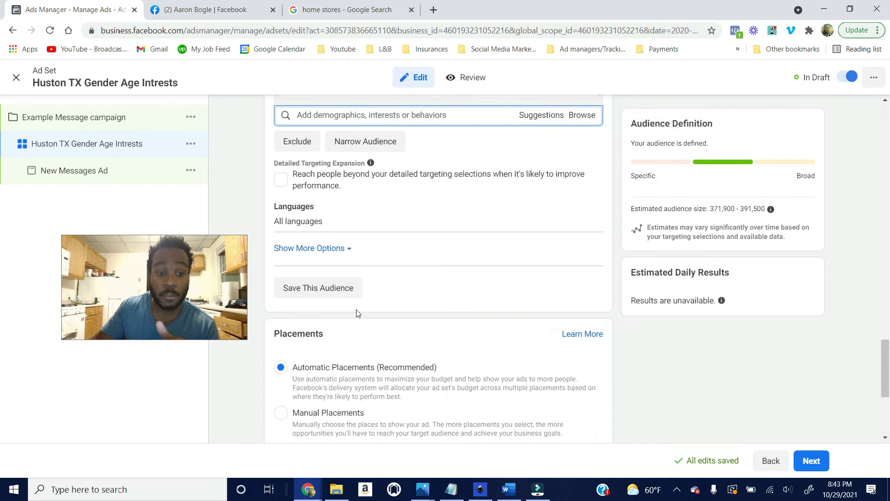
scroll(357, 312, up, 2)
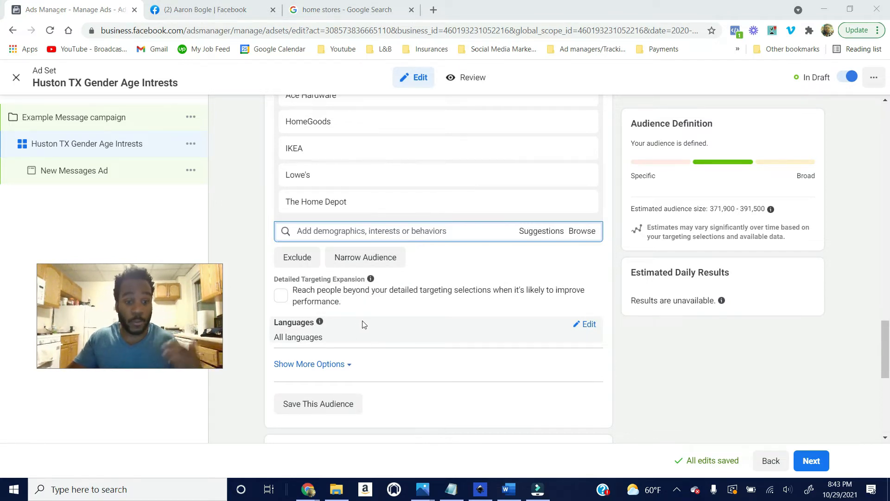
scroll(371, 349, down, 1)
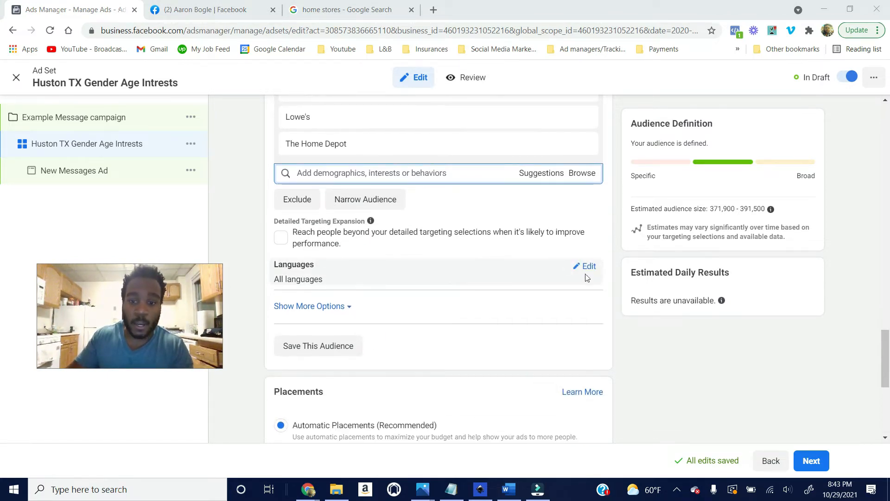
click(588, 265)
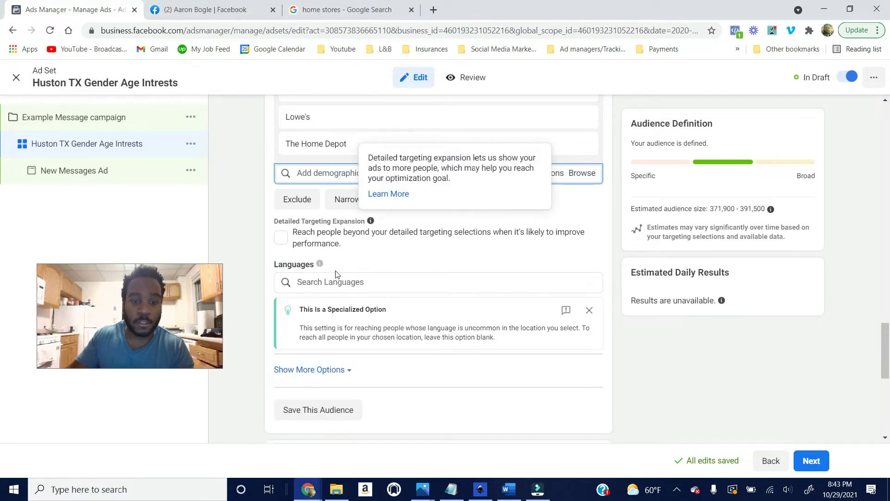
click(364, 283)
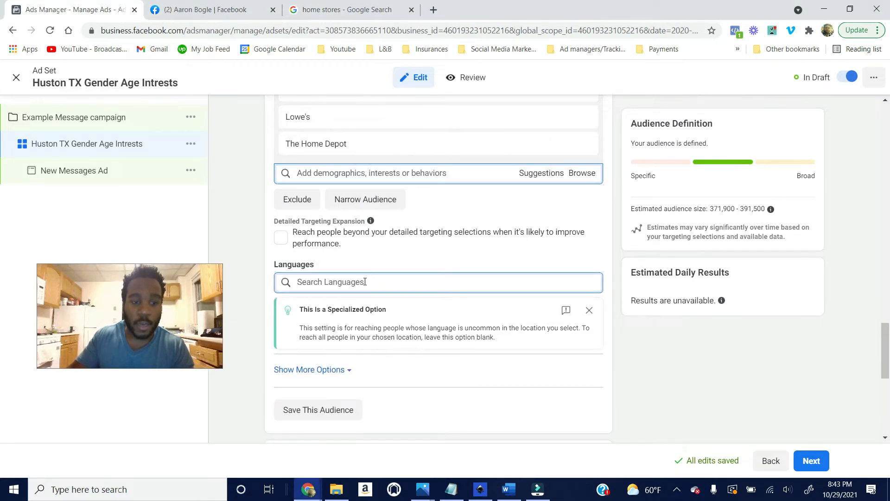
scroll(371, 315, up, 10)
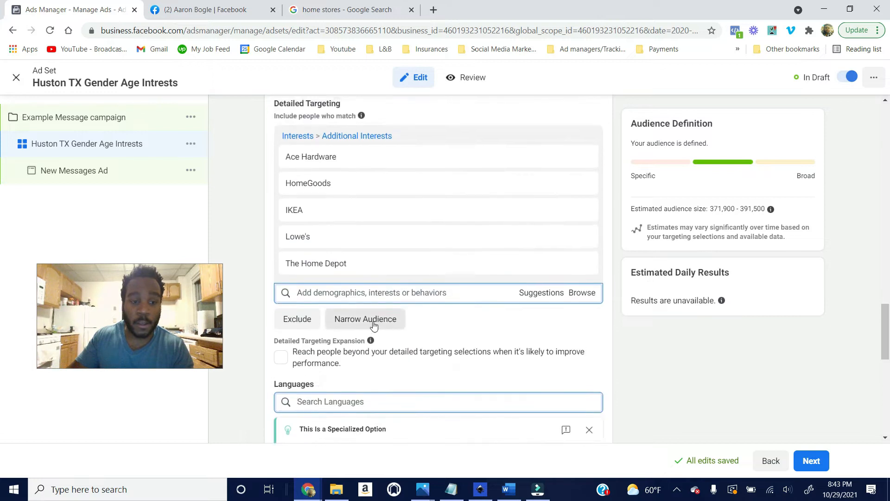
scroll(373, 331, up, 1)
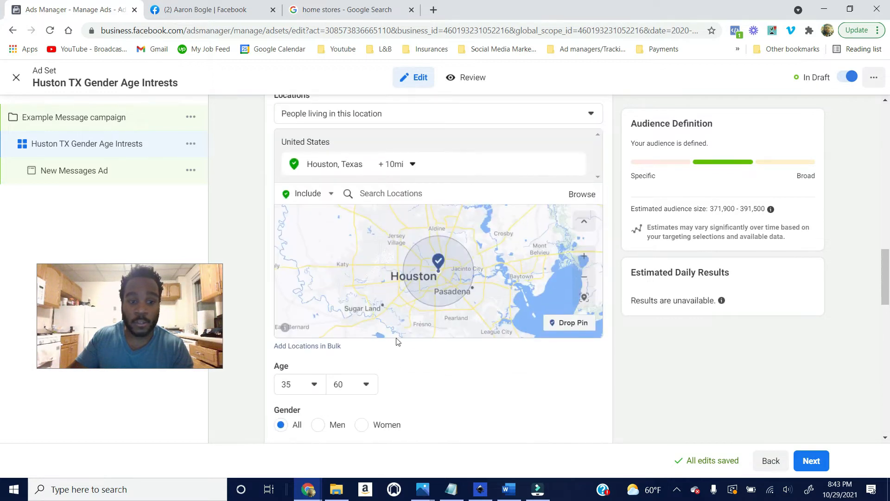
scroll(397, 342, down, 10)
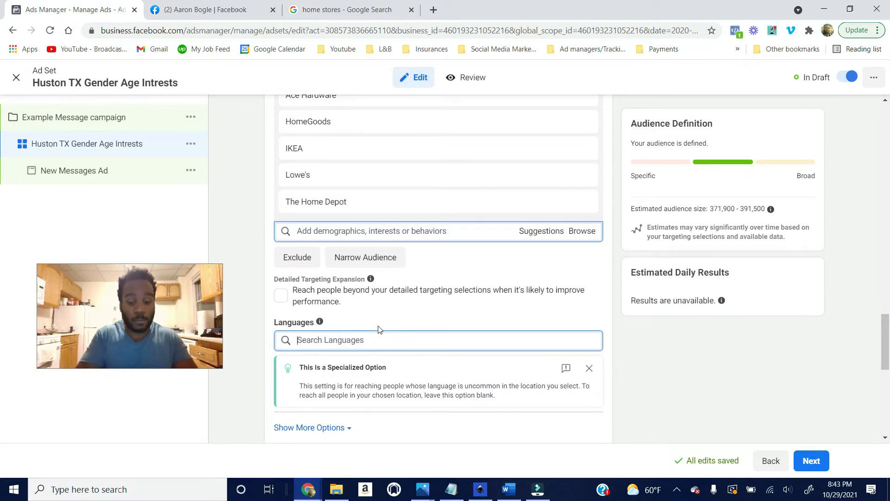
text(spanis)
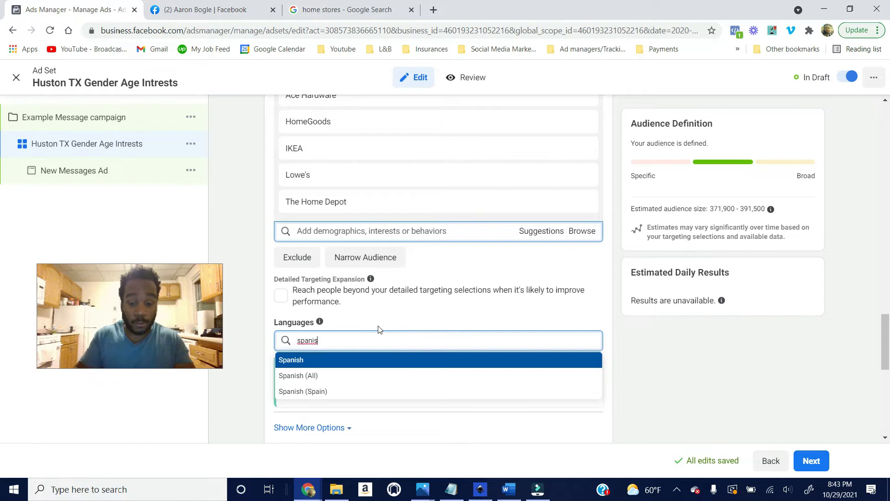
Step: Replace the language search with English and add English (All) as the audience language
key(BackSpace)
key(BackSpace)
key(BackSpace)
text(b)
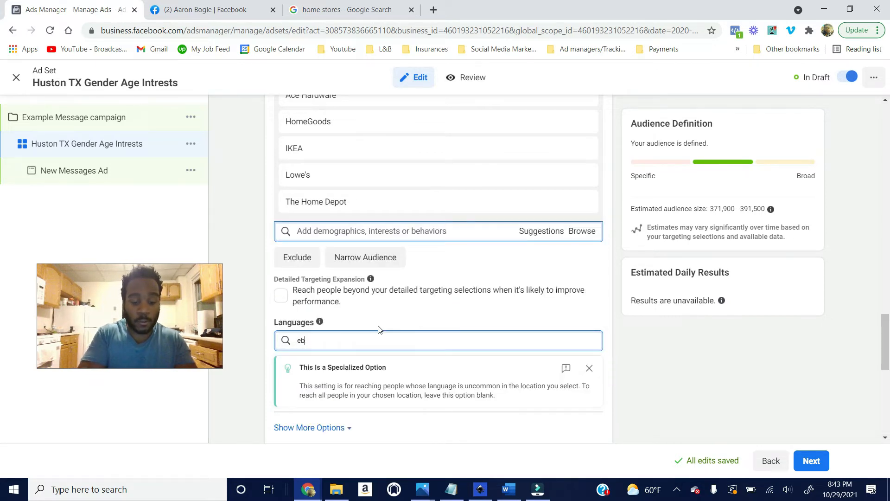
key(BackSpace)
key(BackSpace)
text(n)
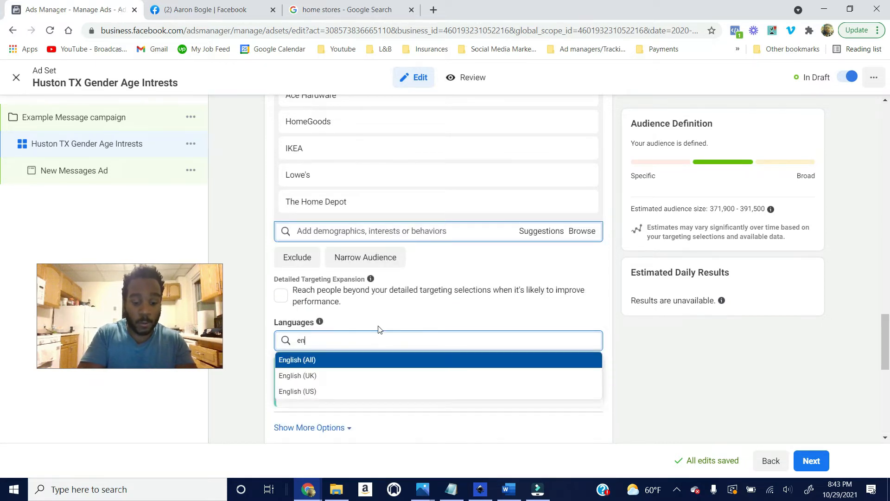
text(glis)
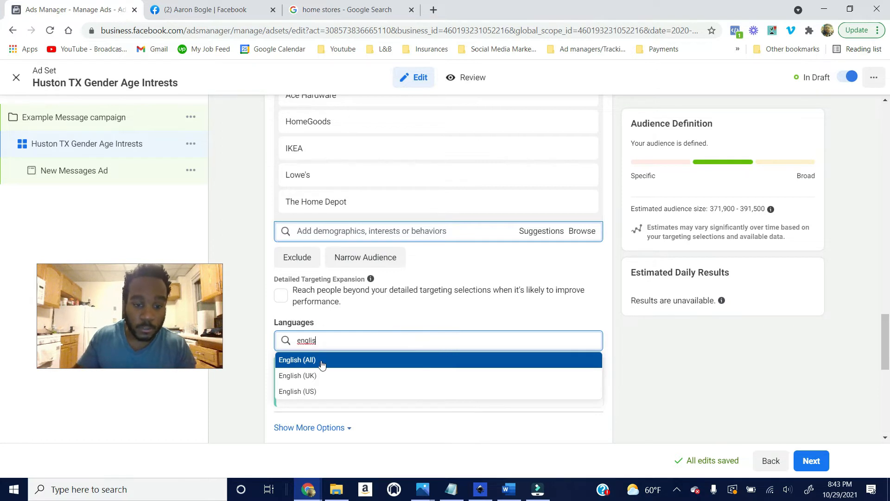
click(320, 360)
Step: Review the ad set's placement options and its optimization and delivery settings
scroll(324, 329, down, 6)
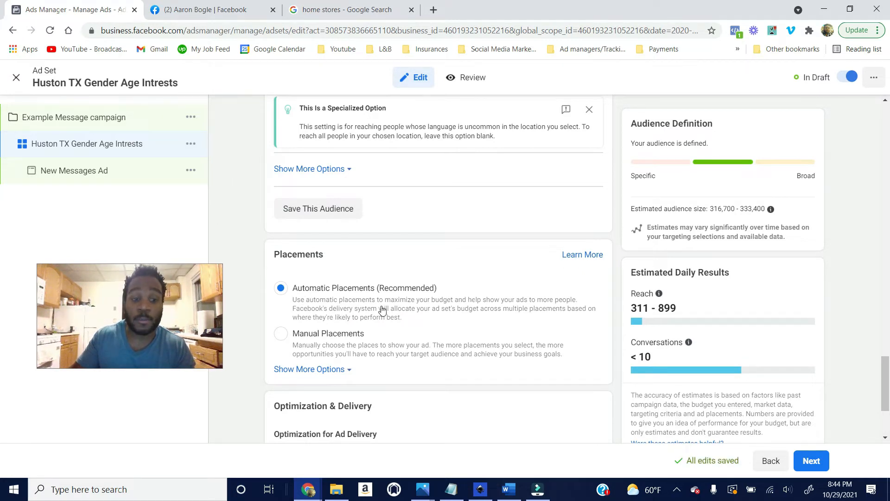
scroll(390, 320, down, 3)
mouse_move(382, 294)
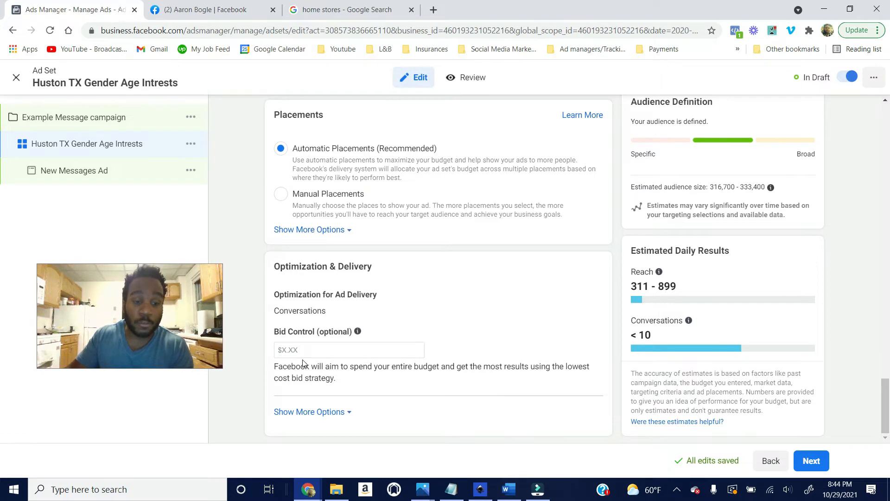
Step: Check the ad set's language and placement settings, and show the additional optimization and delivery options
scroll(303, 362, up, 2)
scroll(305, 365, down, 2)
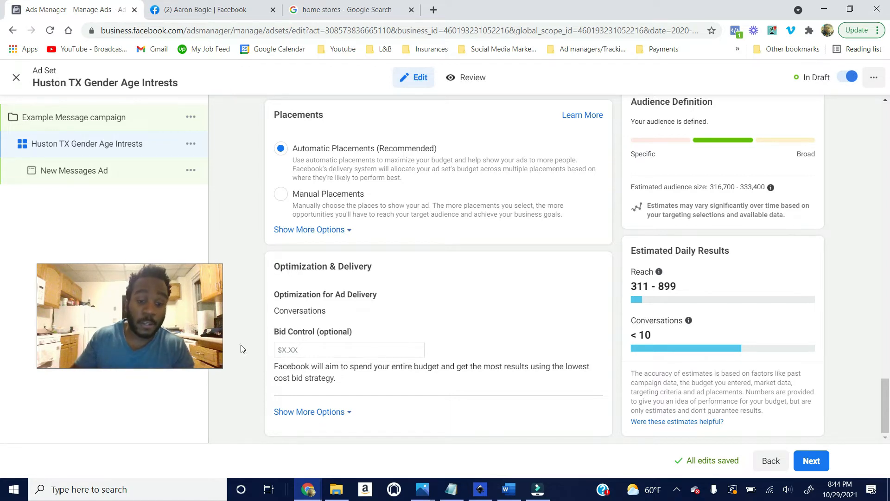
scroll(304, 345, up, 4)
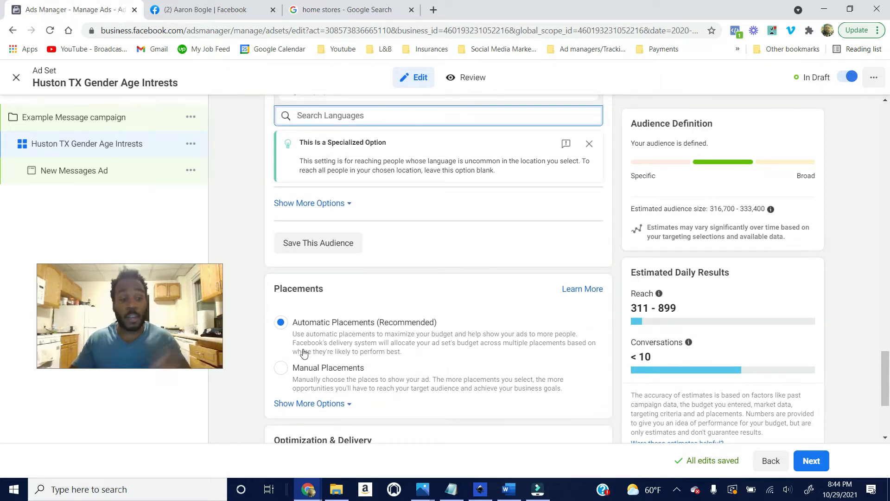
scroll(304, 352, up, 3)
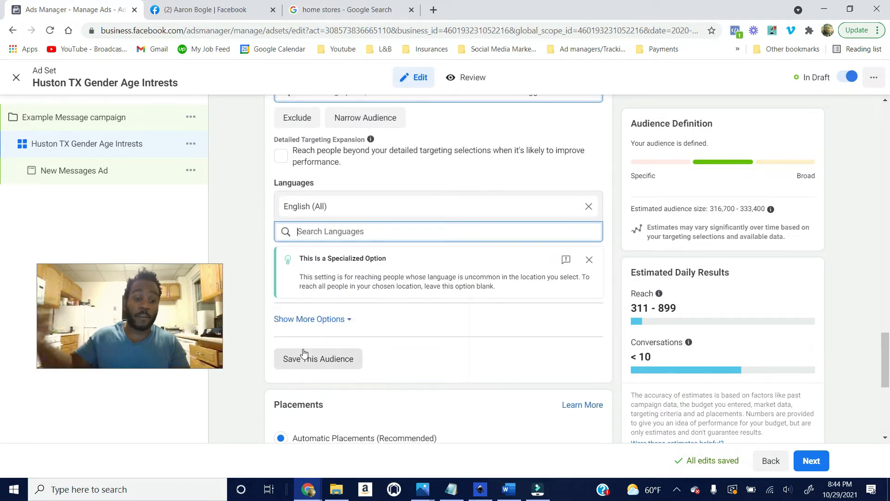
scroll(318, 351, down, 6)
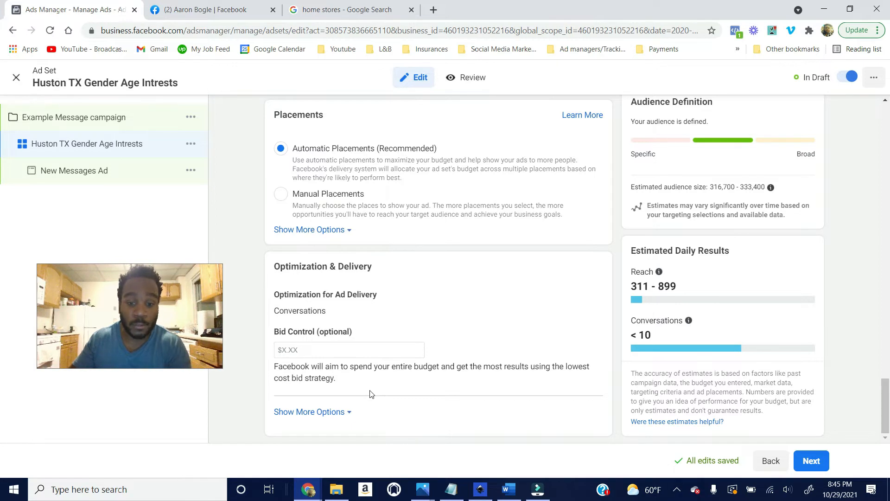
scroll(371, 393, up, 7)
scroll(371, 383, down, 3)
scroll(371, 383, down, 4)
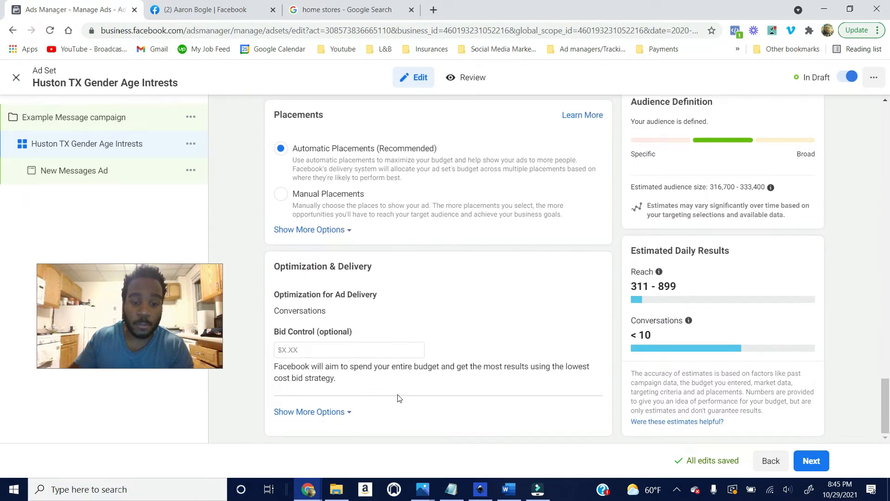
click(345, 411)
scroll(387, 392, down, 2)
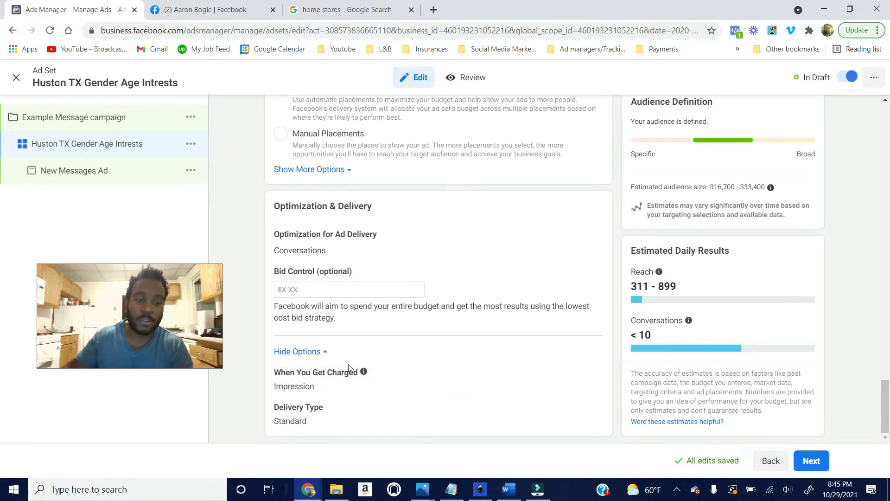
Step: Review the ad set's audience, schedule, messaging apps and account settings back up to its name
scroll(348, 364, up, 5)
scroll(349, 364, up, 5)
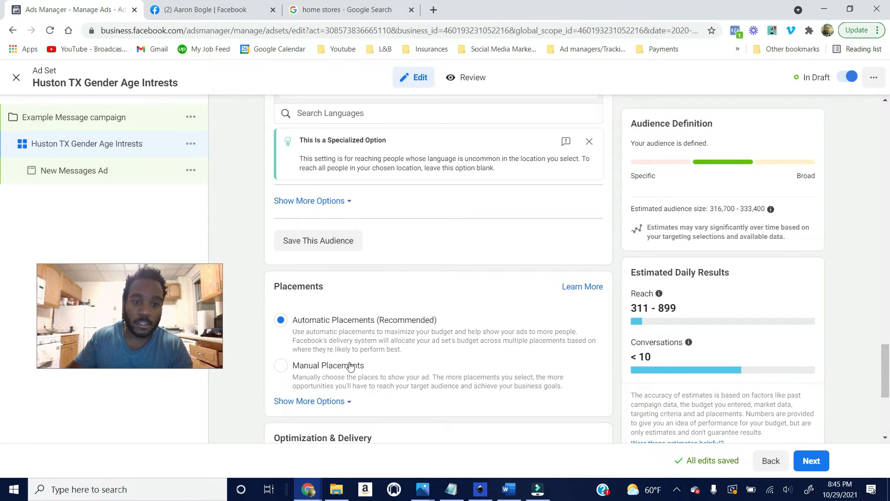
scroll(336, 359, up, 10)
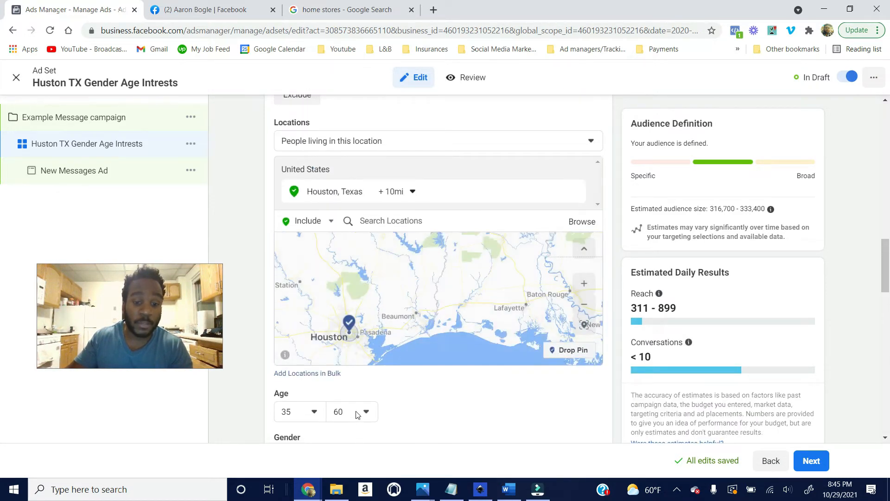
scroll(334, 371, down, 4)
scroll(325, 362, down, 2)
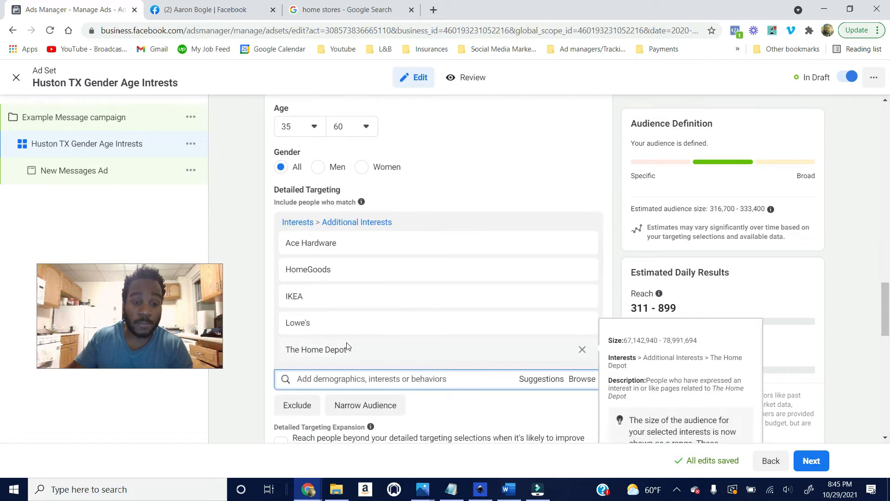
scroll(328, 350, up, 8)
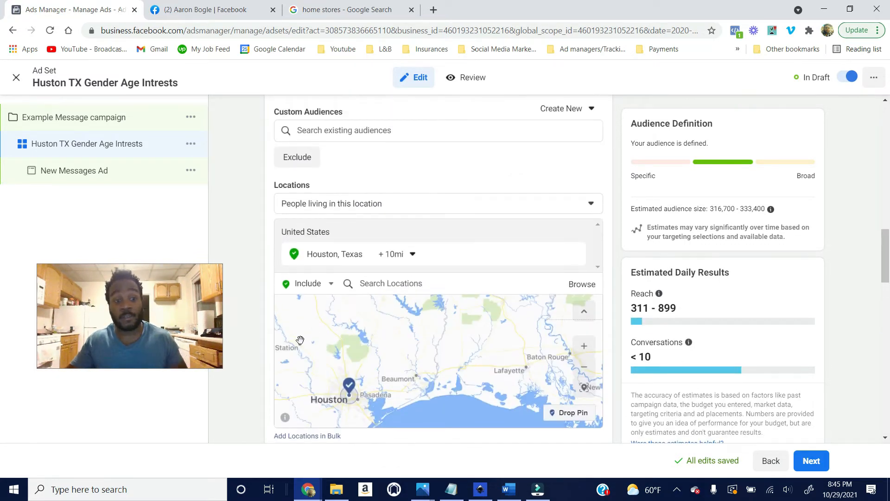
scroll(255, 383, up, 8)
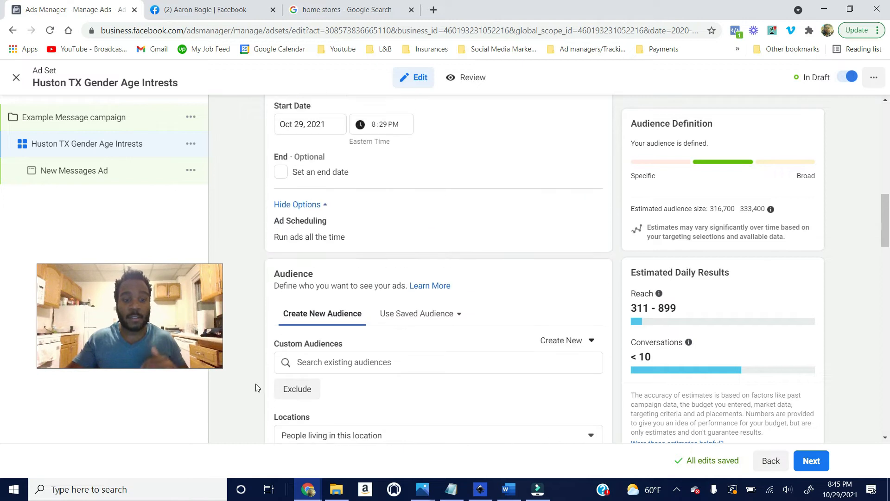
scroll(254, 392, up, 10)
scroll(261, 366, down, 8)
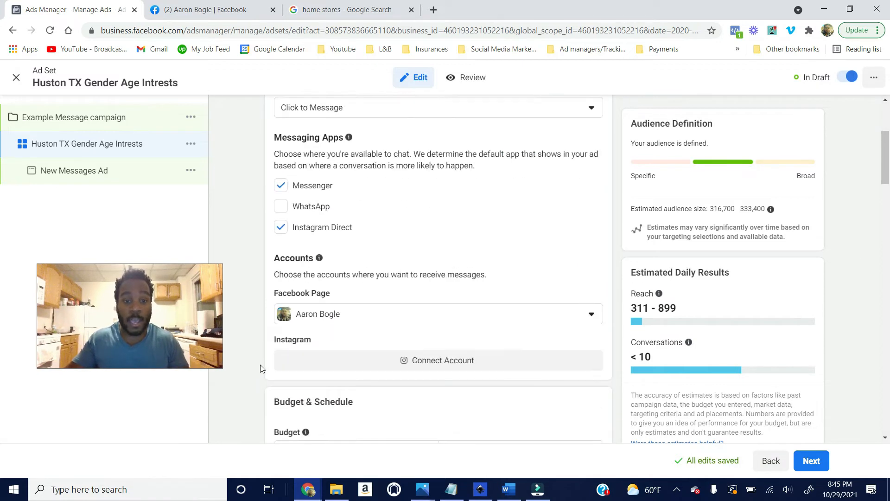
scroll(294, 361, down, 4)
scroll(433, 368, up, 9)
scroll(435, 370, down, 4)
scroll(385, 355, up, 6)
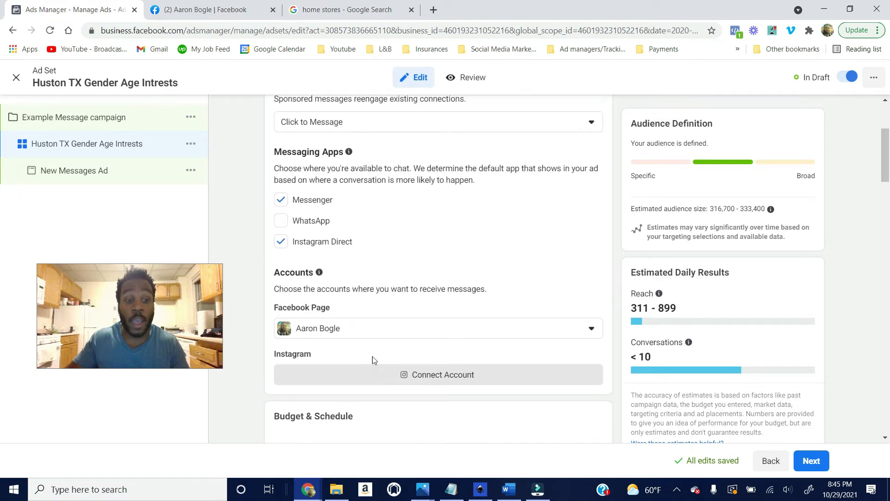
Step: Replace the word Age in the ad set name with 30-55
click(334, 146)
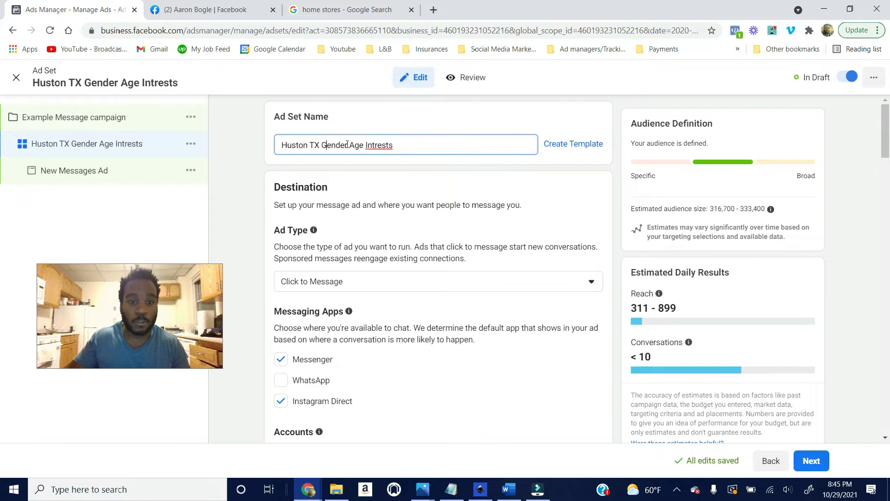
text(\)
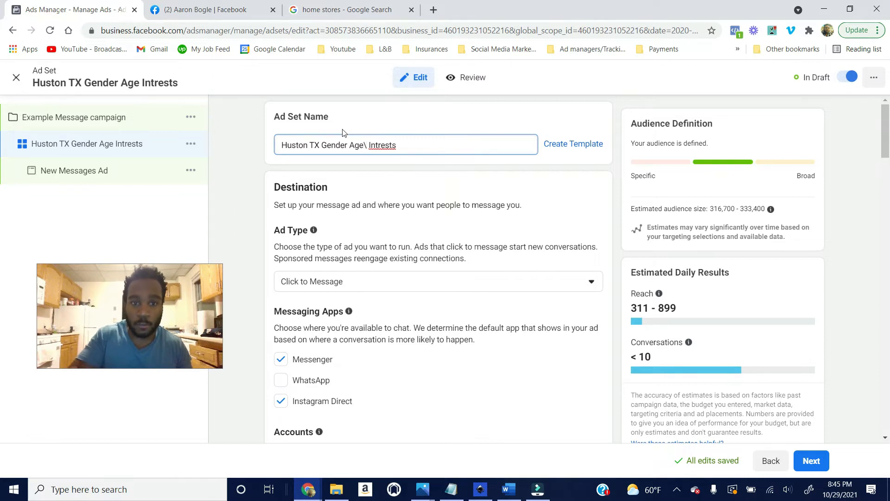
key(BackSpace)
key(BackSpace)
key(BackSpace)
key(BackSpace)
text(30-55)
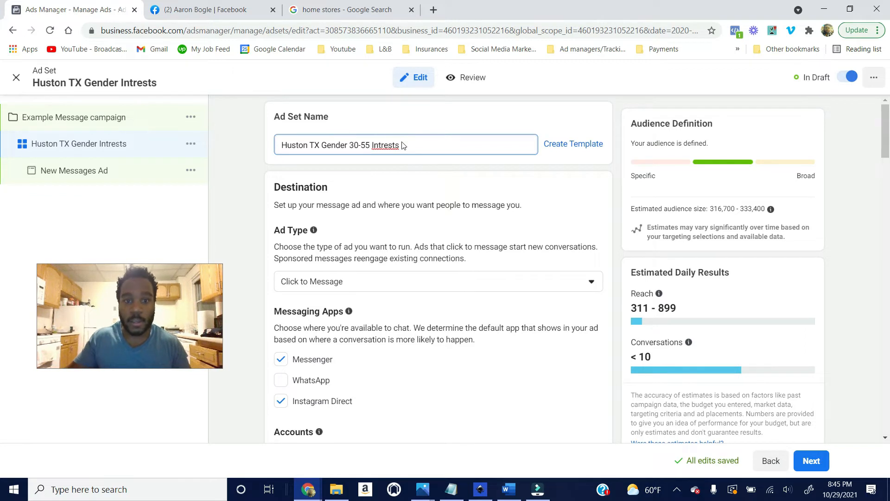
Step: Replace the word Intrests at the end of the ad set name with "furniture only"
drag(403, 146, 388, 146)
key(BackSpace)
key(BackSpace)
text(f)
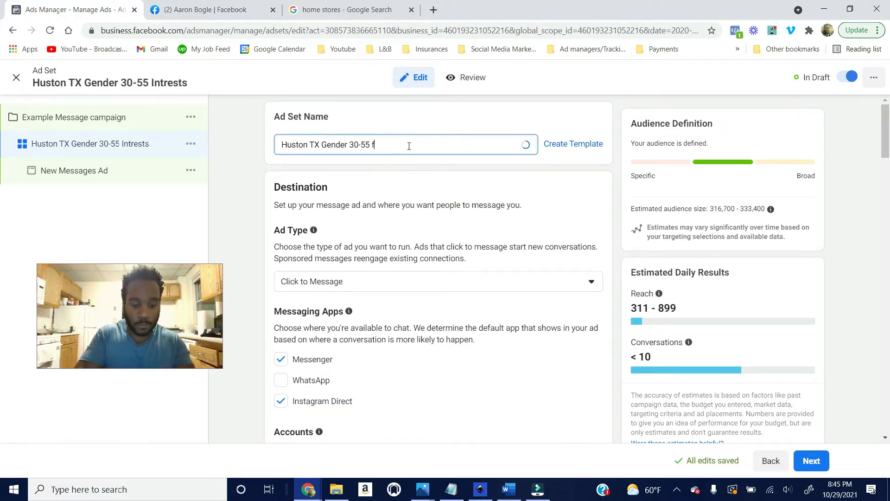
text(urniture only)
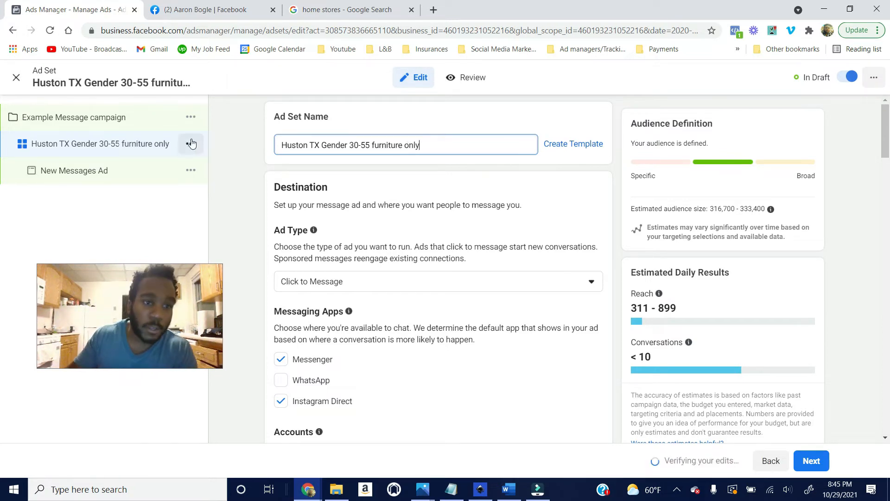
Step: Duplicate the furniture only ad set once into its original campaign, keeping existing reactions, comments and shares
click(192, 144)
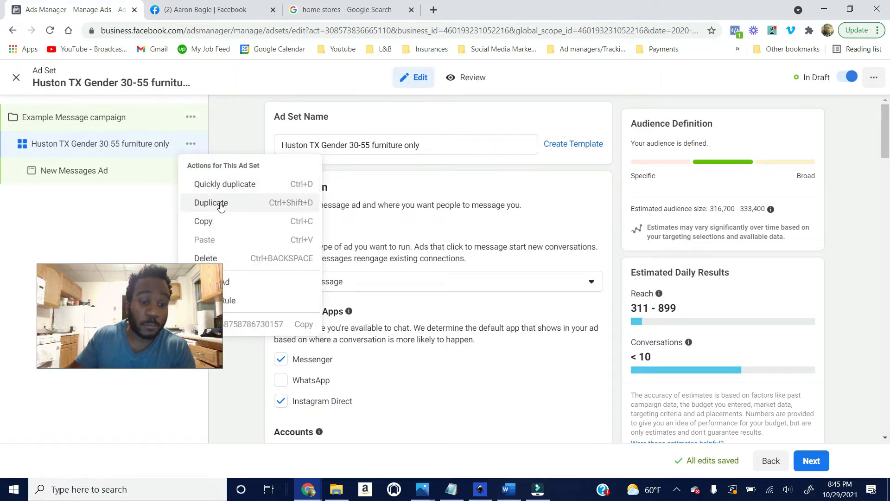
click(221, 204)
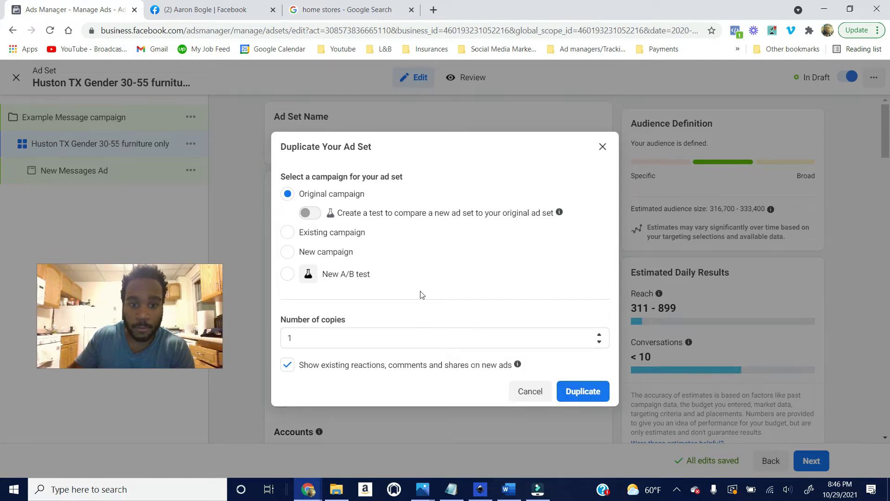
click(350, 233)
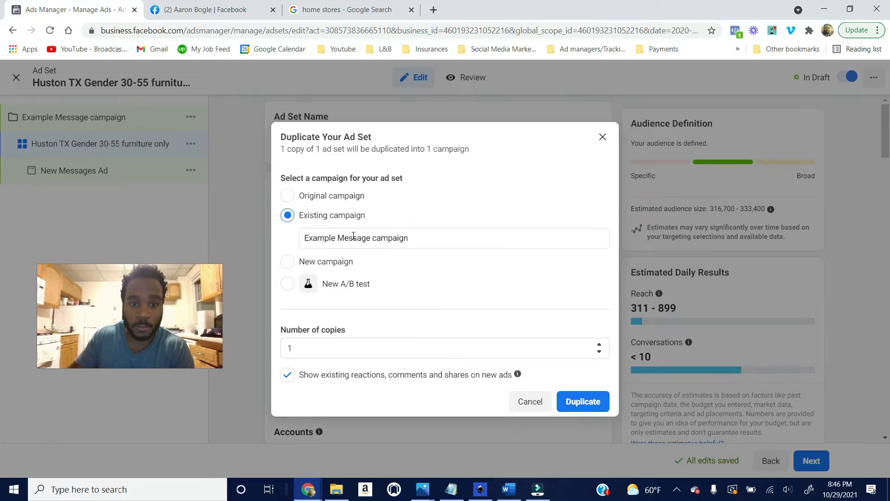
click(347, 196)
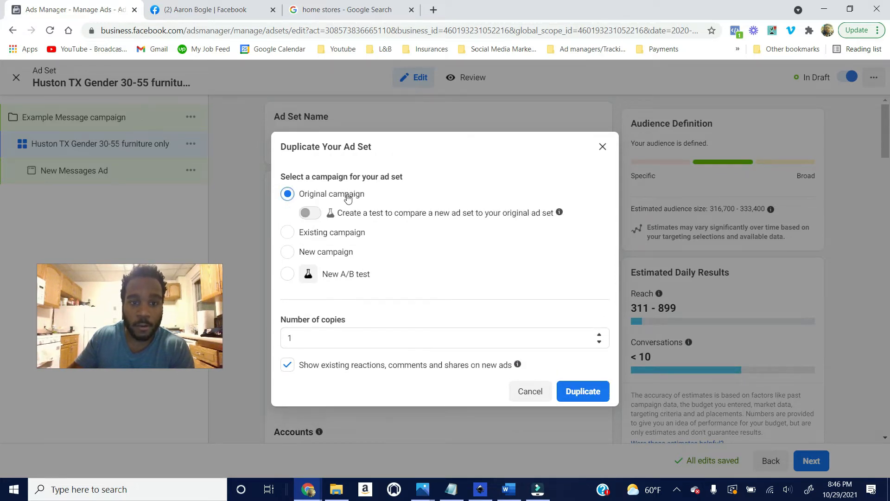
click(583, 390)
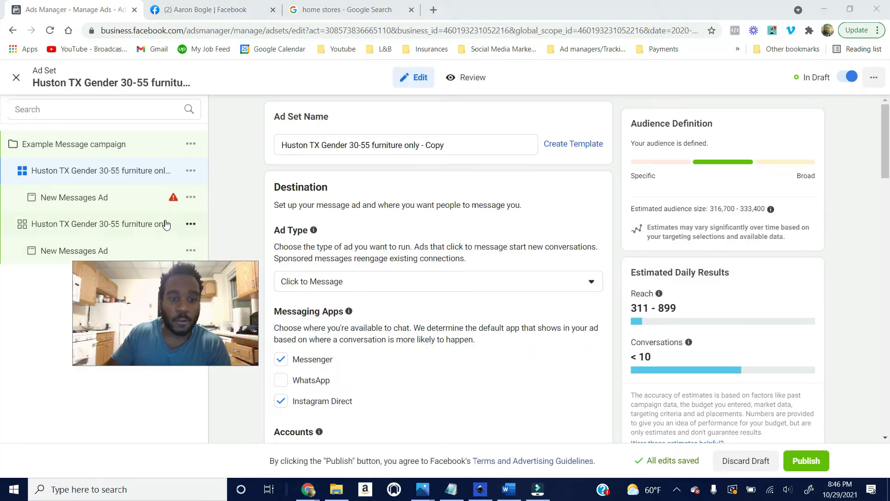
Step: Open the duplicated ad set's detailed targeting for editing and remove the whole Additional Interests group
scroll(342, 293, down, 3)
scroll(341, 293, down, 15)
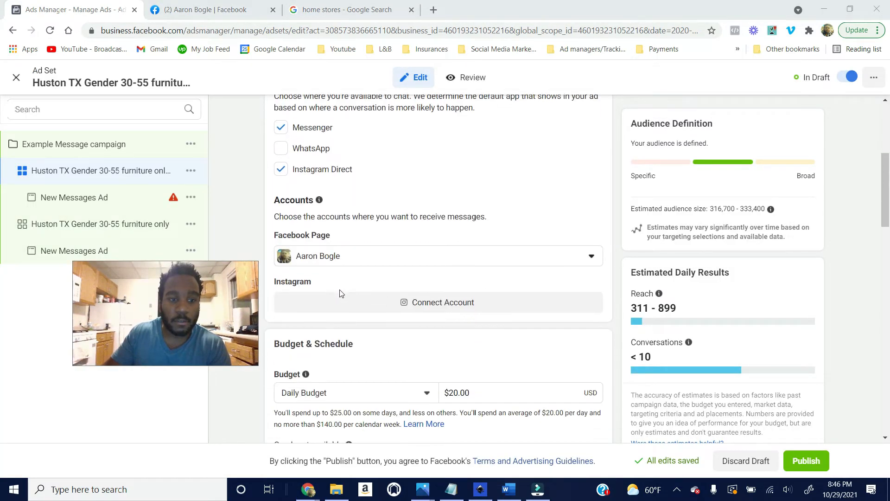
scroll(341, 302, down, 1)
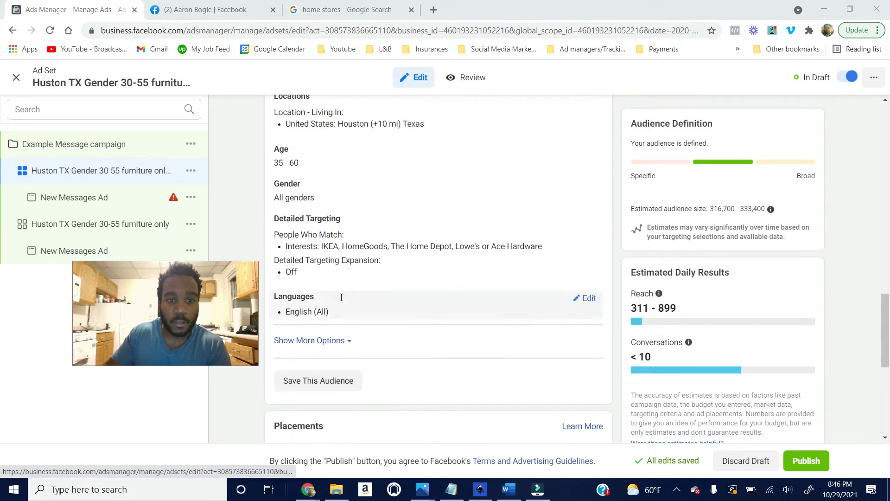
scroll(340, 298, up, 2)
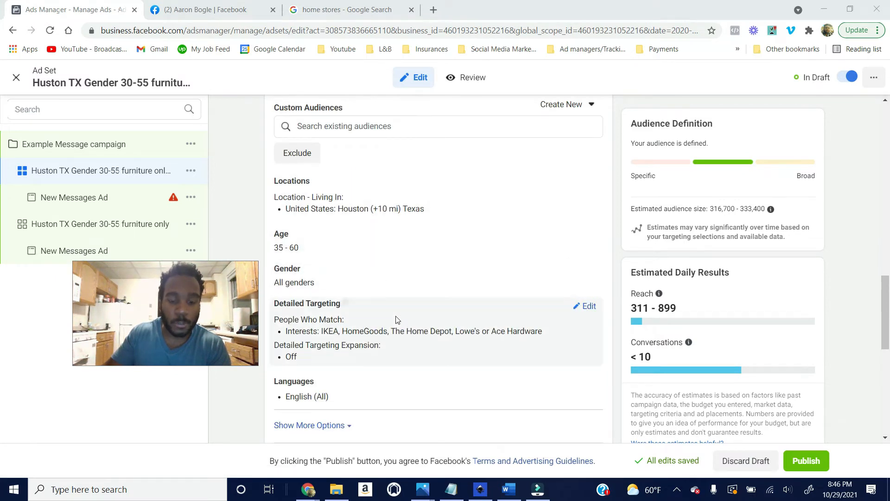
click(585, 307)
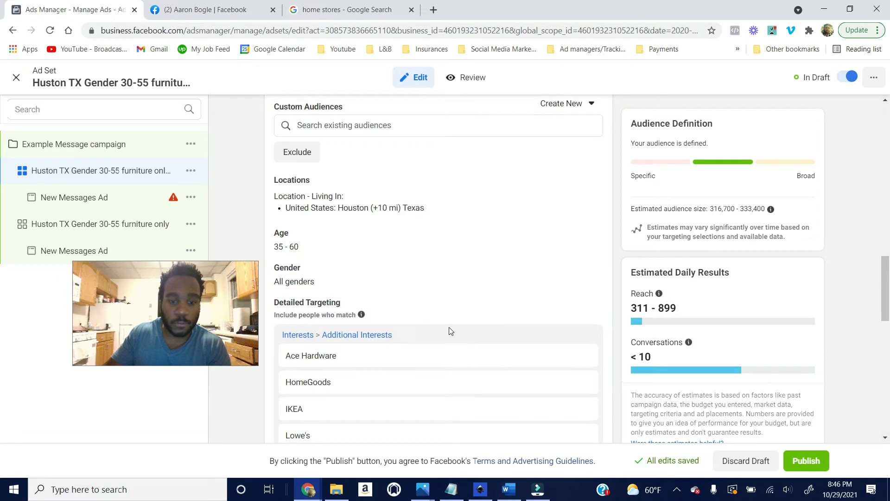
scroll(509, 302, down, 3)
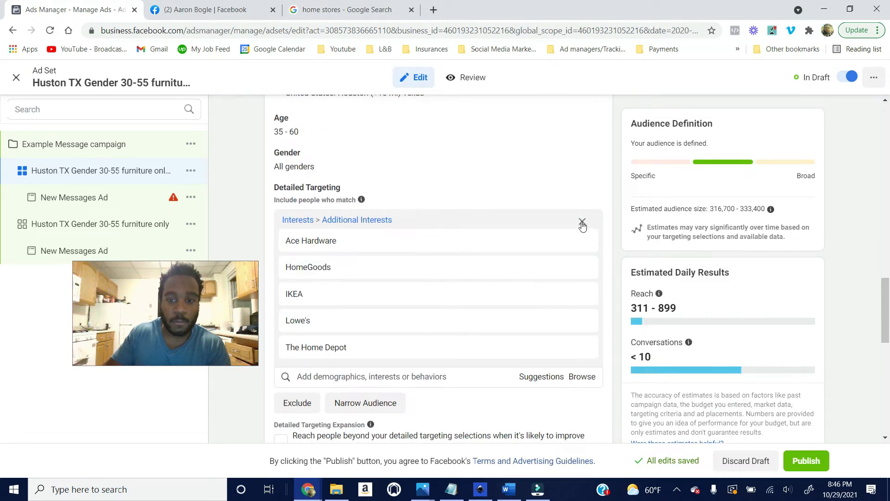
click(582, 221)
Step: Browse the education level demographics and add Doctorate degree and College grad to the duplicated ad set's detailed targeting
click(582, 219)
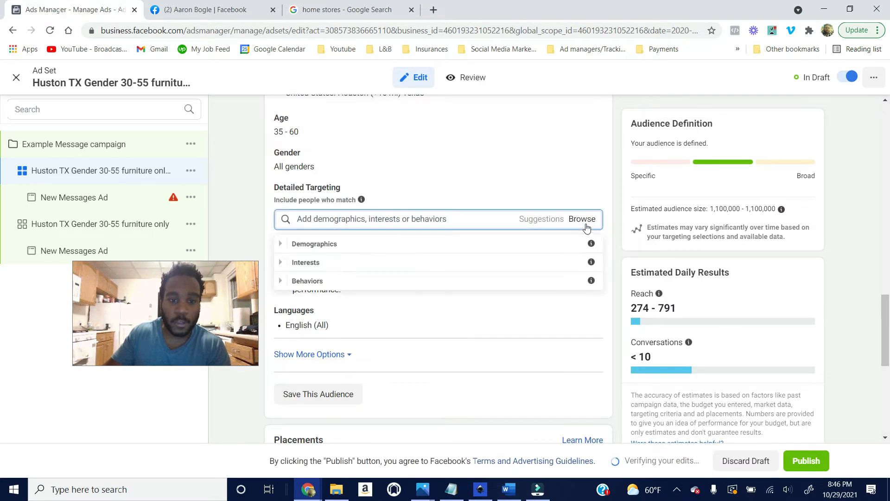
click(281, 245)
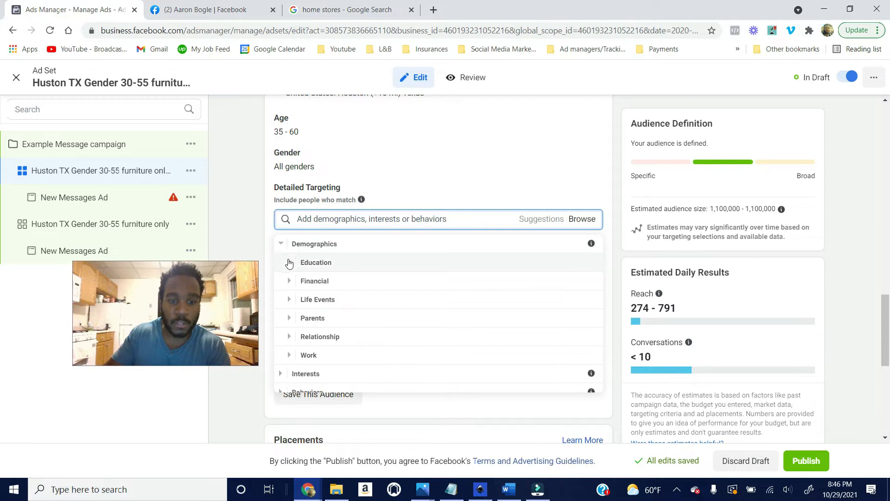
click(290, 262)
click(397, 268)
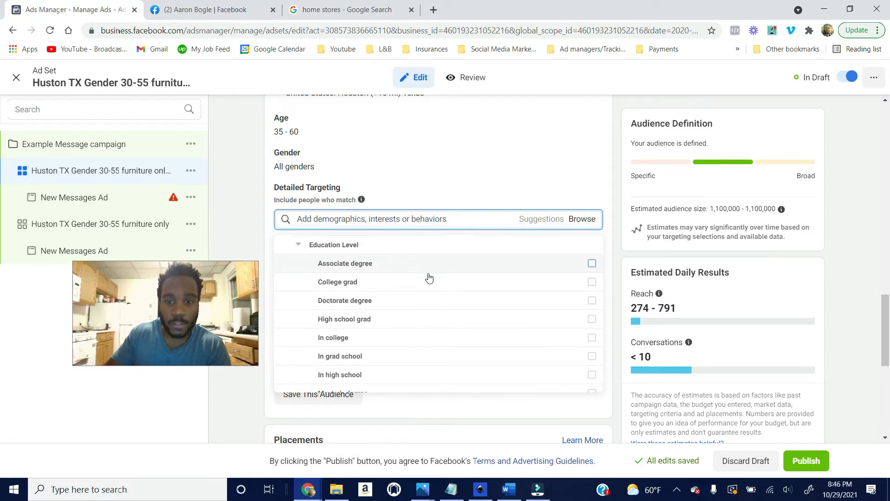
click(592, 300)
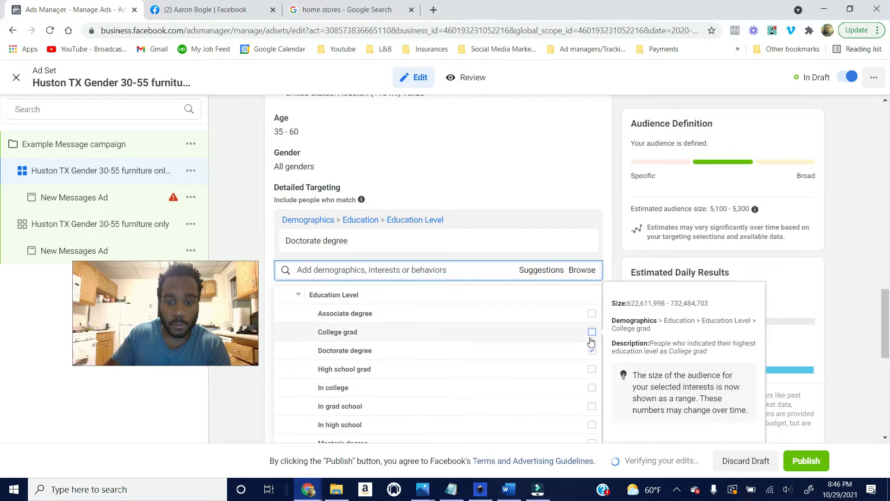
click(592, 332)
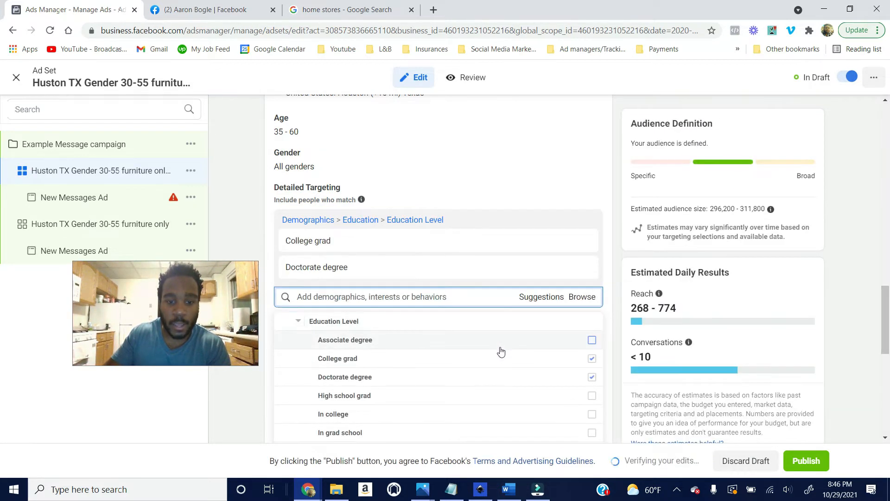
scroll(509, 357, down, 3)
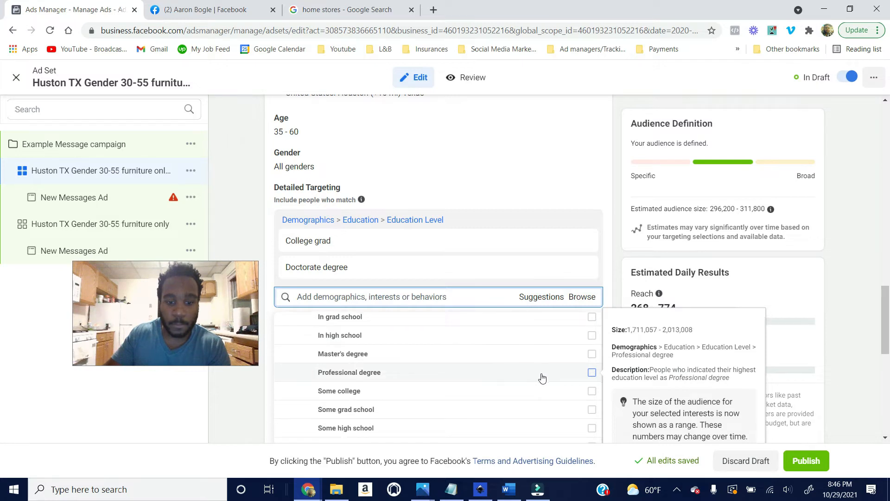
click(522, 202)
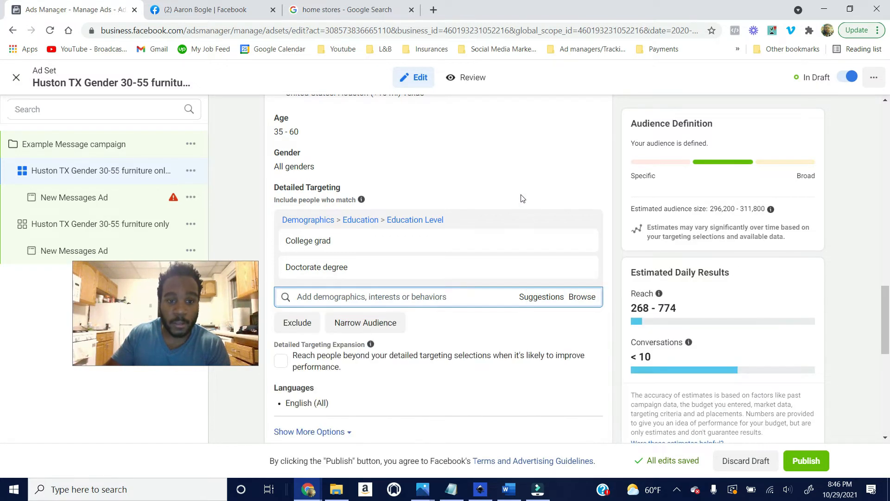
Step: Open the exclusions for the duplicated ad set's detailed targeting and browse the education demographics available to exclude
scroll(459, 331, down, 1)
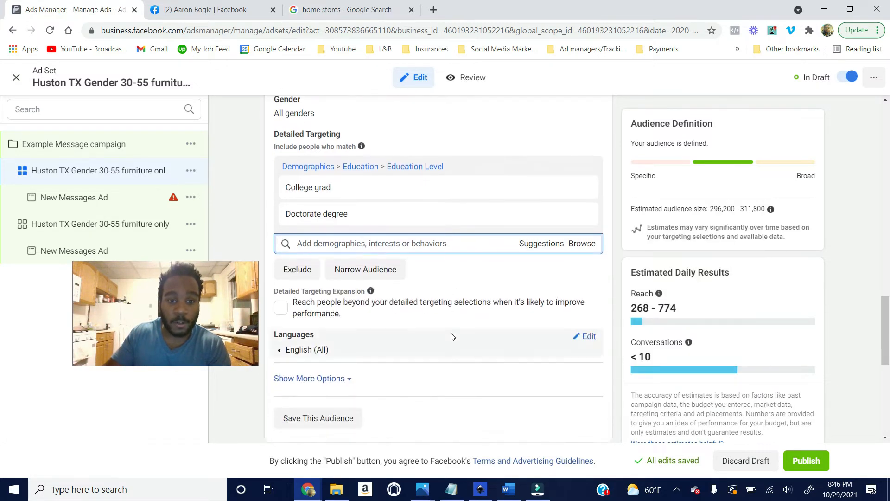
click(298, 264)
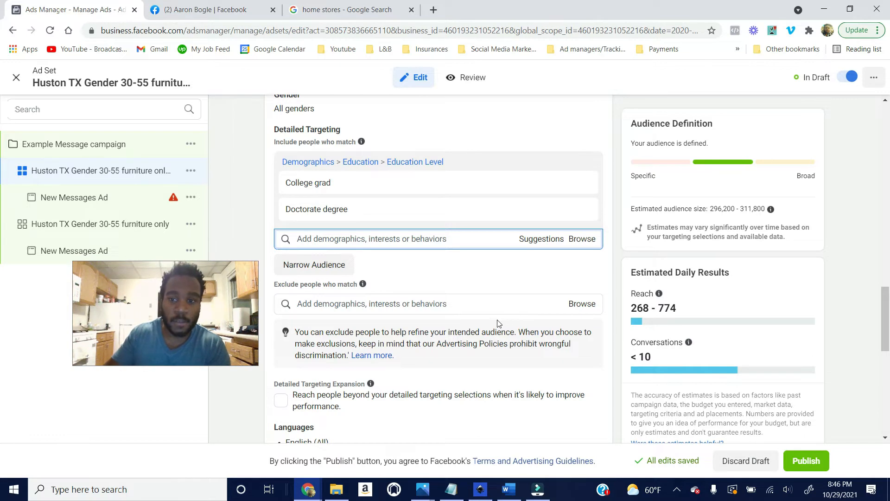
click(582, 304)
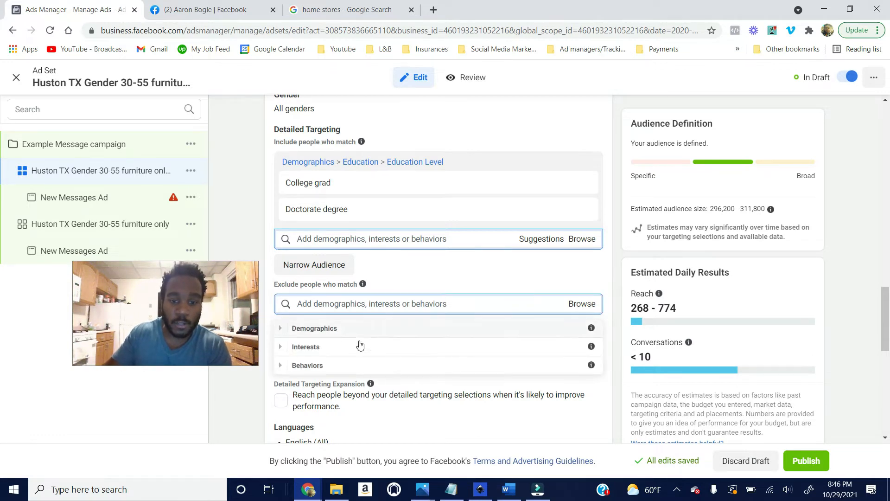
click(281, 328)
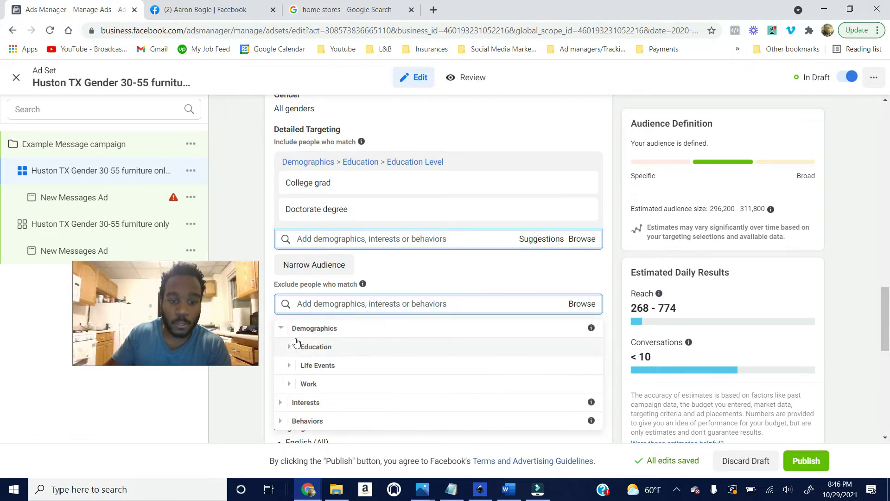
click(293, 347)
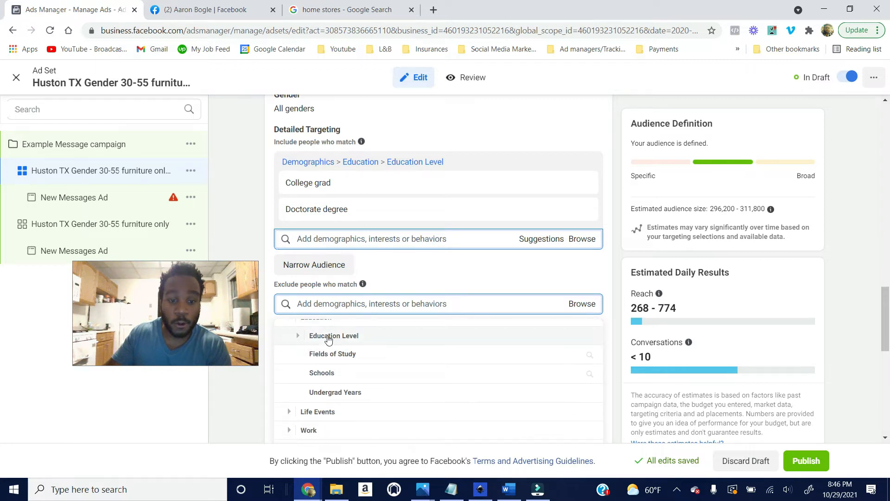
scroll(306, 347, up, 5)
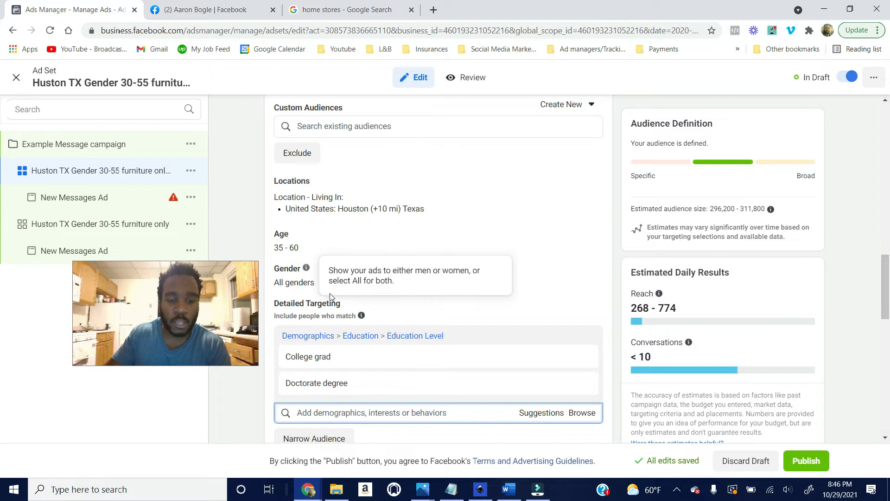
scroll(342, 341, down, 5)
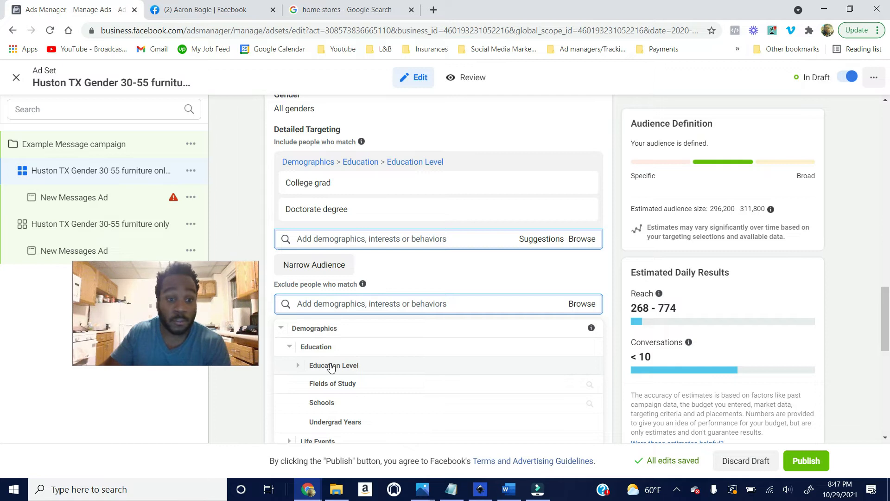
click(501, 288)
mouse_move(345, 283)
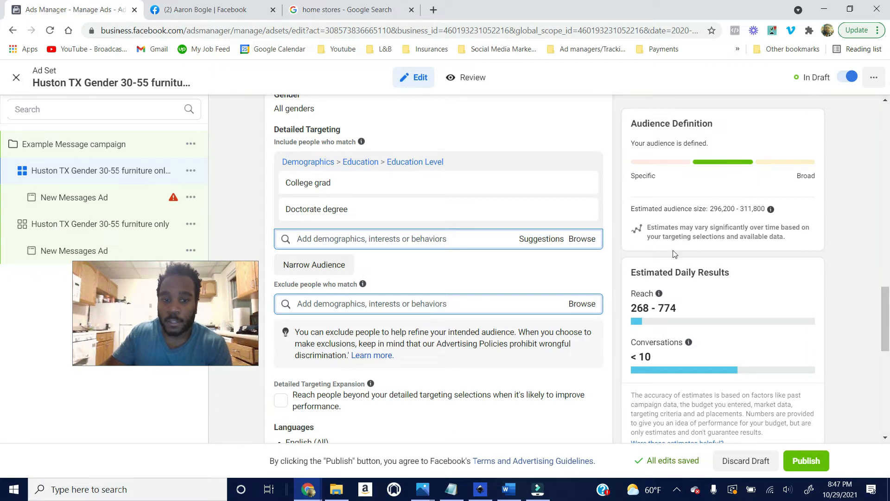
Step: Browse the parents demographics and add Parents (All) to the people included in the duplicated ad set's detailed targeting
click(581, 239)
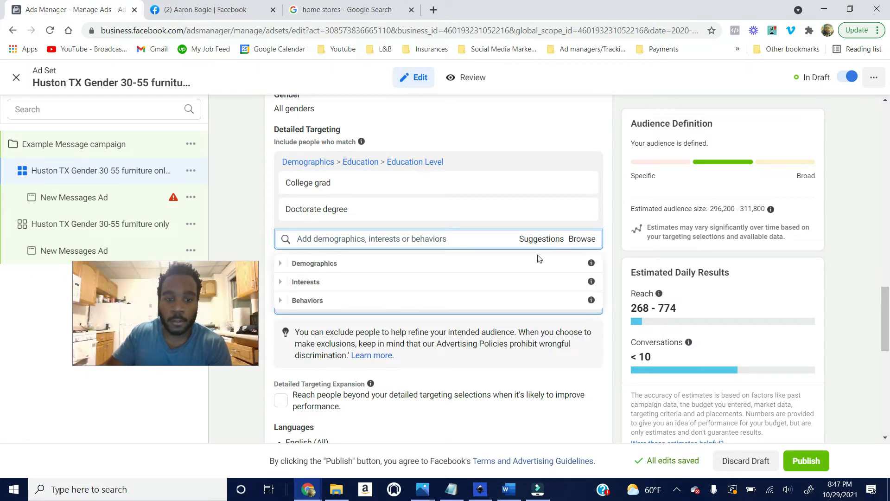
click(288, 264)
scroll(307, 324, down, 1)
click(290, 328)
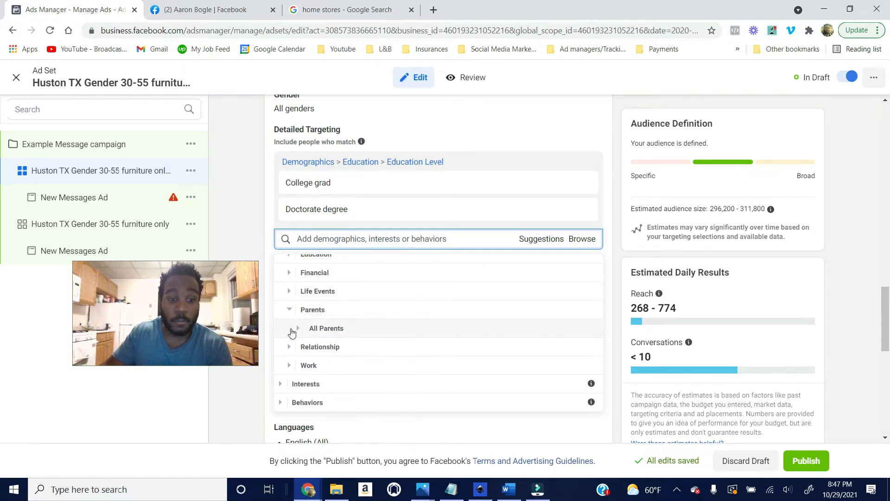
click(298, 331)
scroll(304, 325, down, 2)
scroll(323, 308, up, 3)
click(570, 329)
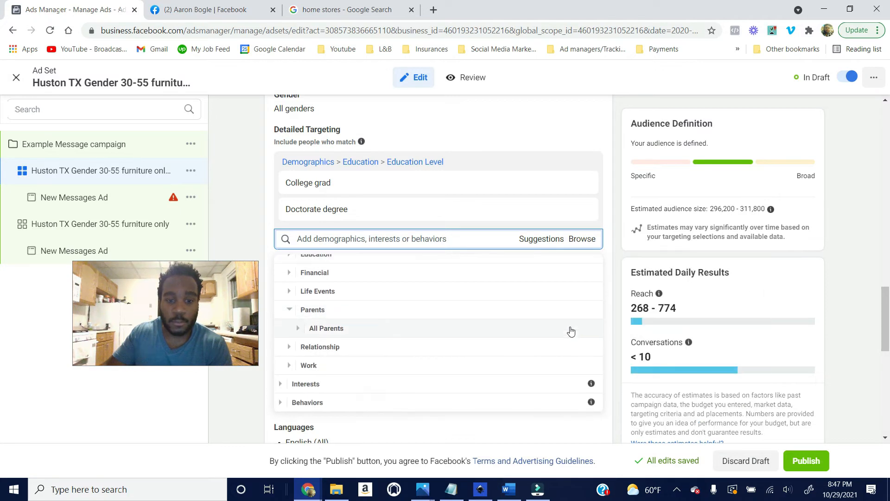
click(437, 327)
scroll(463, 331, down, 2)
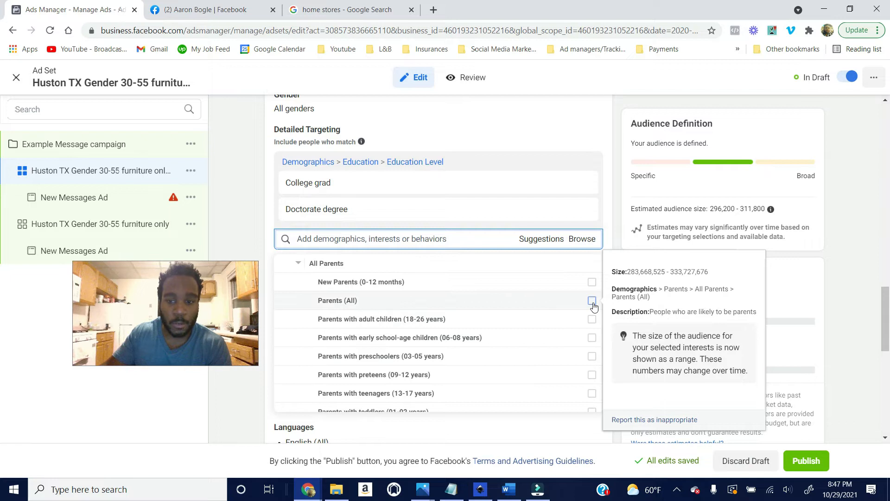
click(592, 301)
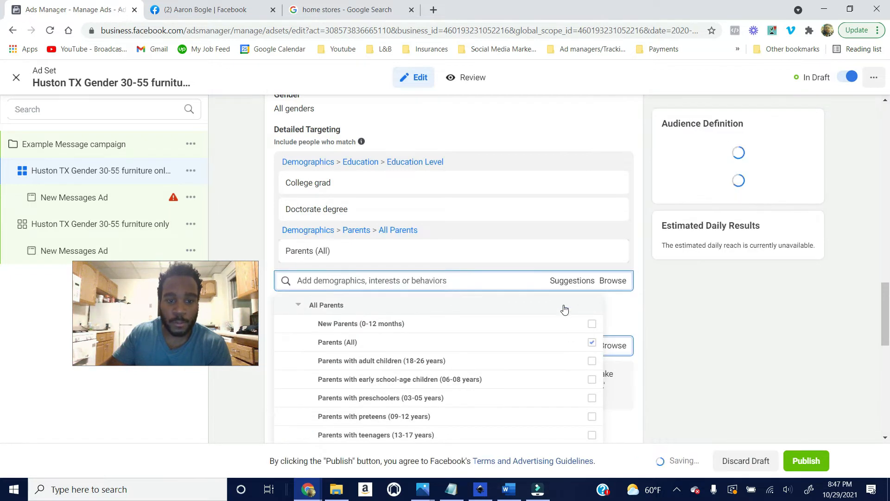
click(583, 281)
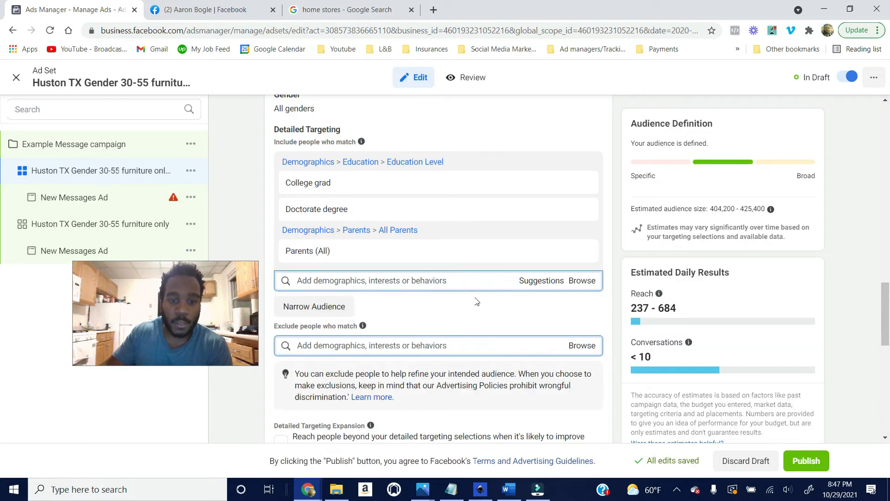
Step: Browse the behaviors categories for detailed targeting and examine the Engaged Shoppers option under Purchase behavior
click(574, 281)
click(290, 347)
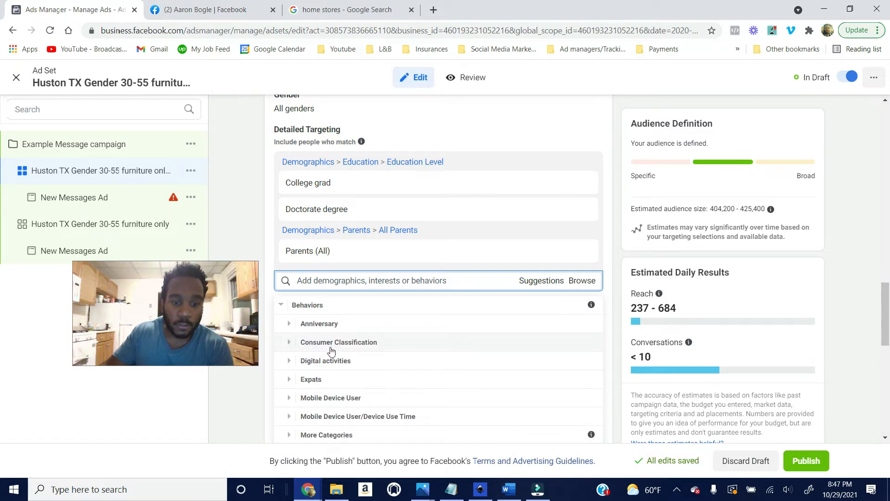
scroll(331, 351, down, 1)
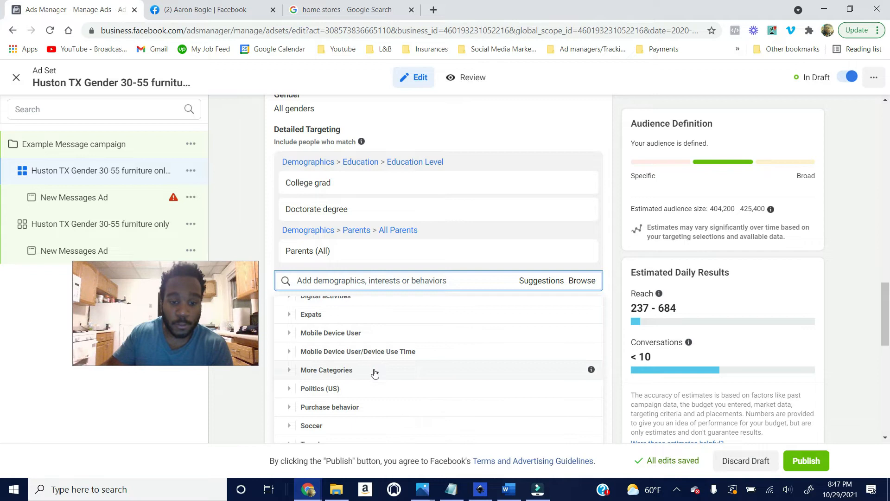
scroll(375, 372, down, 2)
scroll(338, 370, up, 2)
scroll(331, 368, down, 2)
click(291, 350)
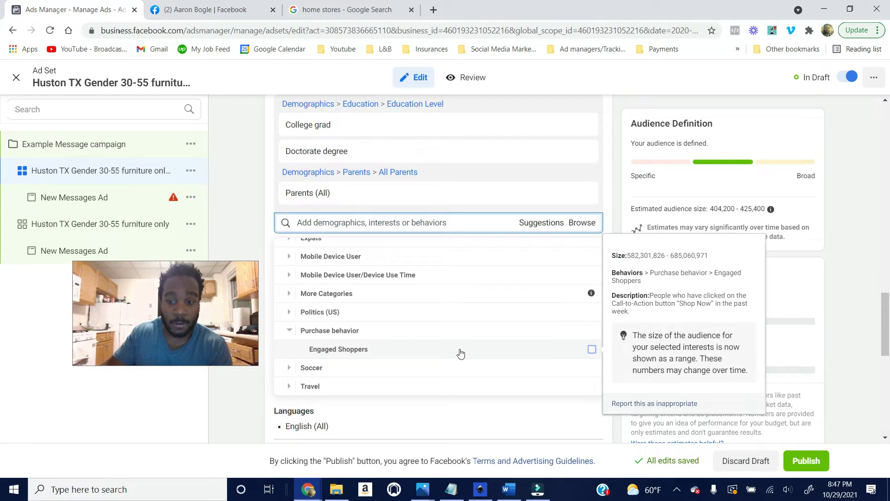
Step: Browse the interests categories and examine the Home and garden options under Hobbies and activities
scroll(432, 350, up, 3)
click(282, 266)
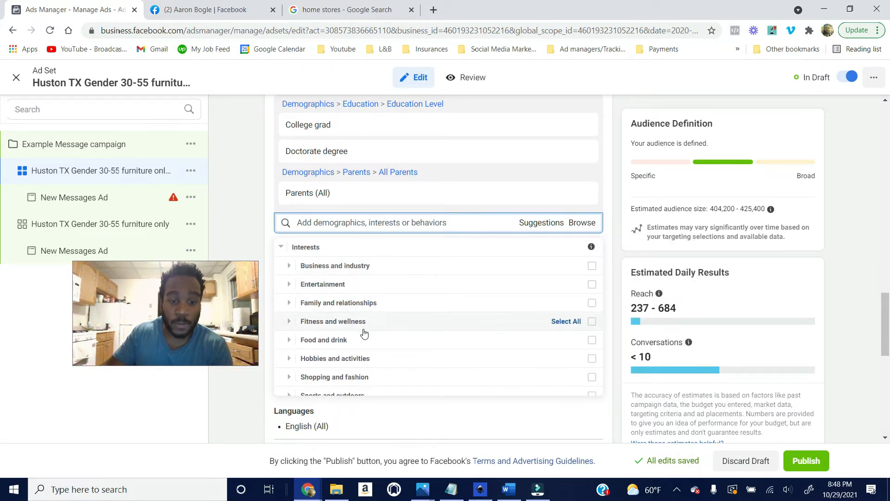
scroll(390, 336, down, 1)
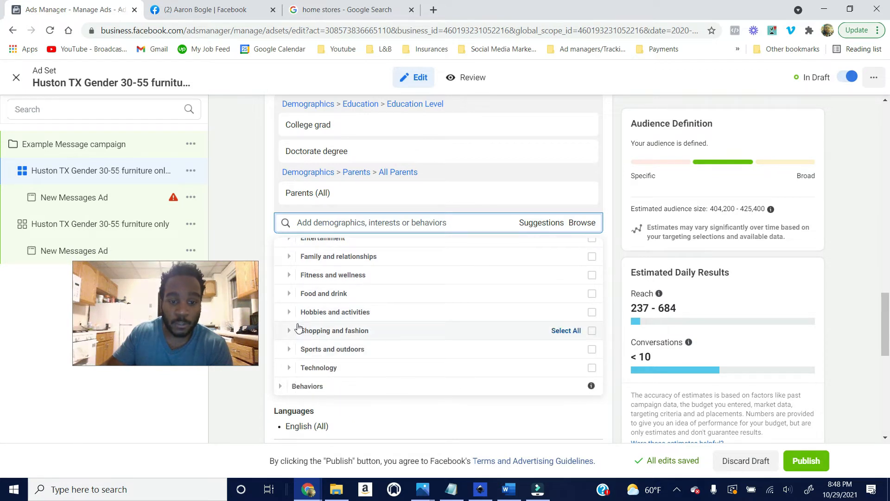
click(289, 312)
scroll(306, 314, down, 1)
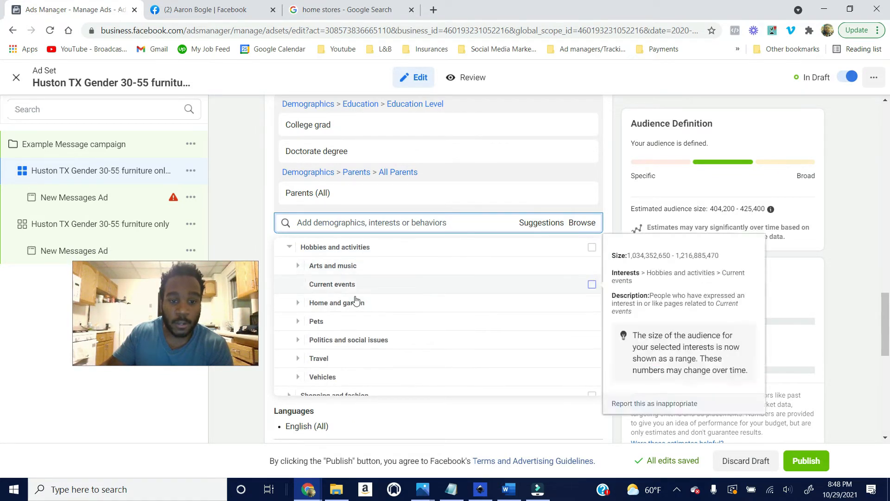
click(297, 303)
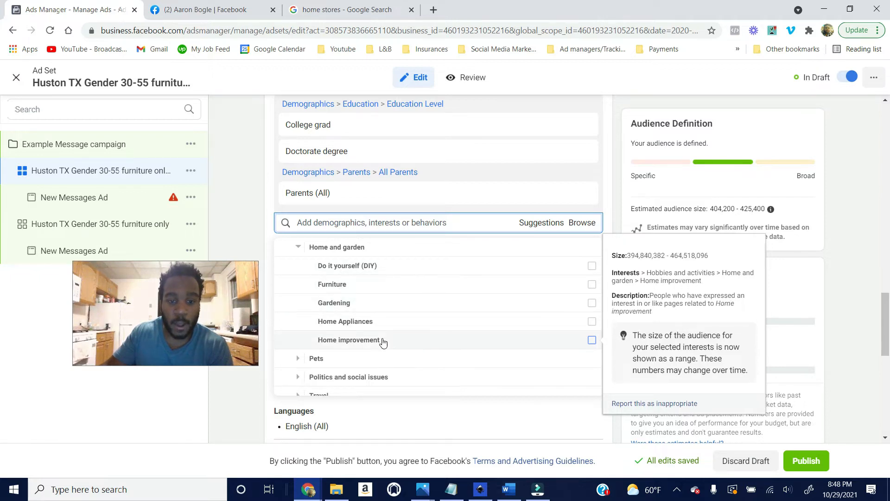
scroll(380, 341, down, 3)
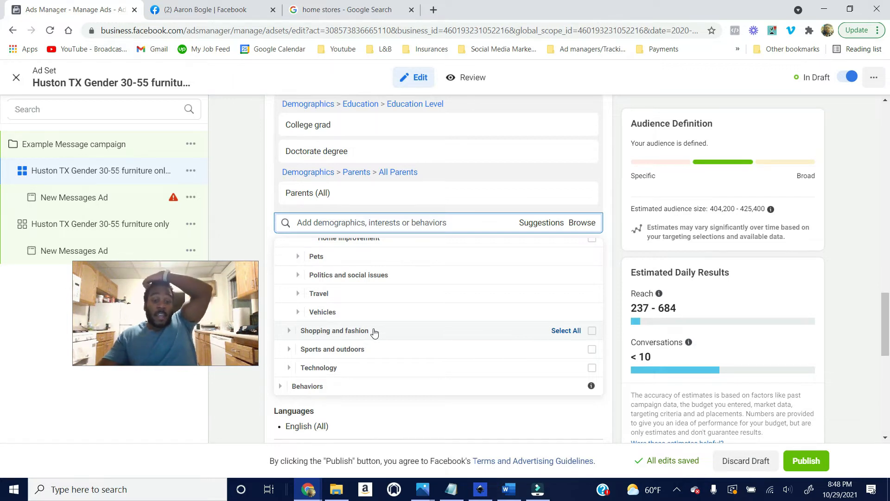
click(582, 225)
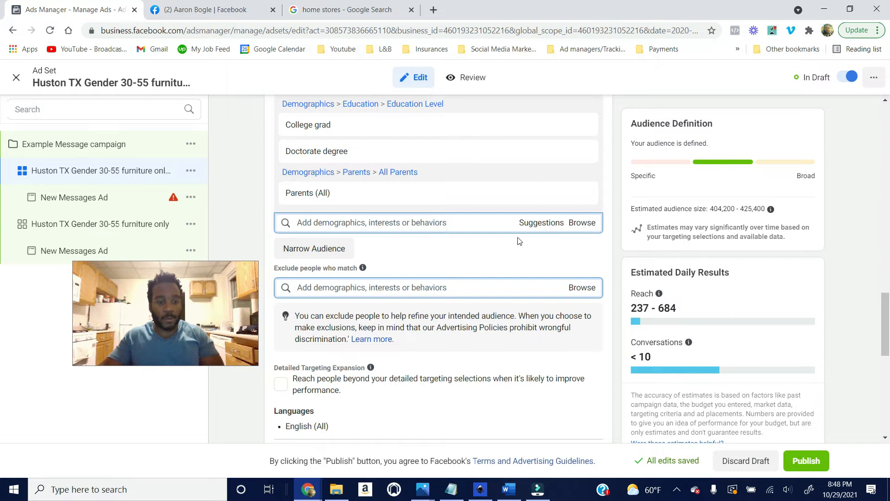
Step: Review the duplicated ad set's placements and delivery settings, and open its New Messages Ad for editing
scroll(469, 317, down, 2)
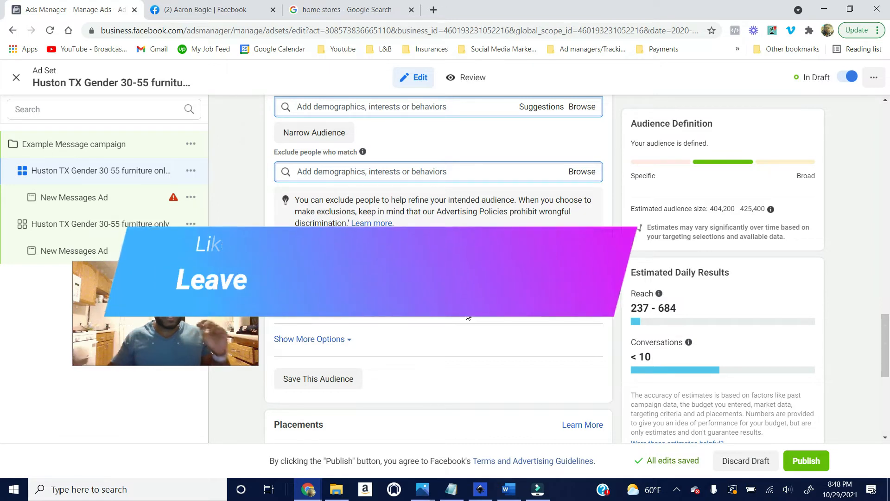
scroll(468, 317, down, 4)
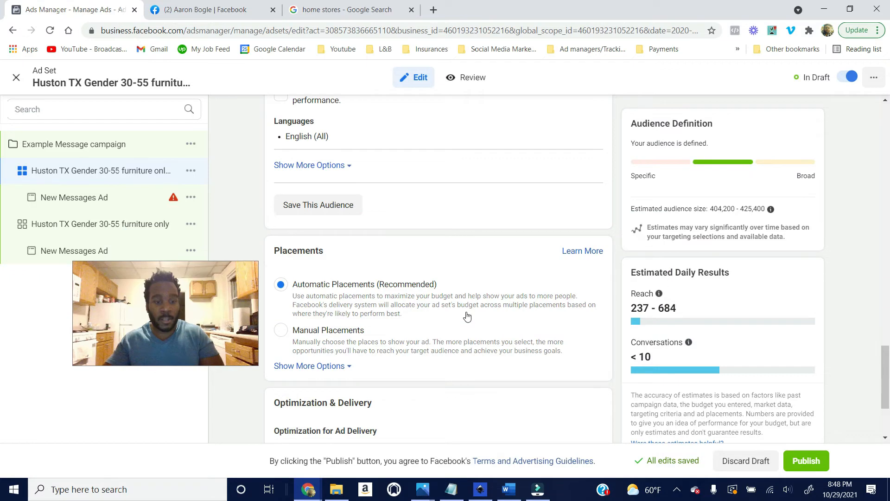
scroll(468, 317, down, 3)
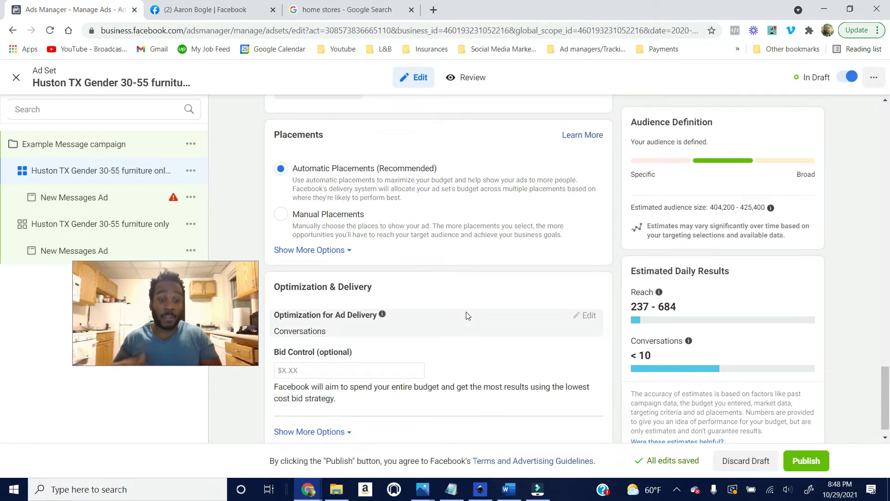
scroll(467, 320, down, 1)
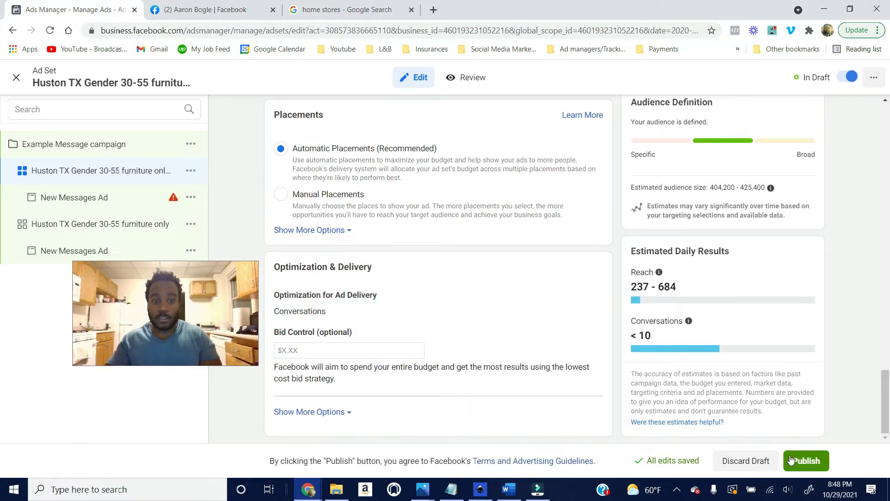
drag(186, 319, 313, 331)
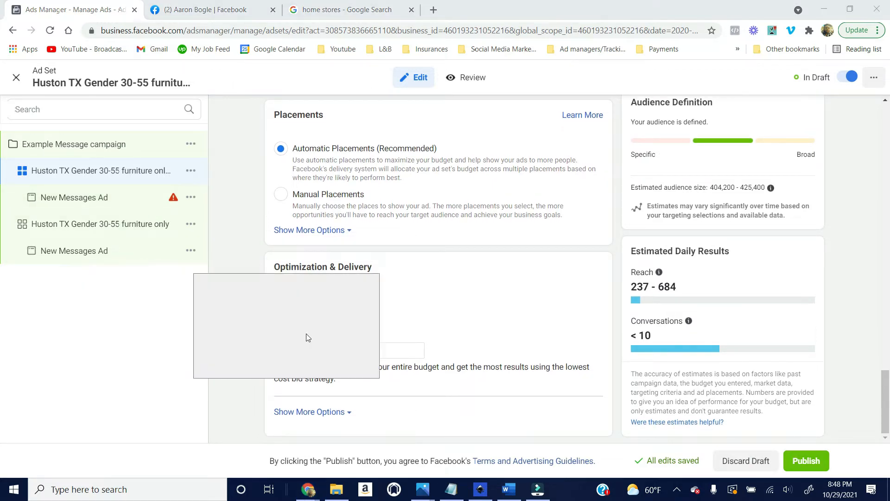
click(120, 199)
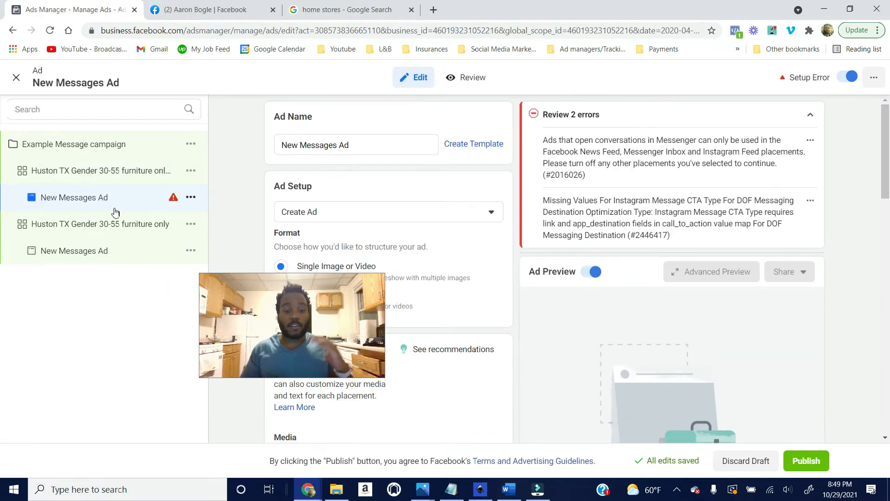
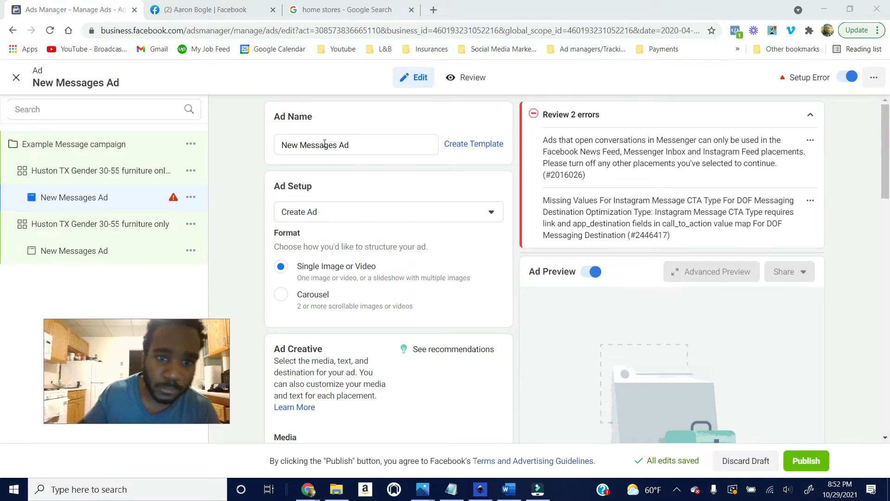
Step: Rename the duplicated ad set's New Messages Ad as "Shocl short copy"
drag(368, 144, 244, 149)
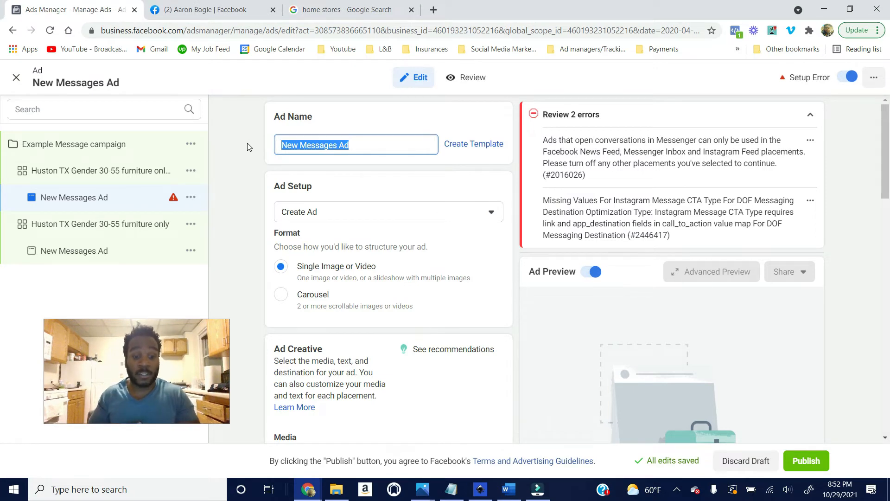
text(SHock)
key(BackSpace)
key(BackSpace)
key(BackSpace)
key(BackSpace)
text(h)
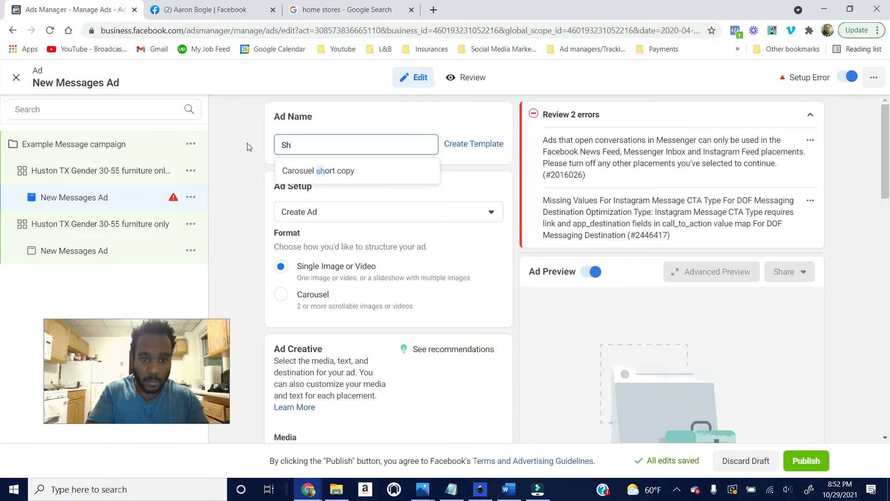
text(cl)
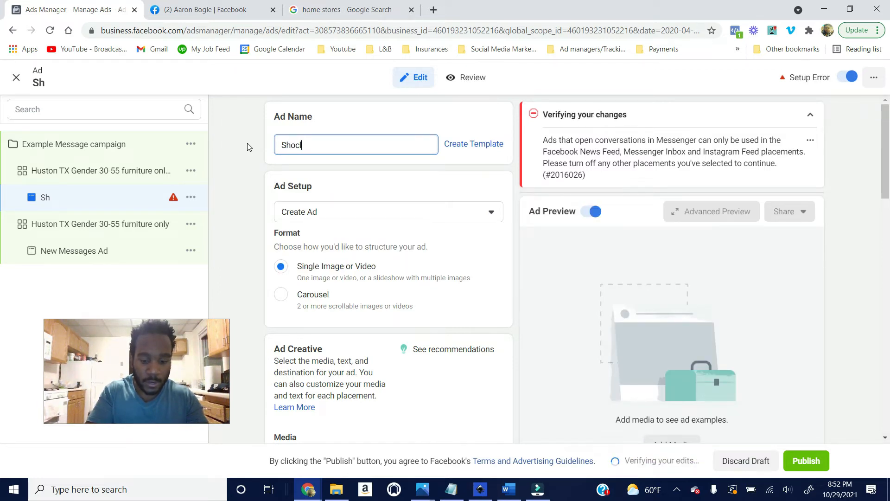
text( short copy)
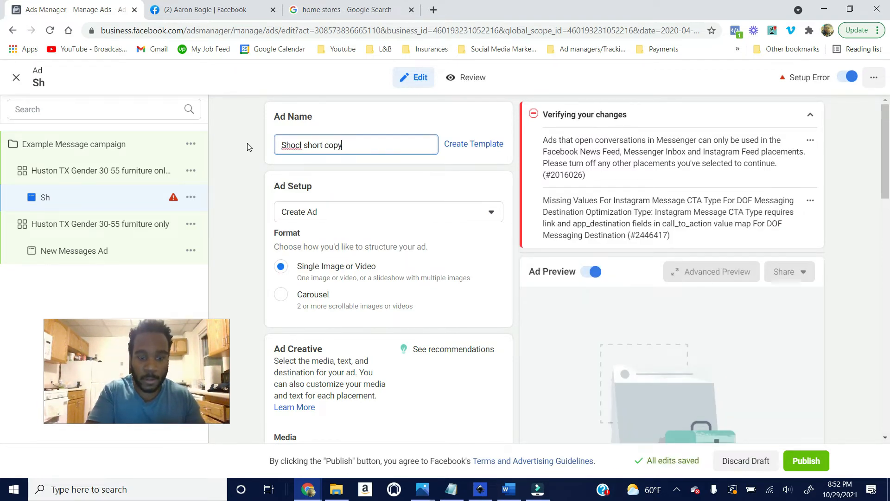
Step: Try setting the ad up from an existing post, opening the post ID entry and viewing the New Messages Ad's ID
click(345, 218)
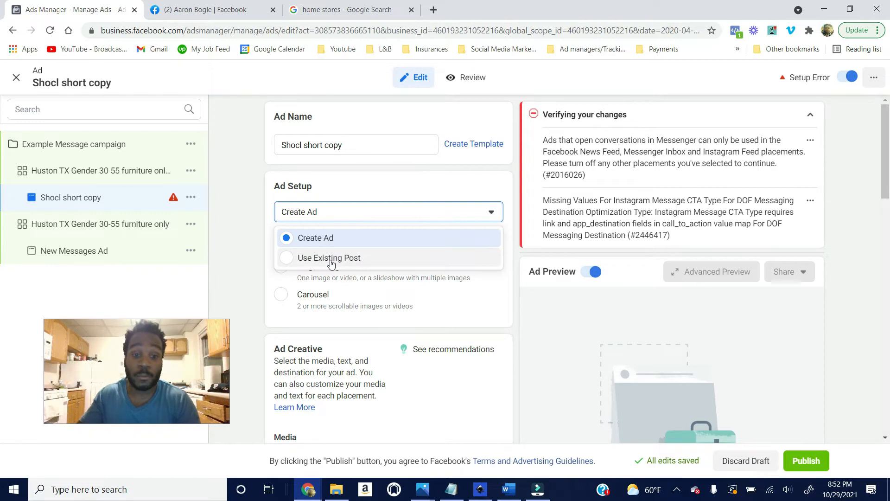
click(329, 258)
scroll(343, 251, down, 1)
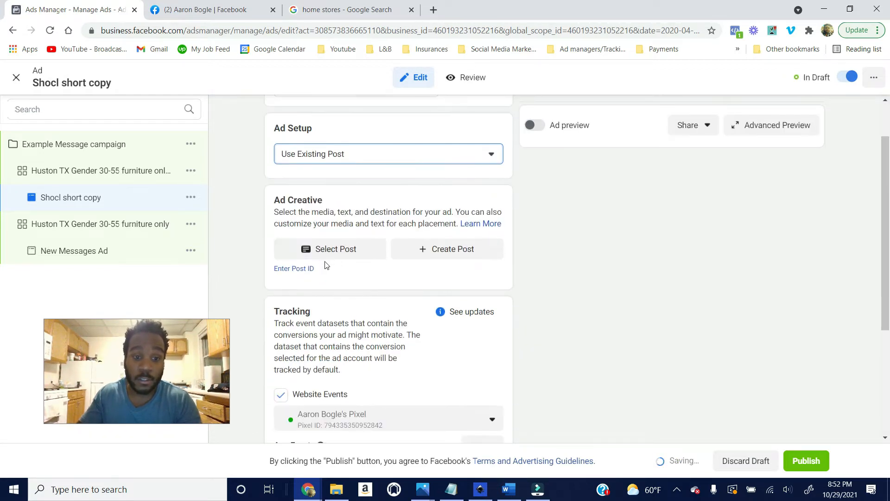
click(294, 268)
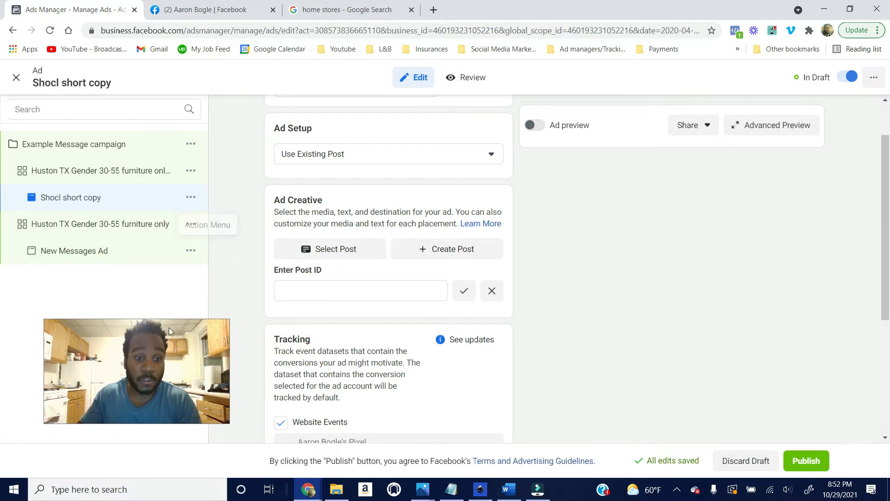
click(190, 250)
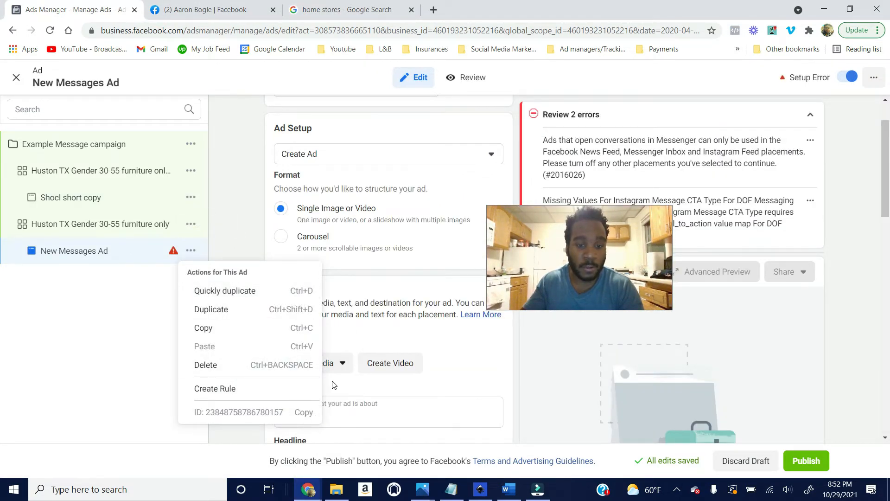
click(118, 320)
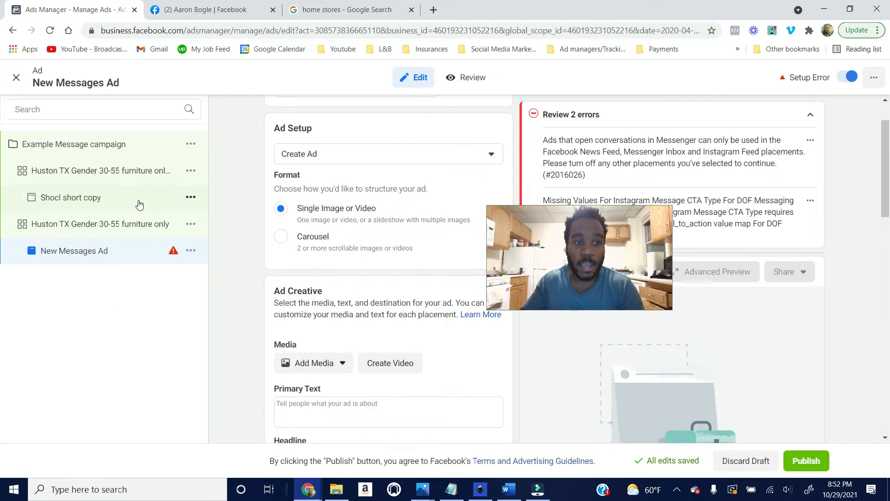
Step: Correct the name of the "Shocl short copy" ad to "Shock short copy"
click(139, 199)
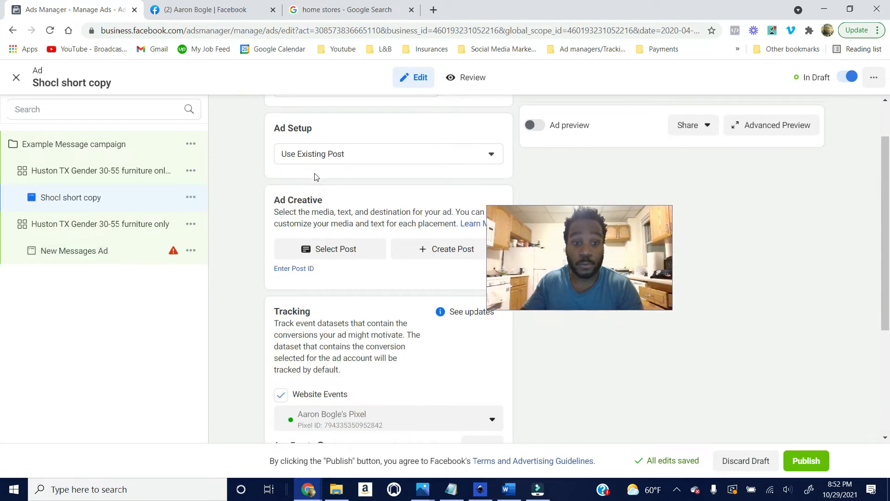
scroll(315, 171, up, 1)
click(303, 145)
key(BackSpace)
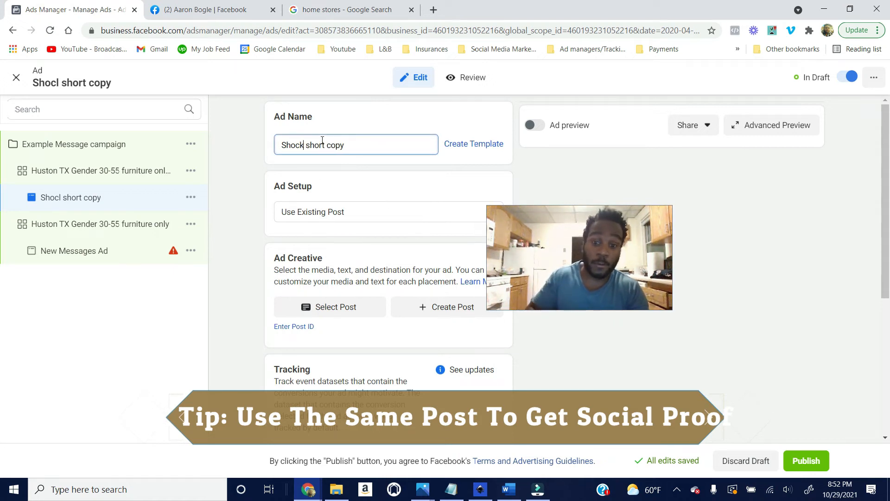
text(k)
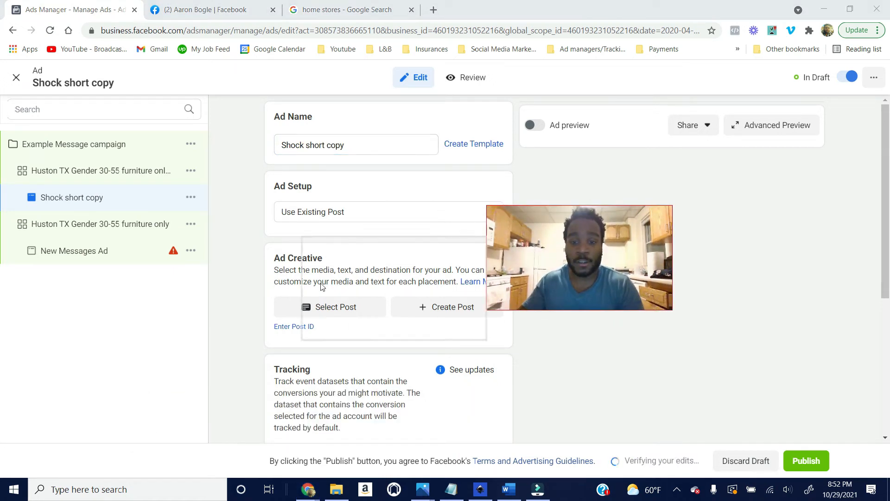
drag(542, 257, 167, 315)
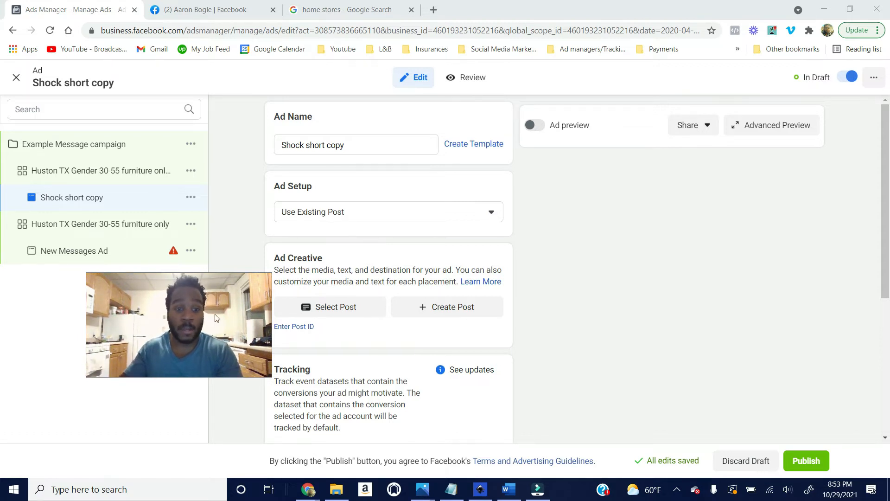
drag(217, 318, 167, 343)
Step: Set the ad setup to Create Ad and review the ad's format and creative options
click(333, 213)
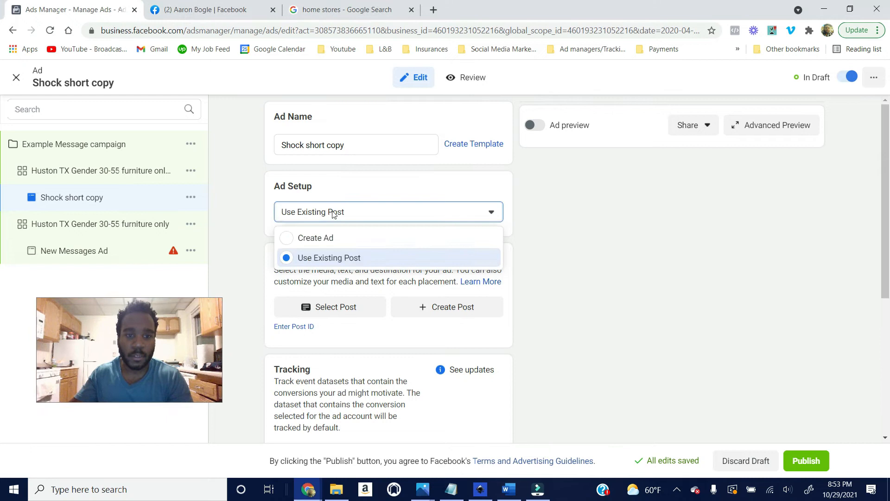
click(324, 237)
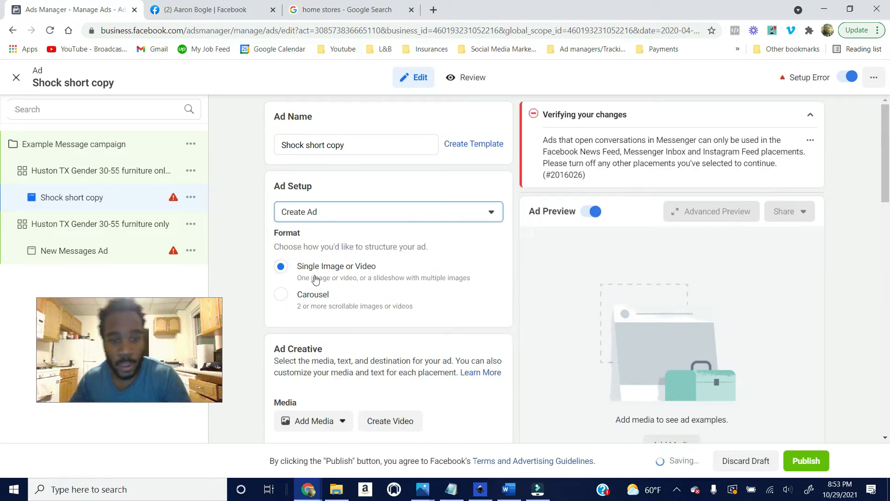
scroll(327, 289, down, 1)
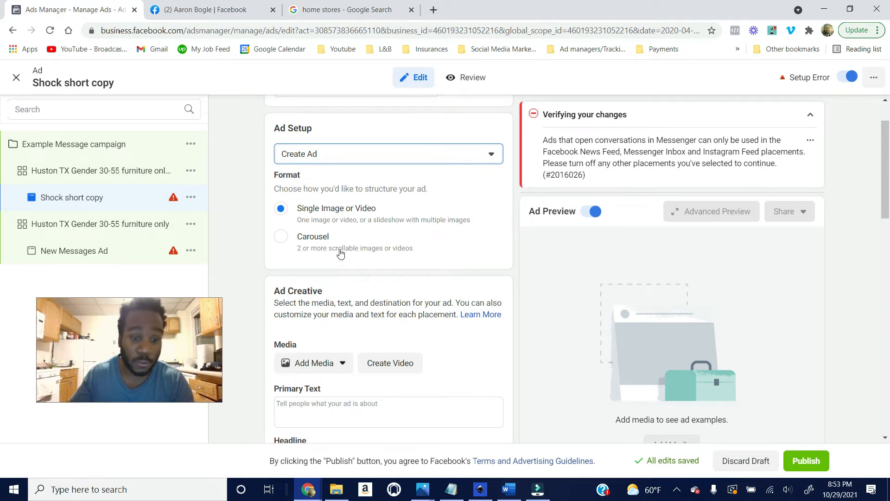
scroll(337, 255, down, 1)
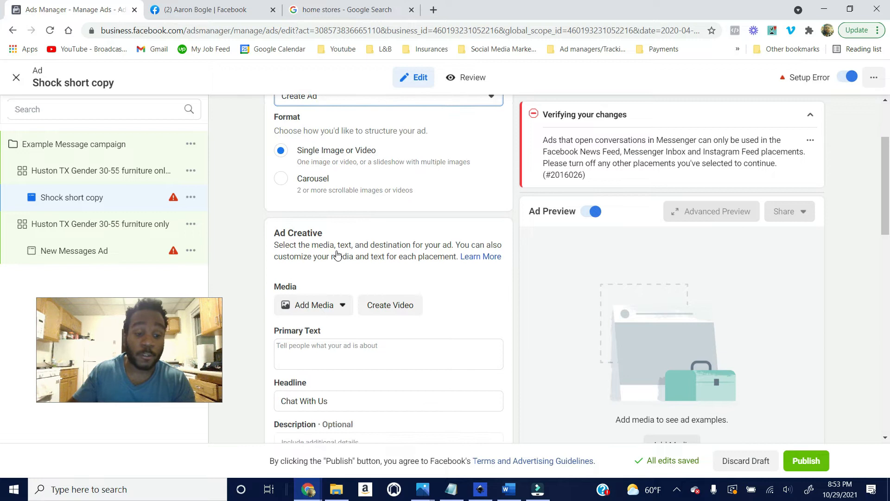
scroll(337, 255, up, 2)
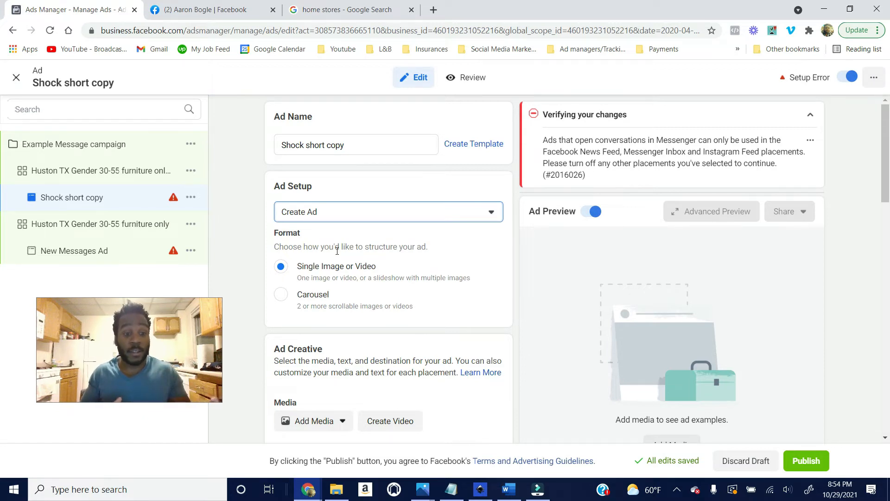
scroll(337, 251, down, 4)
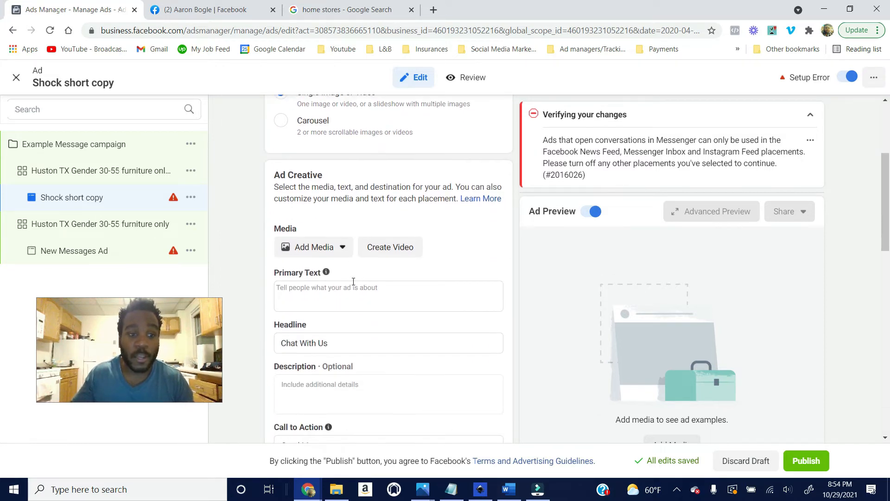
scroll(353, 281, up, 1)
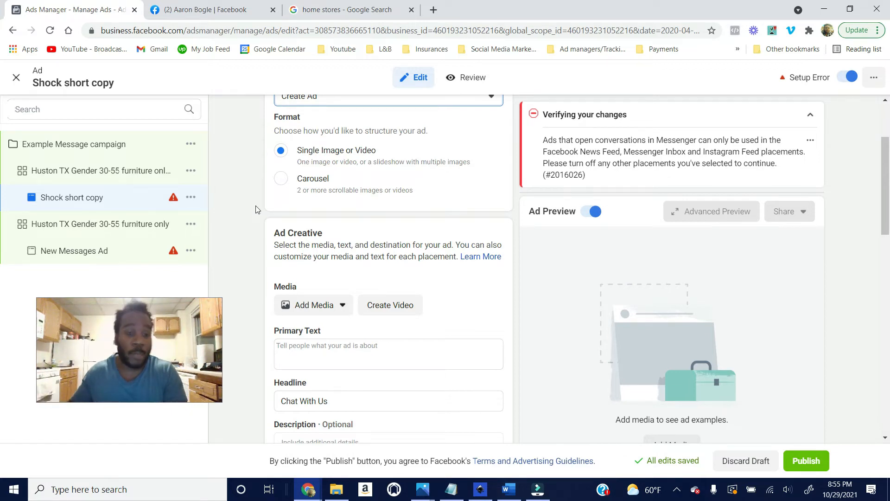
scroll(256, 209, up, 3)
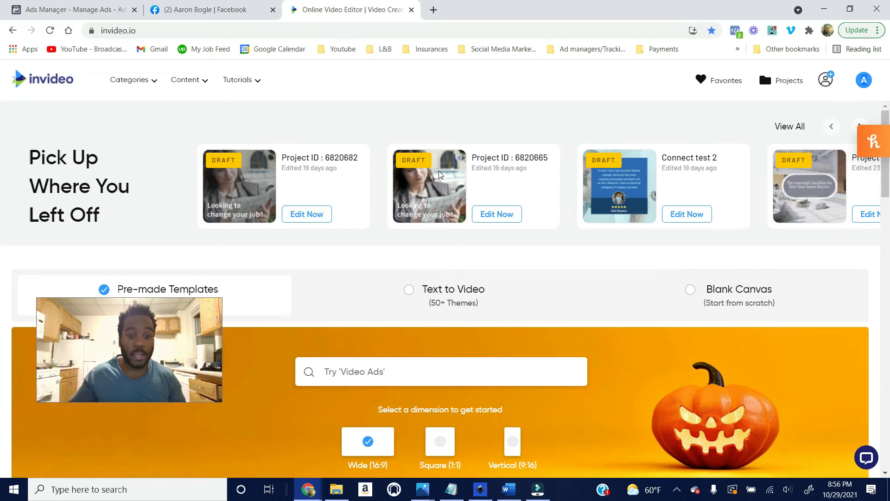
Step: Switch to InVideo and browse the video templates on its home page
scroll(320, 300, down, 2)
scroll(325, 305, up, 2)
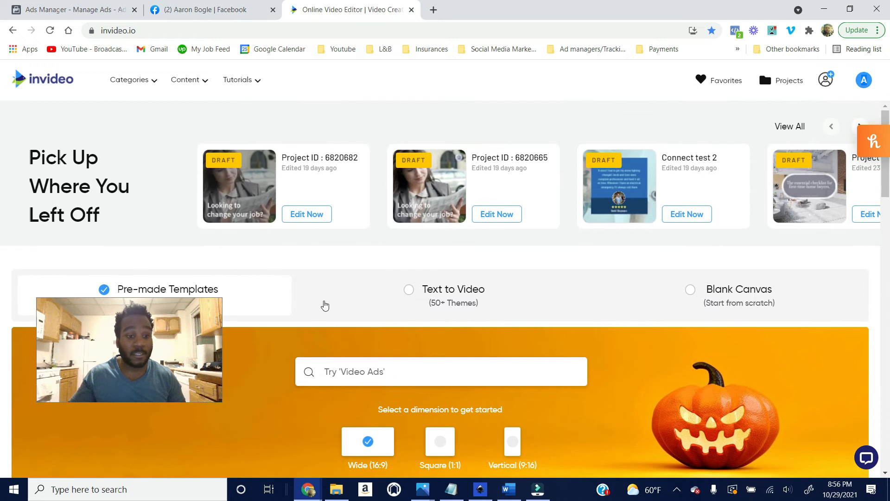
scroll(325, 304, down, 6)
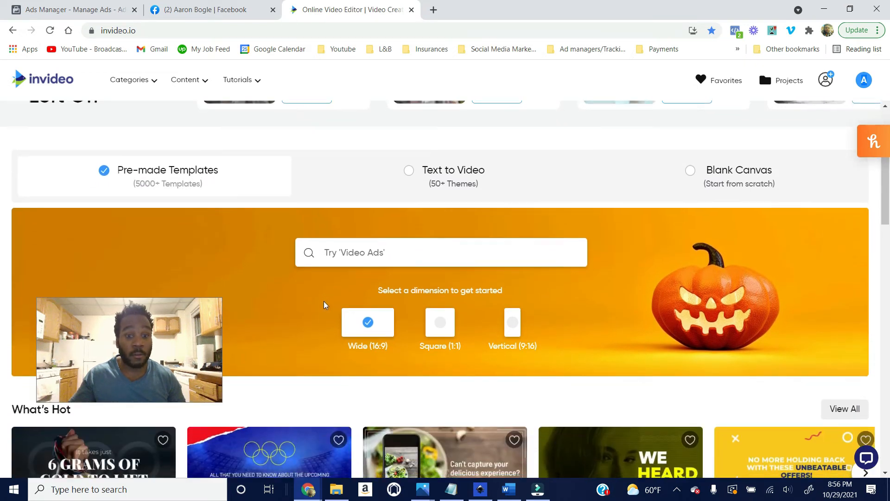
scroll(325, 305, down, 1)
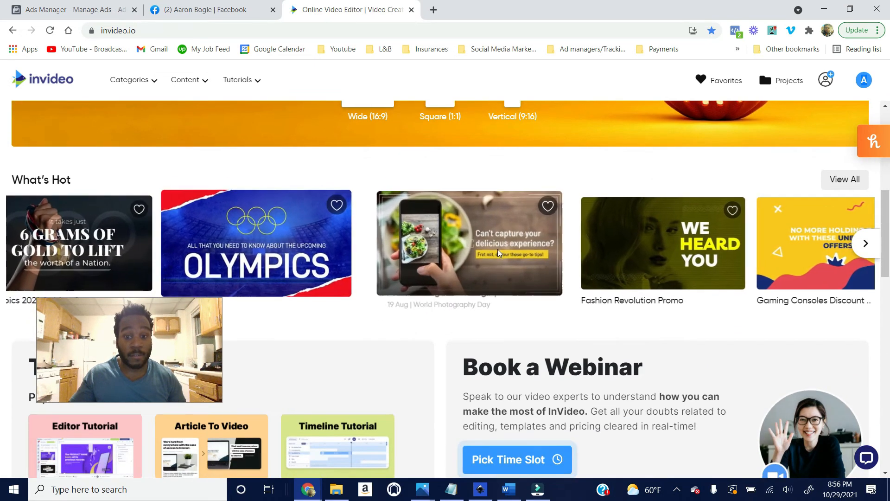
scroll(487, 262, down, 3)
scroll(488, 262, down, 7)
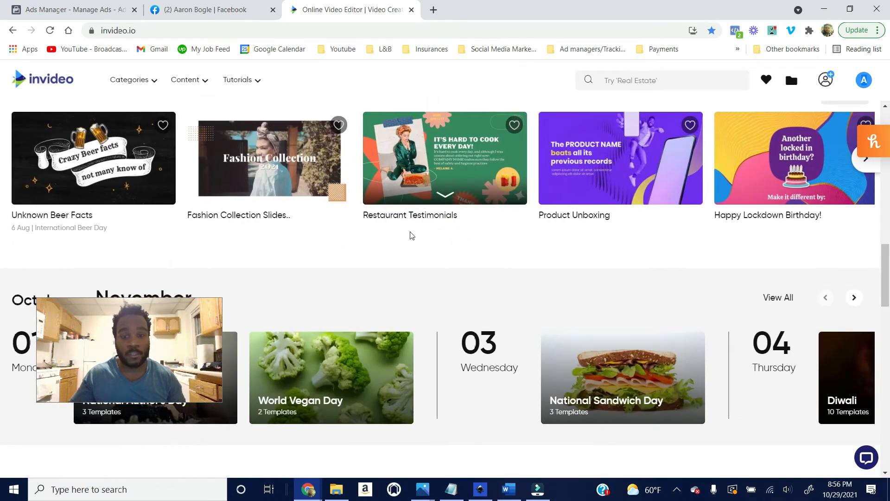
Step: Search the InVideo template library for "contractor"
scroll(415, 230, up, 3)
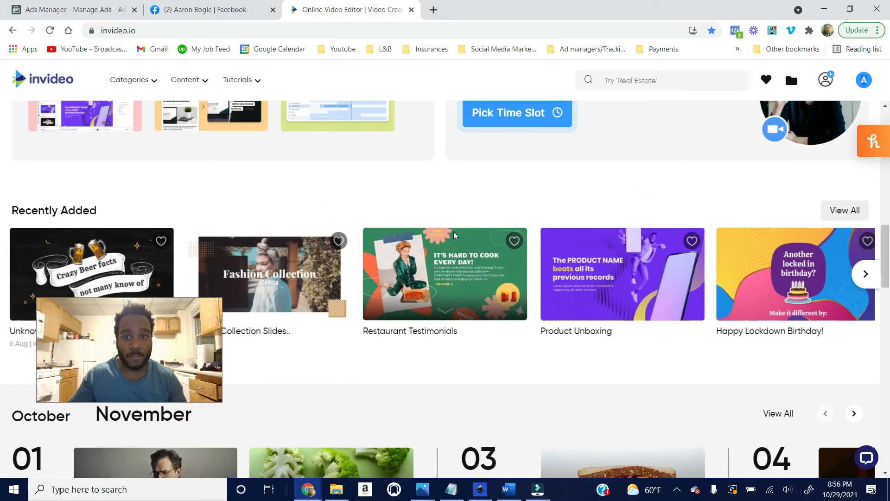
scroll(463, 185, down, 1)
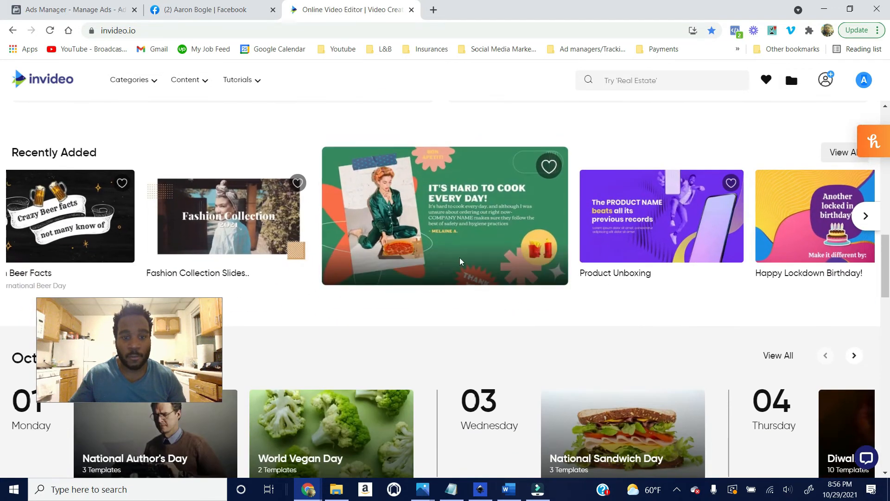
click(660, 83)
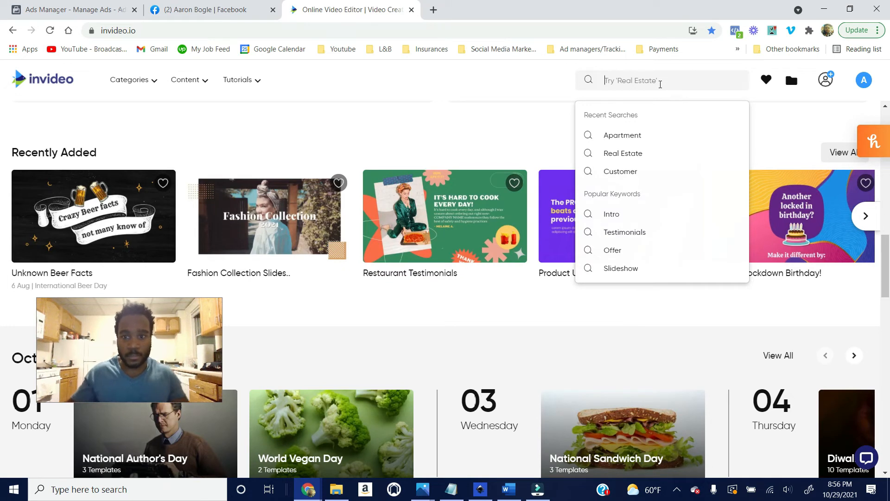
text(contract)
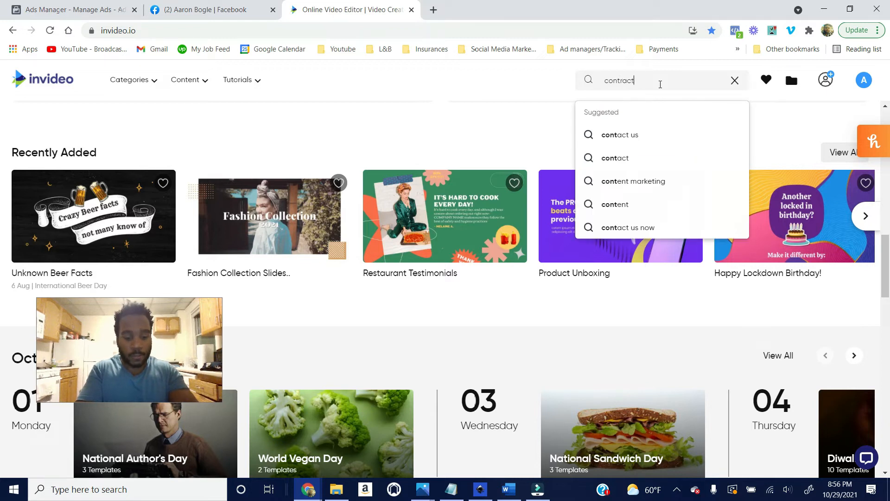
key(Return)
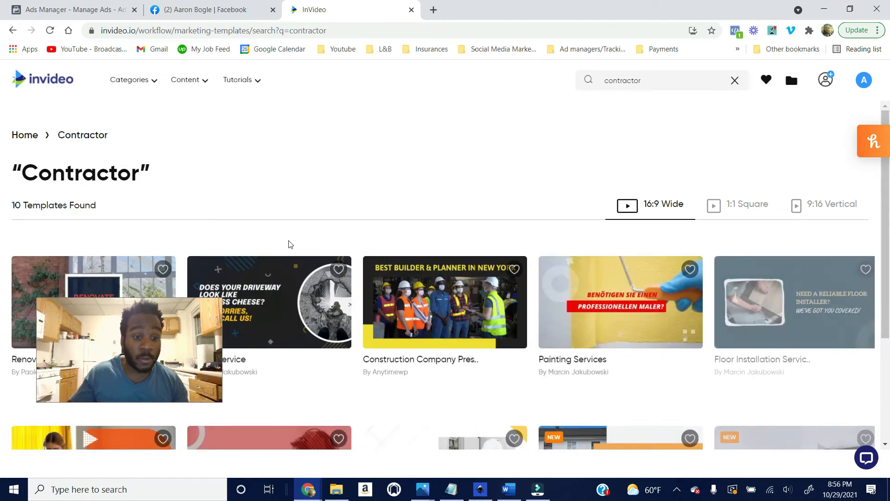
Step: Examine the 16:9 contractor templates for designs that could suit a home-services video ad
scroll(289, 251, down, 3)
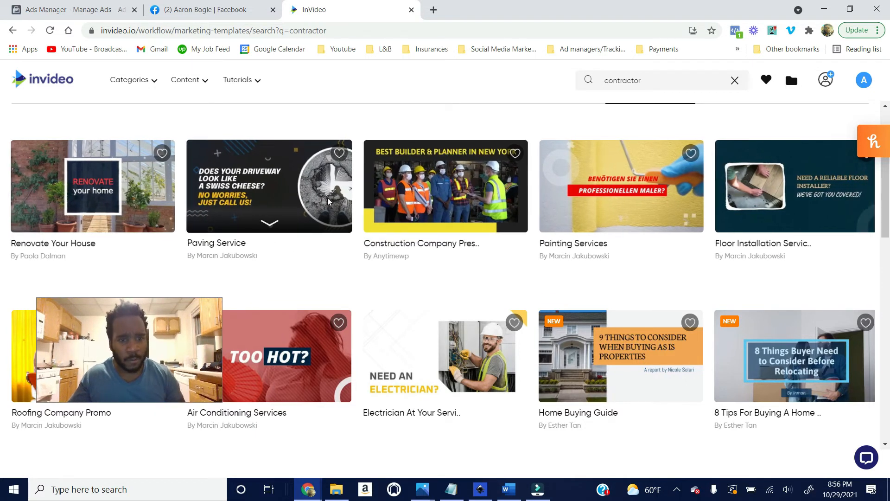
scroll(324, 258, up, 3)
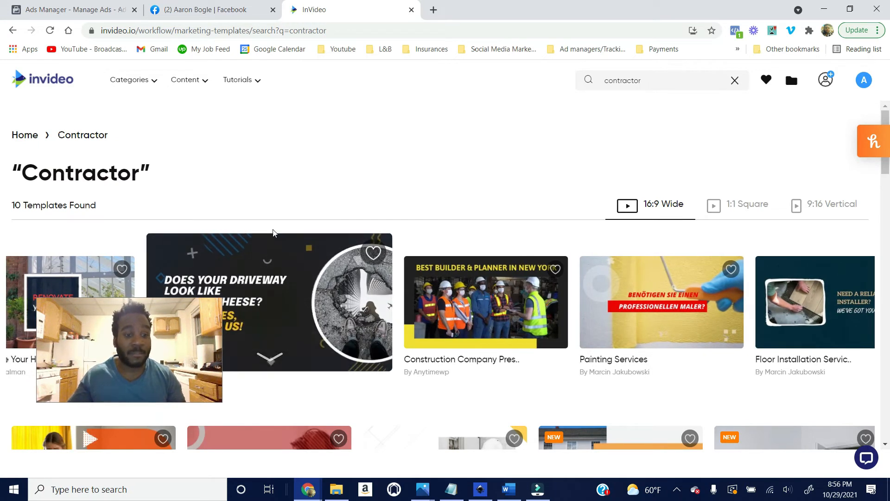
scroll(277, 246, down, 2)
scroll(278, 206, up, 2)
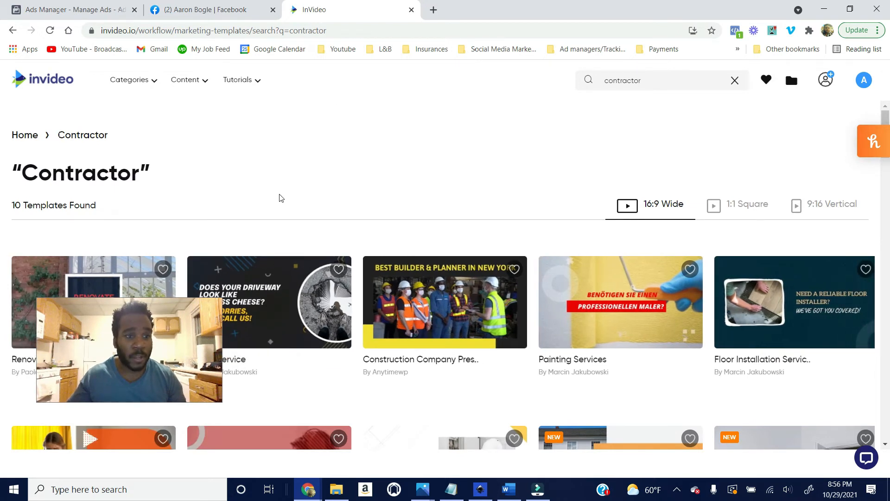
scroll(280, 198, down, 2)
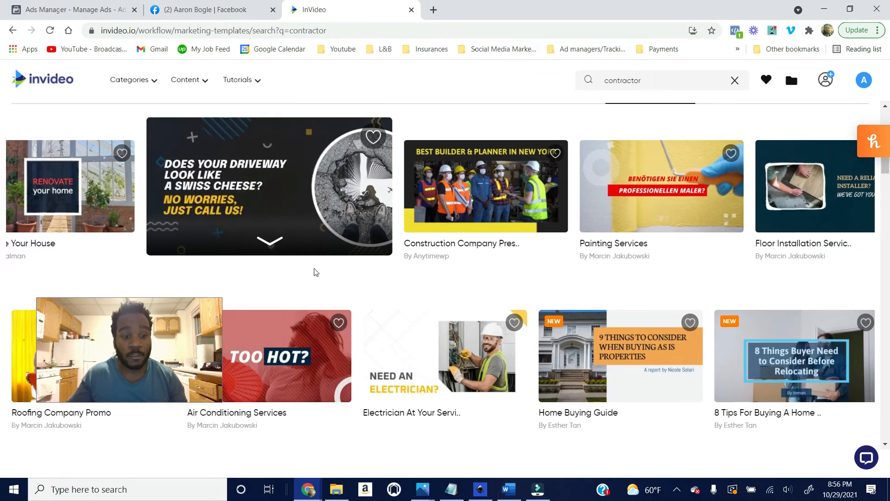
scroll(314, 271, down, 2)
scroll(316, 260, up, 2)
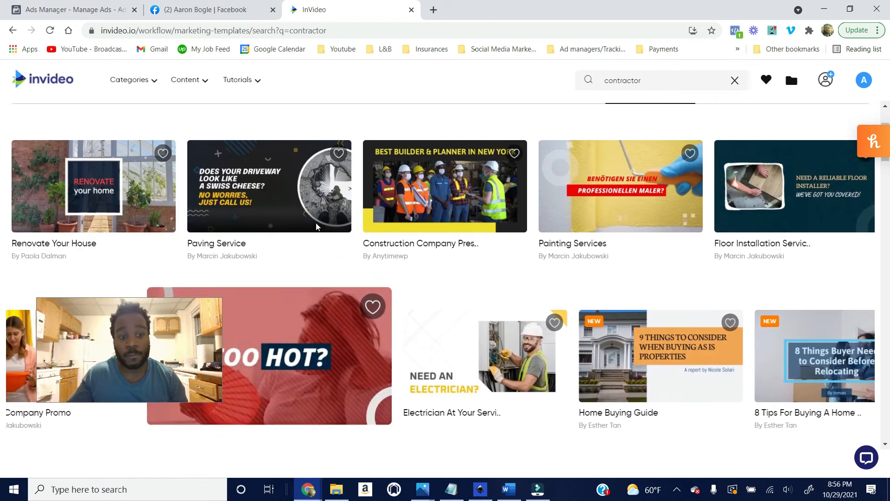
scroll(317, 226, up, 1)
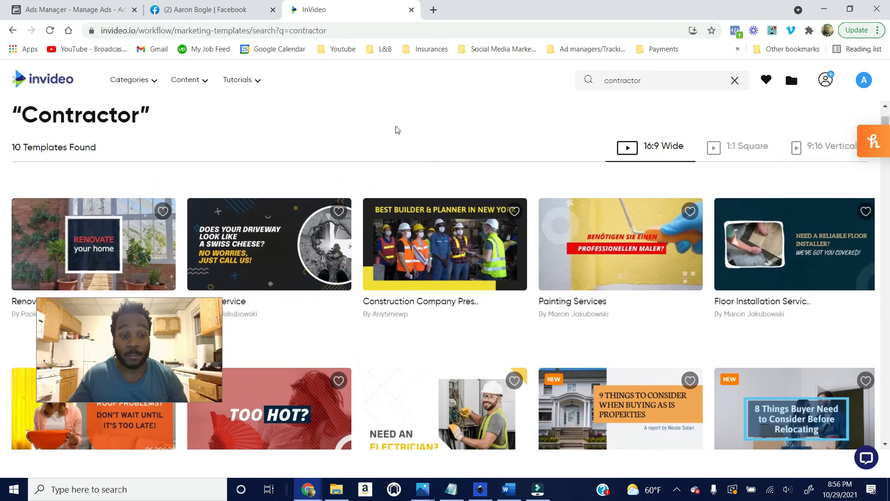
Step: Switch to Ads Manager and review the ad setup of the "Shock short copy" ad
click(100, 12)
scroll(312, 250, down, 1)
scroll(331, 233, up, 1)
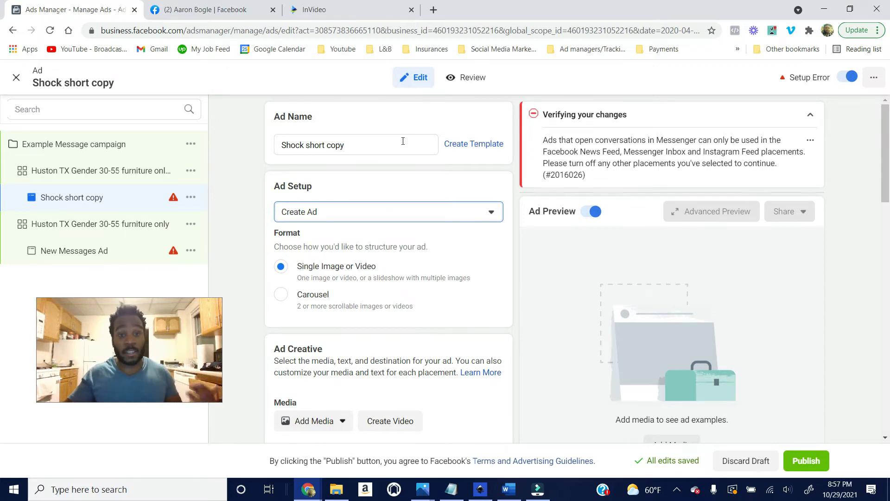
Step: In a new browser tab, search Google for "facebook ad library" and open Facebook's Ad Library page
click(433, 10)
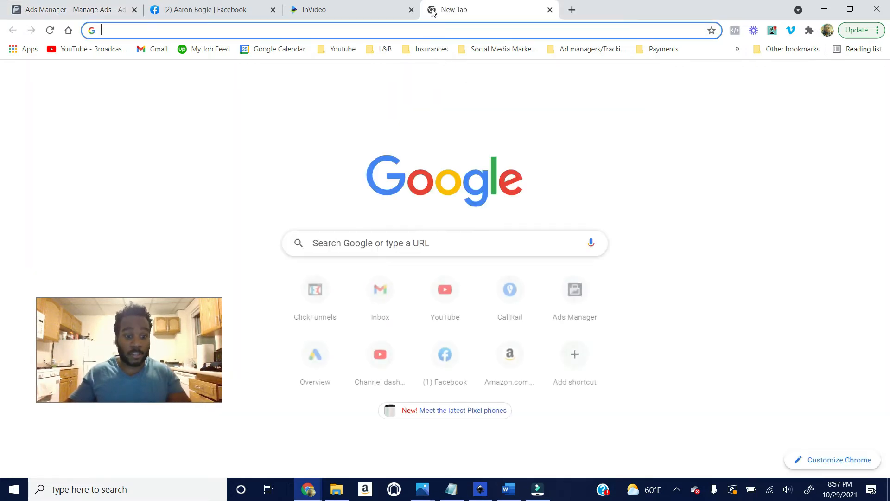
click(358, 238)
text(faceboo)
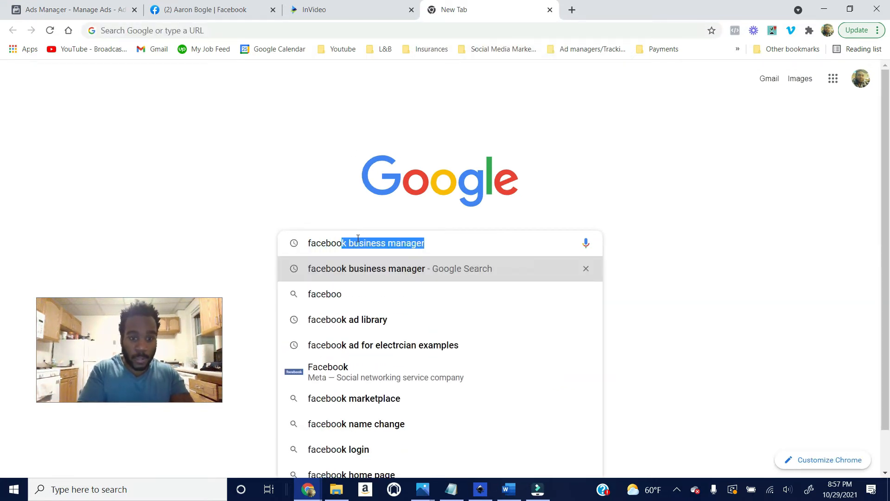
text(k ad)
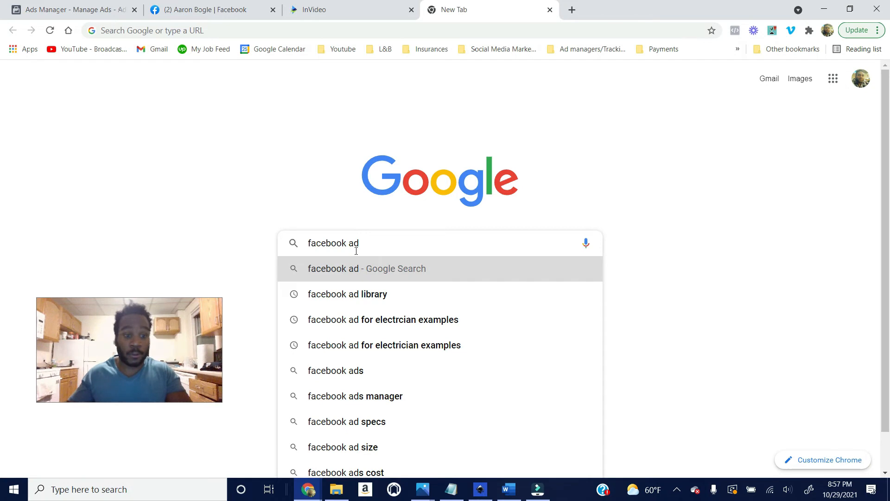
click(378, 295)
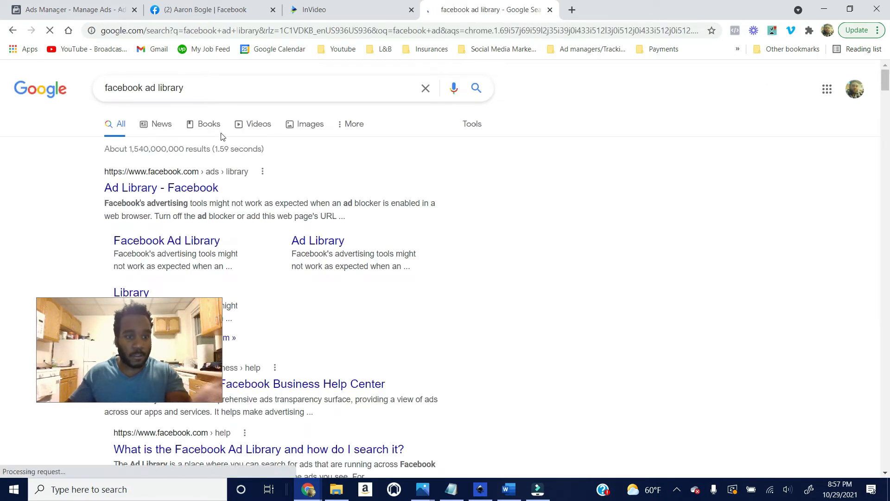
click(202, 189)
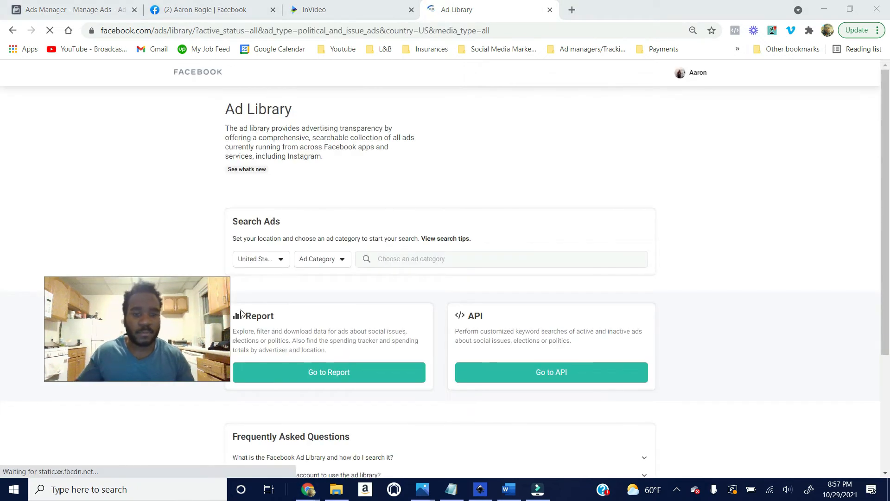
Step: Set the ad category to All Ads and search the library for the exact phrase "roofer"
click(325, 260)
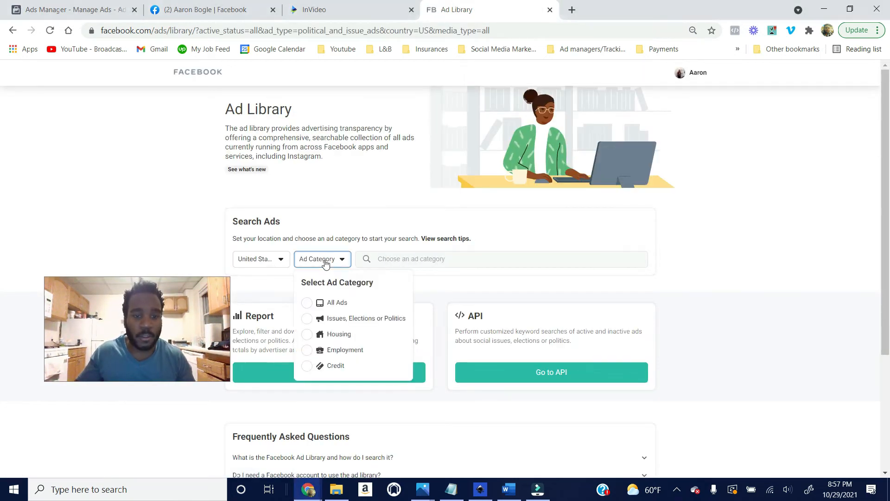
click(325, 261)
click(332, 269)
click(308, 302)
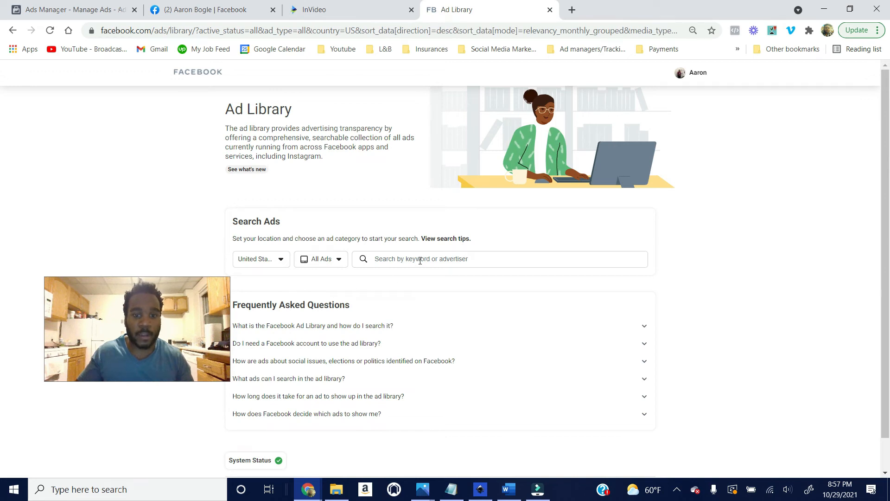
click(420, 260)
text(roofer)
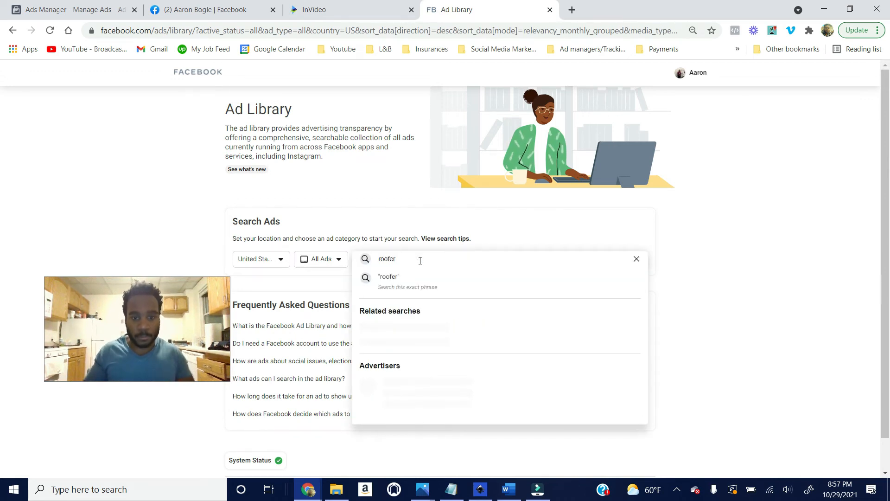
click(422, 287)
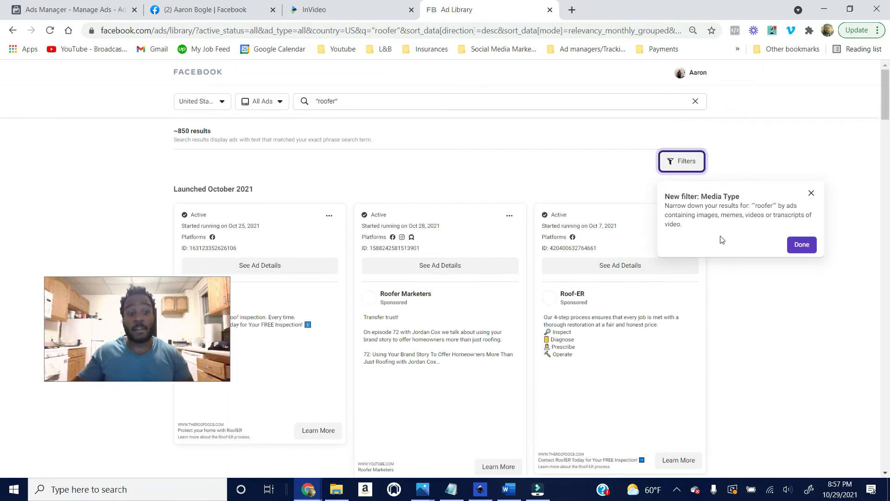
Step: Browse the first rows of roofer ads, comparing their copy, images and videos for ad ideas
scroll(488, 325, down, 3)
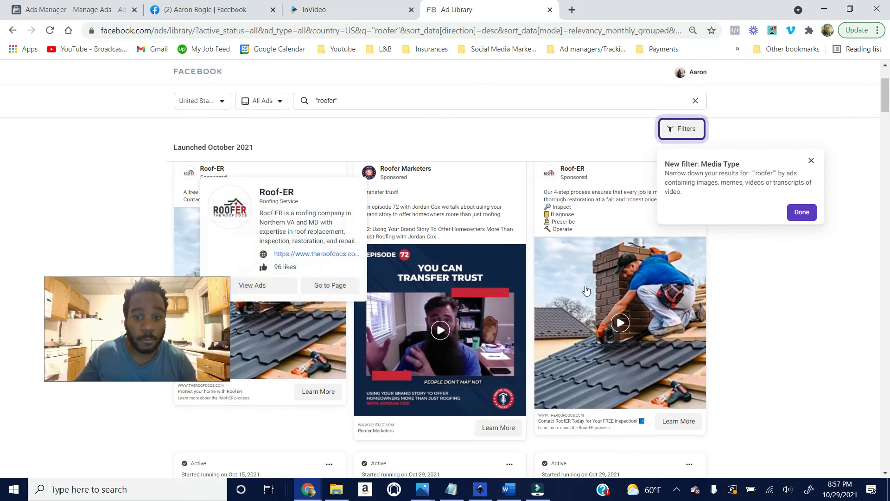
scroll(510, 301, up, 1)
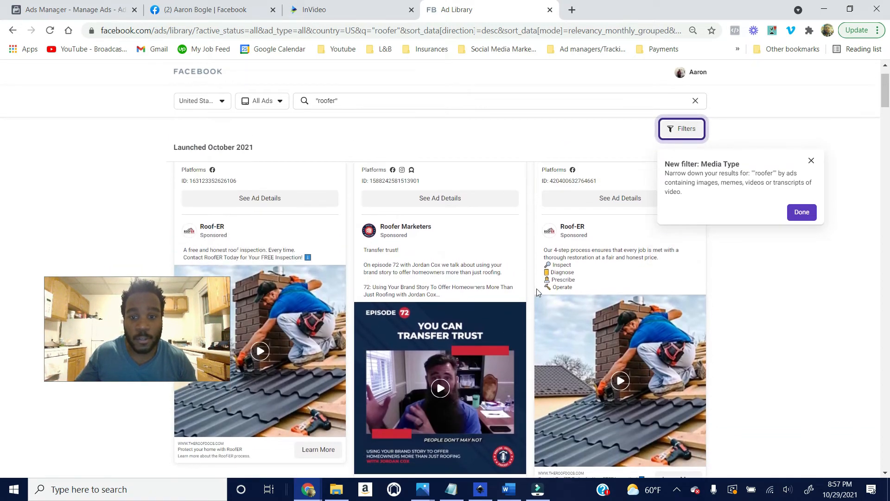
scroll(538, 292, up, 2)
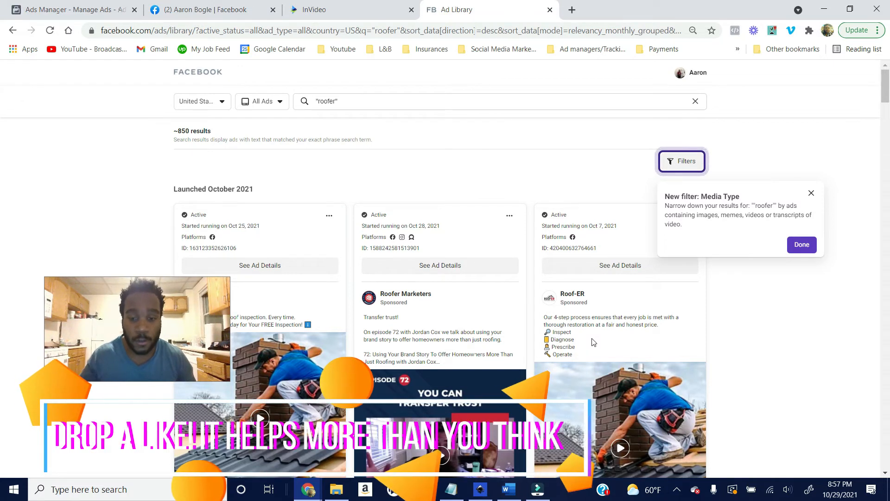
scroll(592, 342, down, 1)
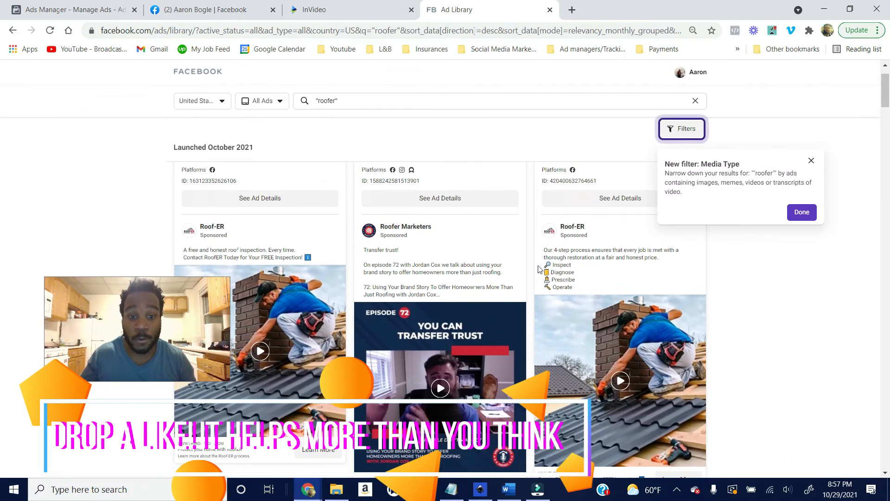
scroll(474, 284, down, 10)
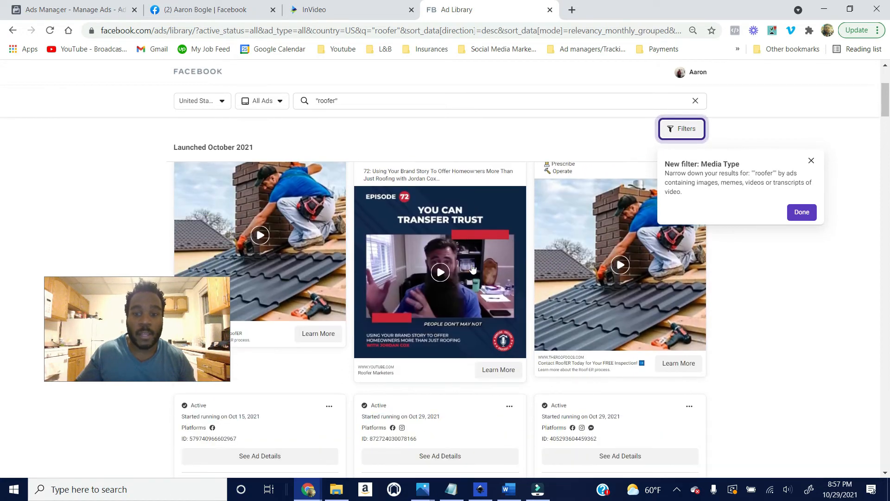
scroll(472, 270, down, 7)
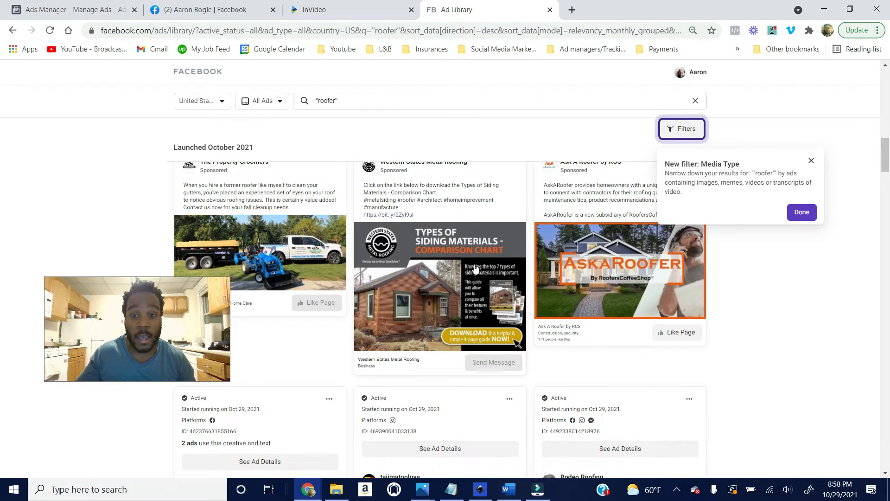
scroll(485, 249, down, 1)
scroll(485, 249, down, 6)
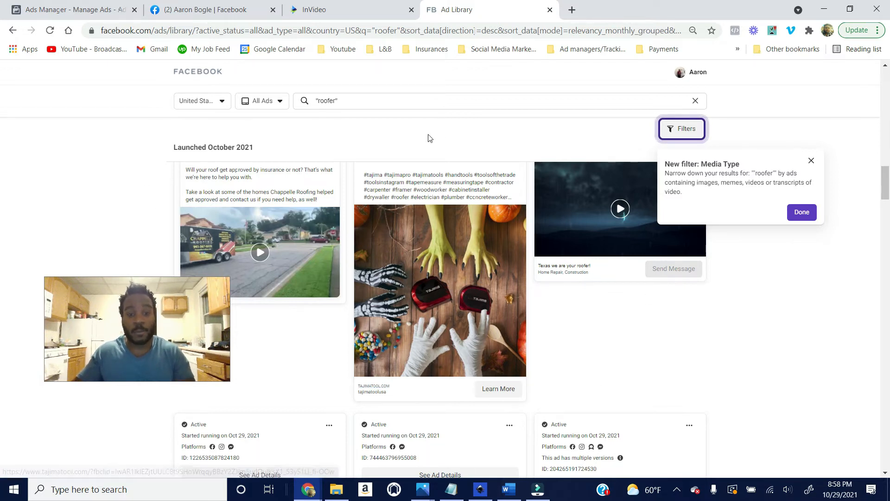
scroll(423, 287, up, 1)
scroll(423, 288, up, 1)
scroll(409, 384, down, 2)
scroll(409, 383, up, 2)
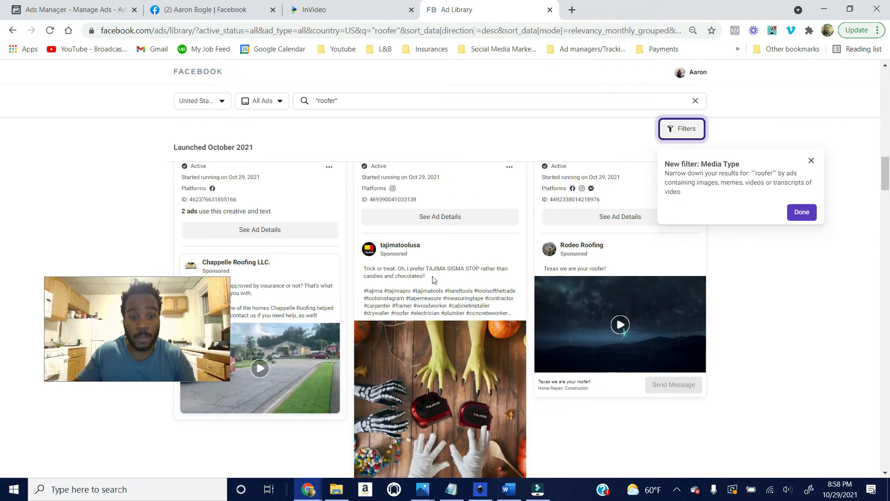
Step: Examine the creatives and offers in the ads from Premiere Roofing, CTR Discount Roofing and Local Roofing Pros
scroll(432, 279, down, 7)
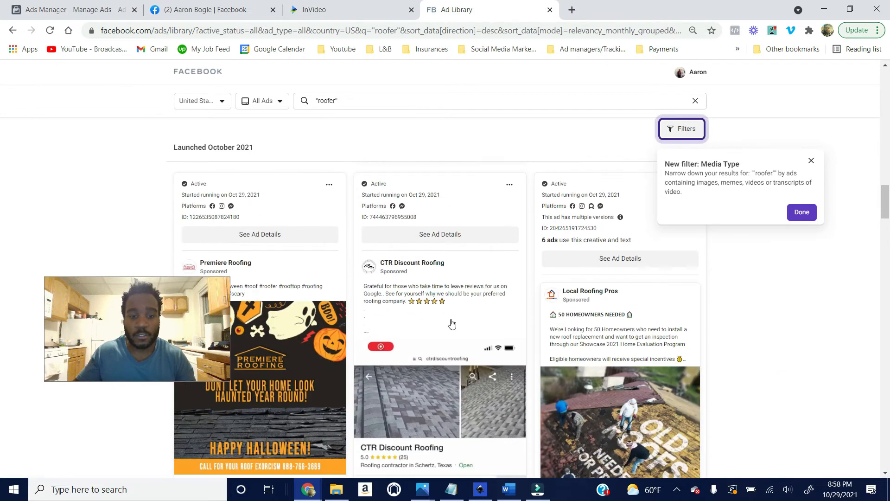
scroll(417, 317, down, 2)
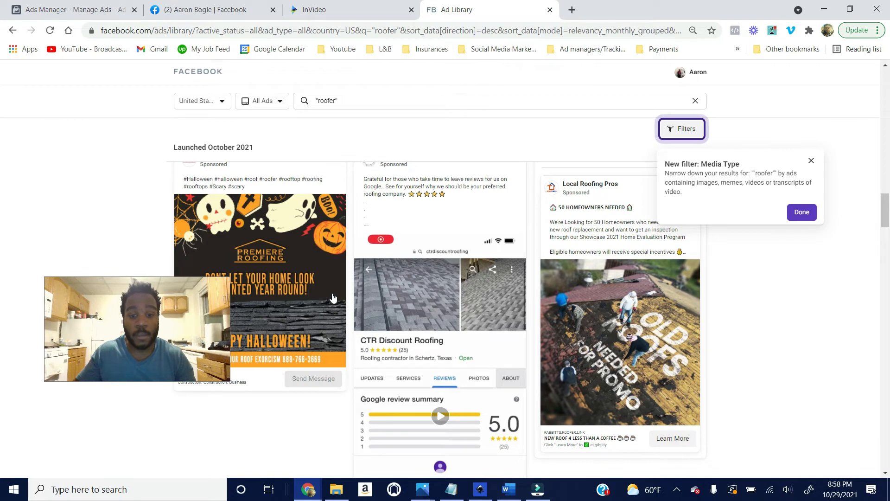
scroll(333, 297, down, 5)
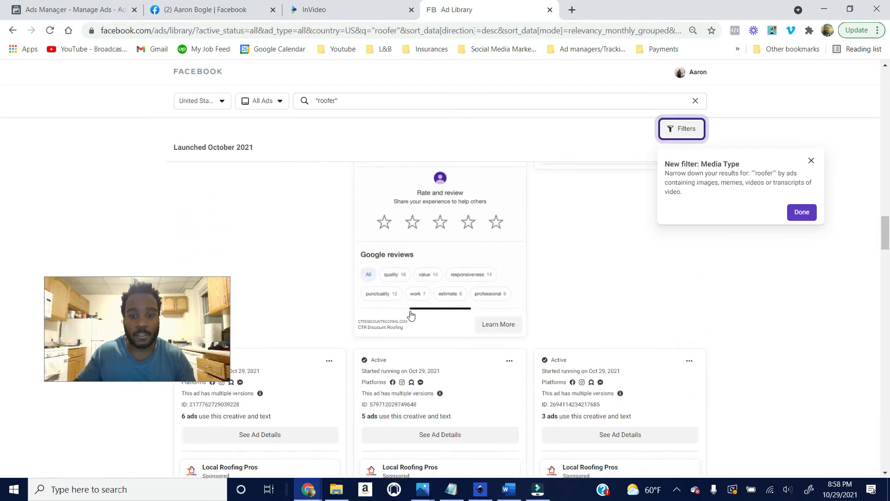
scroll(411, 316, up, 5)
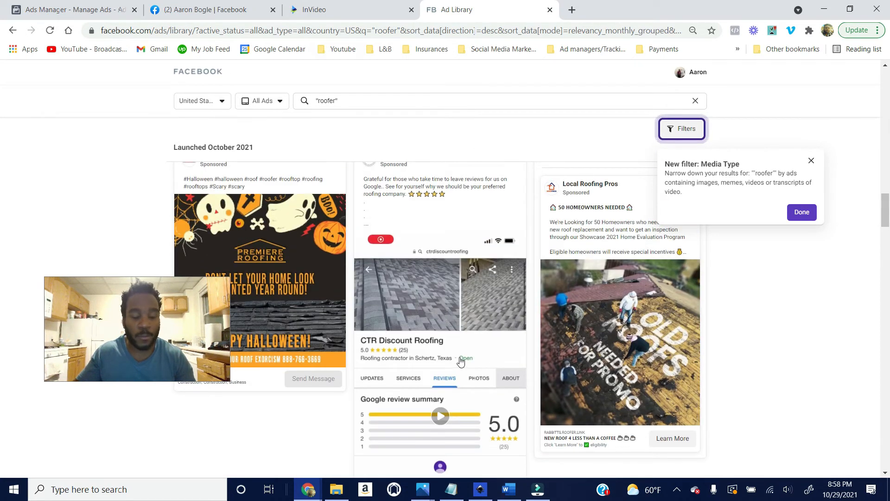
scroll(461, 361, down, 5)
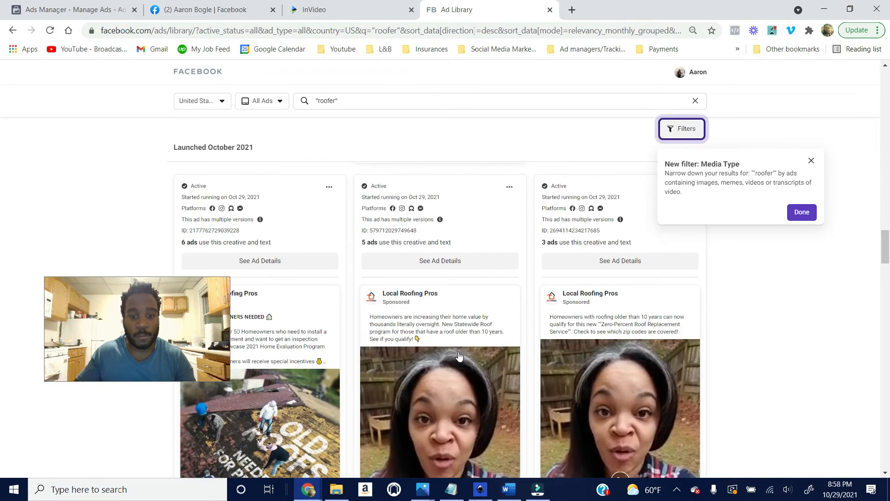
scroll(459, 356, down, 3)
scroll(457, 334, up, 1)
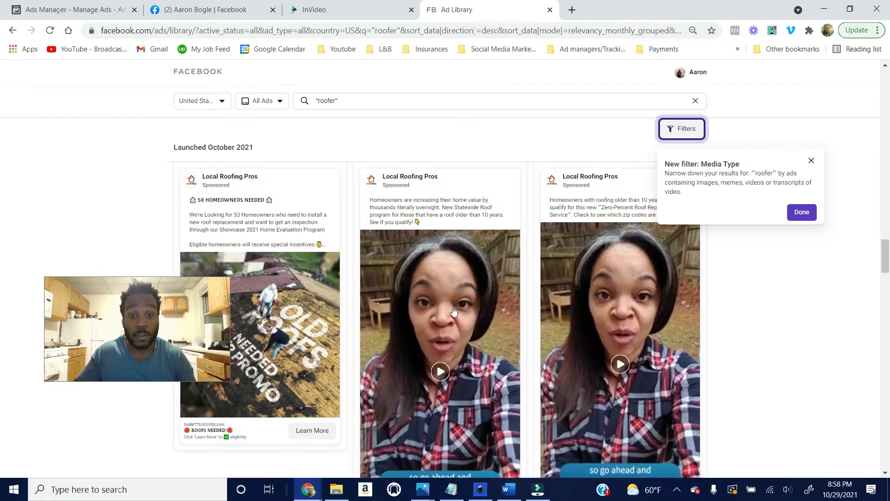
Step: Examine more roofer ads launched in October and September 2021, from Local Roofing Pros through Quest Roofing & Construction to Roofer Marketers
scroll(445, 325, down, 1)
scroll(434, 292, up, 2)
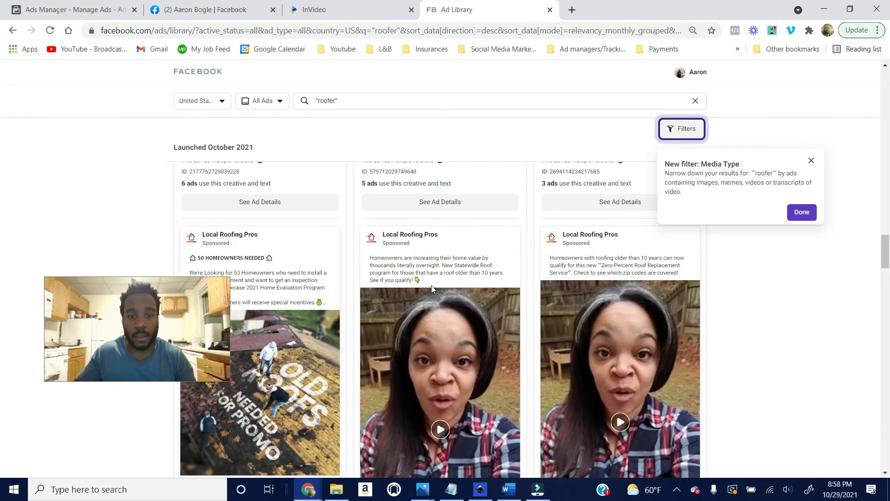
scroll(449, 345, down, 2)
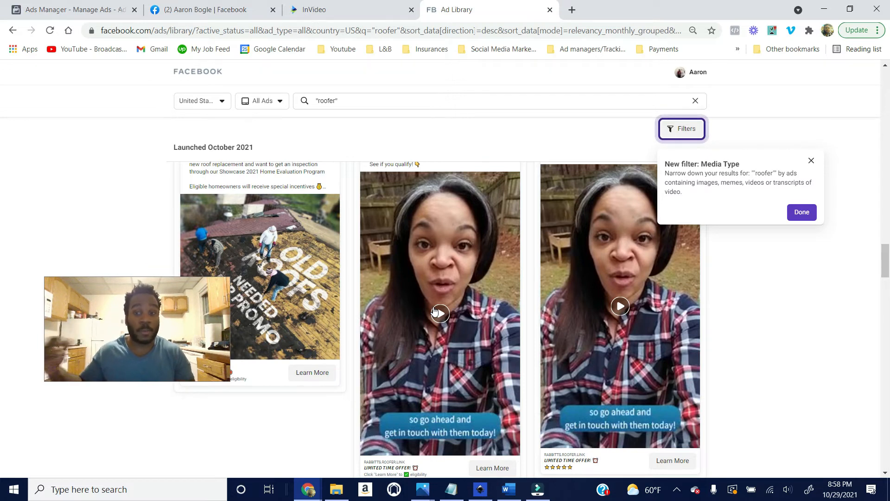
scroll(508, 349, down, 4)
scroll(507, 349, down, 8)
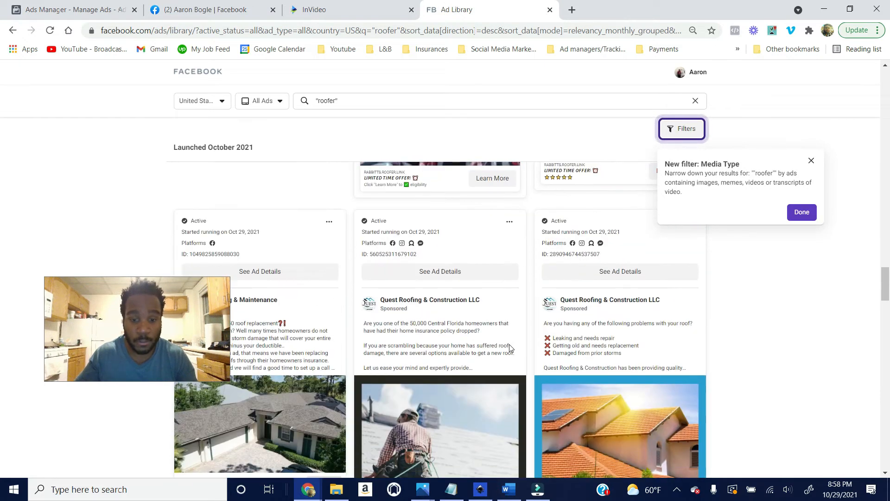
scroll(510, 348, down, 6)
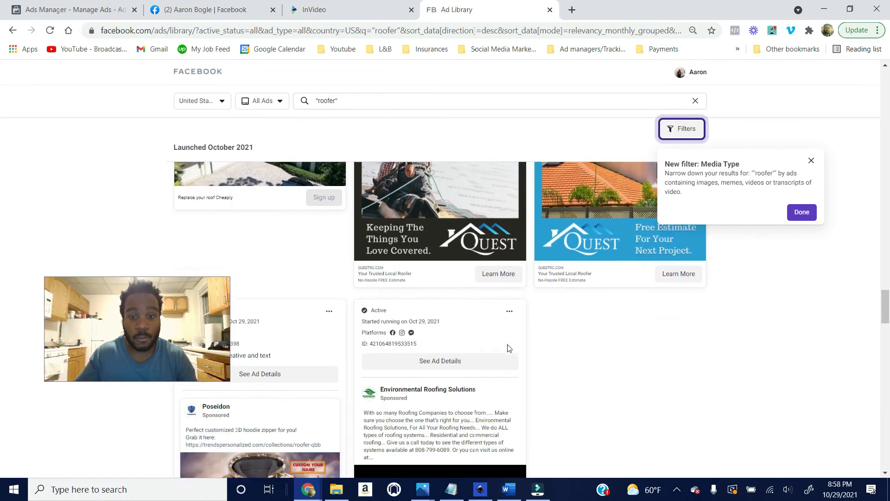
scroll(554, 308, down, 10)
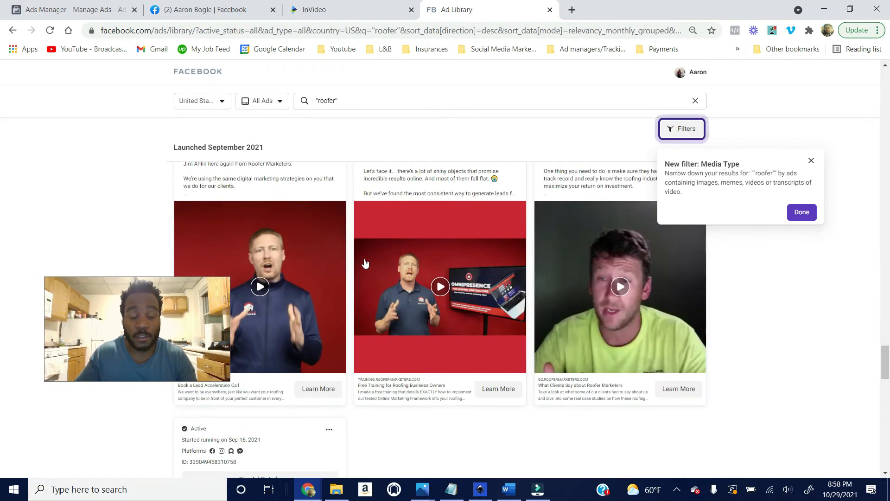
scroll(414, 276, up, 1)
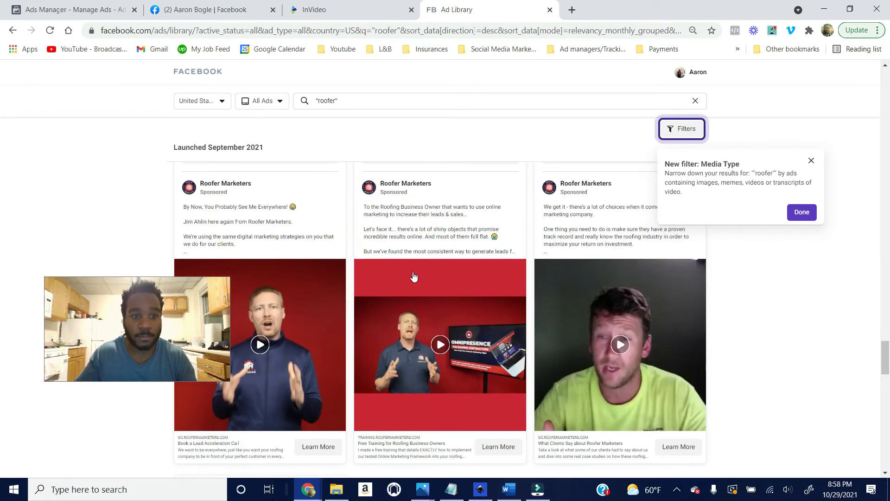
Step: Open the ad search filters, dismissing the new-filter notice, and set the active status to Active Ads
click(680, 135)
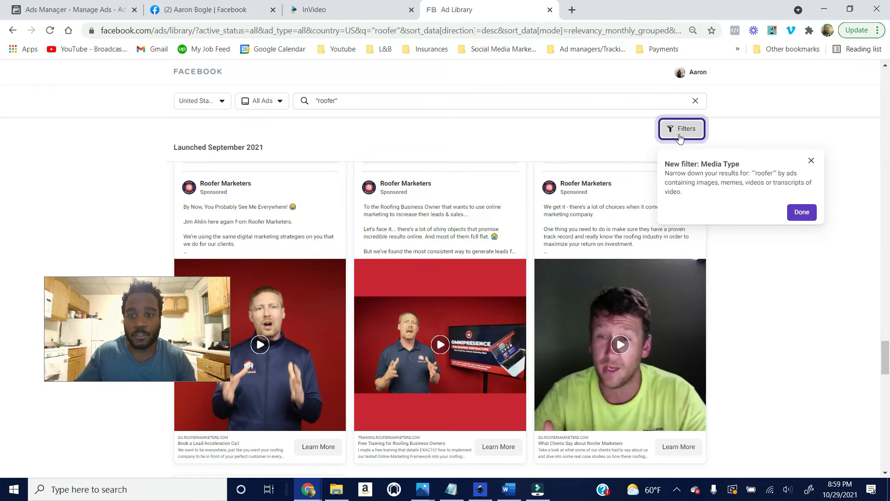
click(811, 161)
click(433, 255)
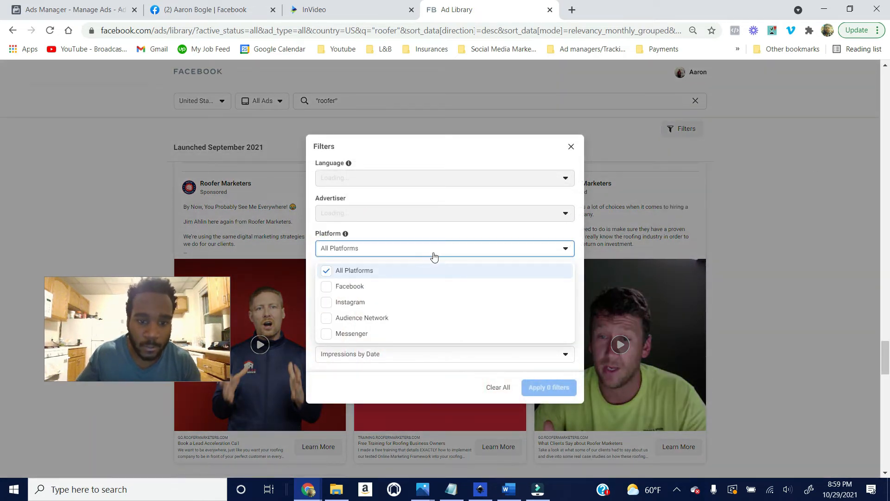
click(444, 251)
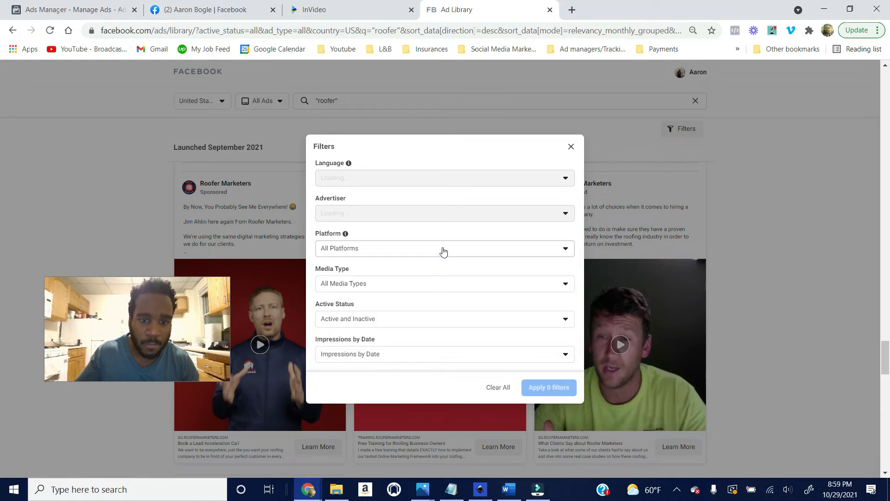
click(403, 319)
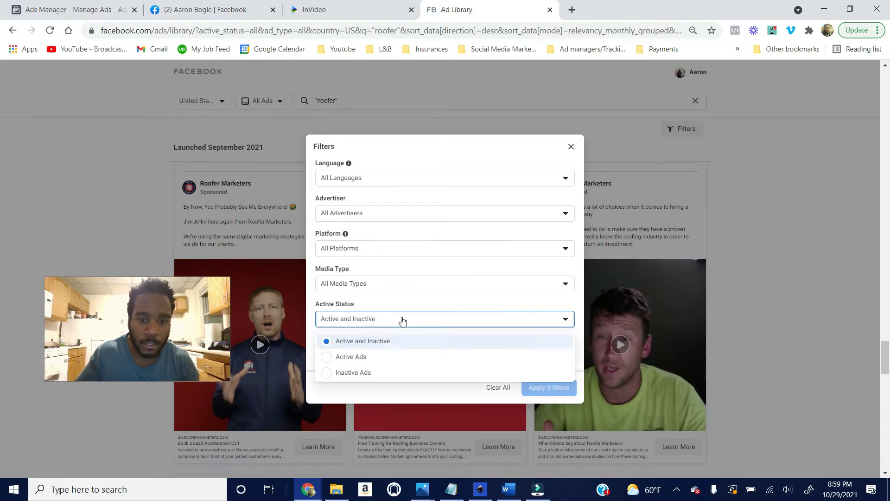
click(390, 356)
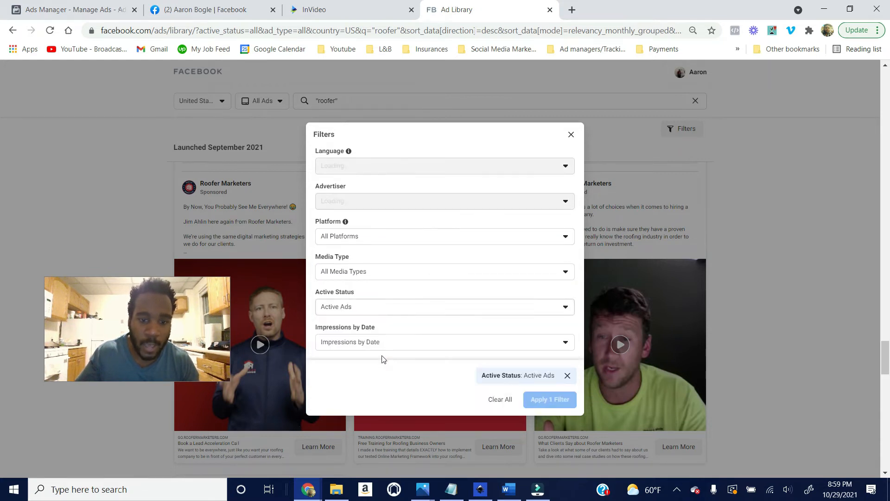
Step: Limit impressions by date to on or before Sep 7, 2021, and apply both filters to the roofer search
click(403, 346)
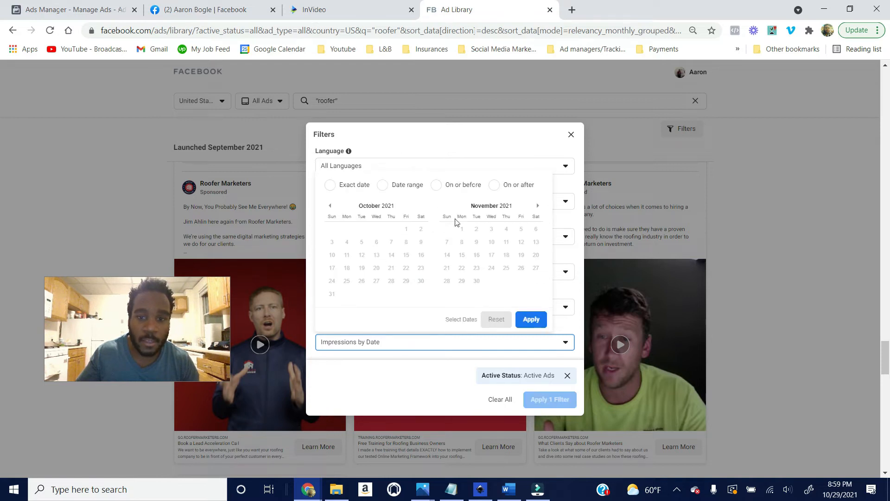
click(437, 186)
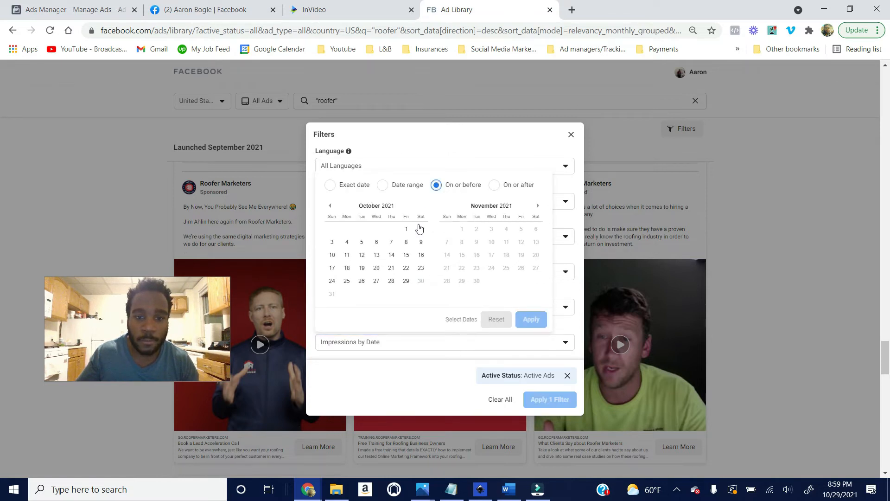
click(329, 206)
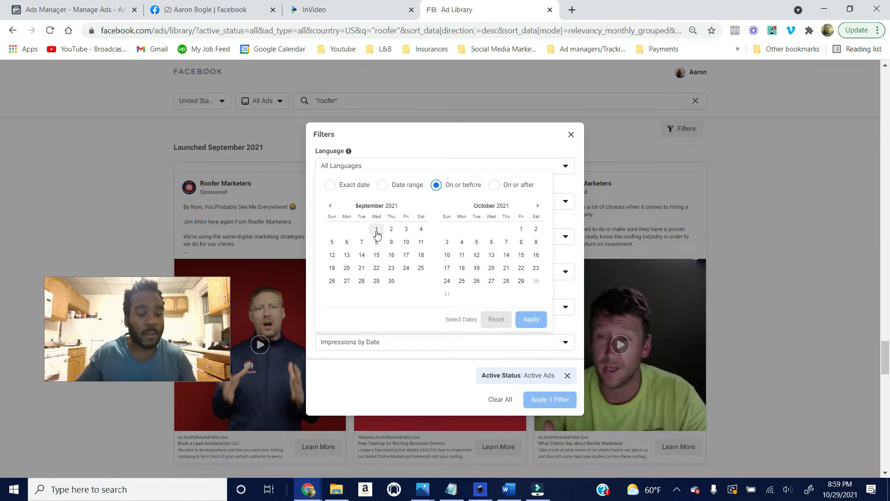
click(330, 207)
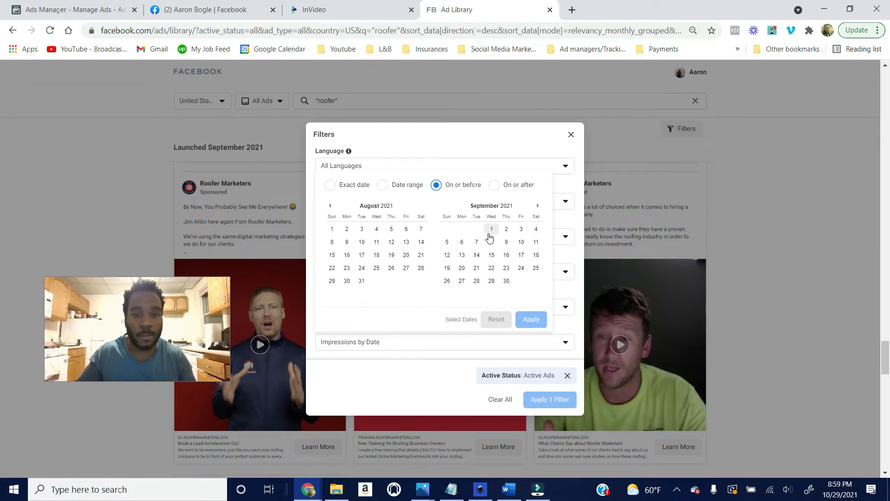
click(477, 242)
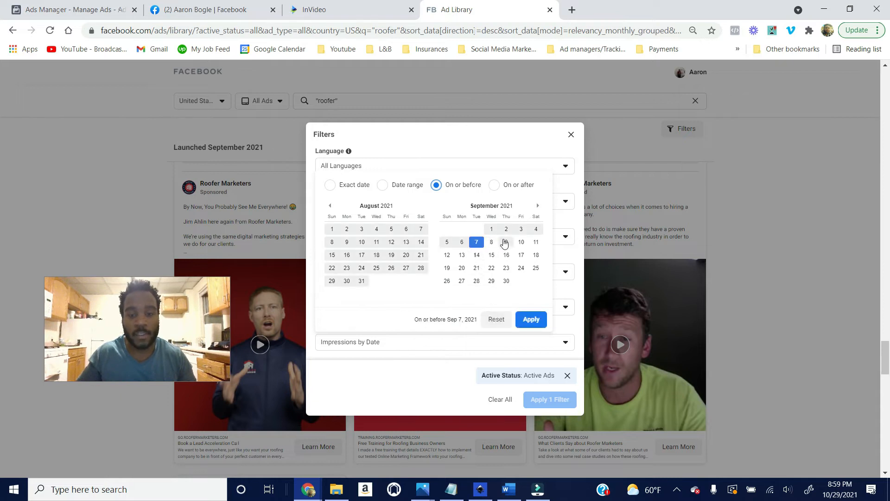
click(533, 323)
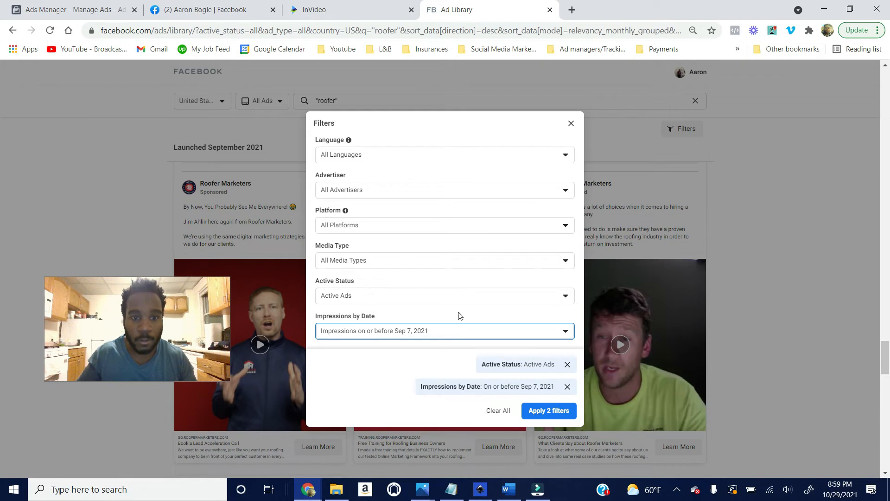
click(547, 416)
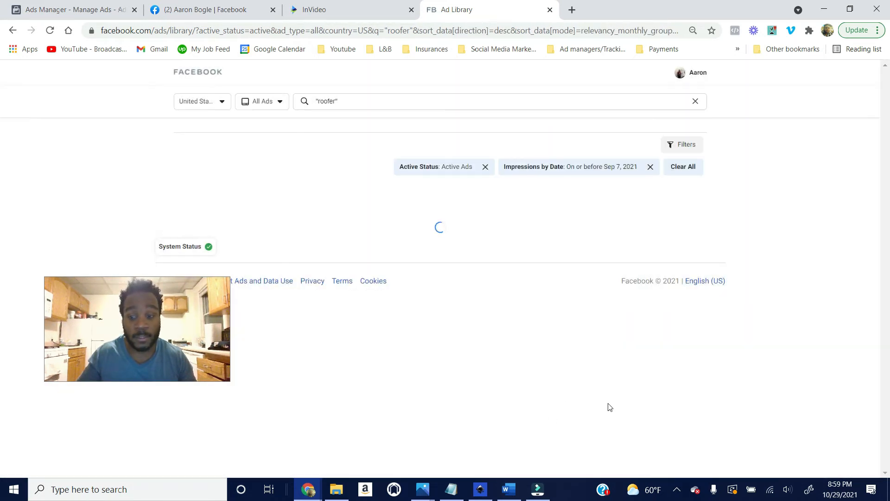
Step: Examine the Local Roofing Pros "Roofs Needed" ad from September 2021, expanding its full text to read the copy and offer
scroll(439, 326, down, 3)
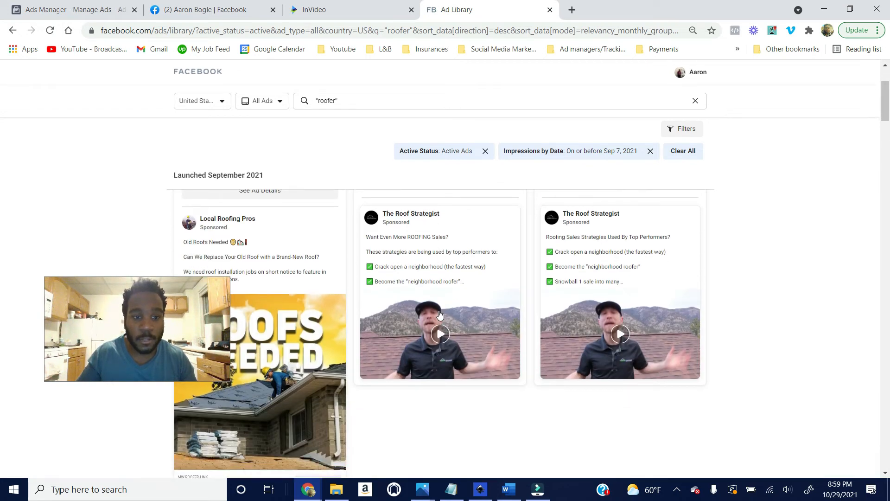
scroll(320, 274, down, 1)
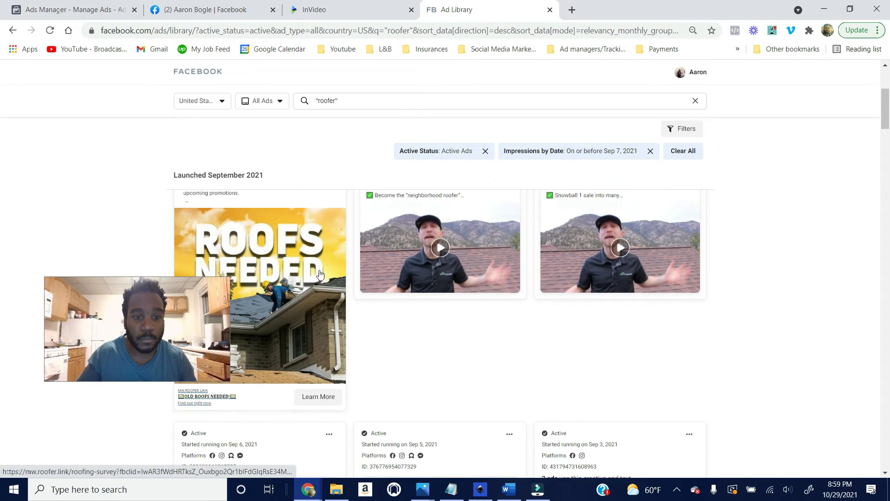
scroll(320, 274, up, 2)
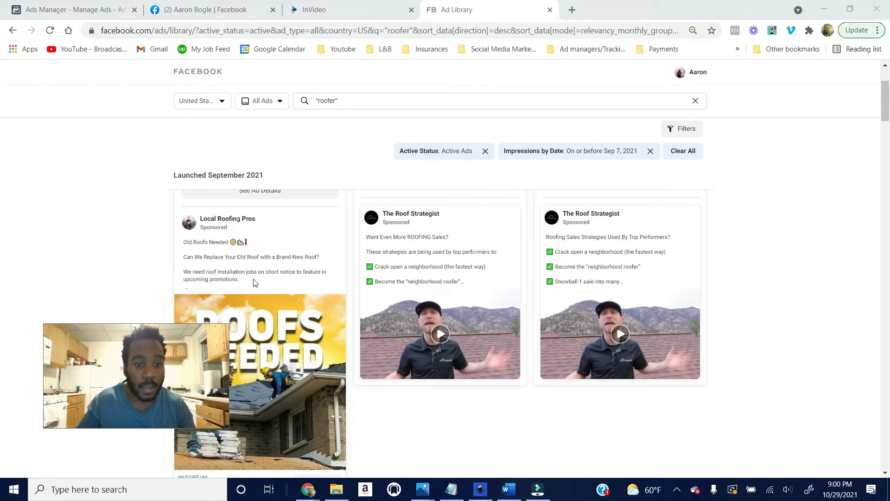
scroll(299, 277, down, 4)
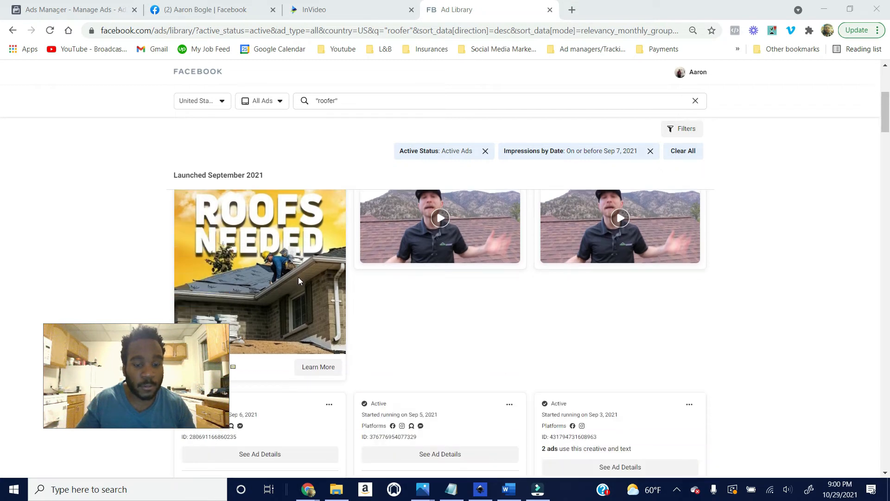
scroll(325, 292, up, 3)
scroll(336, 300, down, 3)
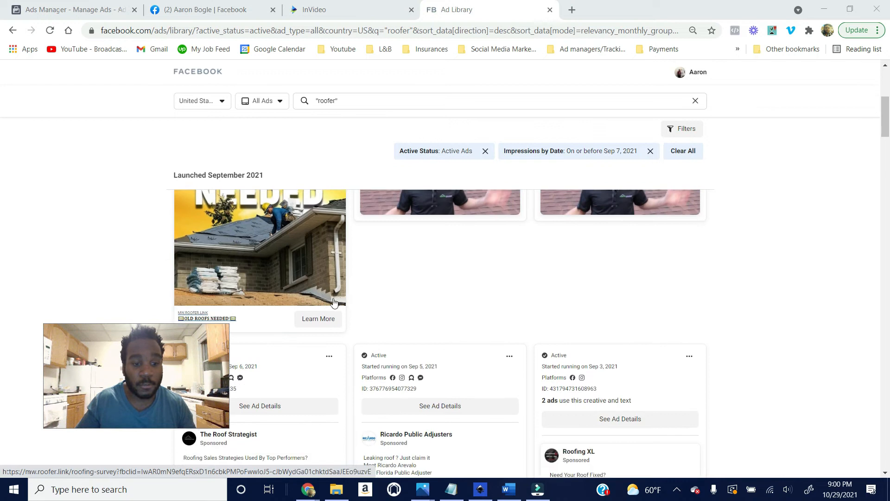
scroll(278, 278, up, 3)
click(186, 231)
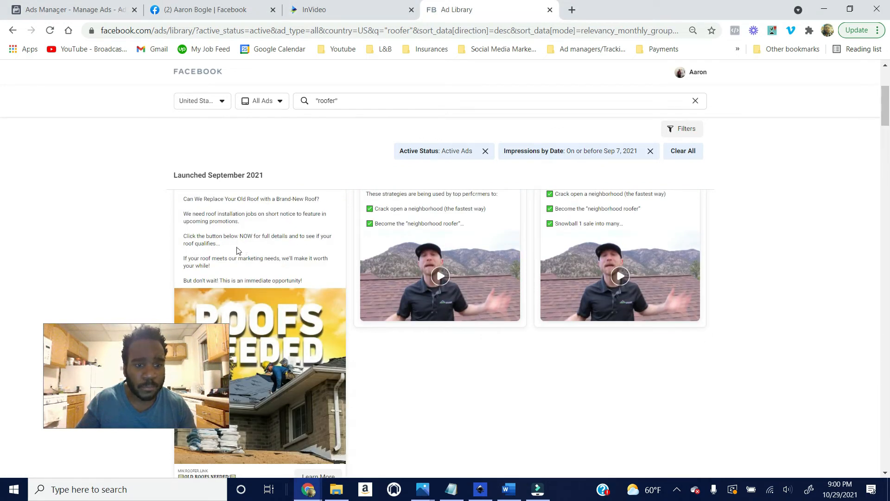
scroll(296, 286, up, 2)
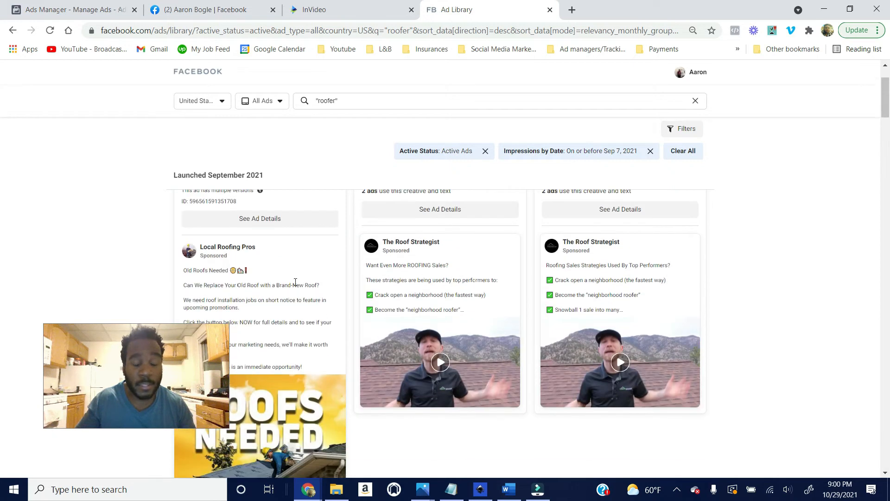
scroll(295, 284, down, 2)
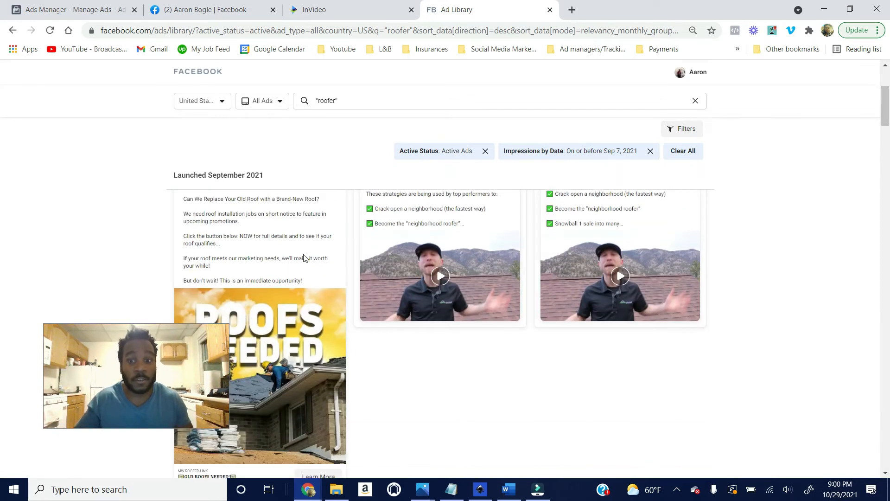
Step: Compare the copy and images of the other long-running September and August 2021 roofer ads, including Ricardo Public Adjusters, Wholesale Roofers and Jose Roofing
scroll(398, 309, down, 3)
scroll(398, 310, down, 2)
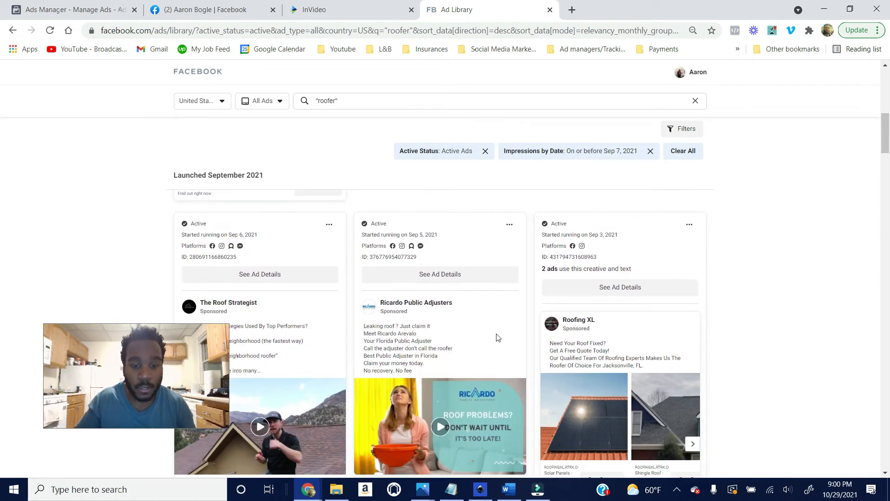
scroll(445, 339, down, 1)
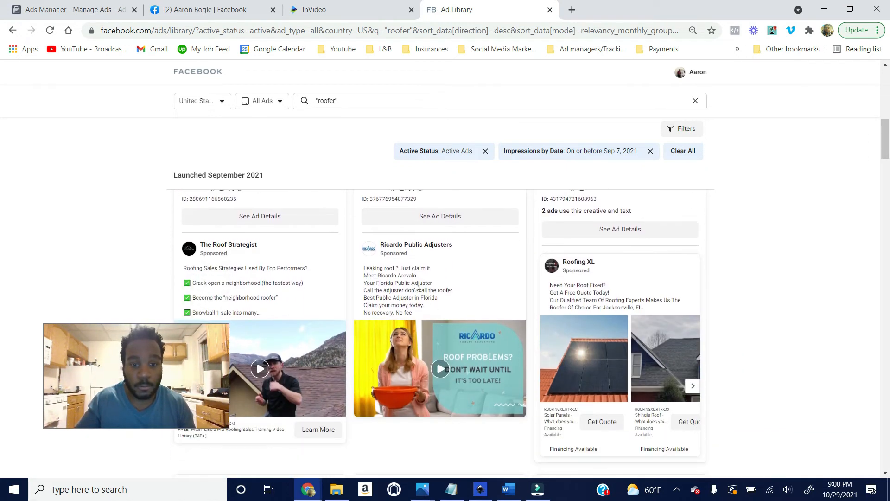
drag(363, 268, 434, 274)
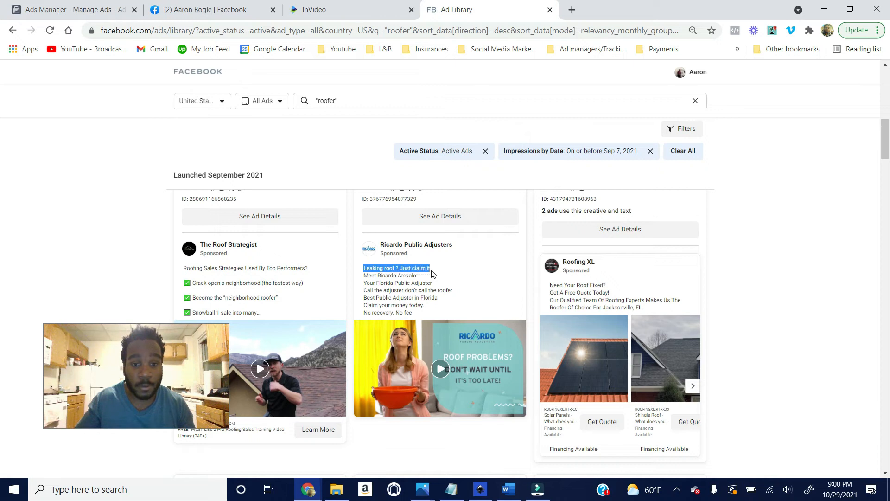
scroll(433, 274, down, 1)
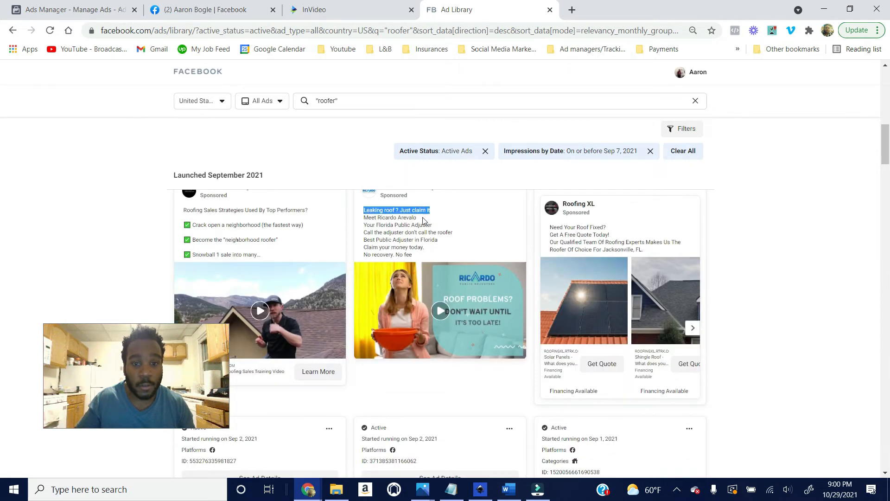
scroll(395, 208, down, 8)
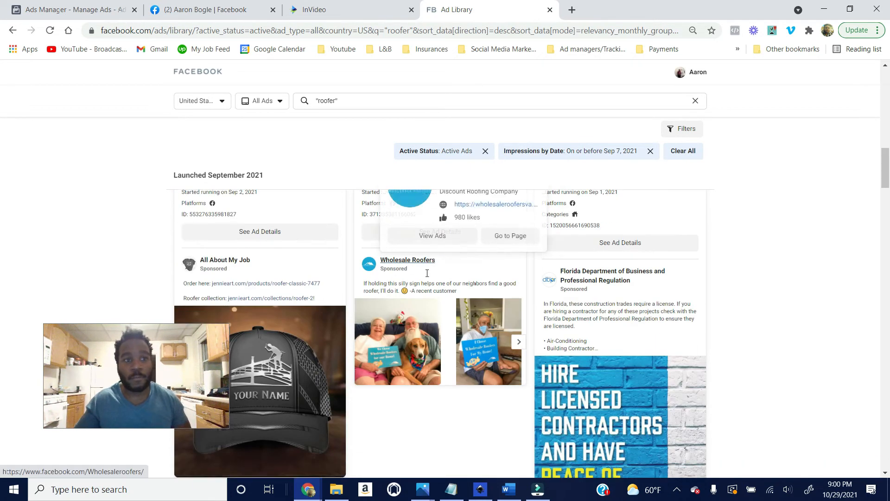
scroll(425, 277, down, 7)
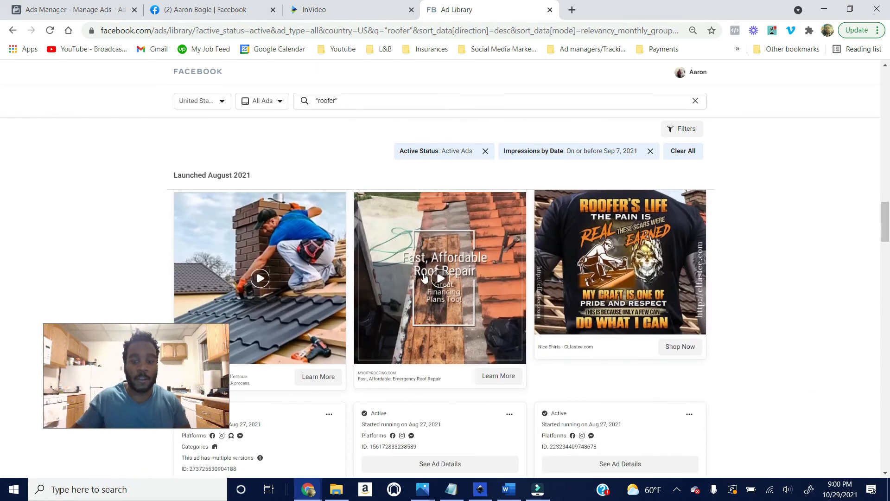
scroll(431, 282, down, 8)
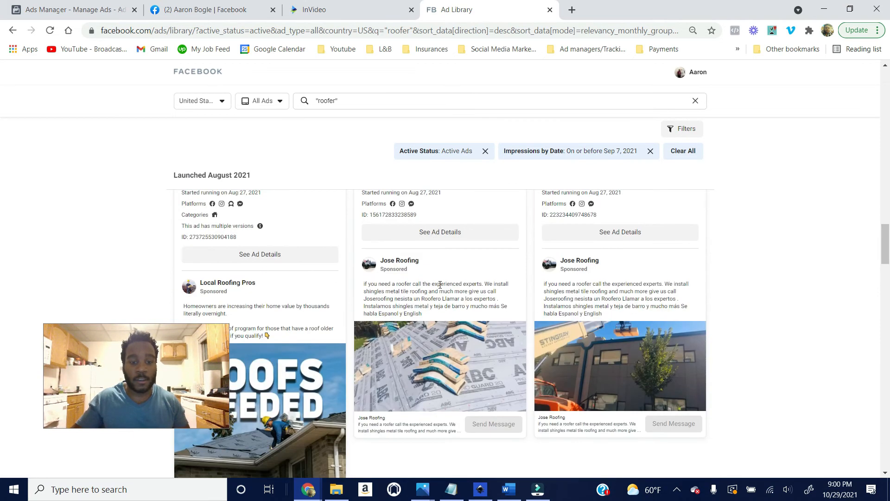
scroll(371, 303, up, 4)
scroll(324, 308, down, 4)
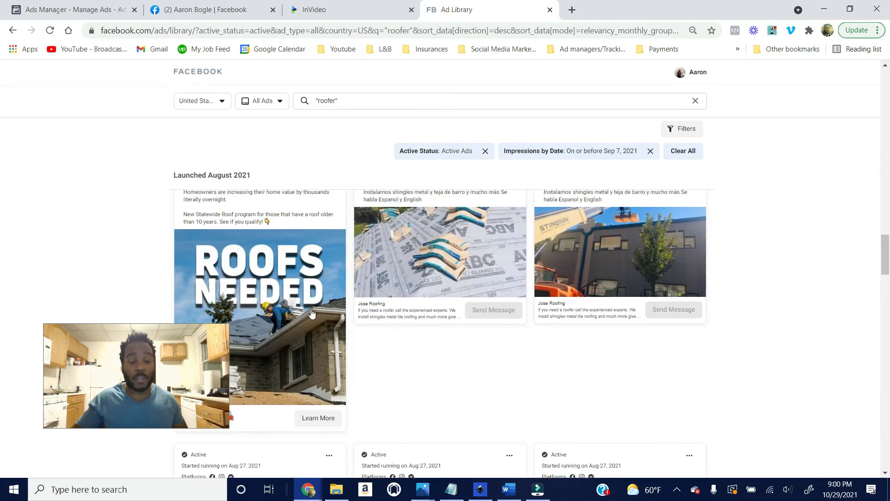
scroll(323, 309, up, 3)
scroll(420, 280, down, 3)
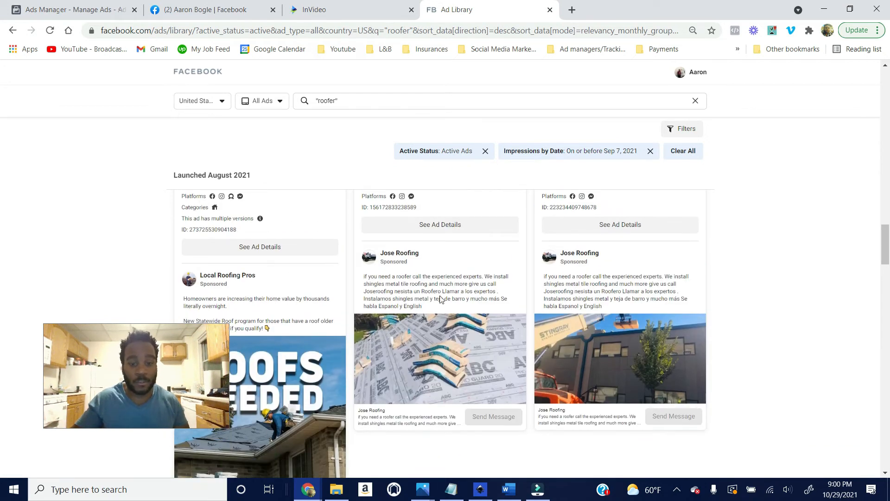
Step: Look through the remaining roofer ads launched in August 2021, comparing their copy, images and offers
scroll(445, 301, down, 4)
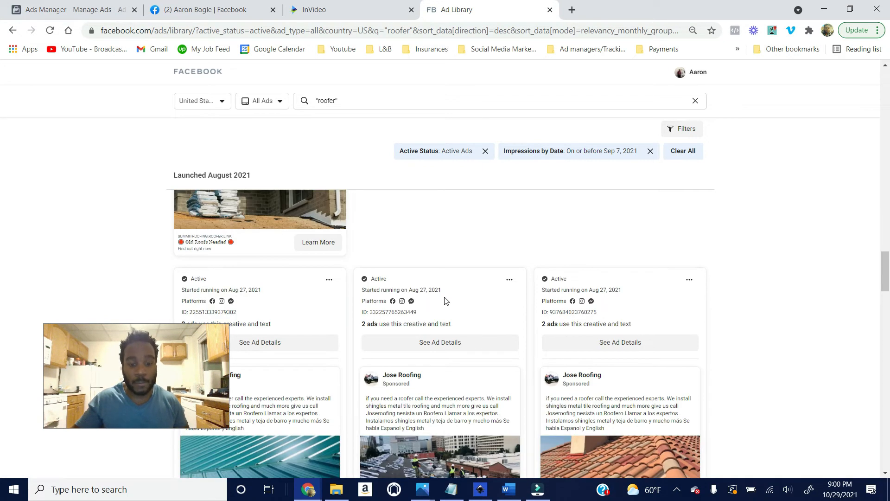
scroll(445, 300, down, 3)
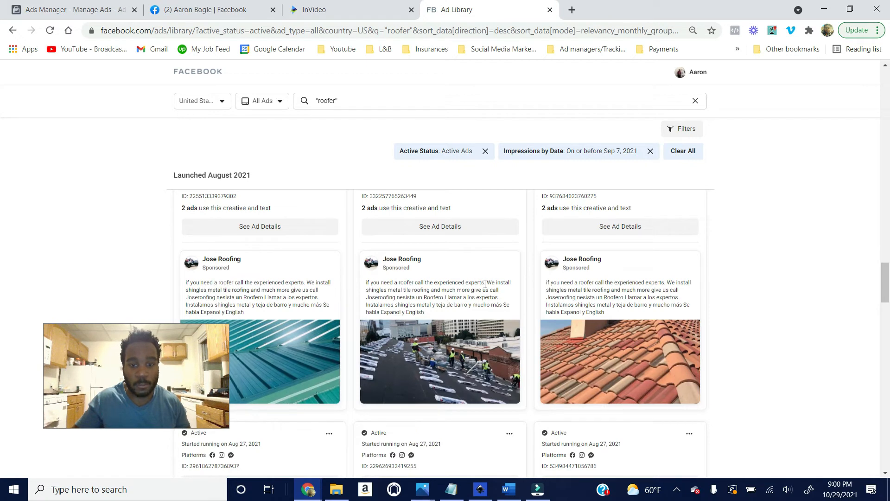
scroll(464, 295, down, 1)
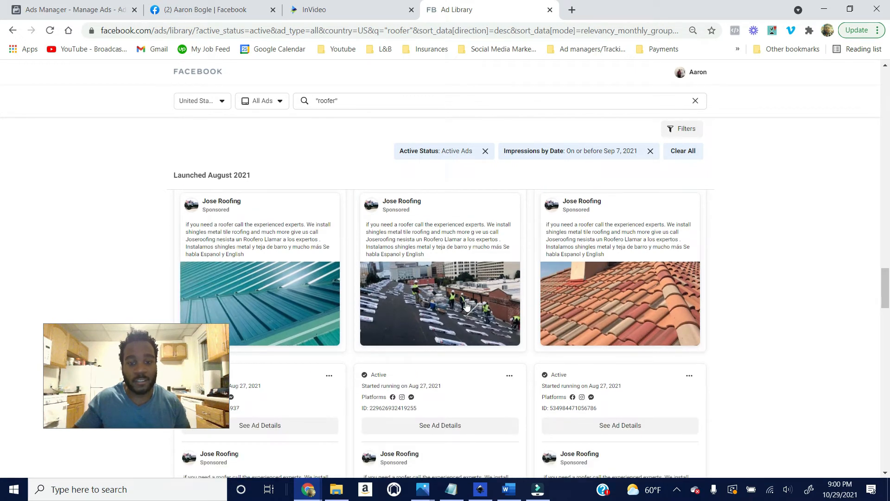
scroll(460, 310, down, 1)
scroll(459, 308, down, 8)
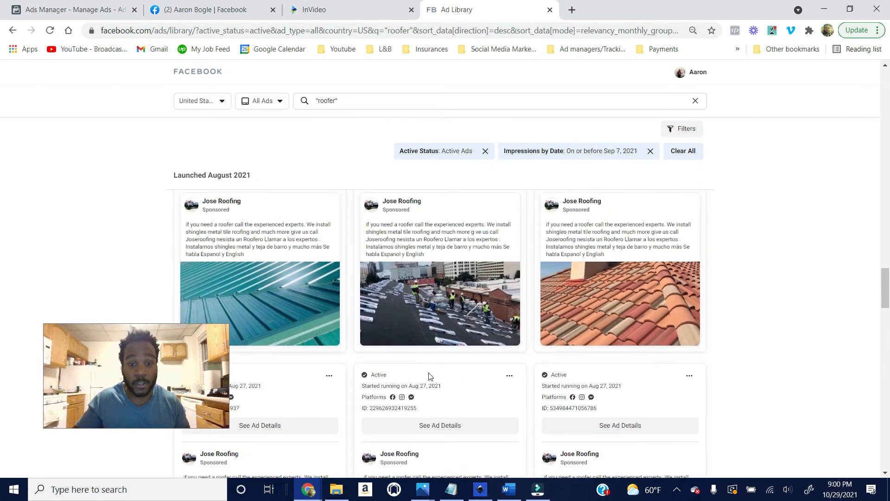
scroll(431, 375, down, 5)
scroll(490, 297, down, 9)
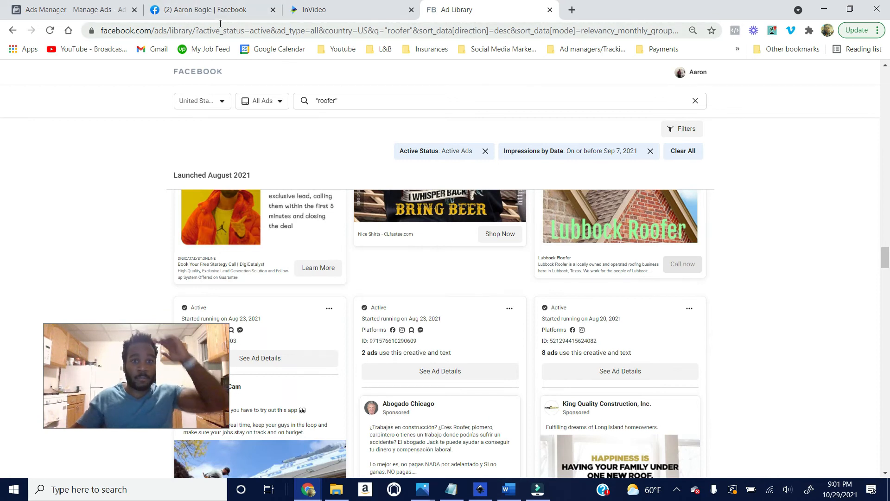
Step: Switch to Ads Manager and check the media options for the creative of the Shock short copy ad
click(75, 8)
scroll(352, 303, down, 3)
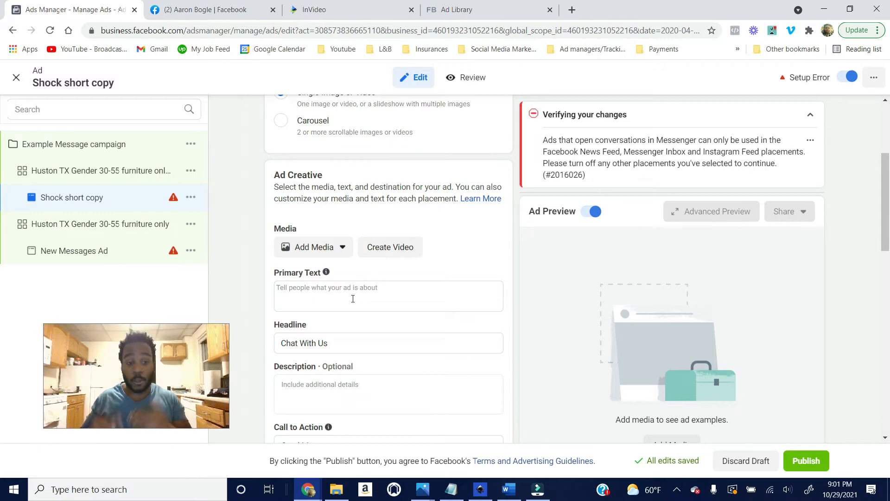
click(327, 252)
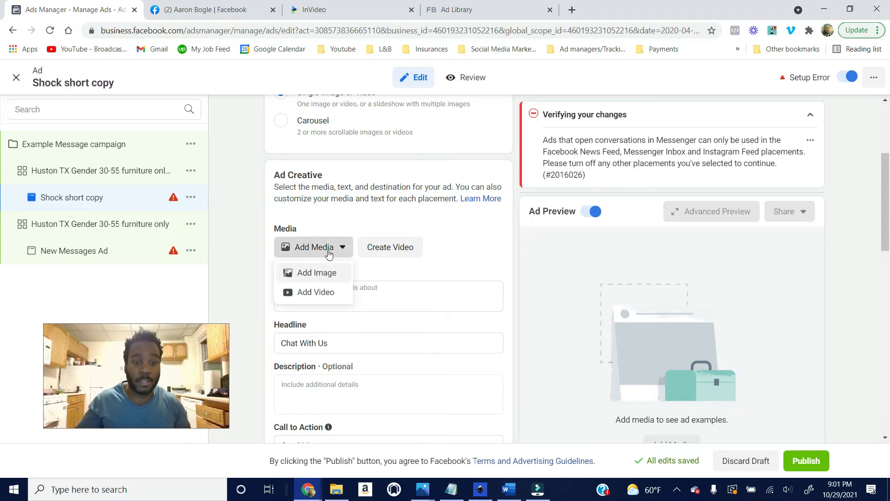
click(475, 260)
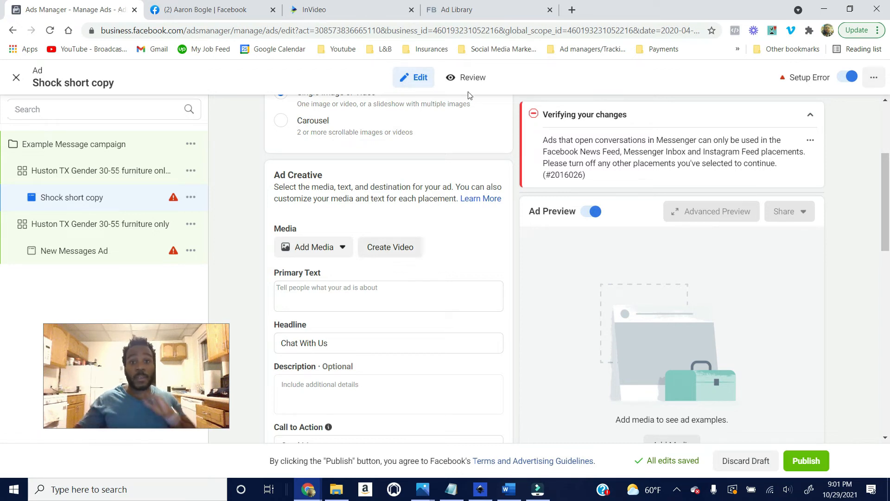
Step: Return to the Ad Library and review the August 2021 roofer ads again, from the DigiCatalyst meme ads to the Wholesale Roofers text ad
click(477, 8)
scroll(498, 367, up, 2)
scroll(498, 368, up, 5)
scroll(463, 368, down, 2)
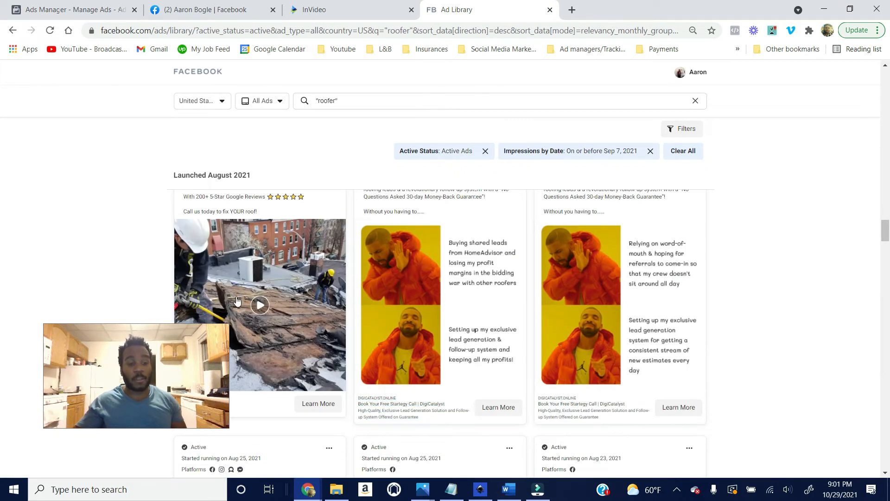
scroll(241, 311, up, 8)
scroll(251, 329, up, 1)
scroll(252, 330, down, 1)
scroll(278, 343, up, 2)
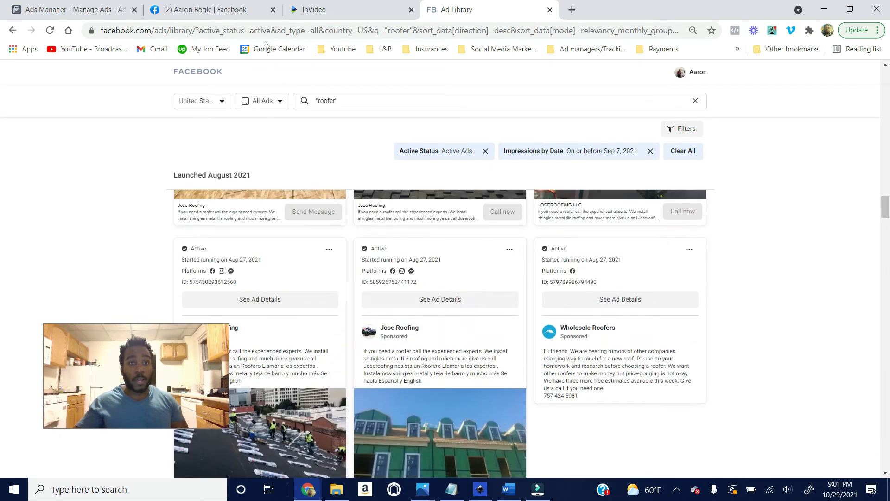
Step: Check the primary text field of the Shock short copy ad in Ads Manager, and revisit the competitors' ad copy in the Ad Library
click(112, 6)
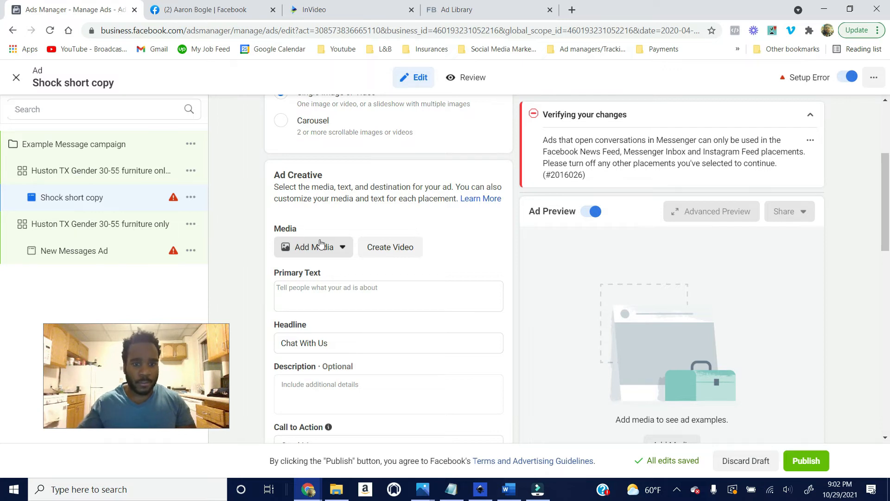
scroll(320, 243, down, 2)
click(321, 175)
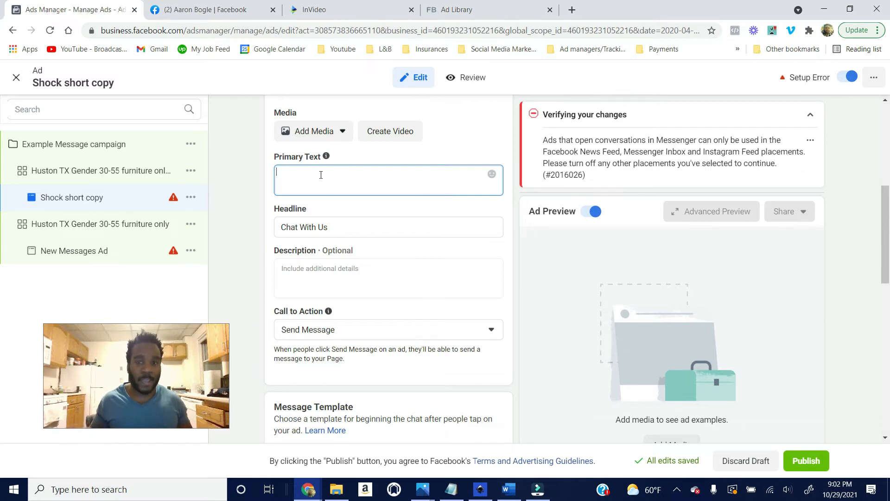
click(459, 10)
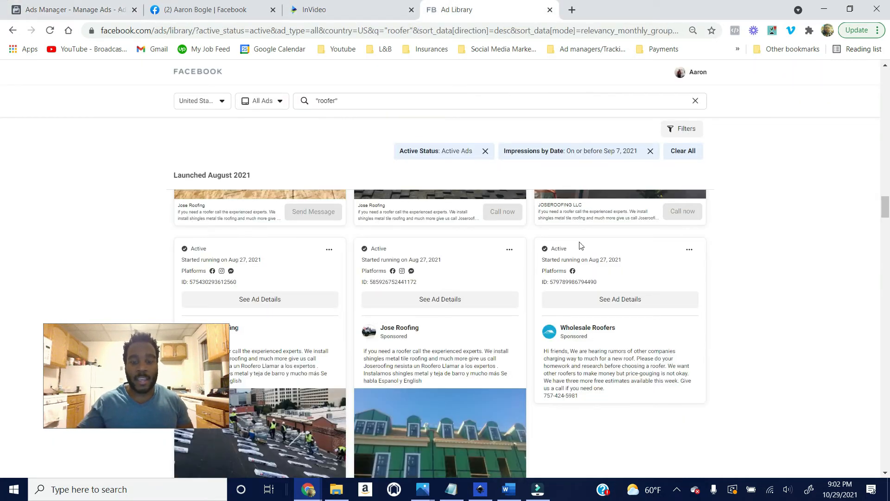
scroll(524, 322, down, 5)
Step: Back in Ads Manager, begin the Shock short copy ad's primary text with the wording "Have you seen any leaks lately"
click(70, 9)
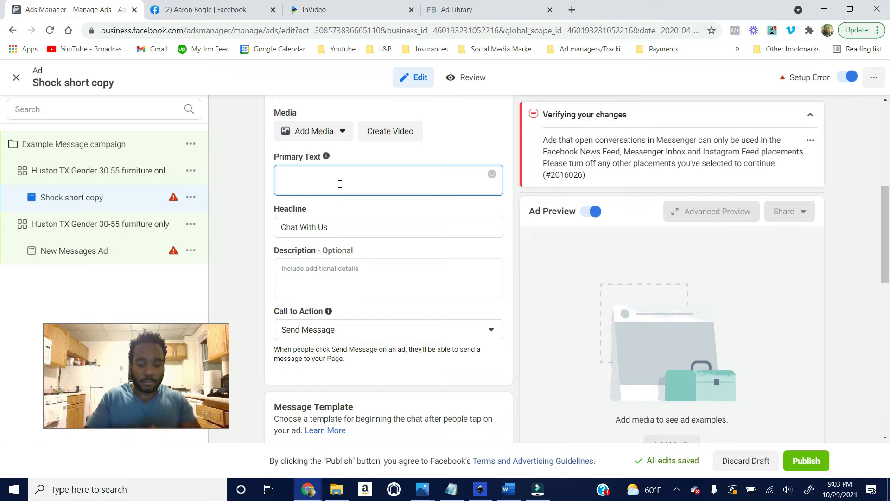
text(HAve you )
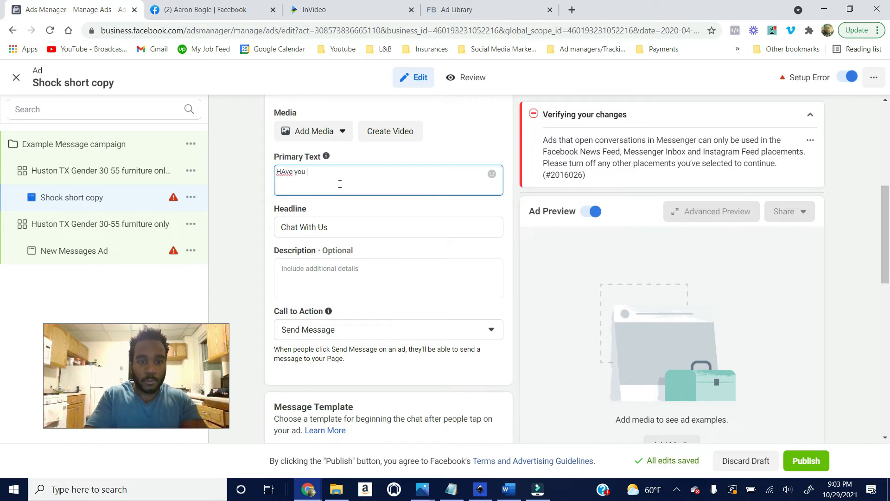
text(seen any leak)
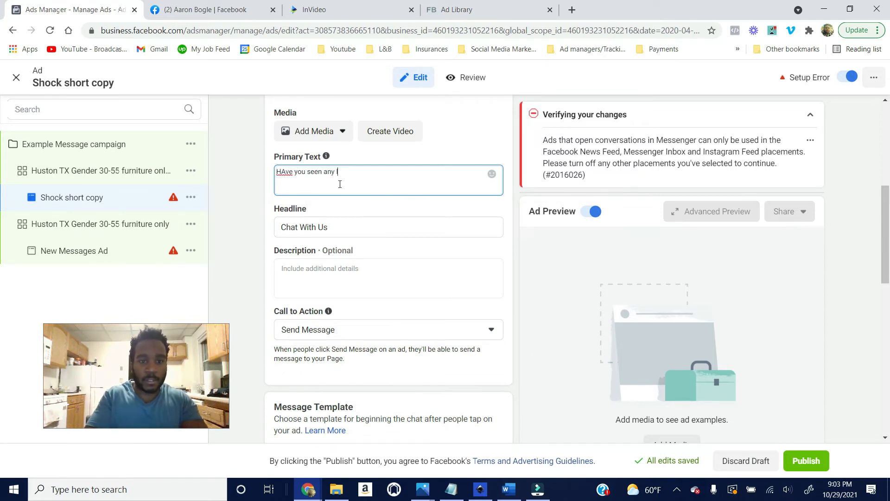
text(s lately)
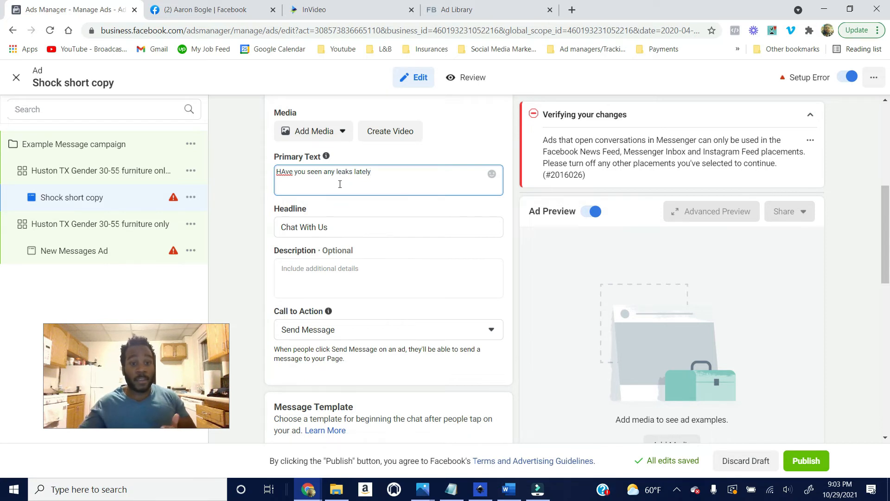
Step: Correct the capitalization of the first word in the primary text to "Have"
right_click(281, 172)
key(Escape)
click(308, 185)
Step: Continue the primary text after "lately" with ". Keep your home safe any clean by getting fixed for a low cost"
click(379, 170)
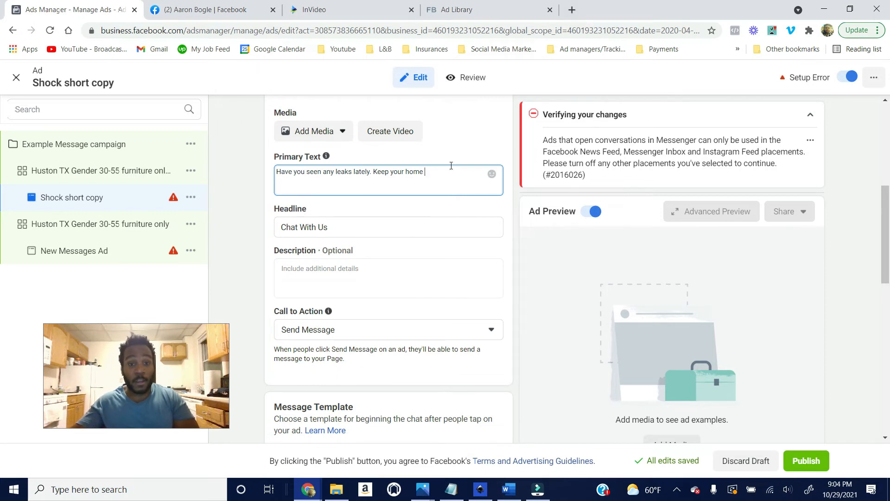
text(safe)
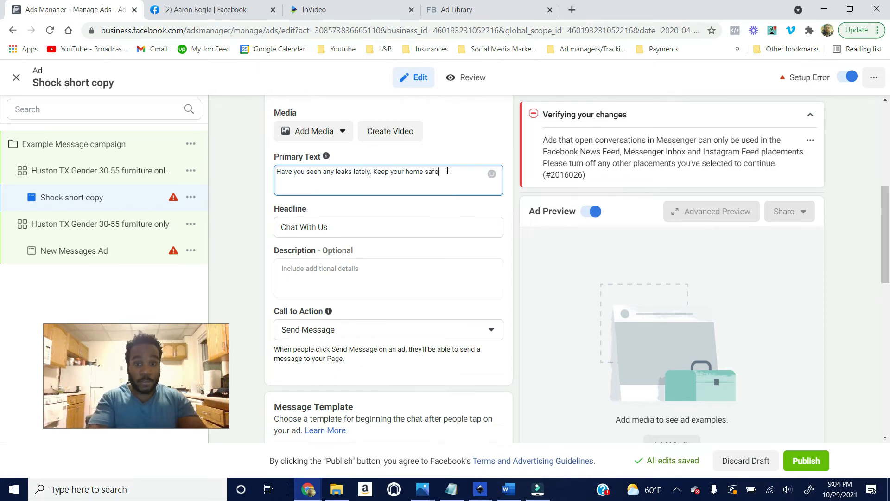
text( and )
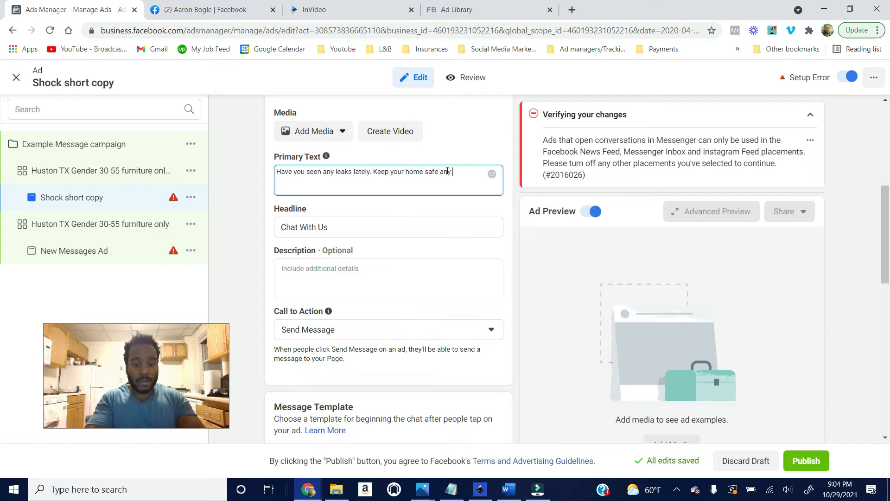
text(clean by getting fixed )
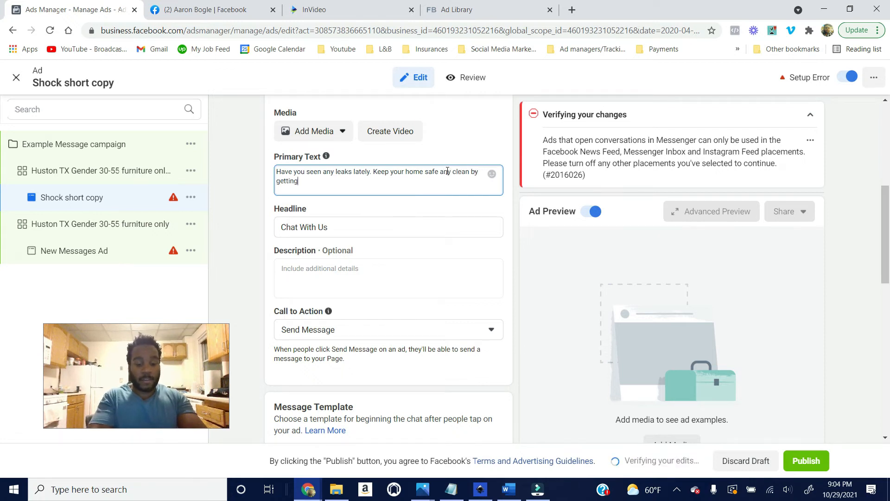
text(for a low cos)
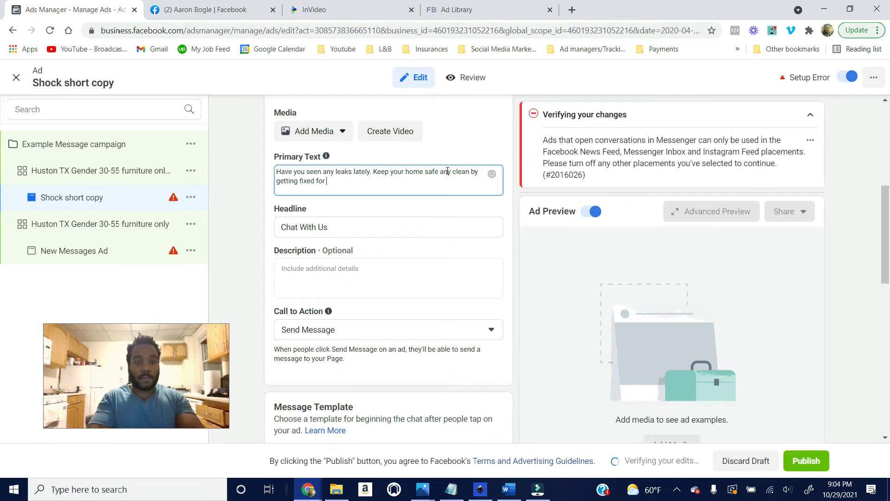
text(t)
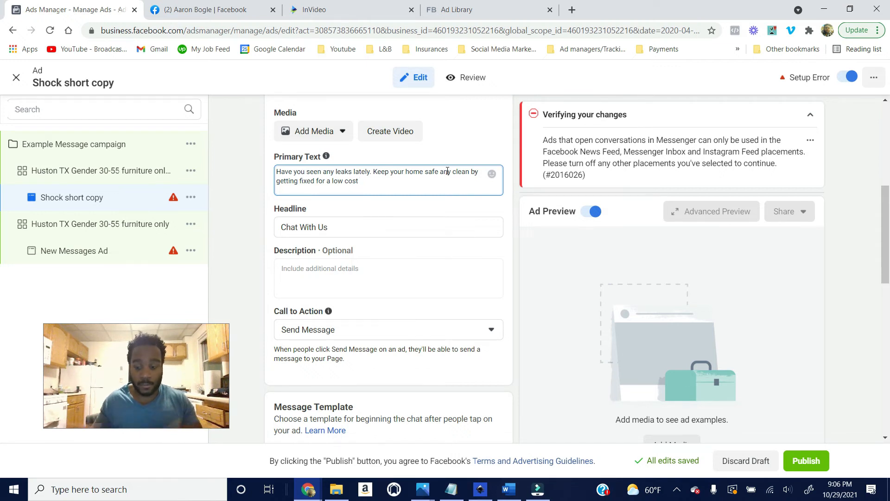
Step: Replace the period after "lately" in the primary text with a question mark
click(372, 171)
key(BackSpace)
text(?)
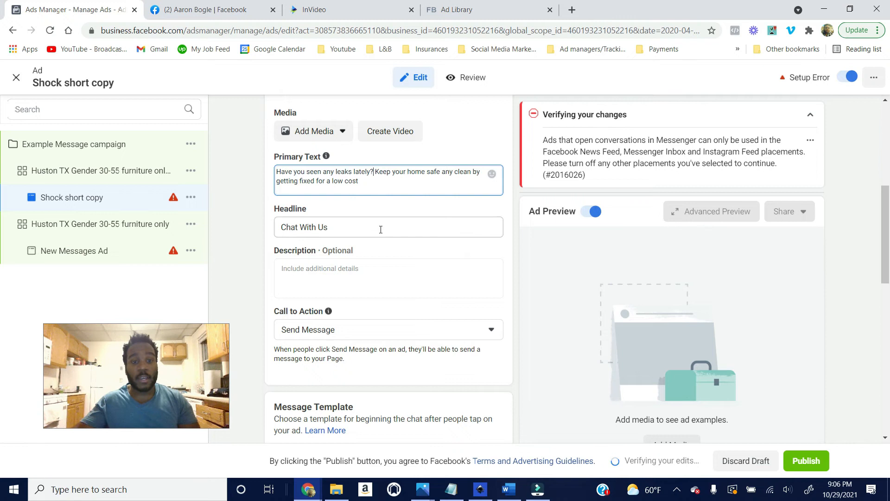
scroll(378, 225, down, 1)
scroll(385, 209, up, 2)
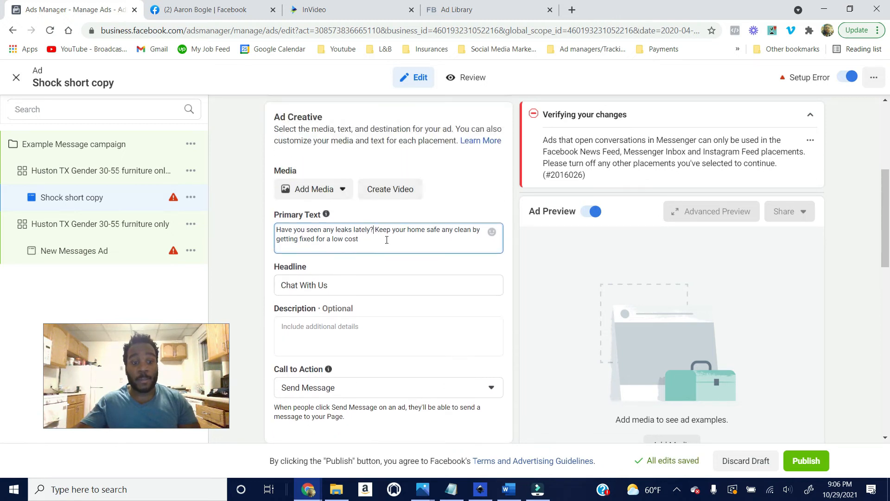
scroll(374, 265, down, 1)
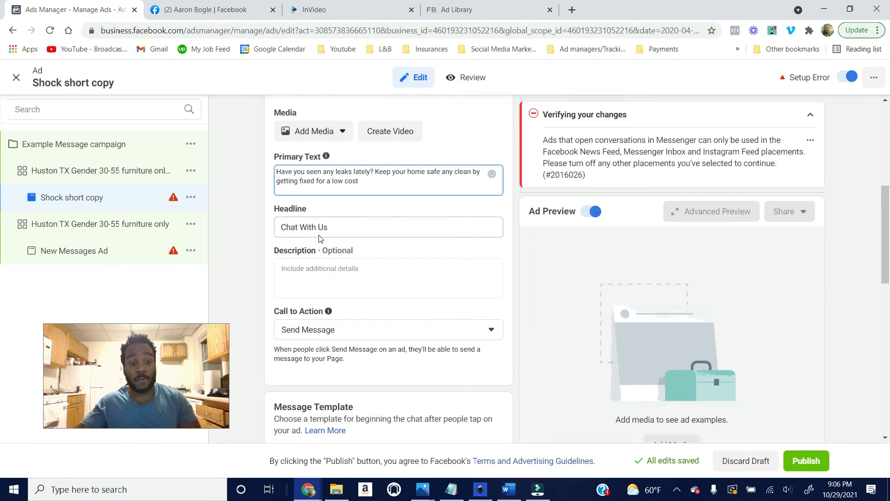
Step: Add the opening line "Hey Hustone we got something special for your" above the leak question, separated by a blank line
click(366, 183)
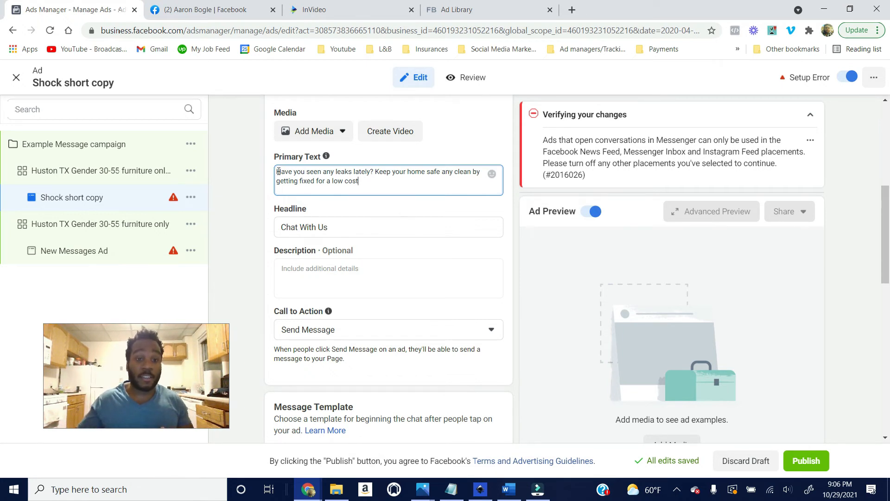
key(Return)
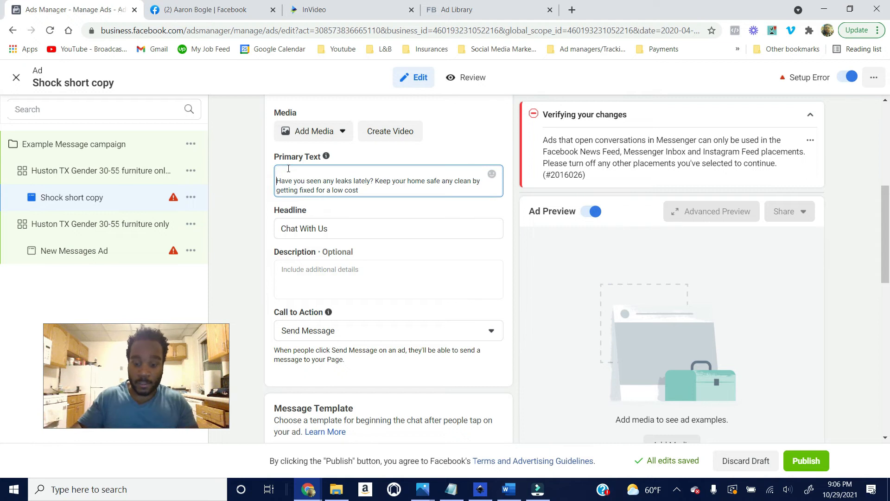
text(Hey)
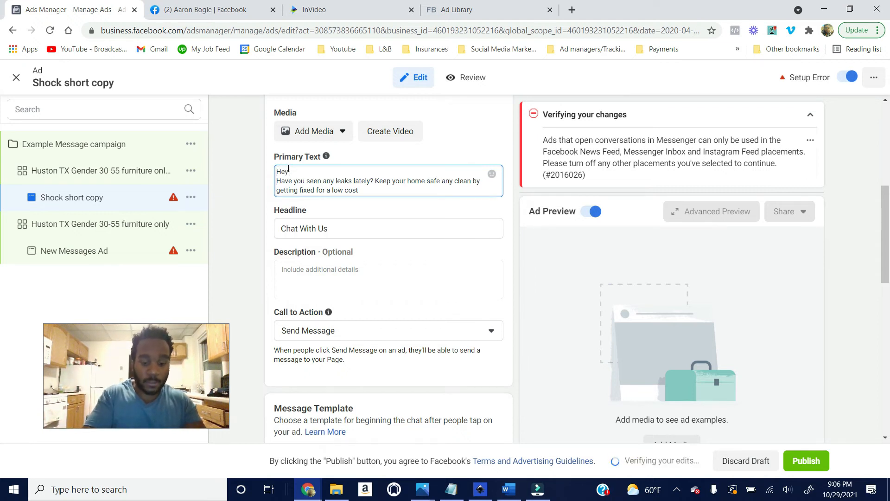
text( Hustone w)
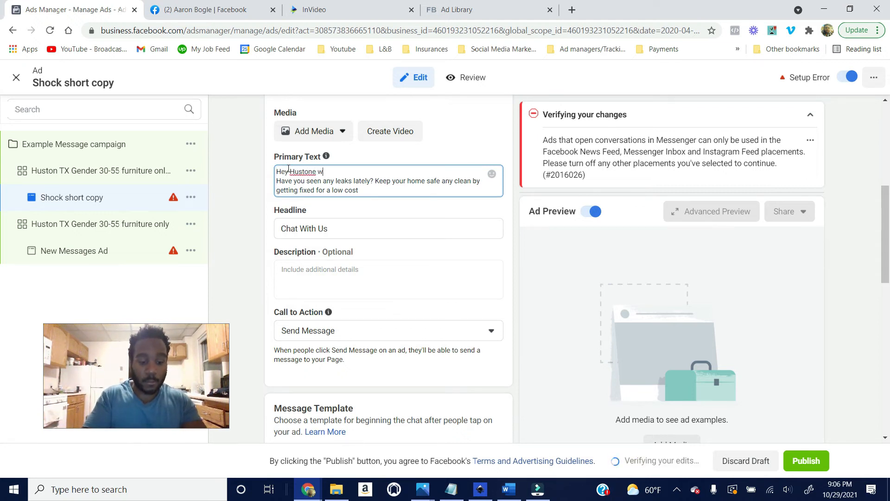
text(e got somethin)
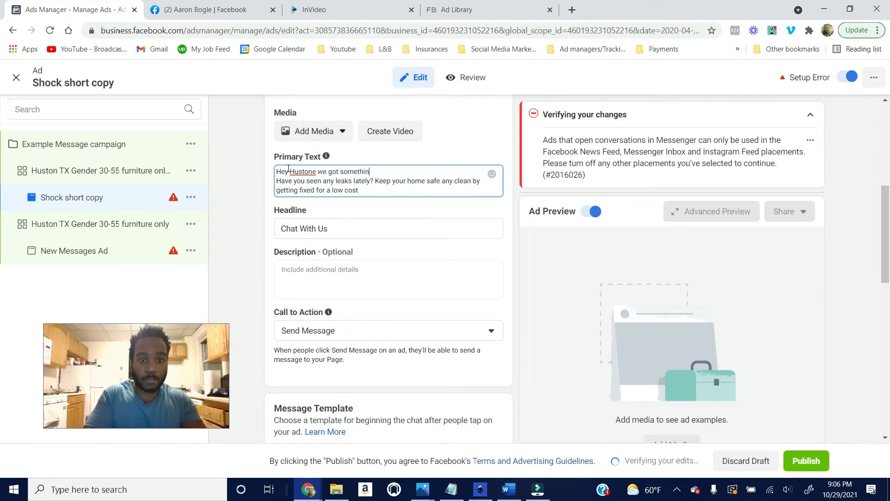
text(g special )
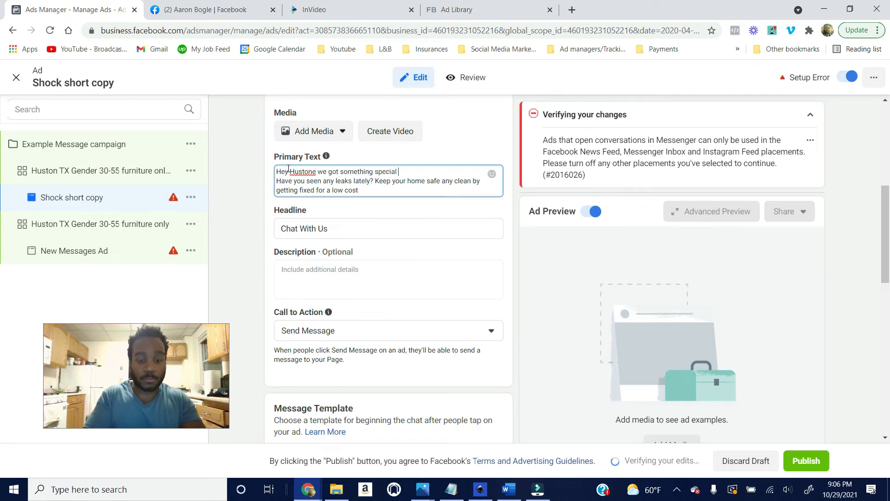
text(for your)
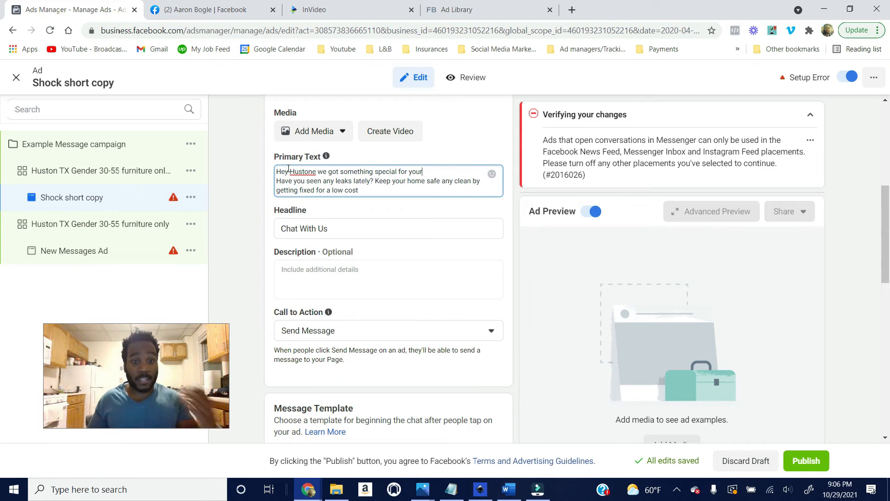
key(Return)
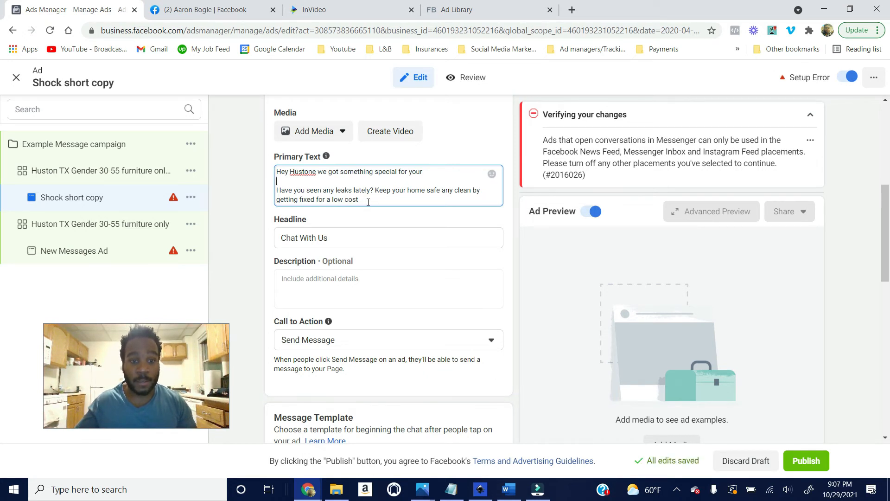
Step: Replace "a low cost" at the end of the primary text with "FREE. For a limited time"
drag(368, 202, 330, 200)
triple_click(333, 194)
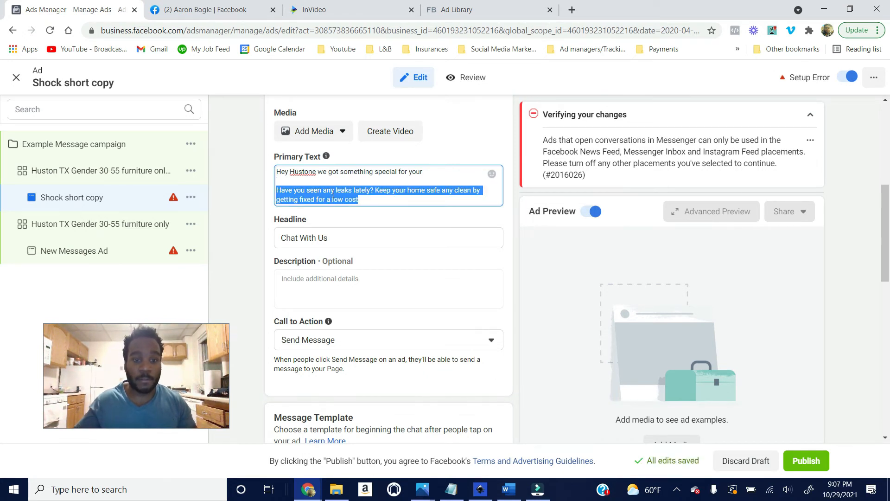
click(361, 197)
key(BackSpace)
key(BackSpace)
key(BackSpace)
key(BackSpace)
key(BackSpace)
key(BackSpace)
key(BackSpace)
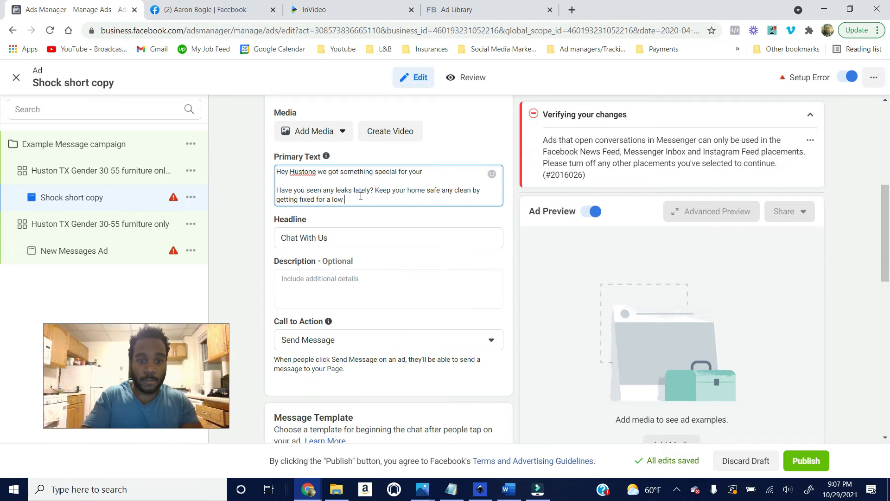
key(BackSpace)
key(BackSpace)
key(BackSpace)
text(FR)
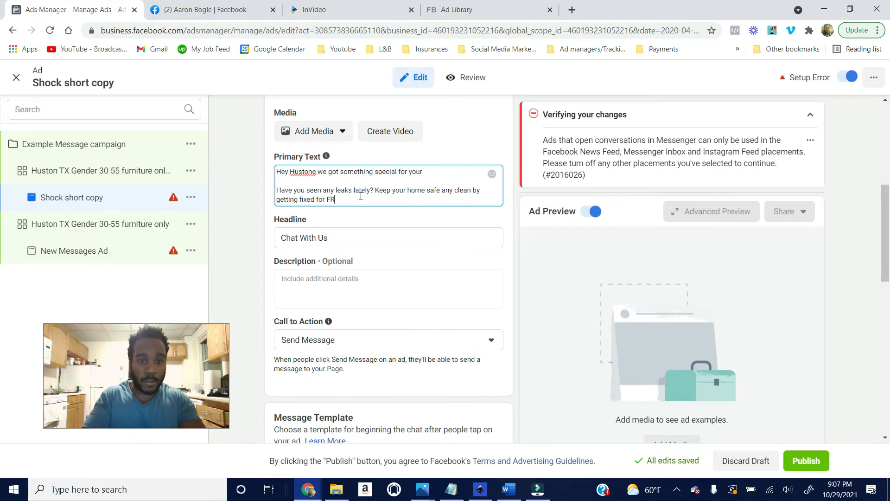
text(EE. For )
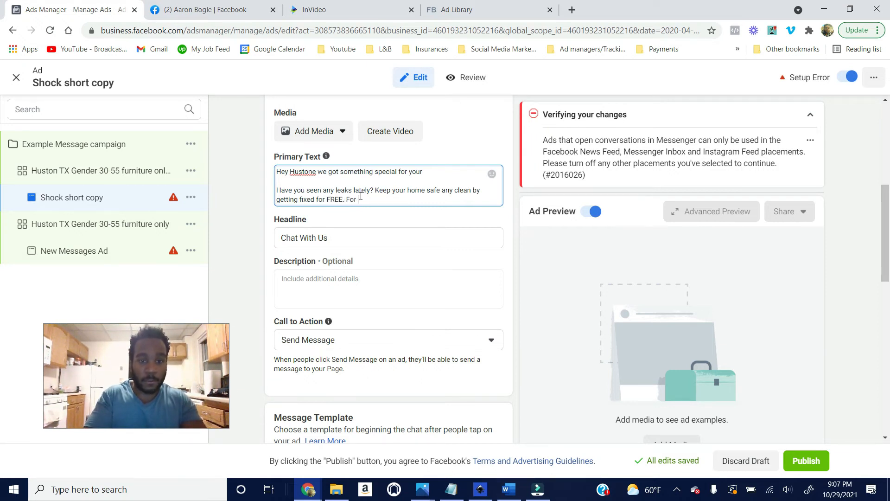
text(a limited)
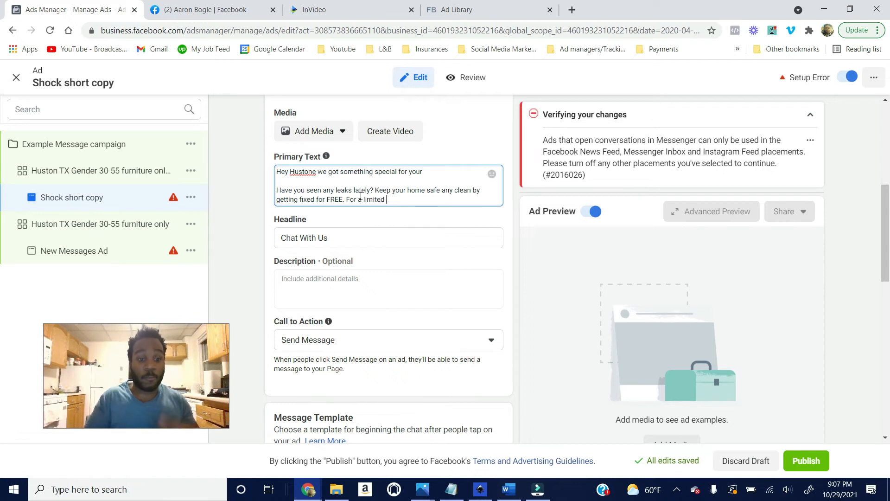
text( time)
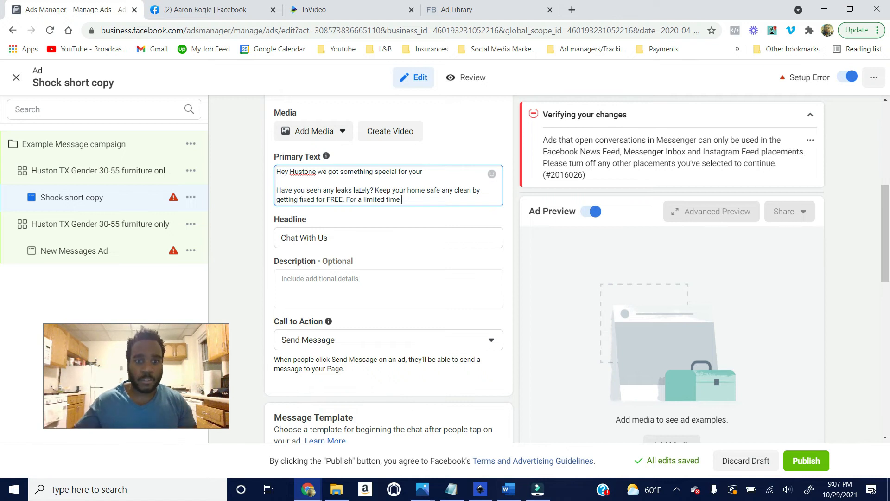
Step: Replace the default headline with "We'll FIx Your Roof for FREE"
triple_click(348, 238)
click(348, 239)
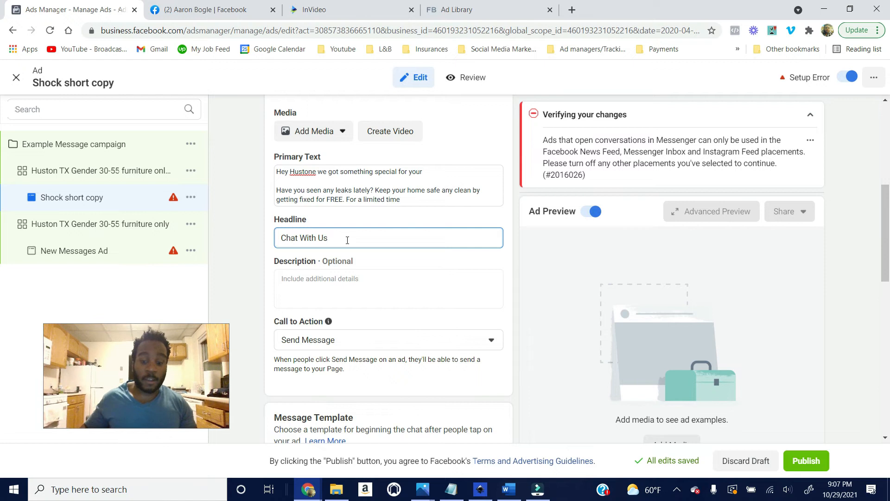
key(BackSpace)
key(BackSpace)
key(BackSpace)
key(BackSpace)
key(BackSpace)
key(BackSpace)
key(BackSpace)
key(BackSpace)
key(BackSpace)
key(BackSpace)
key(BackSpace)
key(BackSpace)
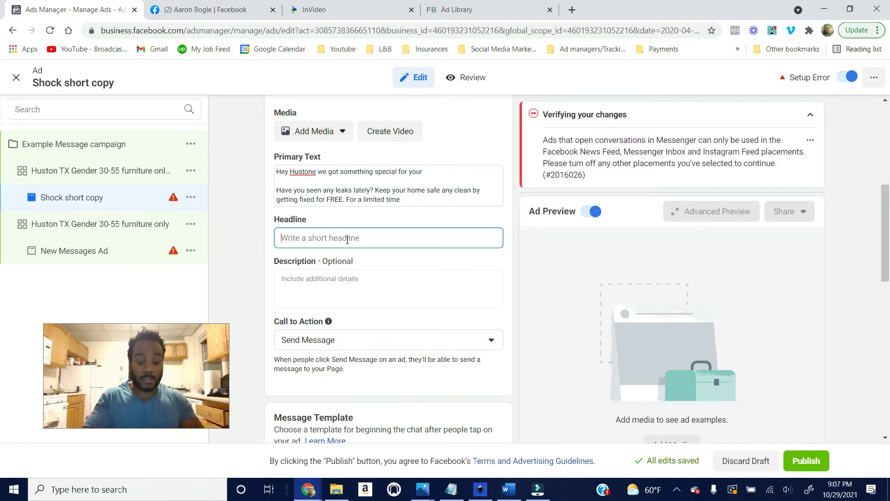
text(We'll)
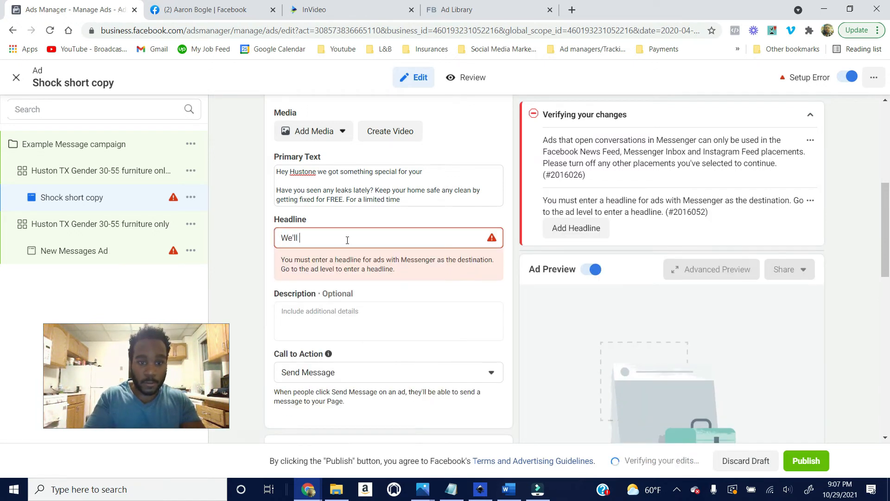
text(Your Roof for FREE)
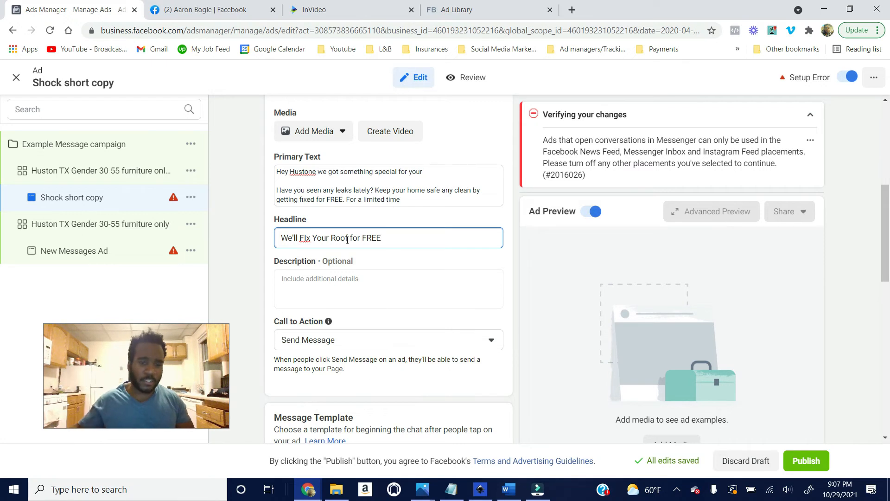
Step: Correct "Hustone" to "Huston" in the opening line of the primary text
click(345, 278)
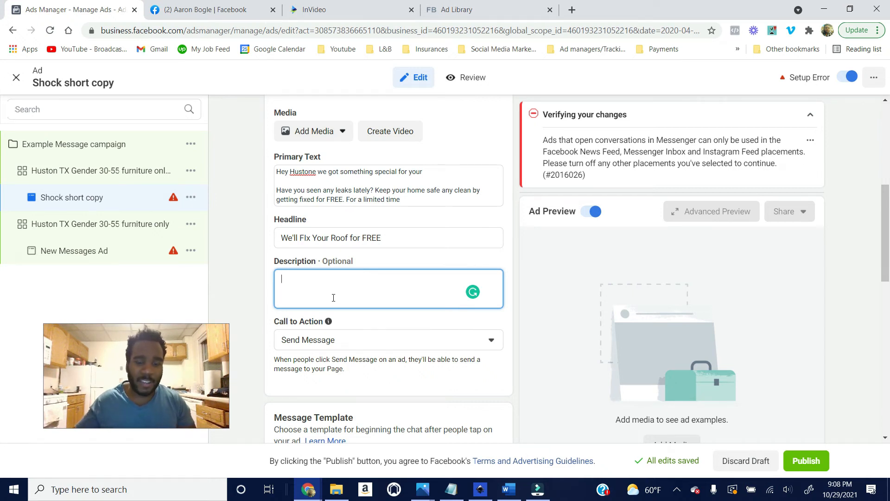
scroll(313, 296, up, 1)
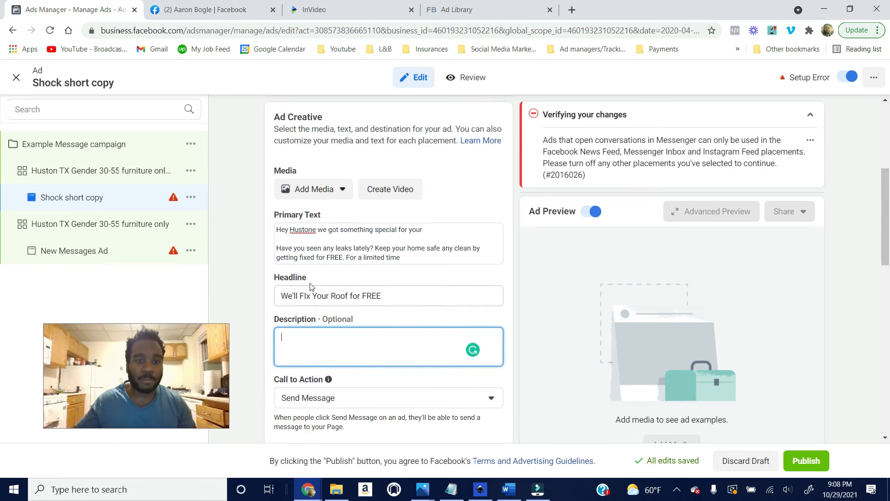
click(317, 230)
key(BackSpace)
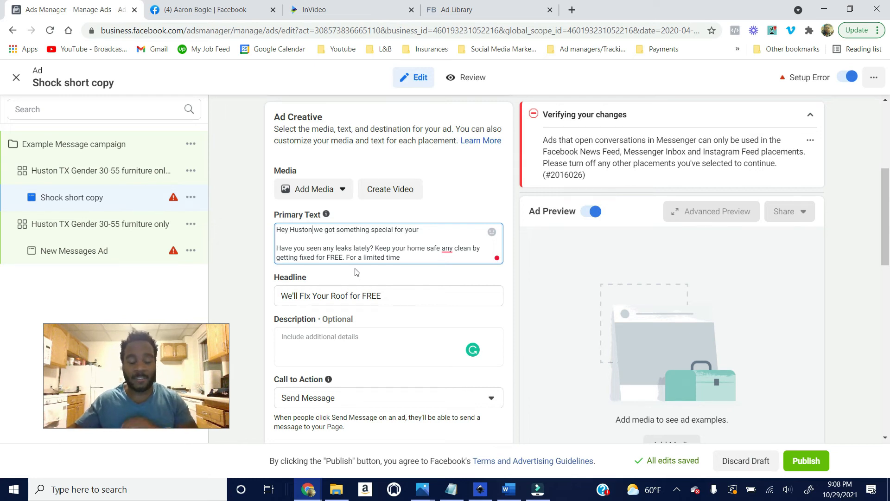
Step: Switch to the Ad Library and examine more of the long-running roofer ads launched in August 2021 for copy ideas
scroll(351, 279, down, 1)
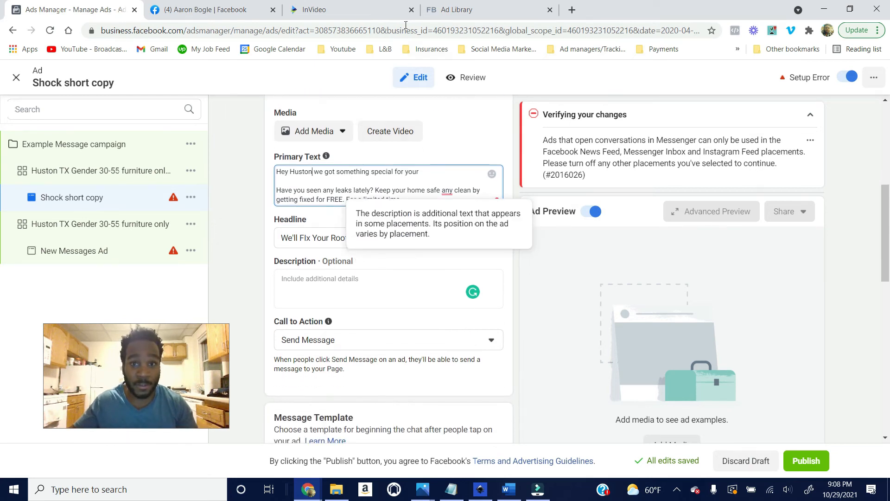
click(467, 11)
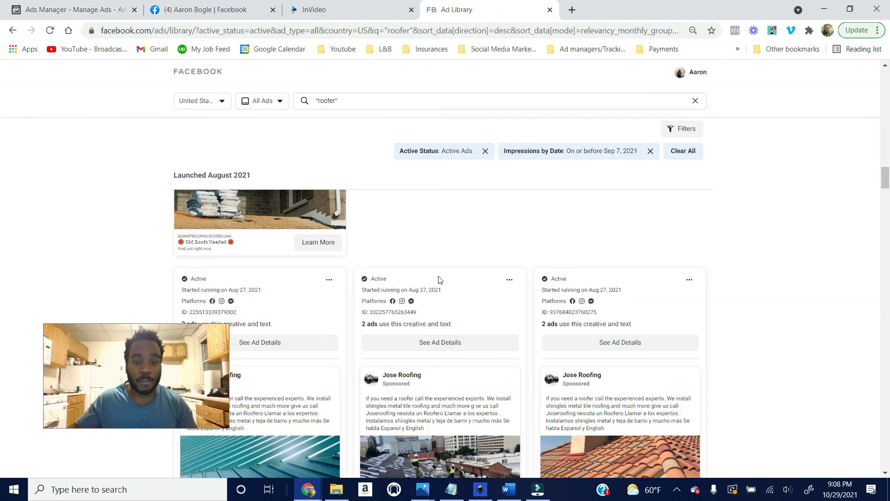
scroll(440, 280, down, 5)
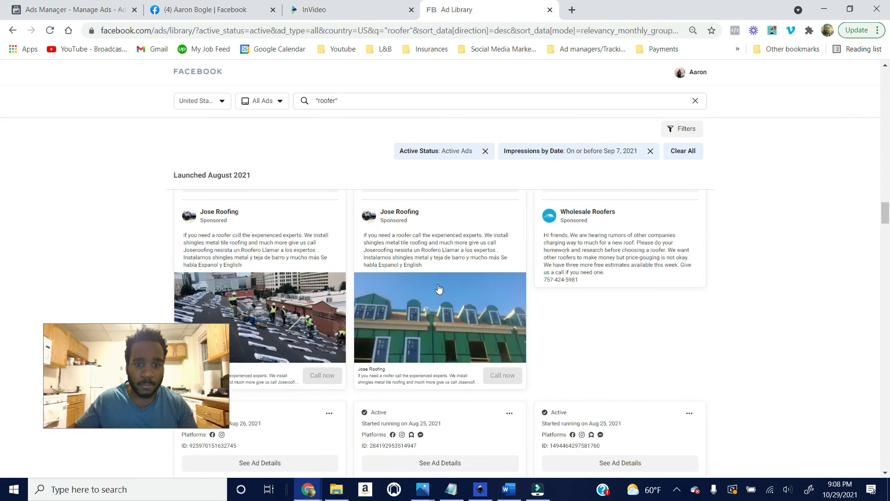
scroll(440, 282, down, 5)
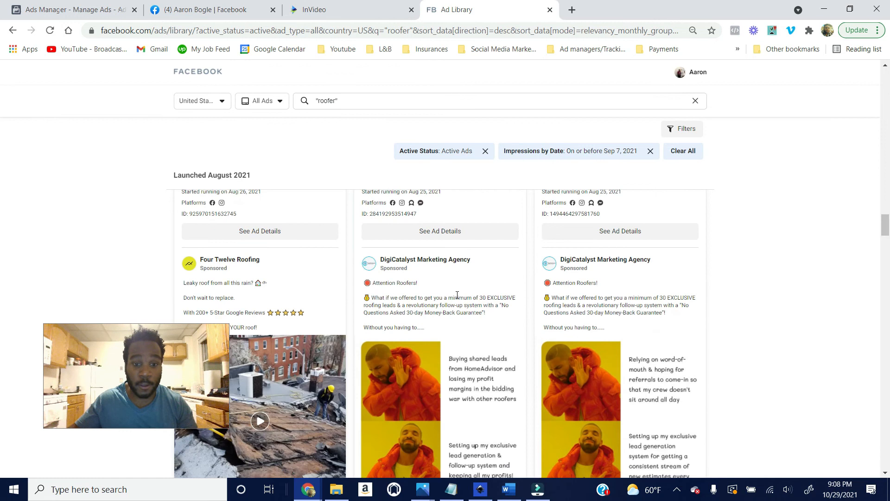
scroll(456, 294, down, 3)
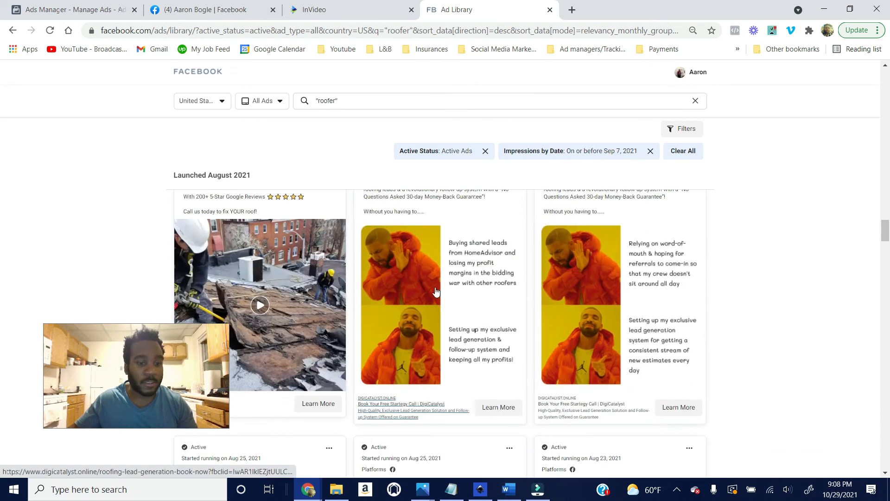
scroll(436, 292, down, 5)
mouse_move(430, 300)
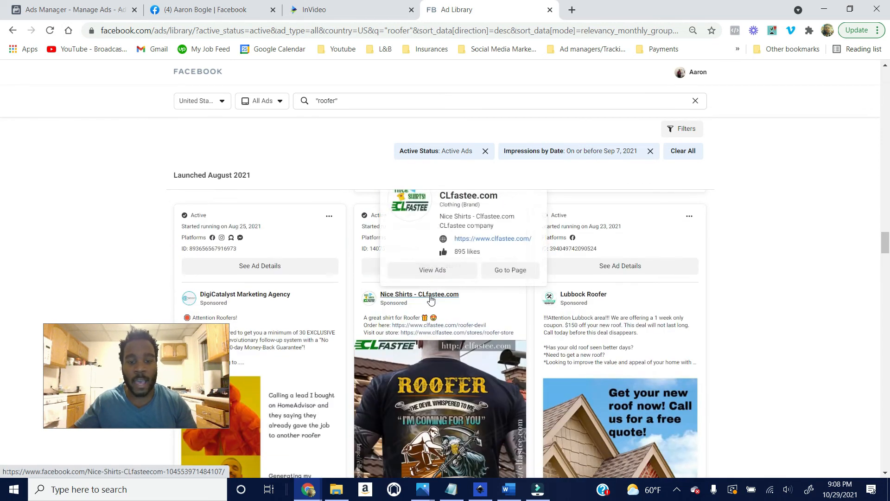
scroll(431, 300, down, 3)
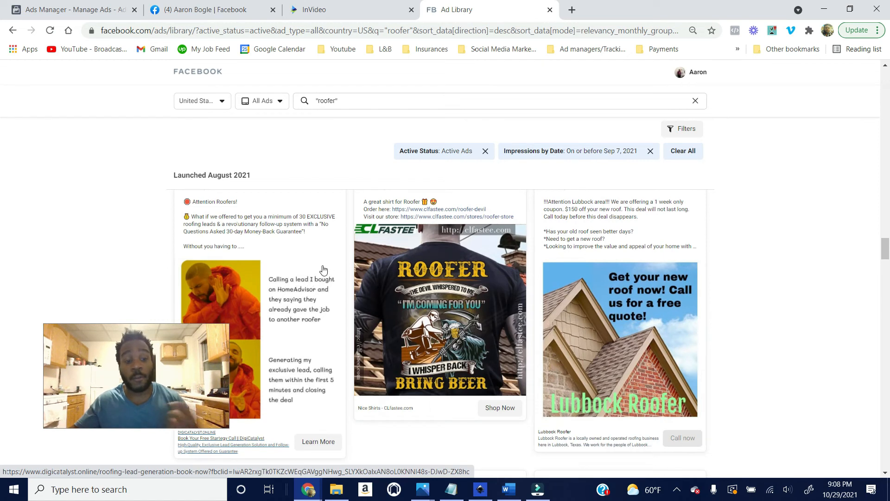
Step: Return to Ads Manager and insert a red circle emoji before "Hey Huston" in the primary text
click(88, 9)
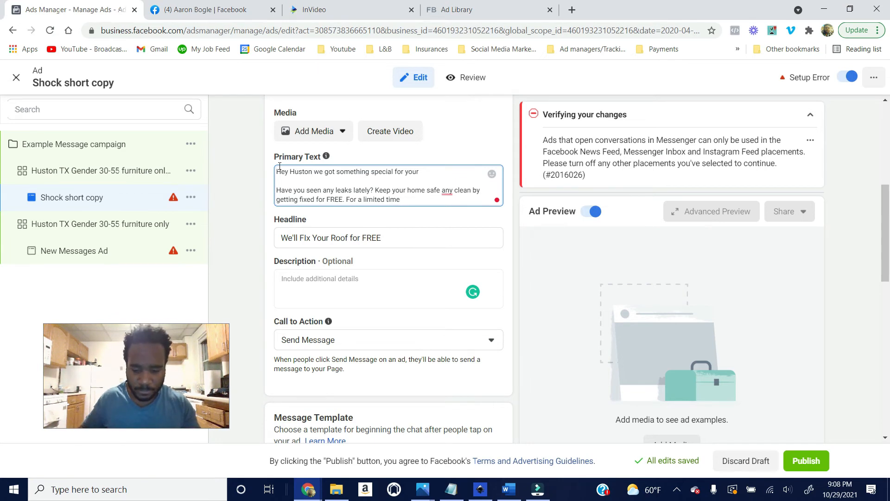
key(super+period)
text(red)
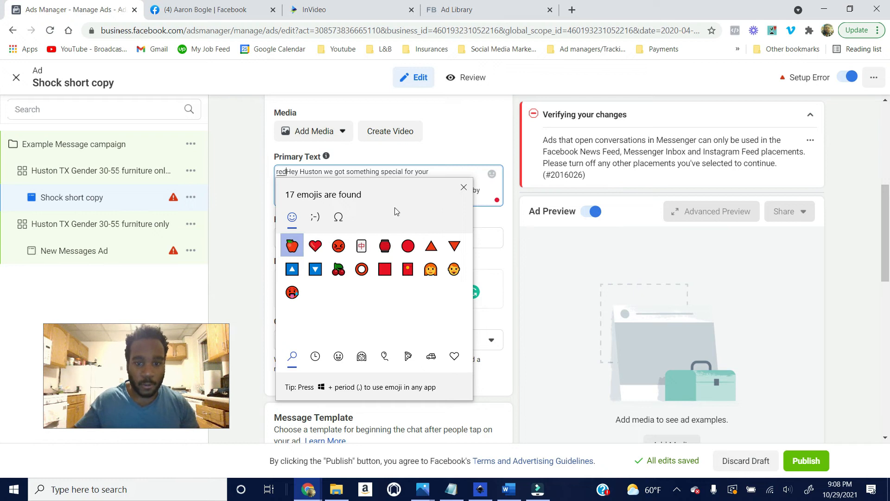
click(408, 245)
click(427, 170)
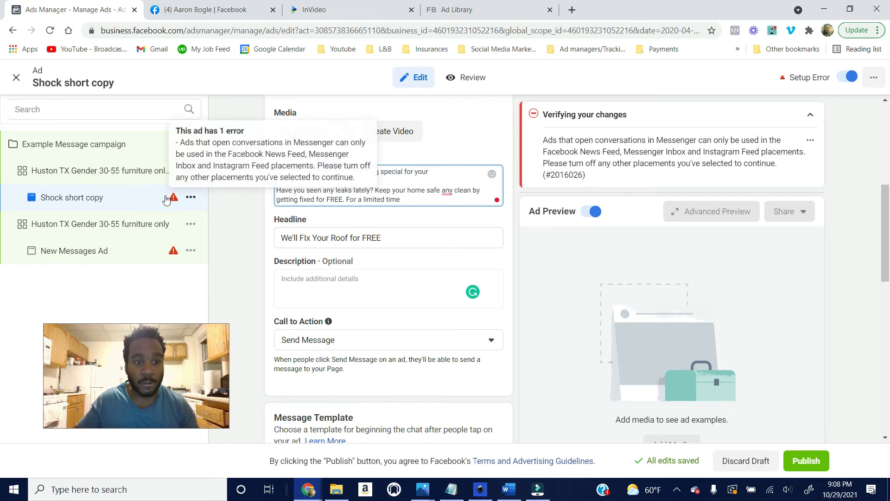
Step: Change the ad's call to action to Learn More
mouse_move(359, 260)
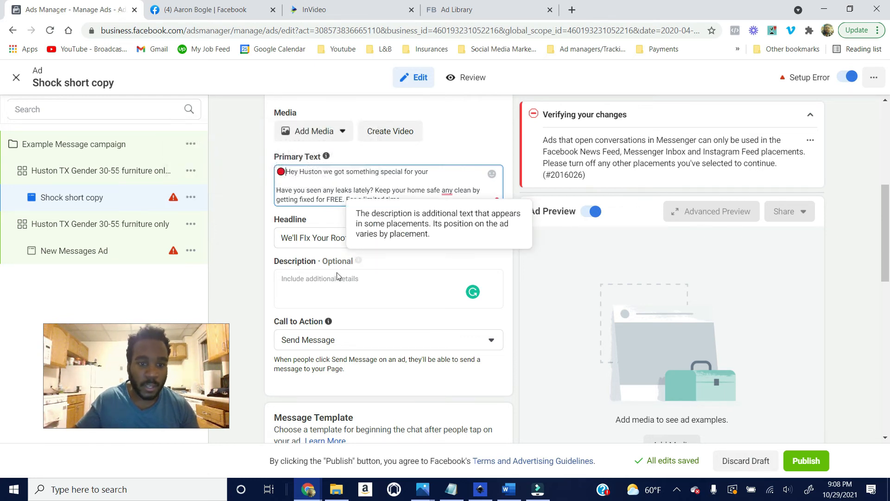
scroll(337, 276, down, 3)
scroll(348, 333, up, 3)
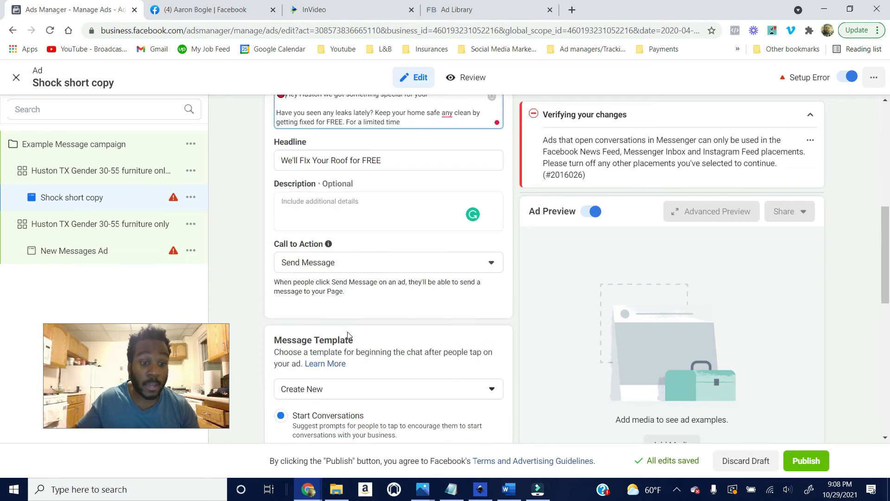
scroll(353, 330, down, 3)
scroll(355, 325, down, 1)
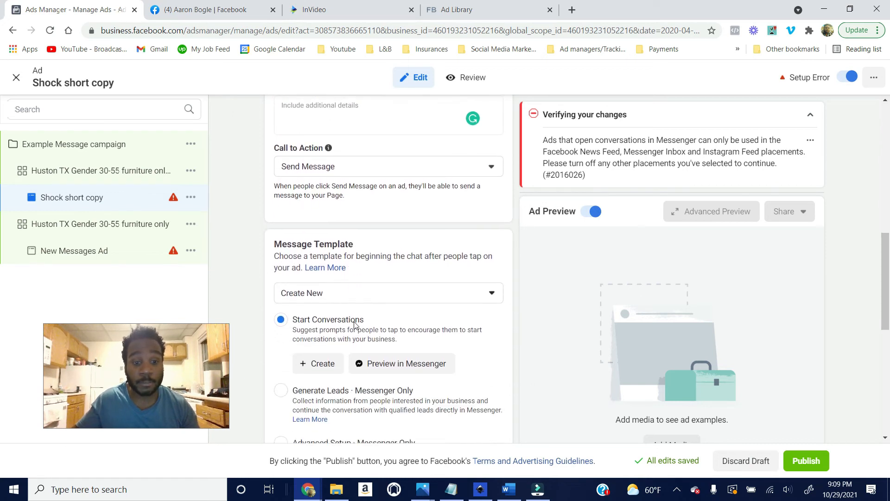
scroll(353, 283, up, 1)
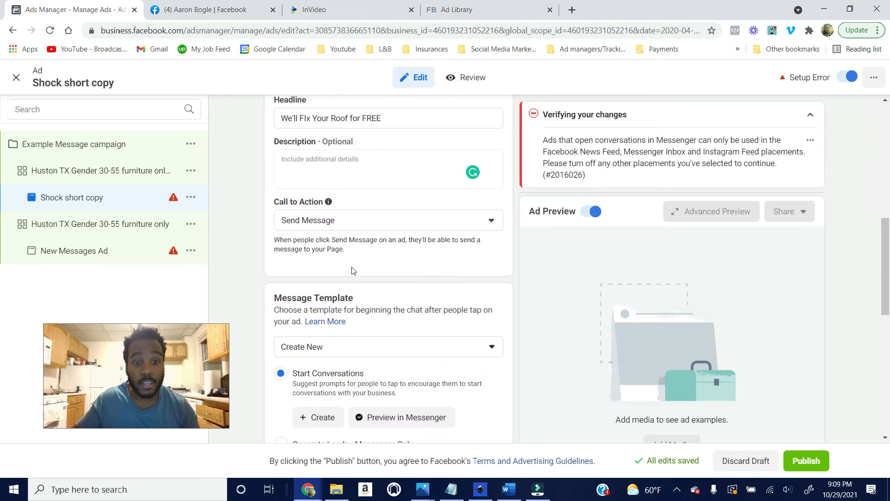
click(364, 227)
scroll(333, 311, down, 1)
scroll(334, 324, up, 1)
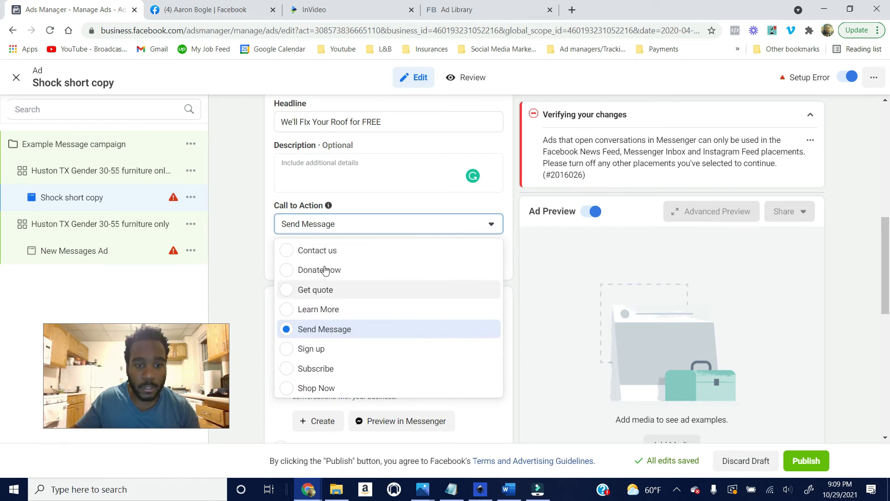
click(332, 251)
click(351, 229)
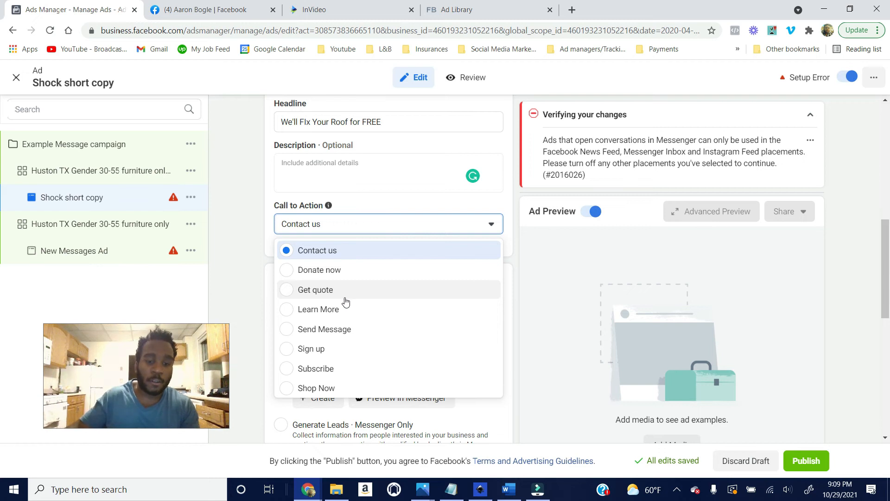
click(332, 310)
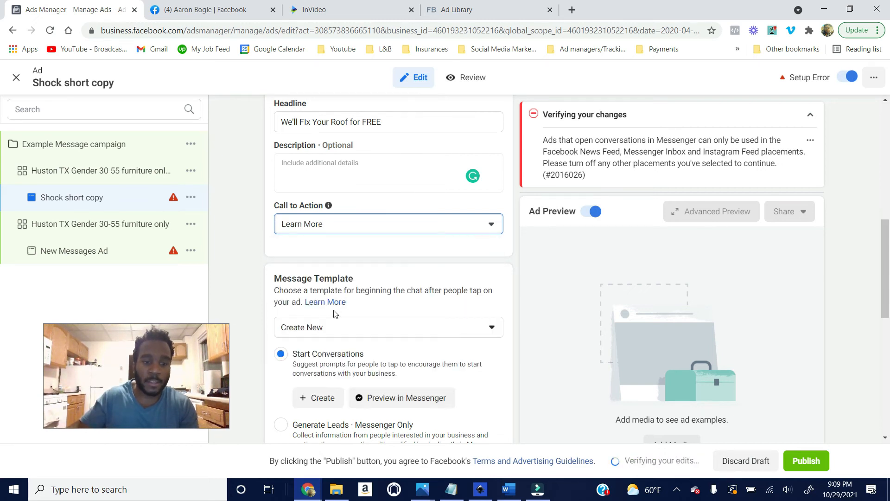
Step: Try the Generate Leads setup for a new message template and return to Start Conversations
scroll(334, 314, down, 3)
click(327, 214)
click(329, 206)
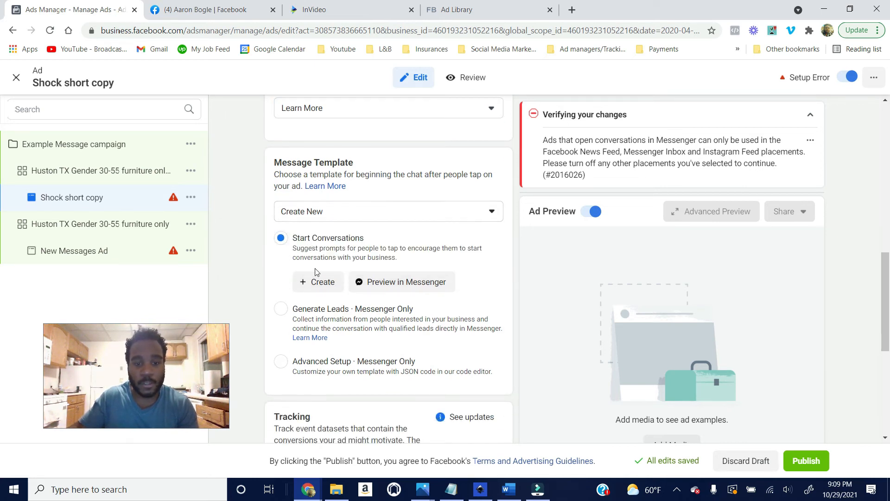
scroll(324, 316, down, 1)
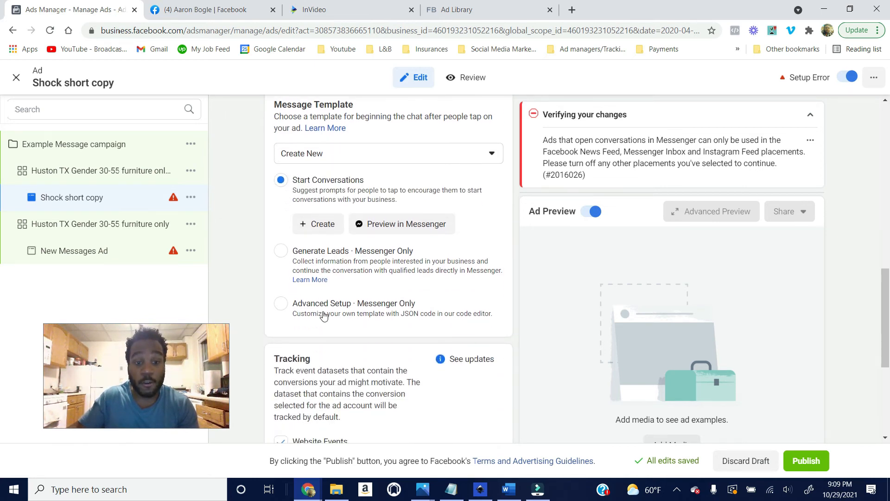
click(289, 256)
scroll(316, 288, up, 1)
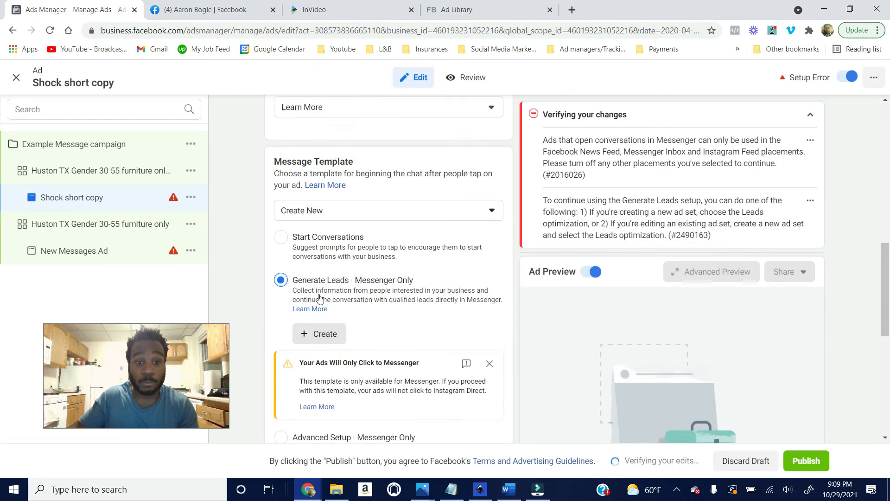
click(286, 241)
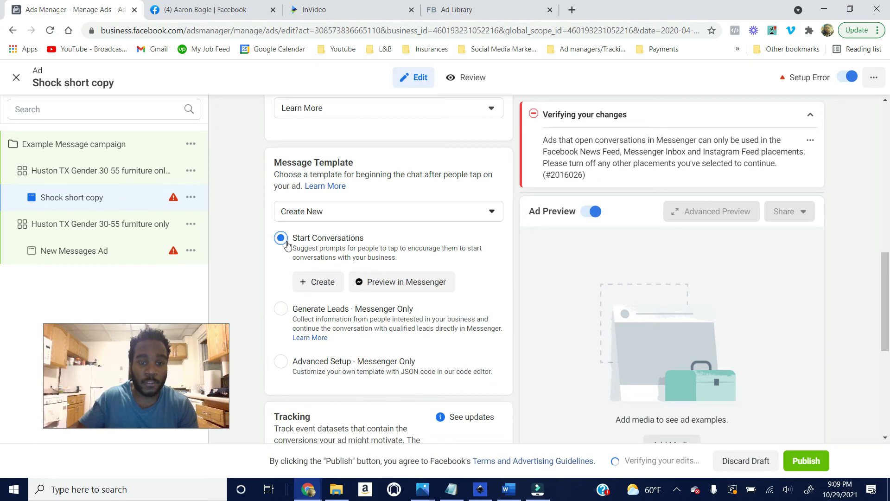
Step: Create a Start Conversations template and complete its greeting after the recipient's first name with "Click below to claim your Free roof fix voucher"
click(323, 282)
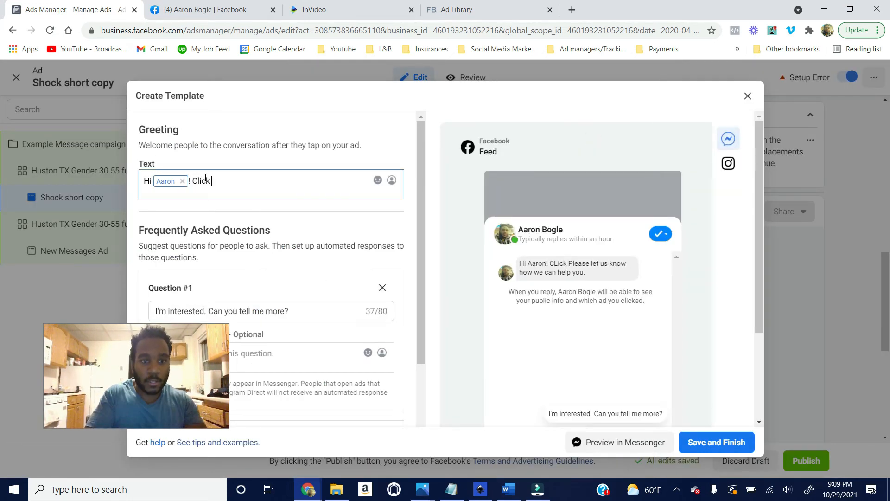
text(below to)
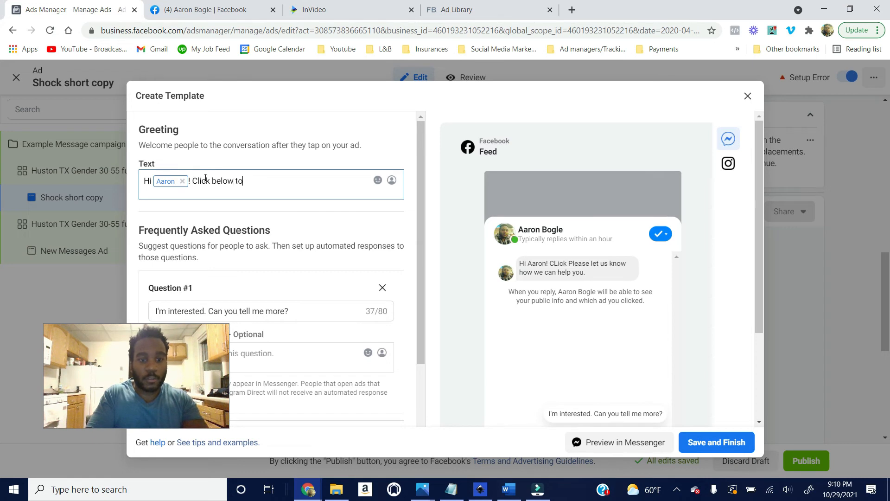
text( c)
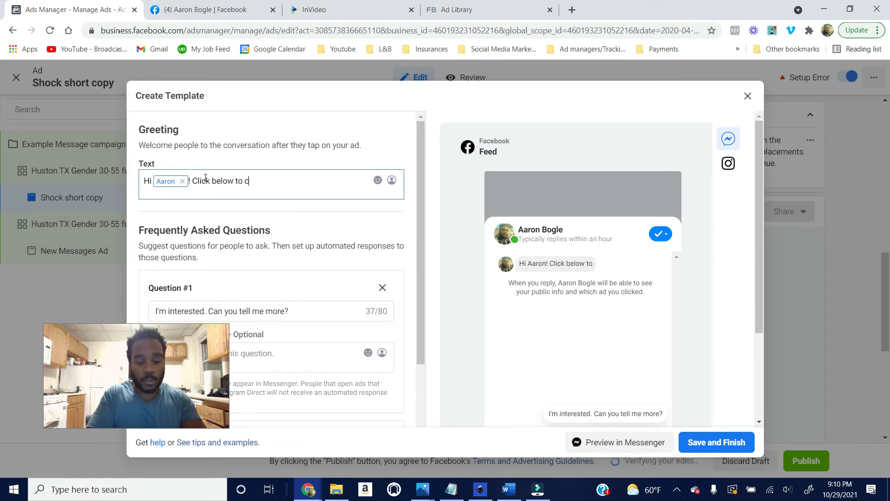
text(laim your F)
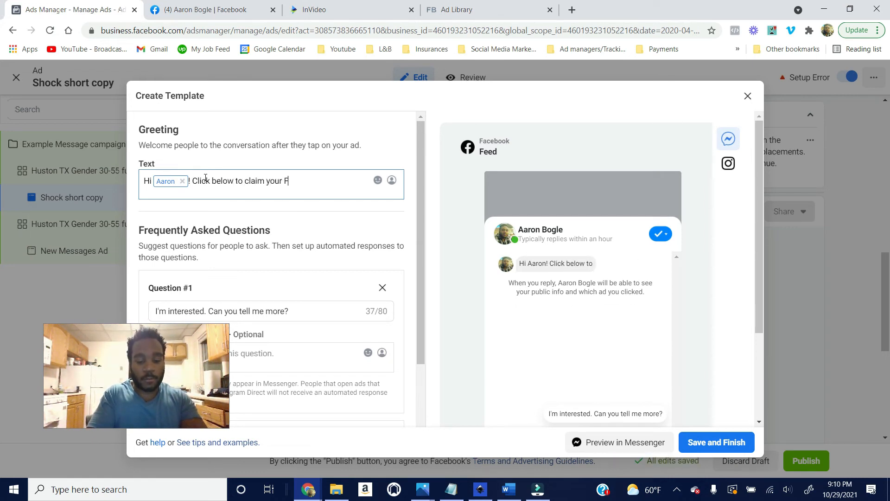
text(ree roof )
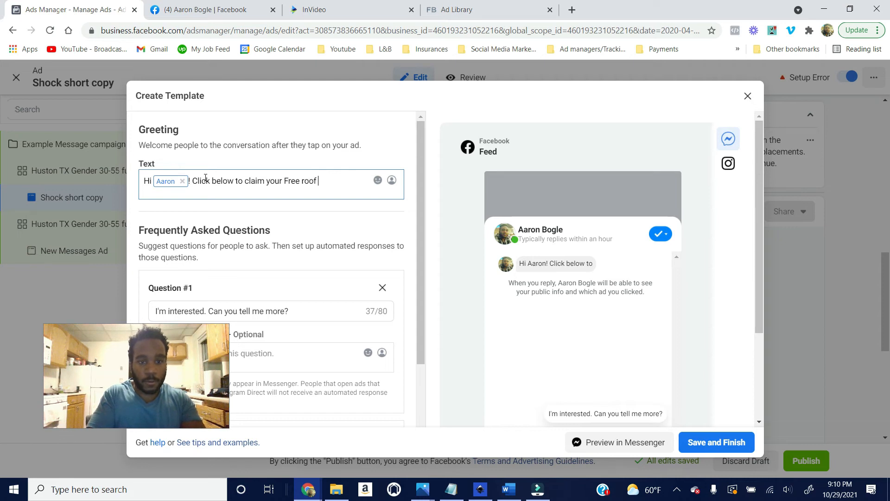
text(fix )
text(v)
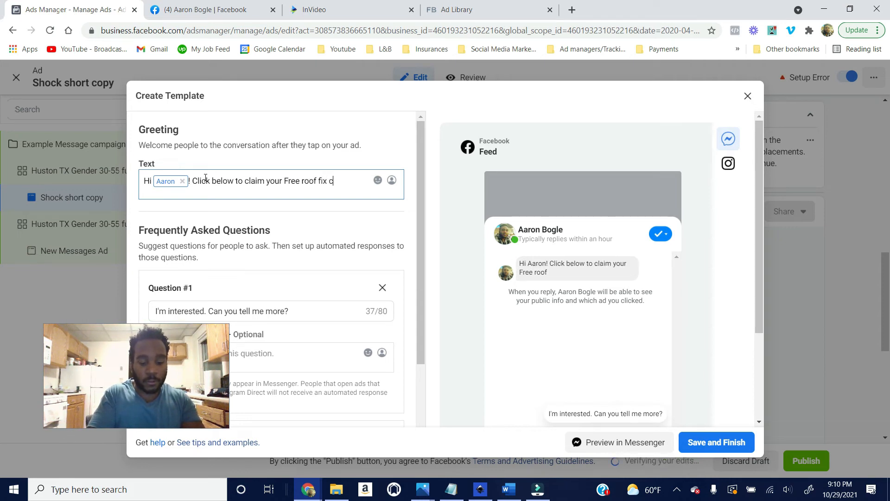
text(oucher)
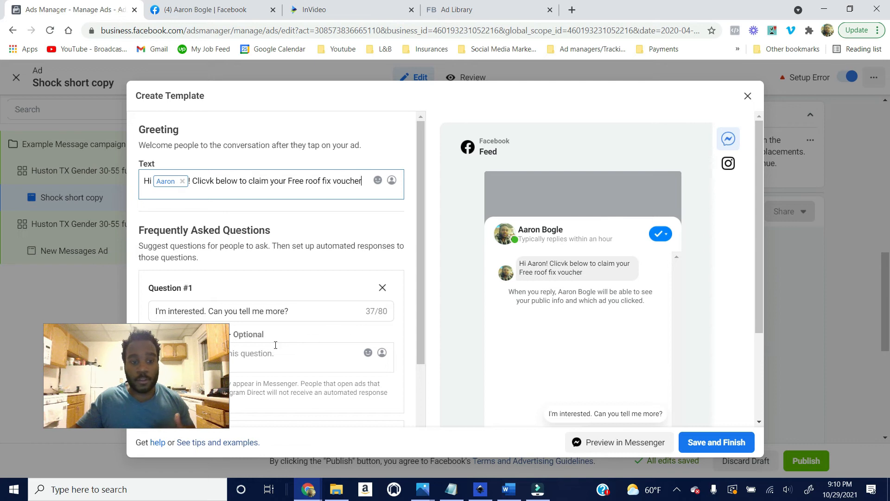
Step: Remove the suggested questions "I'm interested. Can you tell me more?" and "Are you available to chat?" from the template
scroll(273, 287, down, 5)
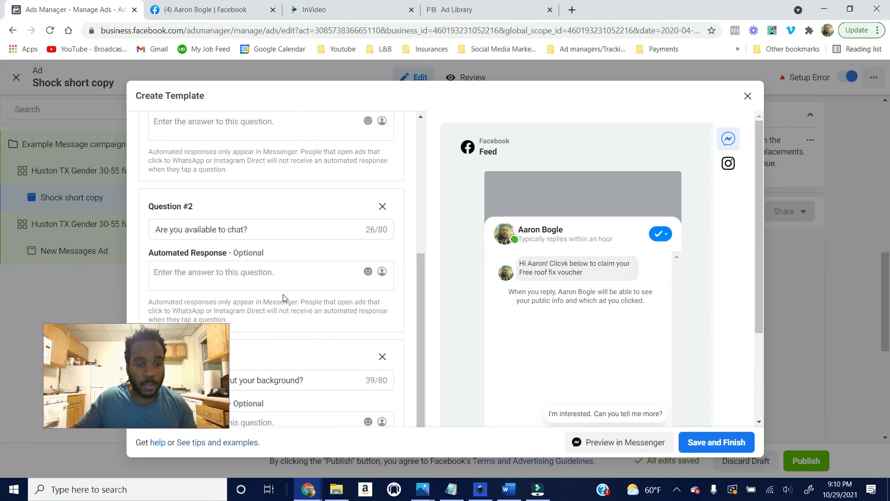
scroll(283, 297, up, 5)
click(382, 172)
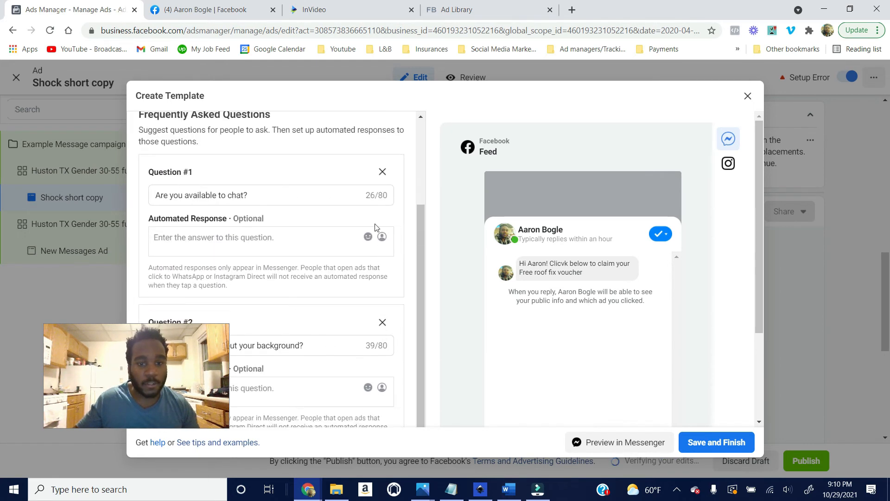
click(381, 173)
Step: Replace the text of the remaining frequently asked question with "Claim Voucher"
scroll(505, 259, down, 3)
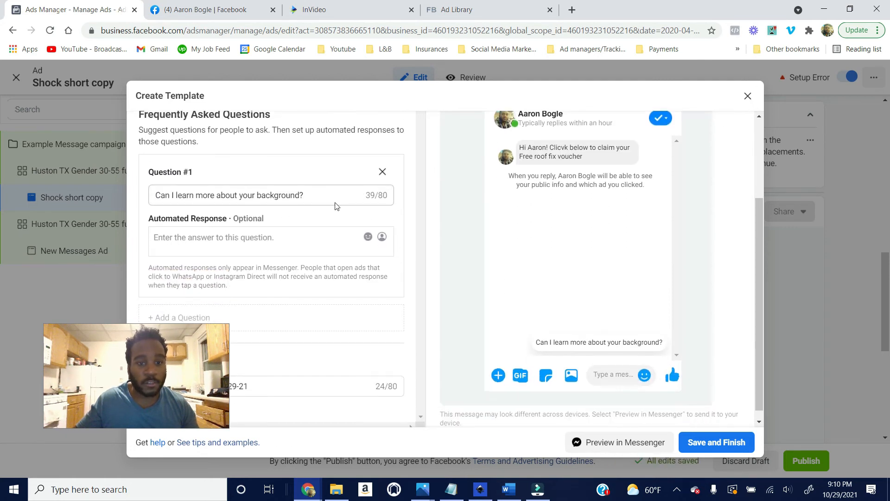
drag(302, 194, 106, 185)
key(Escape)
click(324, 196)
drag(324, 196, 151, 195)
text(Cl)
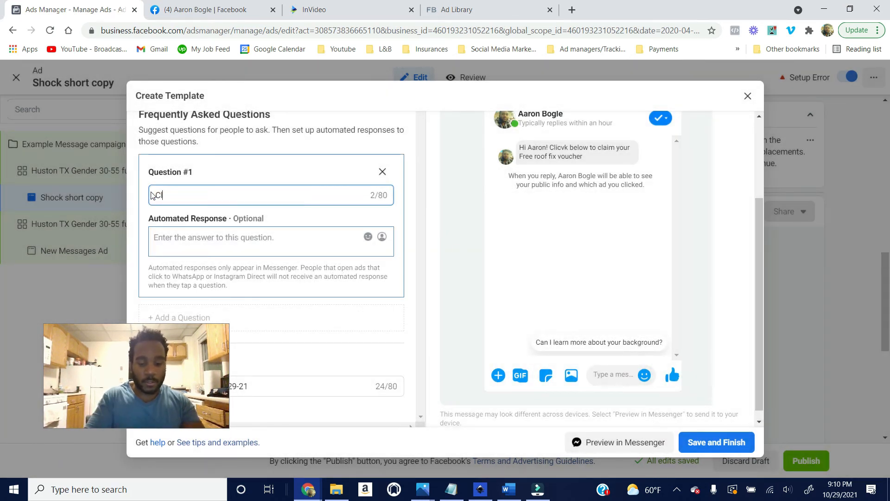
text(aim Vouce)
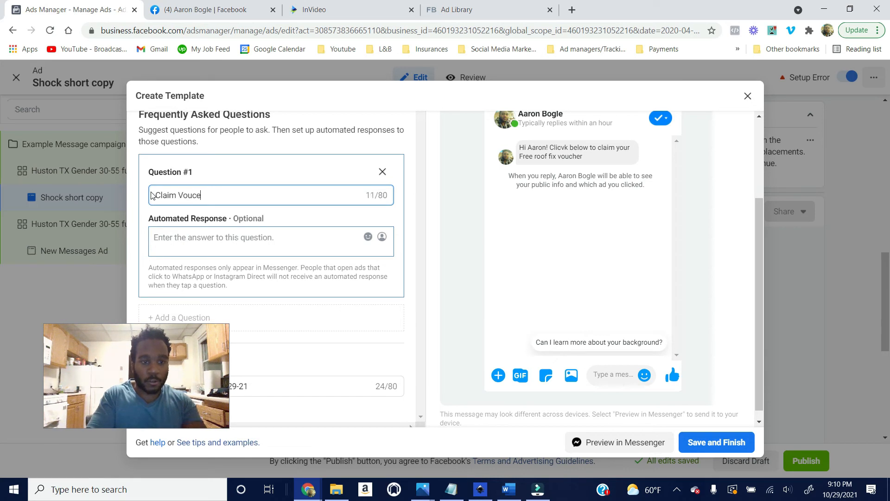
key(BackSpace)
key(BackSpace)
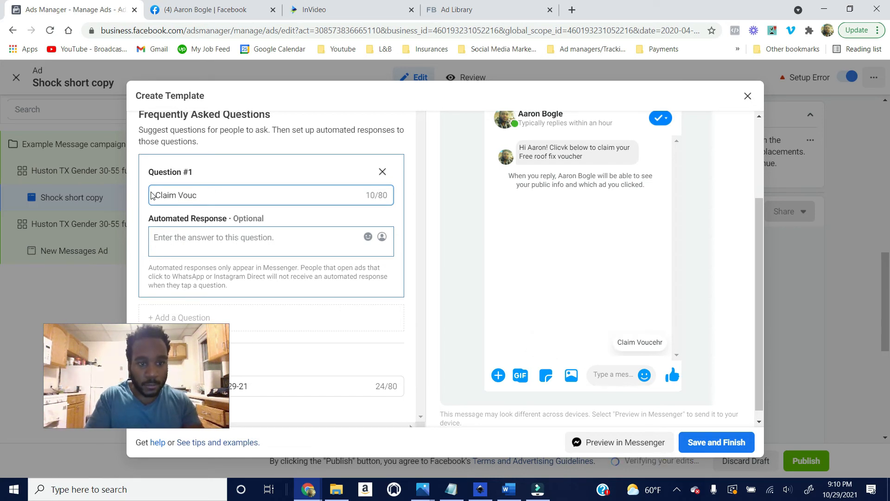
text(her)
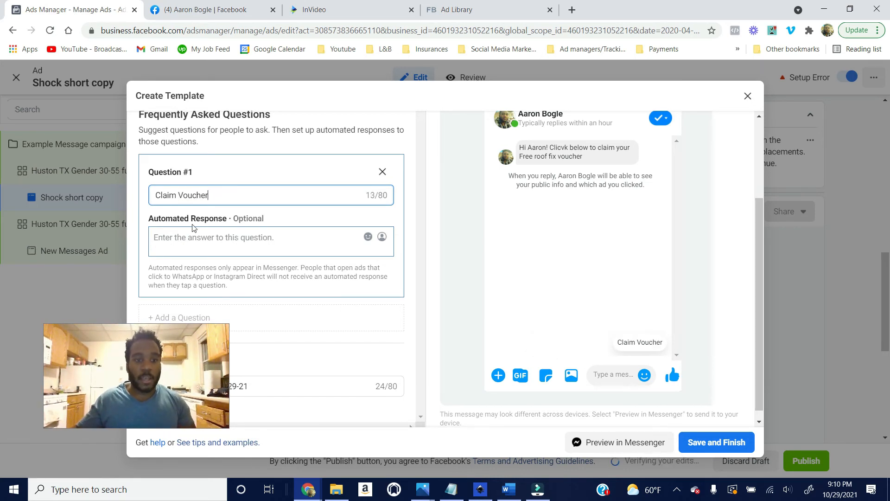
Step: Set the question's automated response to "We'll be with you shortly" and save the finished template
click(198, 233)
text(We)
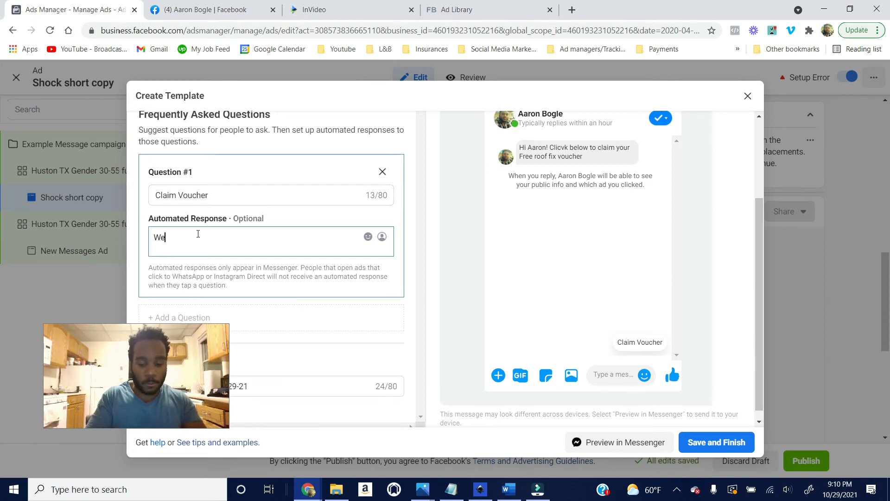
text('ll be with you shortly)
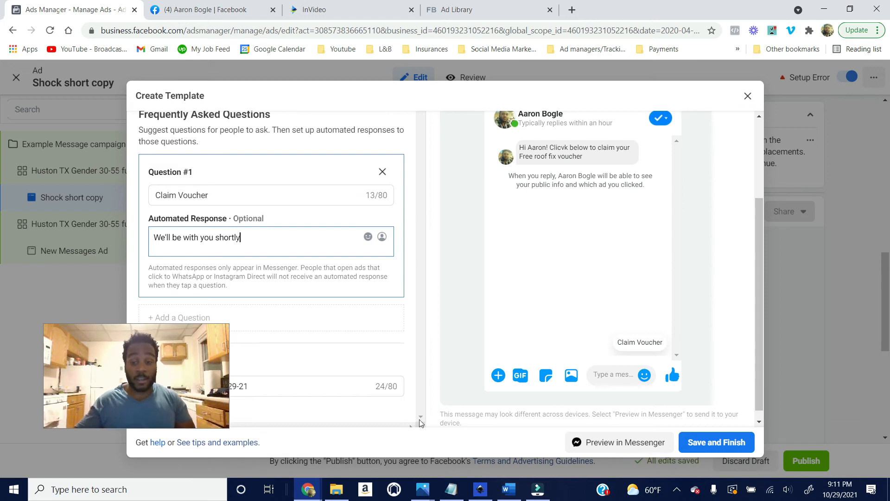
click(709, 443)
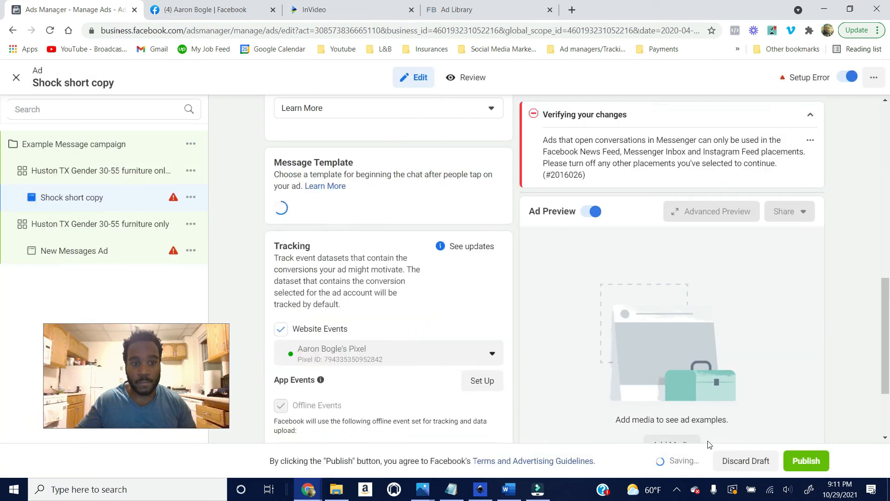
Step: Switch the message template back to Create New and start a Generate Leads template for Messenger
click(347, 214)
click(398, 195)
scroll(394, 218, down, 3)
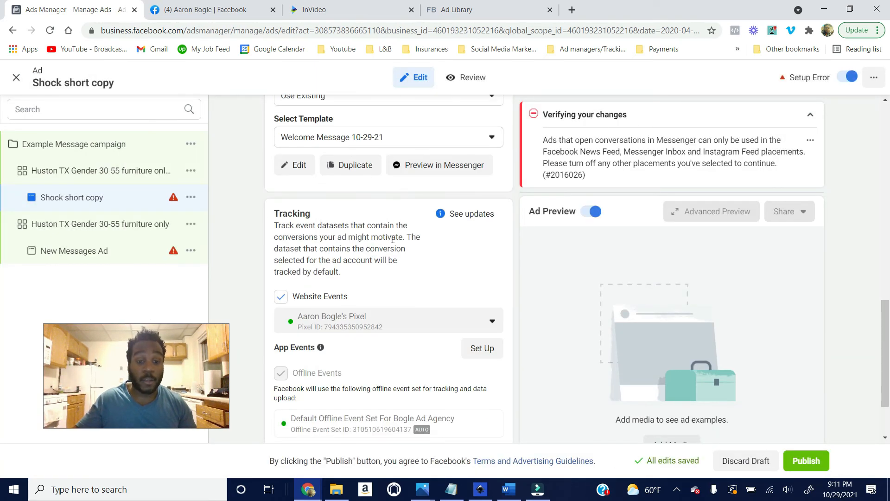
scroll(378, 244, down, 2)
scroll(369, 318, up, 4)
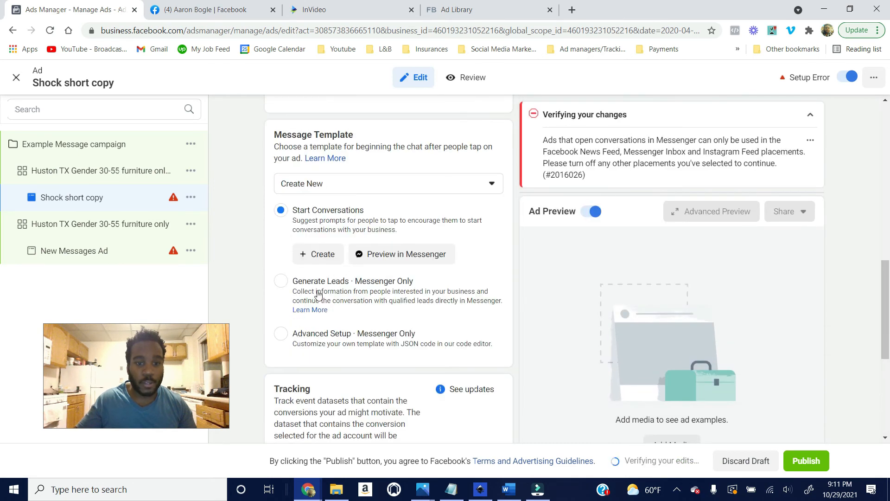
click(284, 281)
click(323, 308)
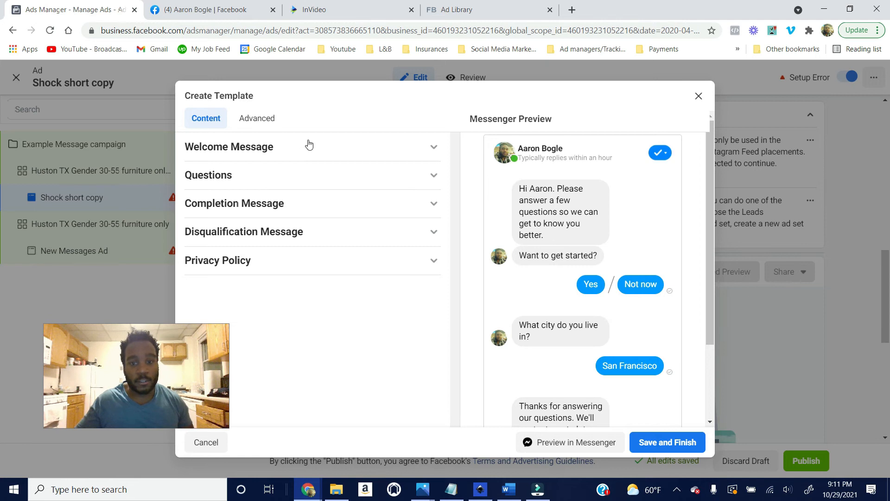
Step: Look through the welcome message and questions, and change the "Want to get started?" question to "Are you a homeowner"
click(309, 145)
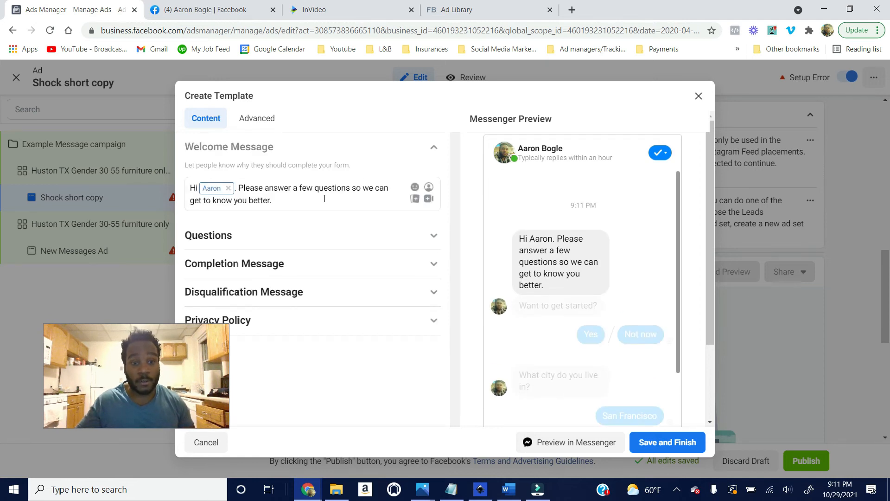
click(295, 240)
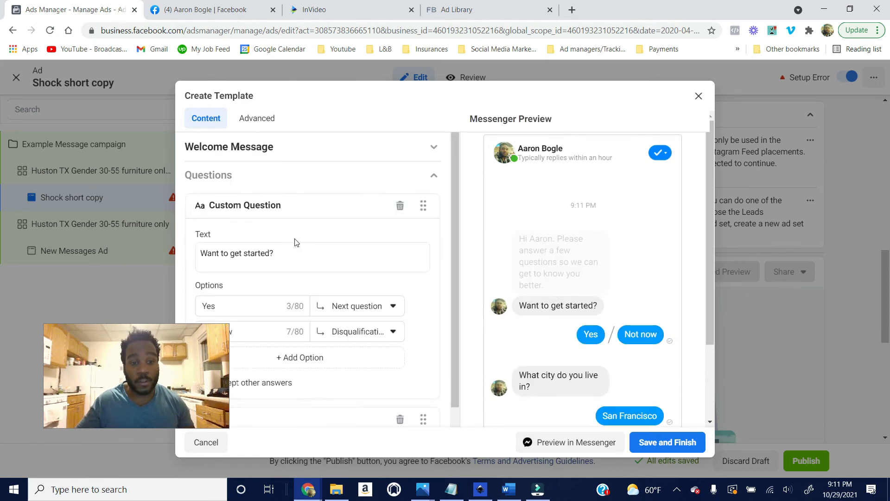
scroll(302, 241, down, 2)
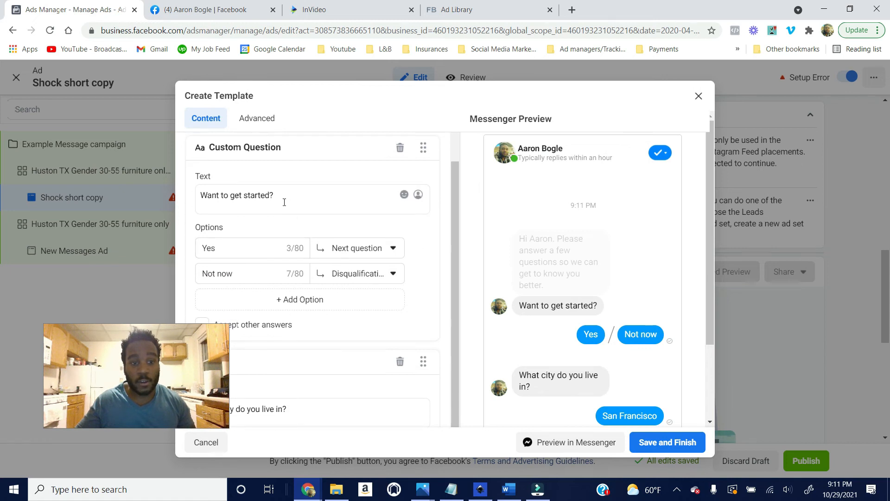
scroll(320, 237, down, 2)
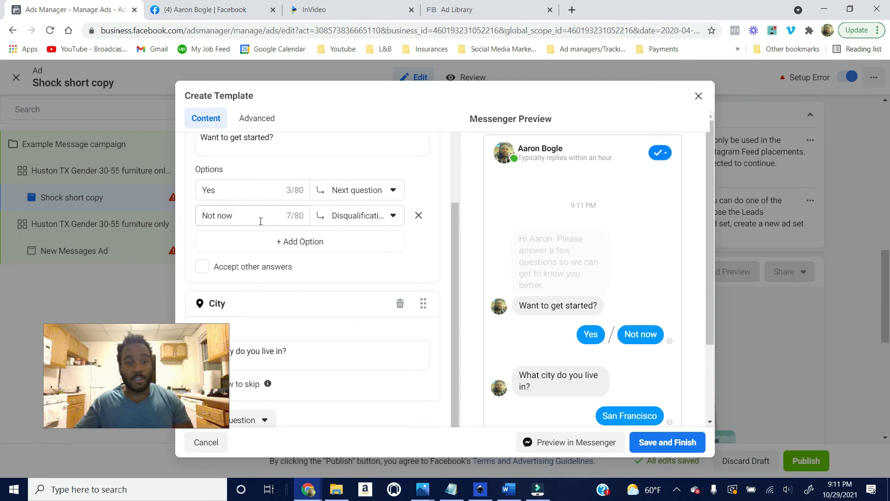
scroll(276, 221, up, 4)
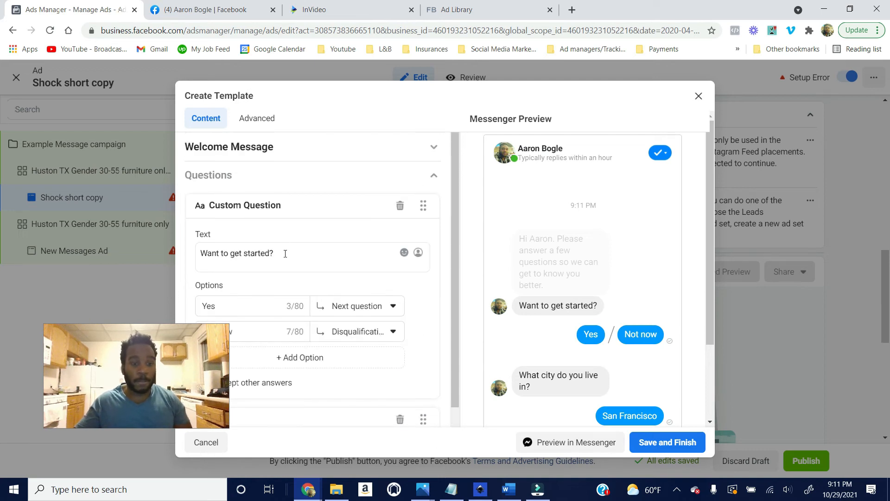
drag(276, 255, 203, 252)
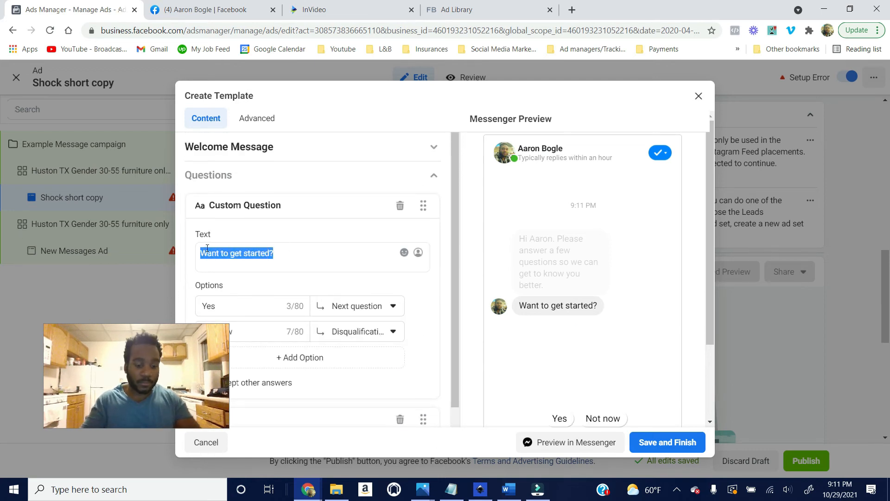
text(Are you a h)
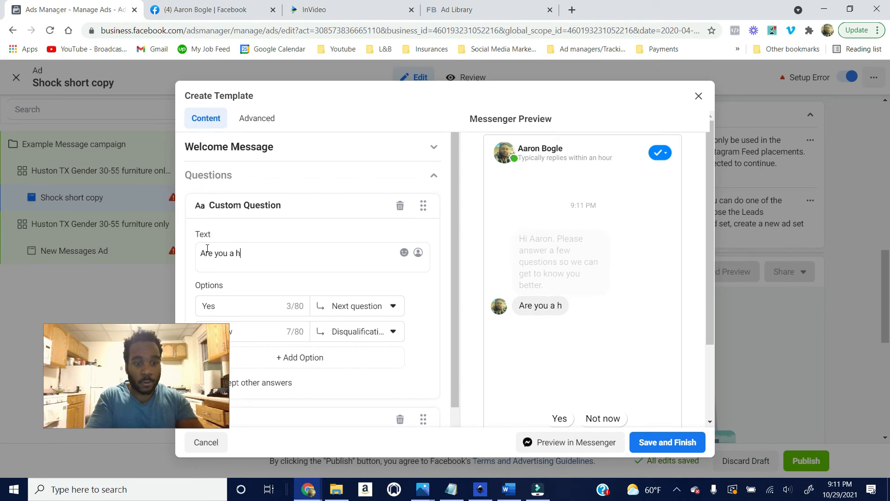
text(omeowner)
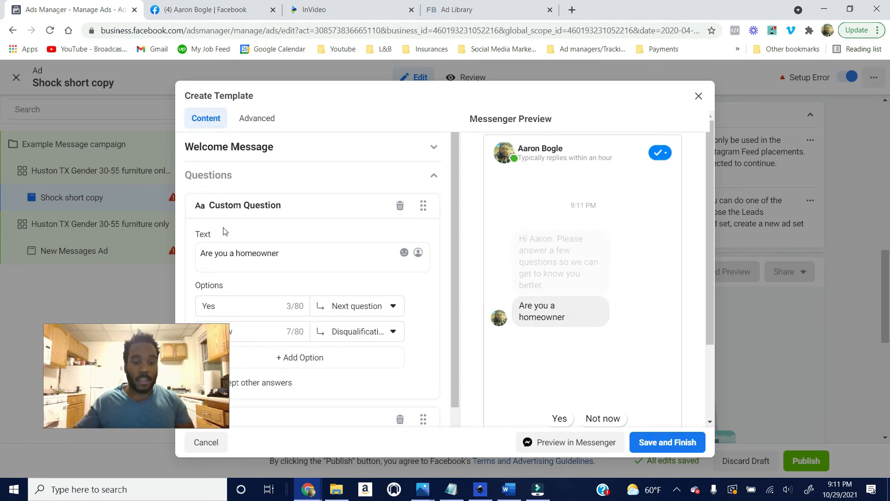
Step: Examine the follow-up choices for the "Not now" answer, the remaining questions, the disqualification message and the privacy policy section
scroll(305, 266, down, 1)
click(390, 275)
click(389, 275)
scroll(366, 301, down, 3)
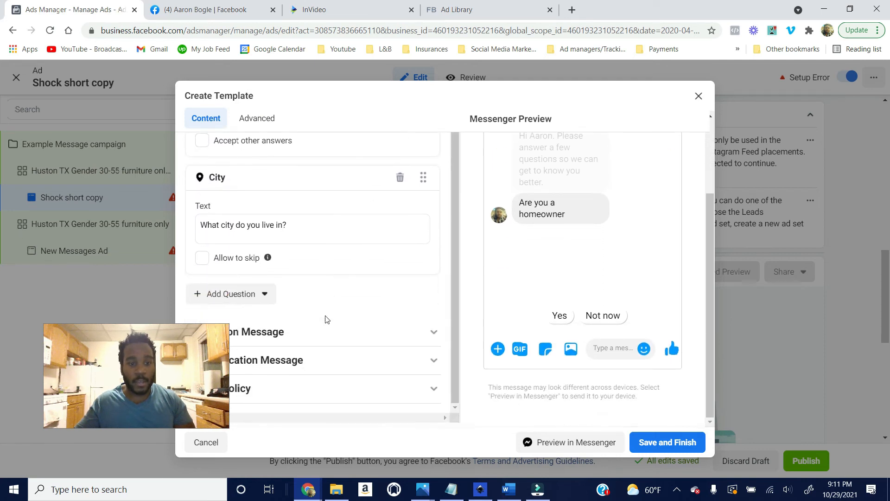
scroll(288, 292, up, 2)
scroll(290, 292, down, 2)
click(284, 359)
scroll(301, 287, up, 2)
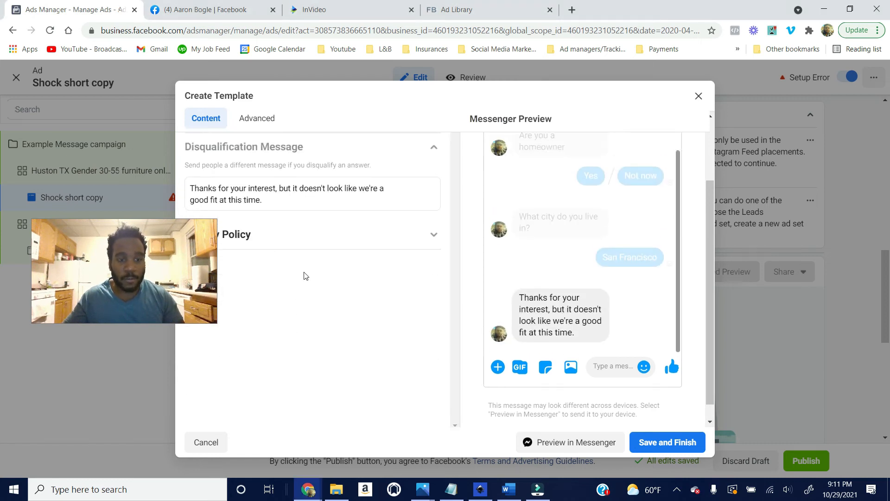
click(327, 331)
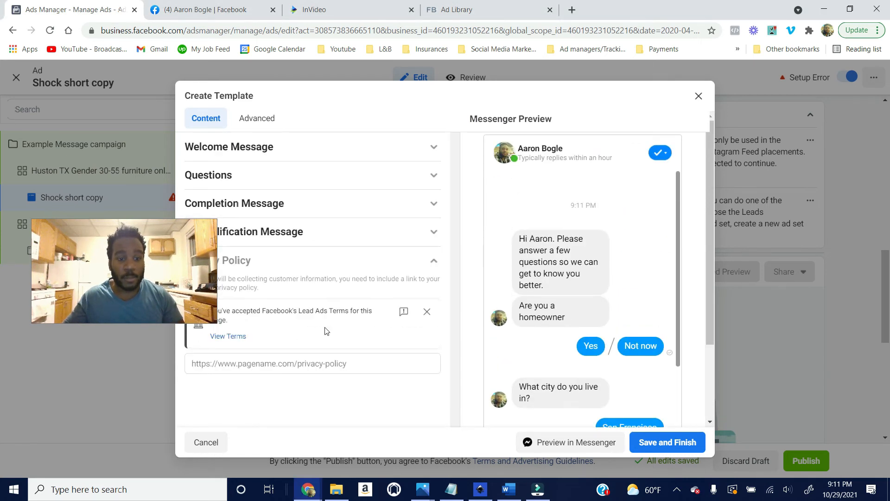
Step: Examine the homeowner question with its answer options and the city question in the lead template
click(387, 264)
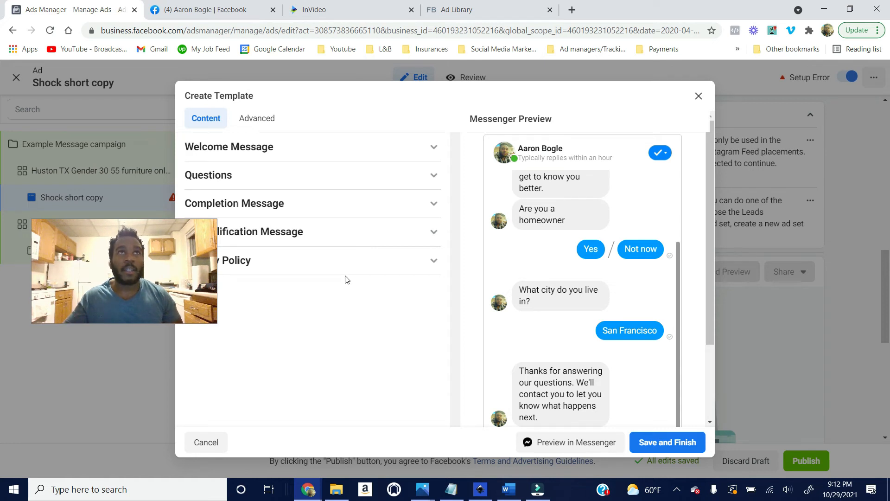
click(282, 178)
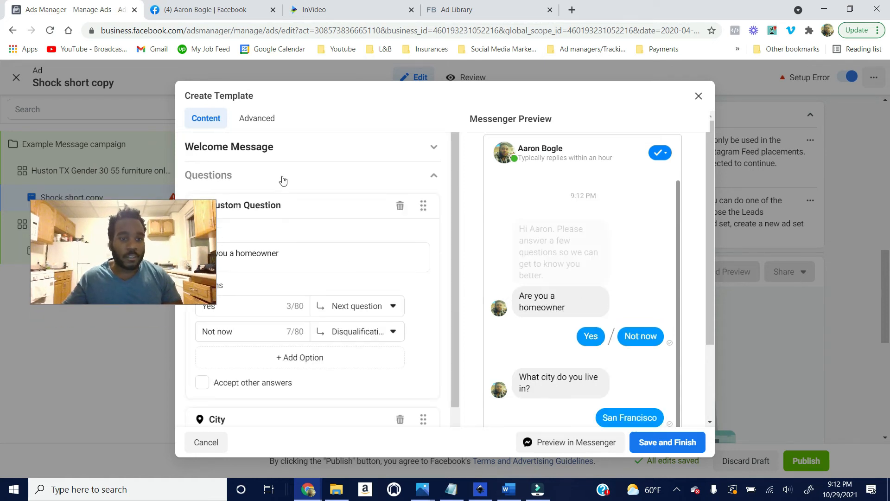
scroll(303, 251, down, 3)
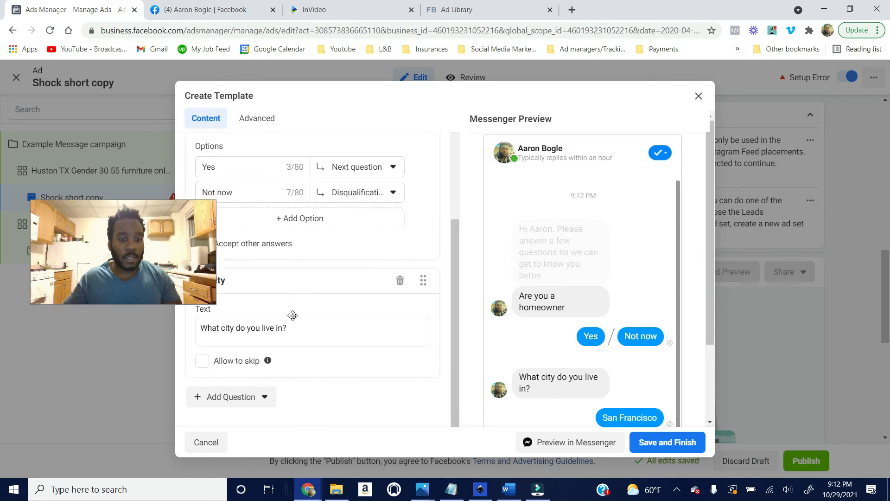
scroll(296, 327, up, 3)
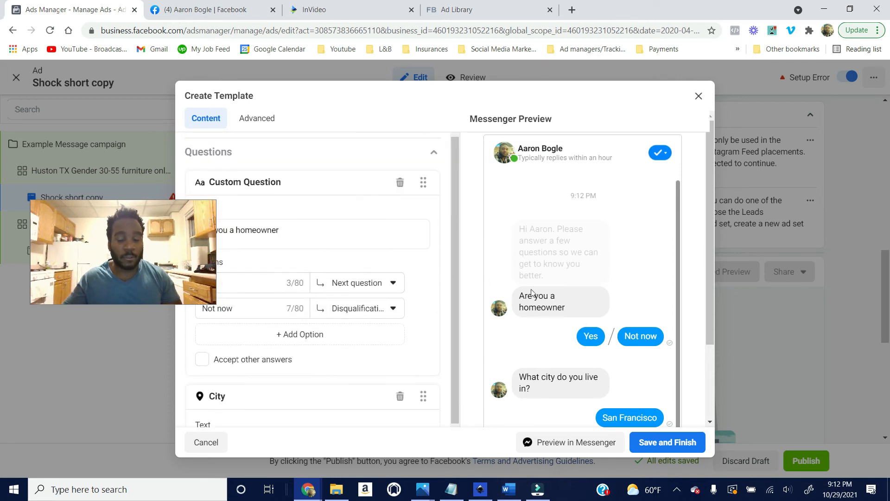
scroll(306, 324, down, 3)
click(309, 329)
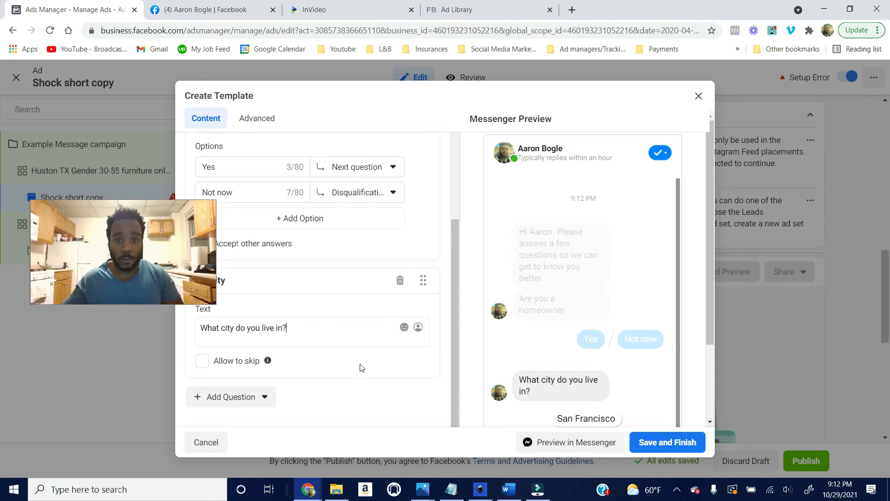
scroll(362, 368, up, 3)
scroll(362, 275, down, 3)
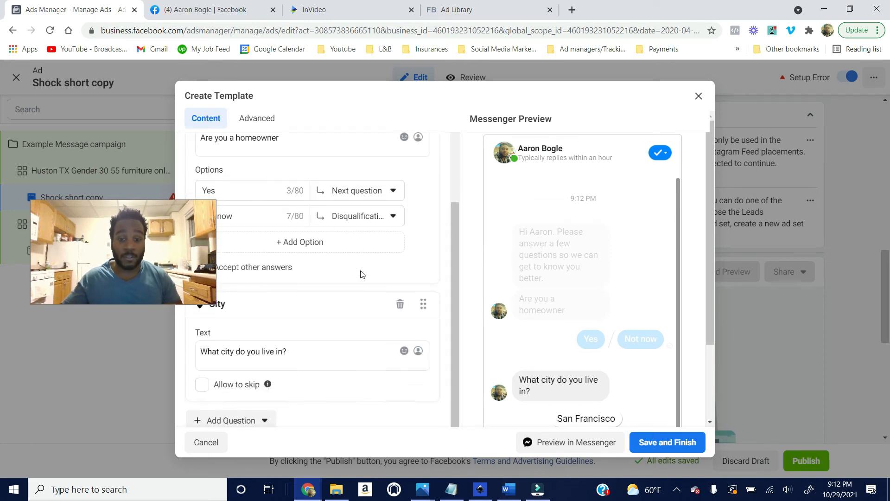
scroll(580, 301, up, 1)
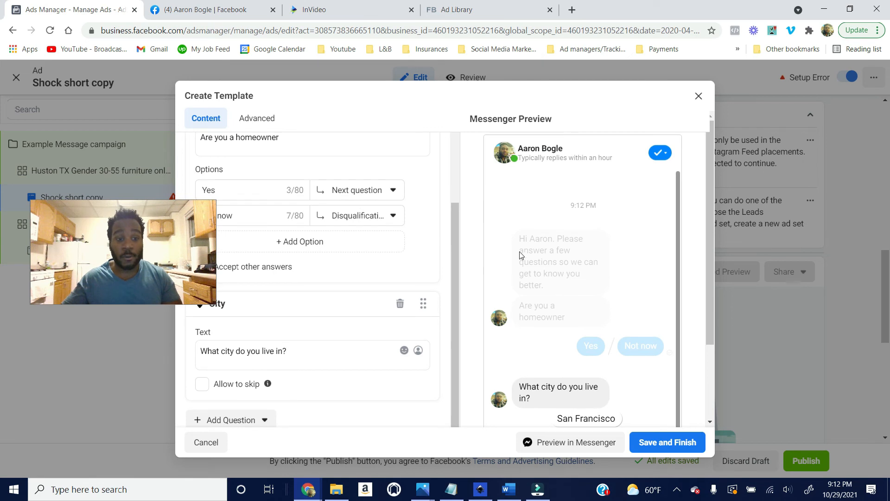
Step: Discard the current lead template and open the advanced settings of a new Generate Leads template
click(698, 101)
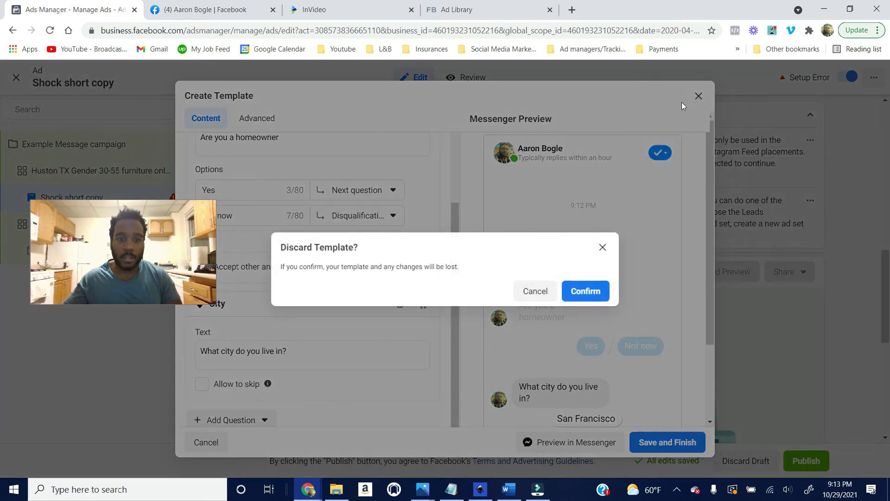
click(580, 291)
scroll(502, 288, down, 3)
click(325, 191)
click(254, 122)
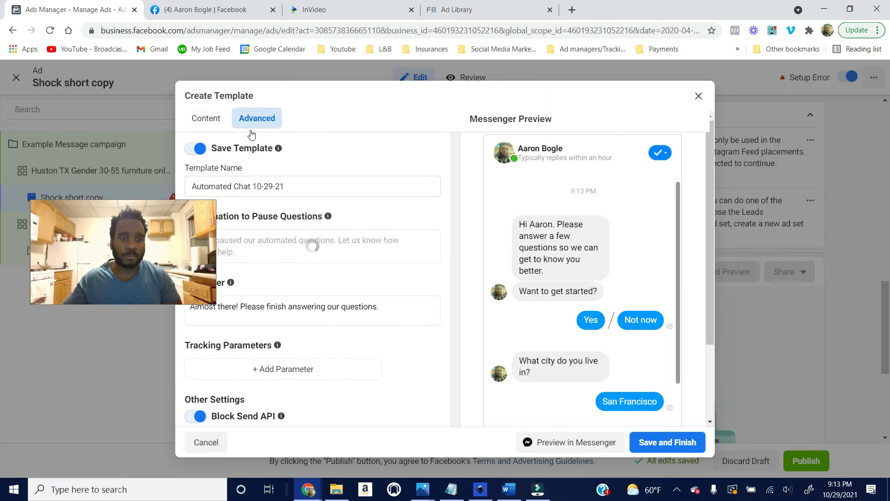
Step: Examine the advanced template settings: template name, pause confirmation, reminder, tracking parameters and other settings
drag(161, 237, 176, 143)
drag(158, 113, 480, 221)
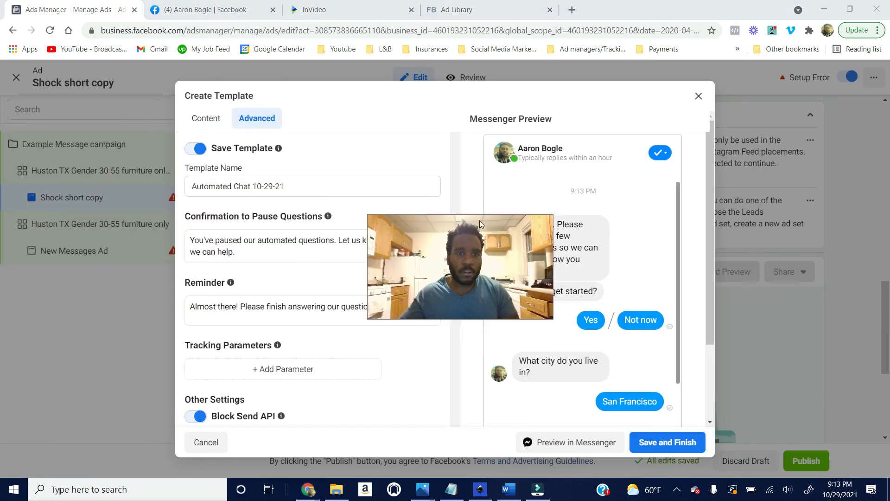
drag(311, 187, 175, 189)
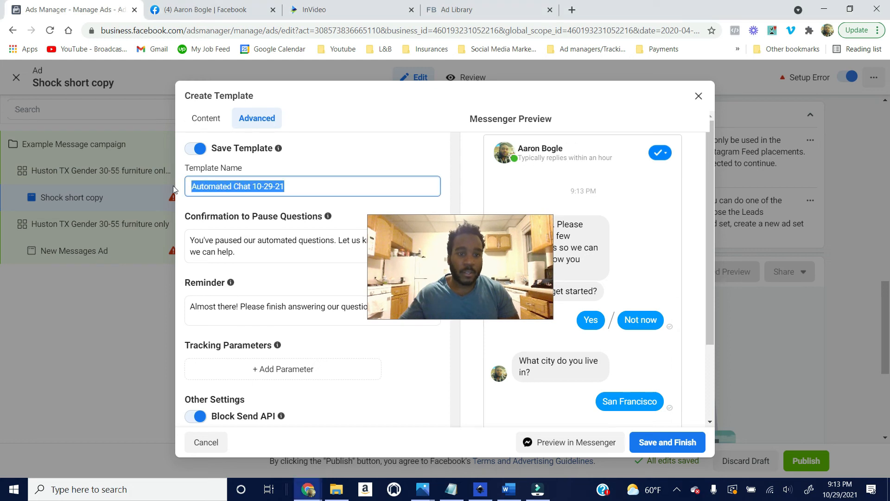
drag(451, 273, 489, 202)
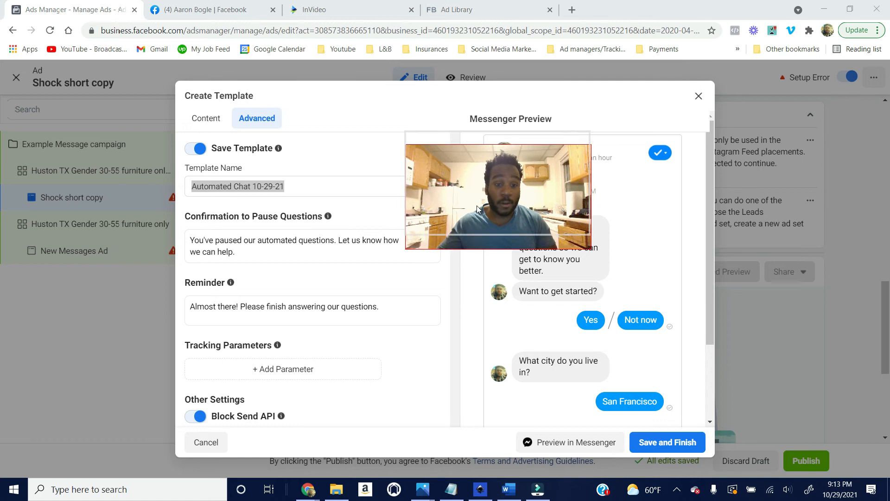
drag(431, 225, 429, 201)
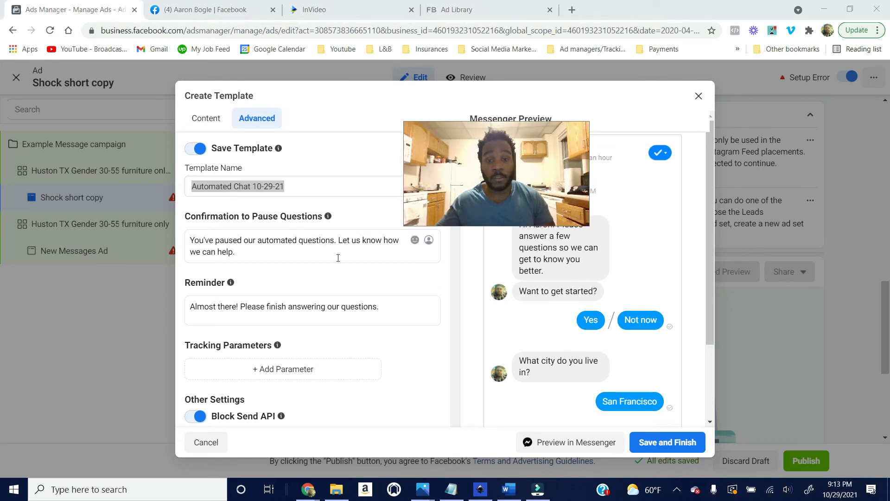
scroll(324, 258, down, 1)
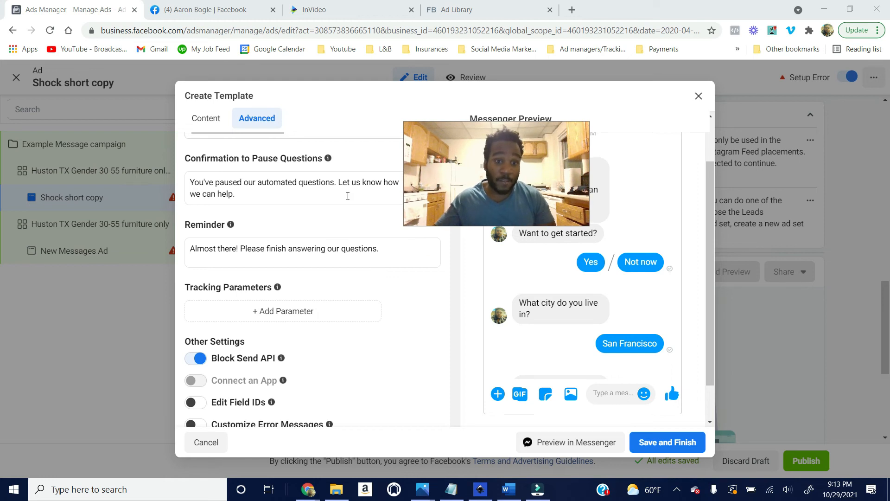
scroll(312, 334, down, 1)
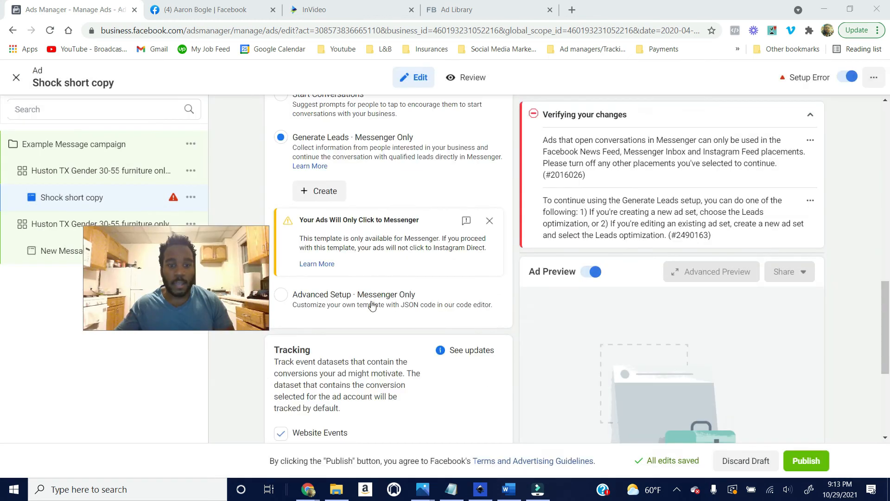
Step: Examine the ad's Advanced Setup option and its tracking section, including website events, offline events and URL parameters
scroll(370, 304, down, 2)
scroll(372, 306, down, 1)
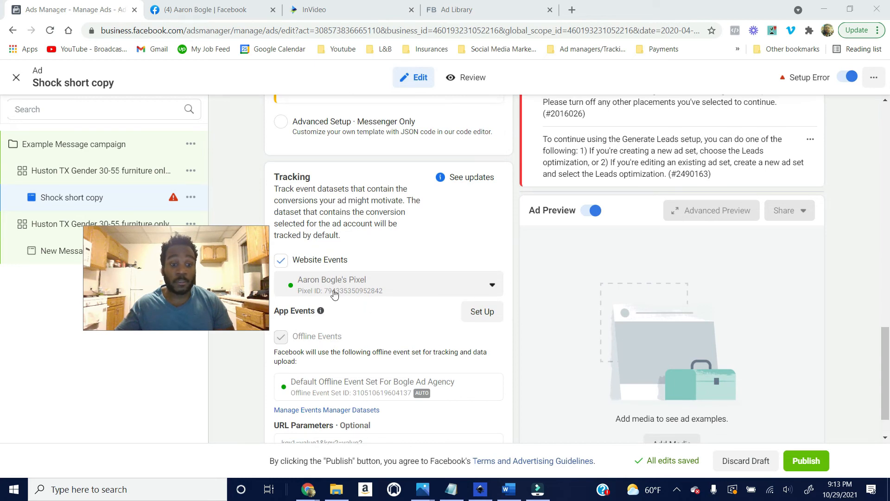
scroll(338, 301, up, 4)
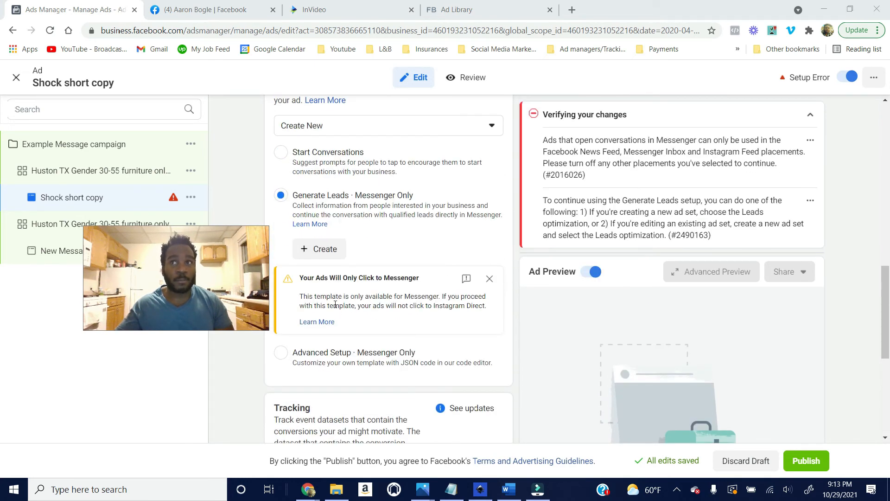
scroll(335, 304, down, 2)
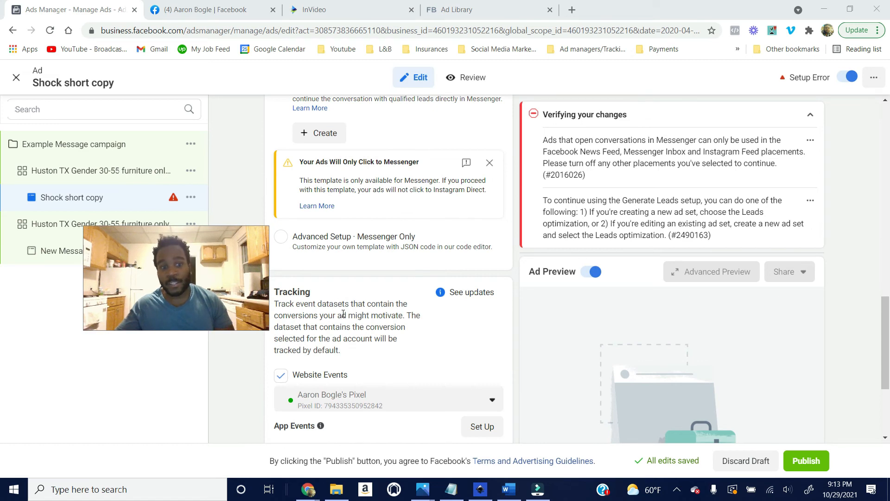
scroll(350, 325, down, 2)
scroll(353, 327, down, 1)
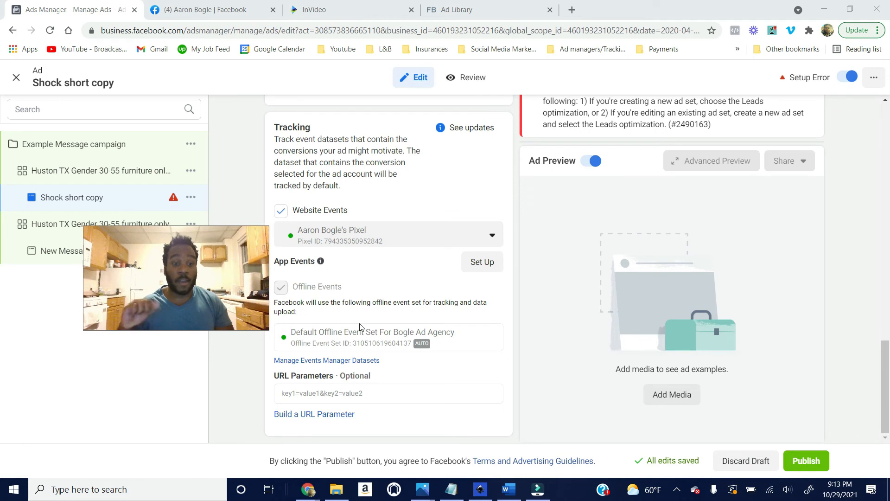
scroll(407, 260, up, 4)
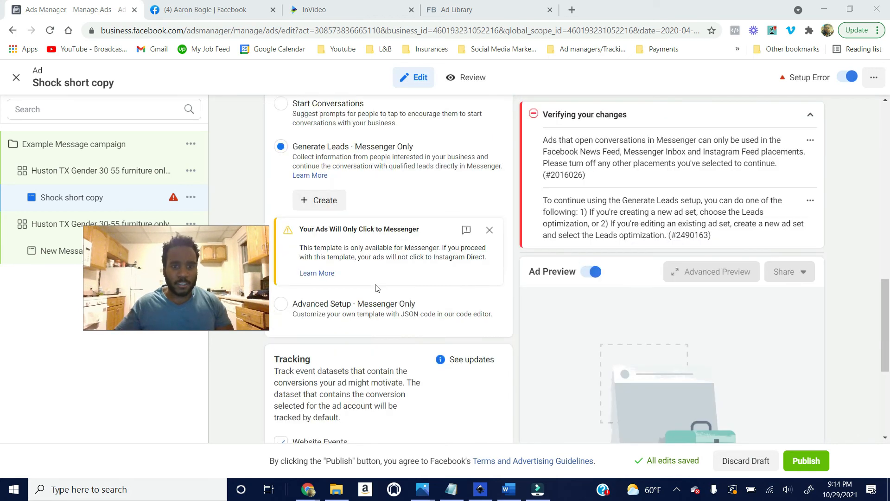
scroll(383, 278, down, 2)
scroll(344, 251, down, 1)
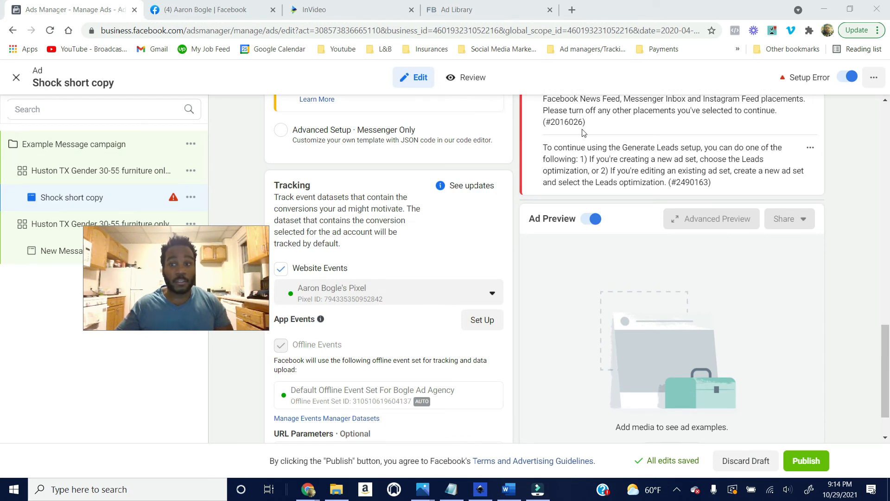
Step: Leave the ad editor and open the Pixels data source in Business Settings
click(17, 80)
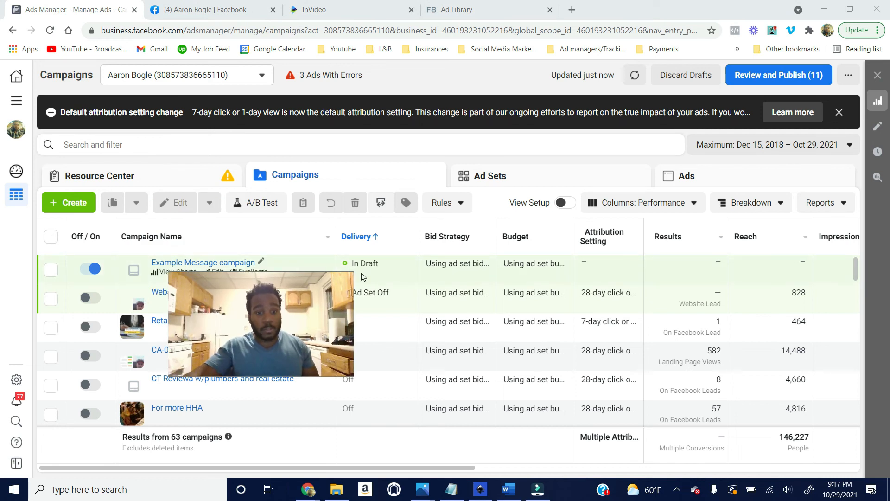
click(11, 103)
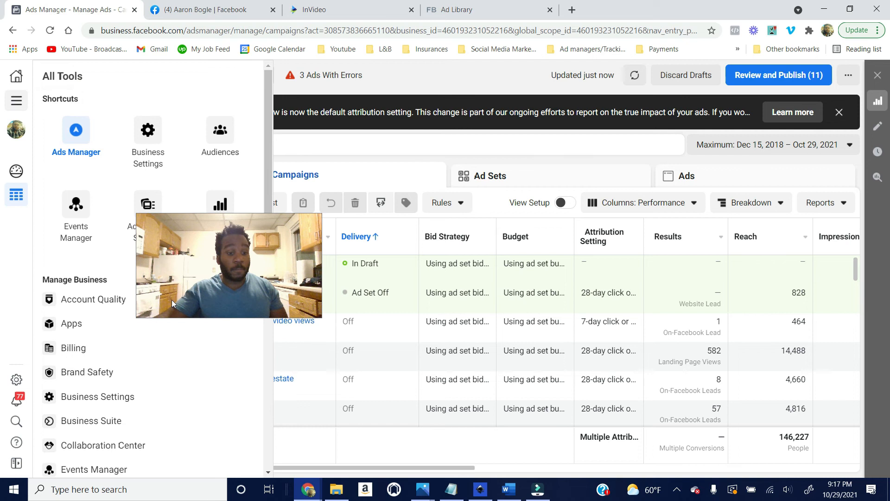
scroll(112, 417, down, 3)
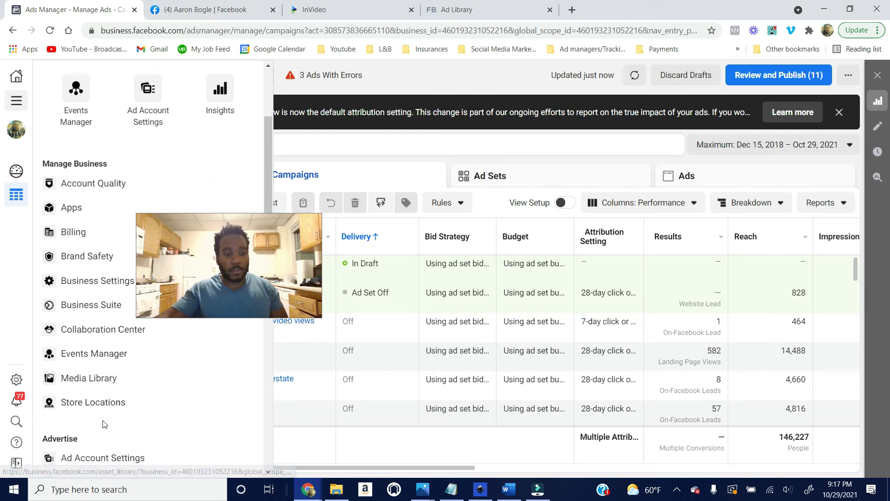
click(16, 381)
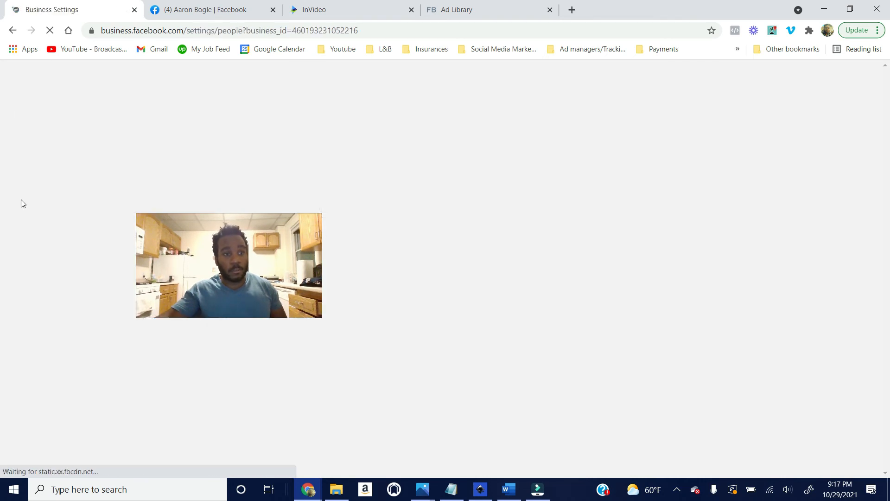
scroll(95, 338, down, 2)
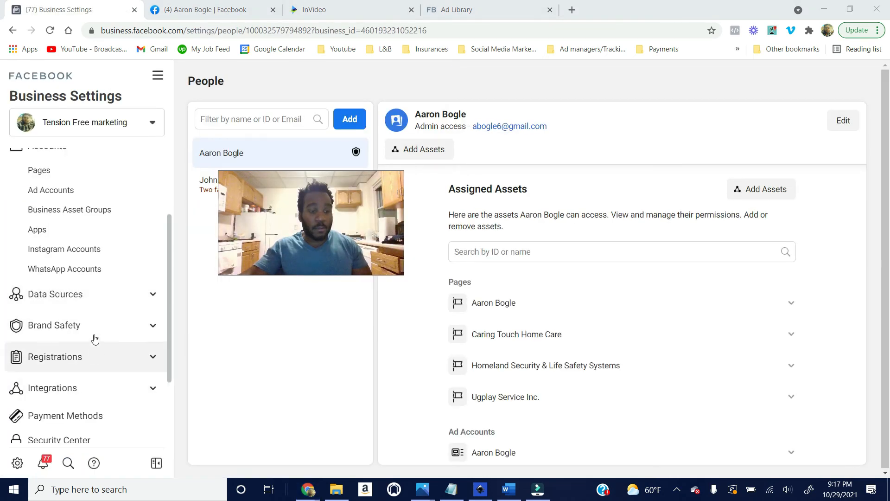
click(123, 298)
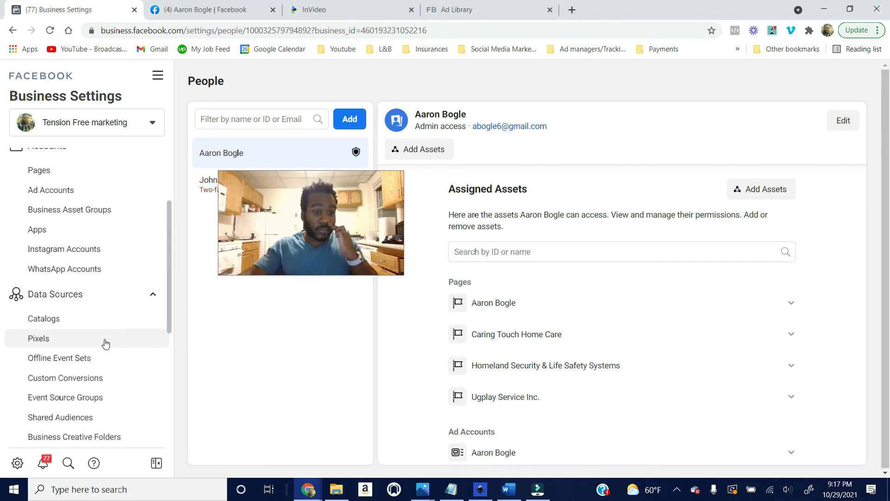
click(106, 344)
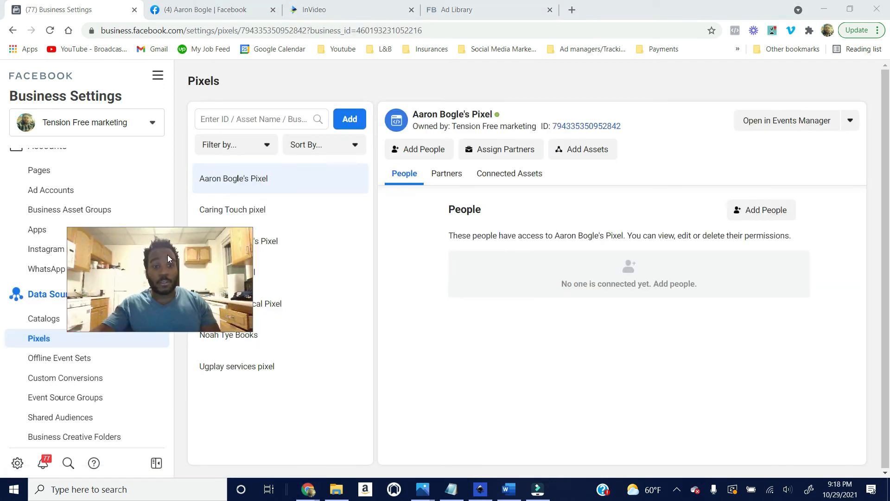
Step: Create a new pixel named "Tension Free marketing's Pixel" without entering a website URL
click(350, 119)
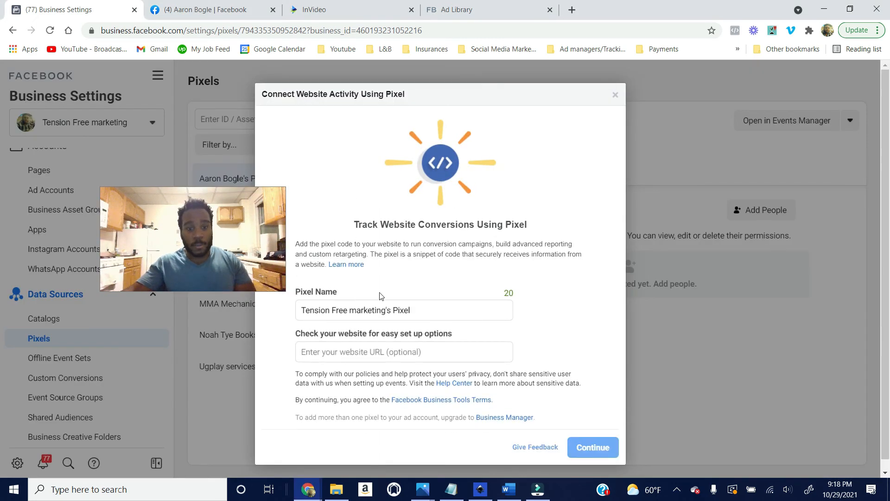
click(402, 351)
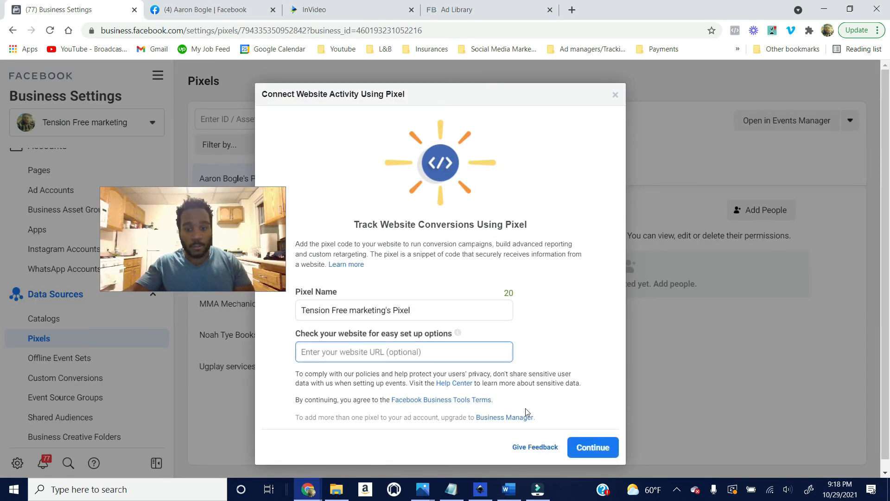
click(591, 449)
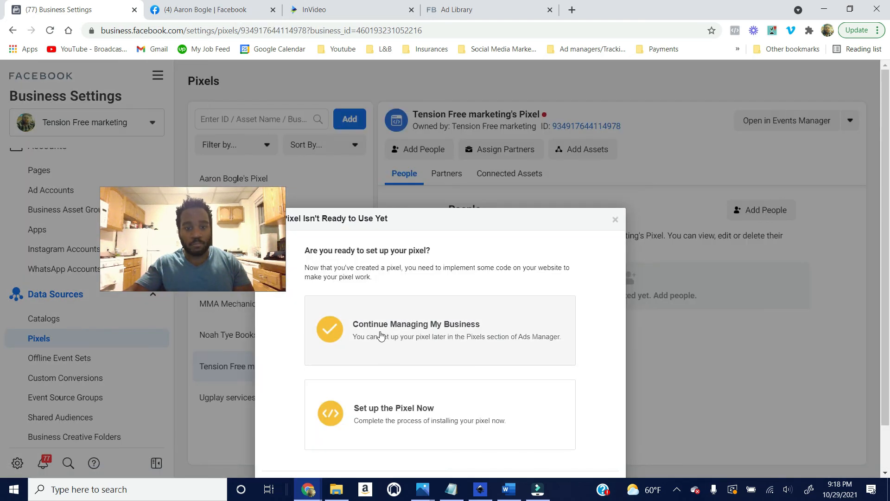
Step: Start setting up the new pixel with manual code installation and continue past the base code stage
click(421, 411)
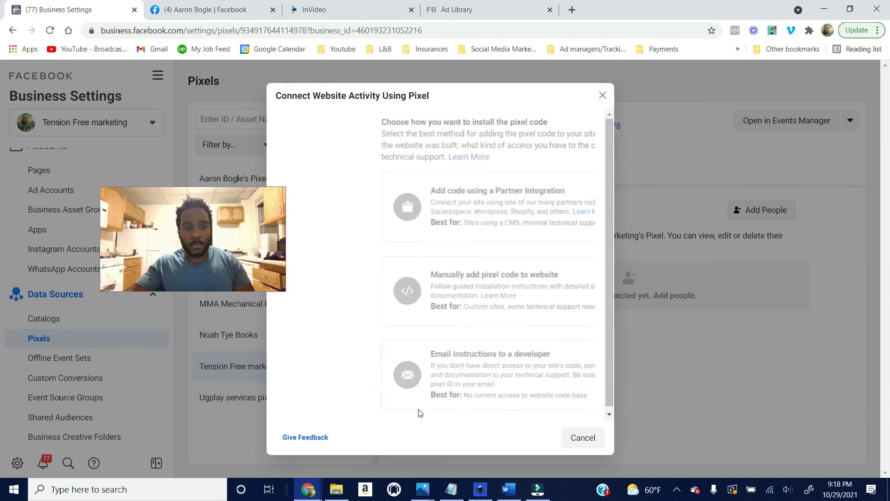
click(448, 299)
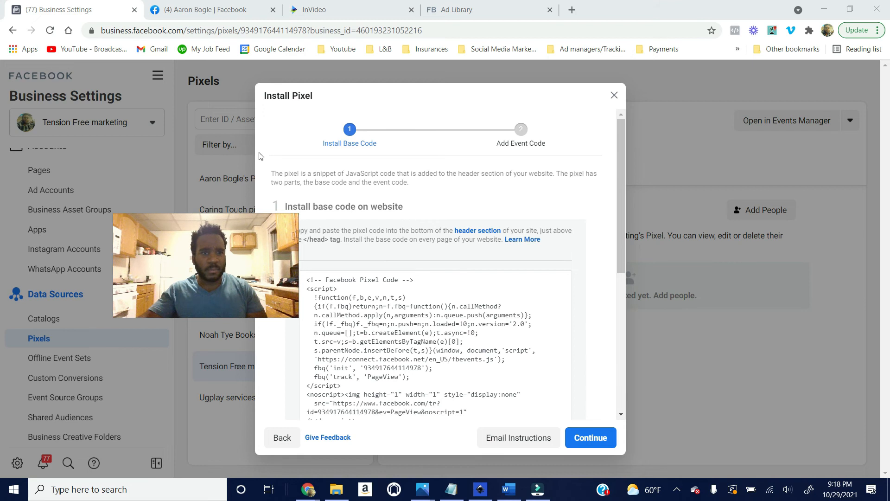
click(570, 354)
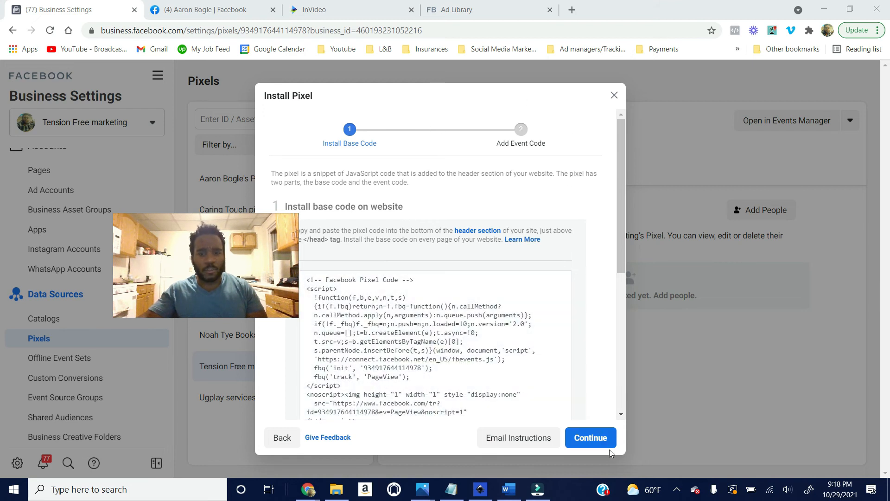
click(608, 441)
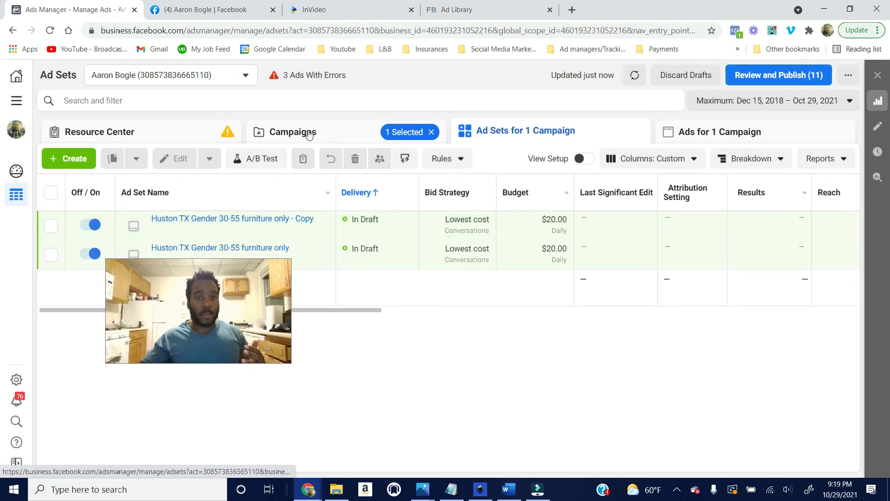
Step: Open the "Shock short copy" ad in the copied Huston TX ad set and review its copy, message template and tracking section
click(275, 219)
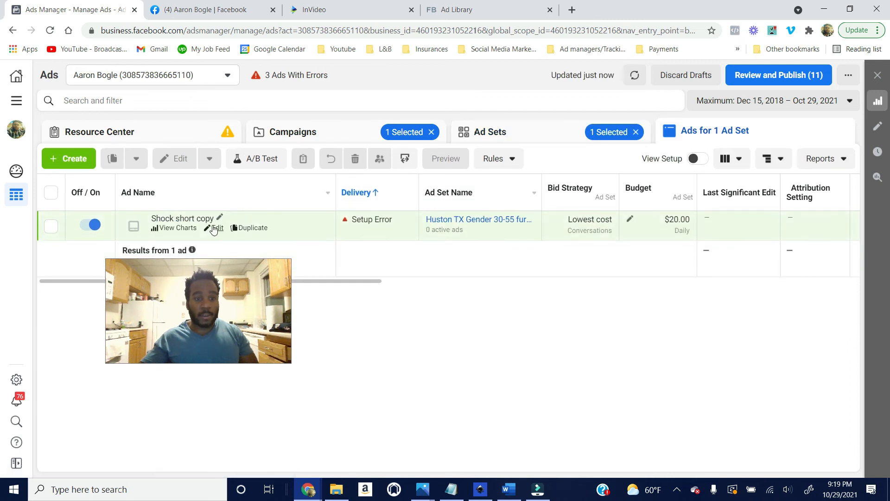
click(214, 228)
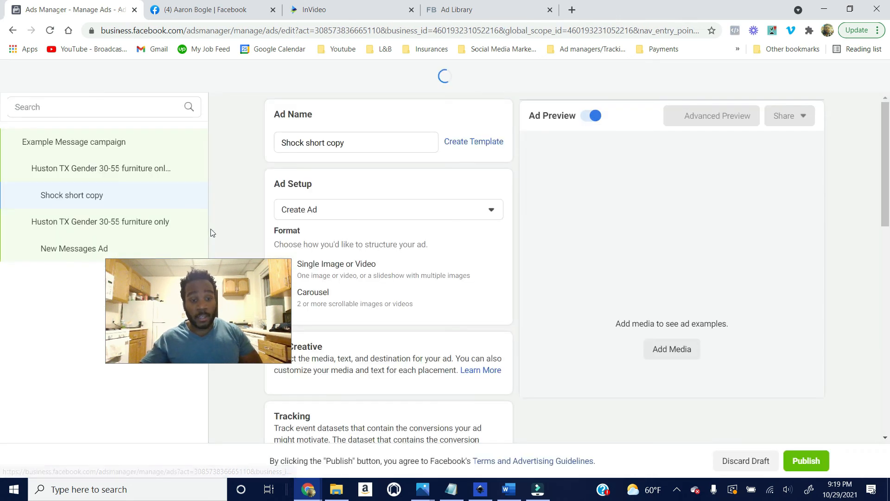
scroll(392, 254, down, 10)
scroll(403, 265, up, 5)
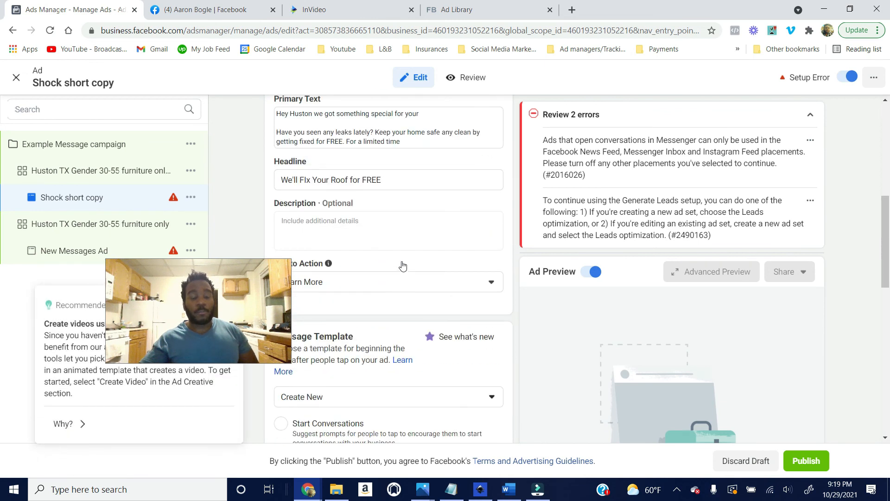
scroll(402, 265, up, 8)
scroll(328, 241, down, 6)
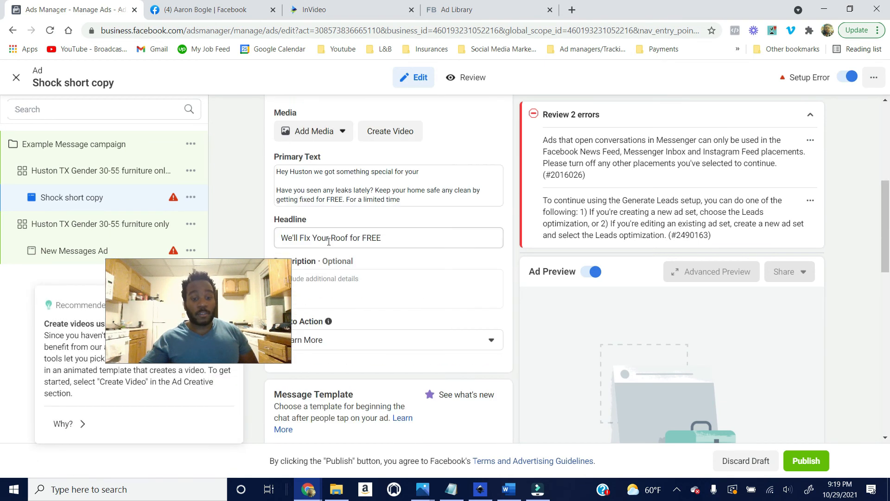
scroll(328, 241, down, 14)
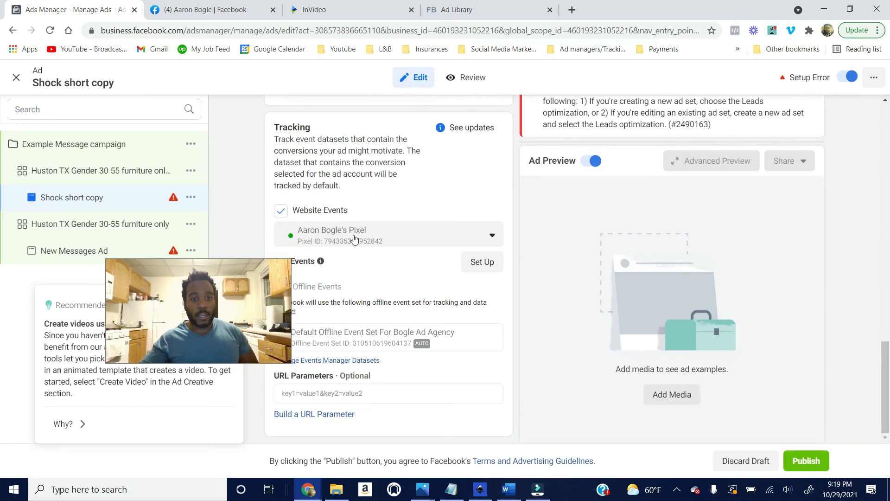
Step: Compare the ad's Generate Leads message template with its website events, offline events and URL parameter tracking options
scroll(427, 295, up, 6)
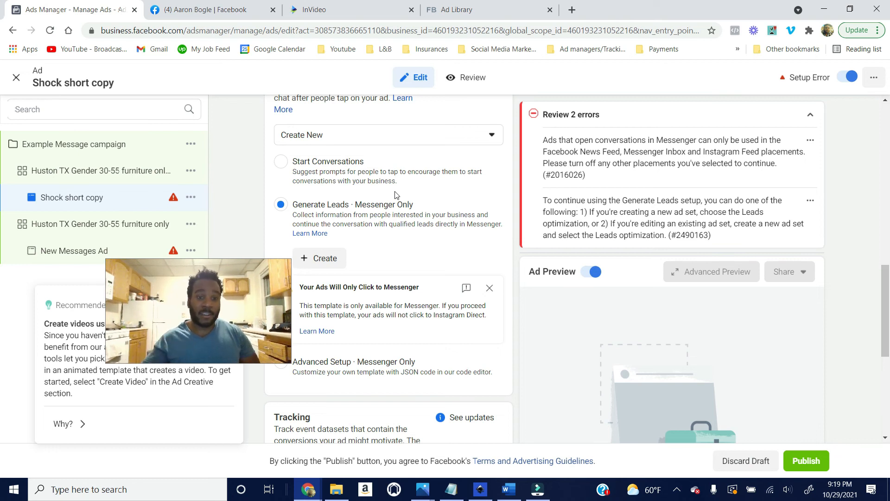
scroll(454, 296, down, 1)
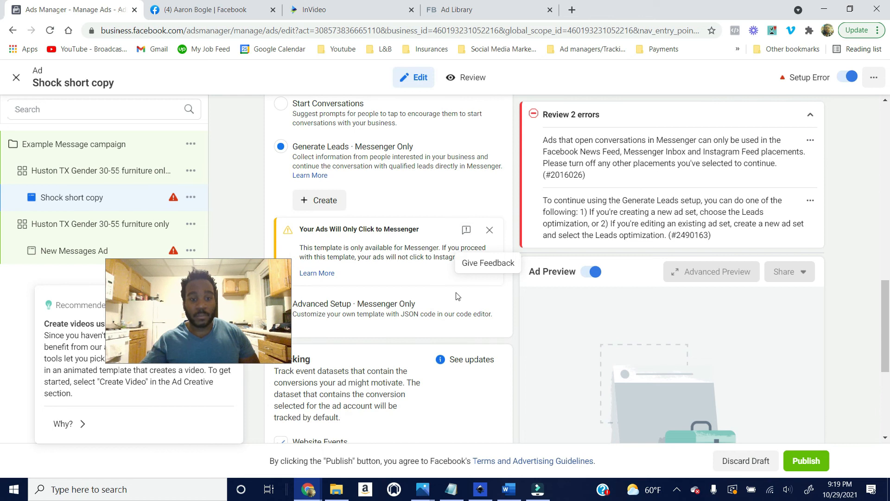
scroll(457, 296, down, 1)
scroll(457, 296, down, 3)
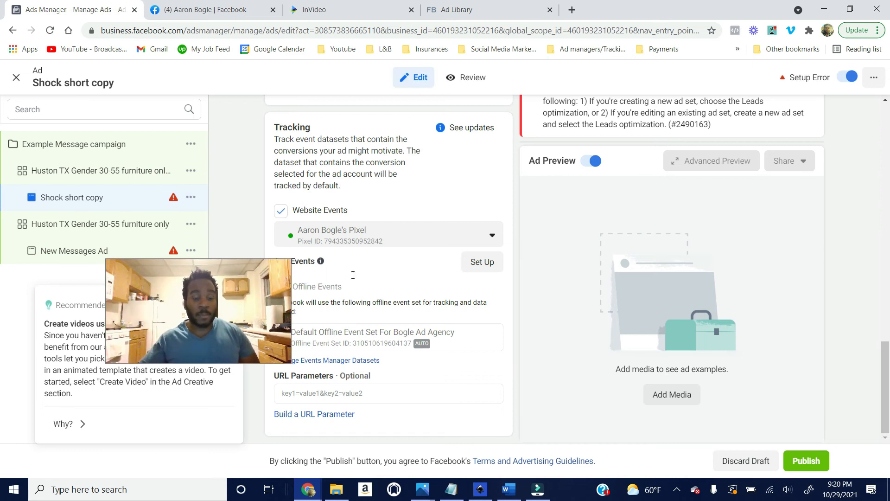
scroll(421, 337, up, 8)
scroll(435, 359, up, 2)
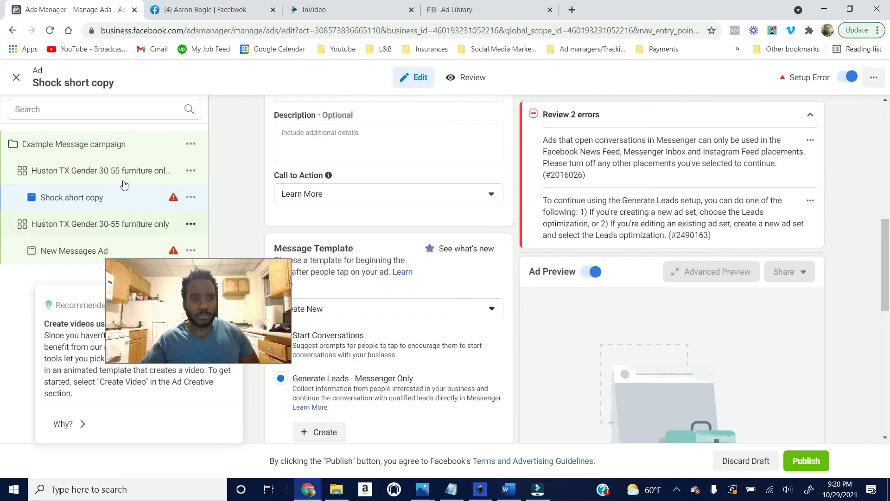
Step: Leave the ad editor and check the Ads Manager page for pixels with Facebook Pixel Helper
click(20, 79)
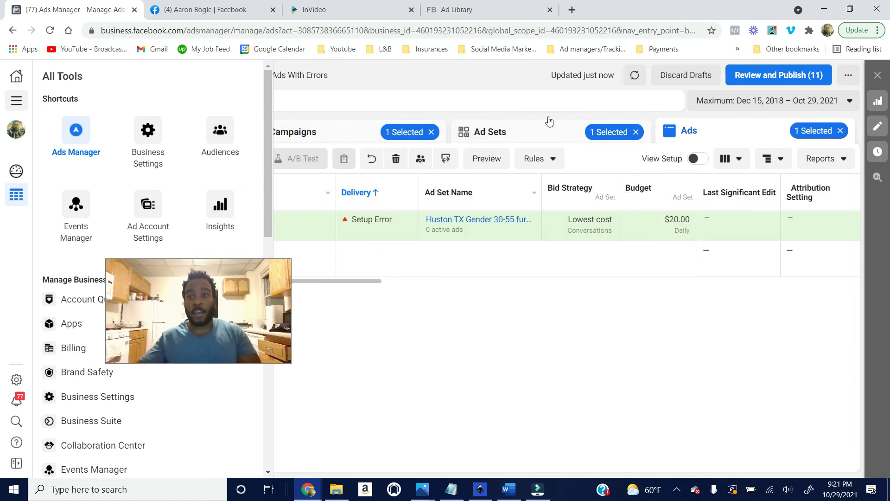
click(735, 31)
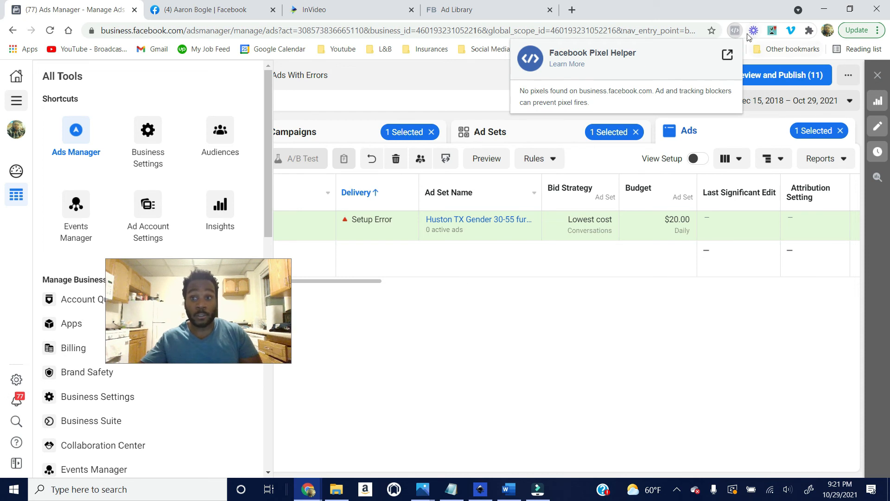
click(466, 330)
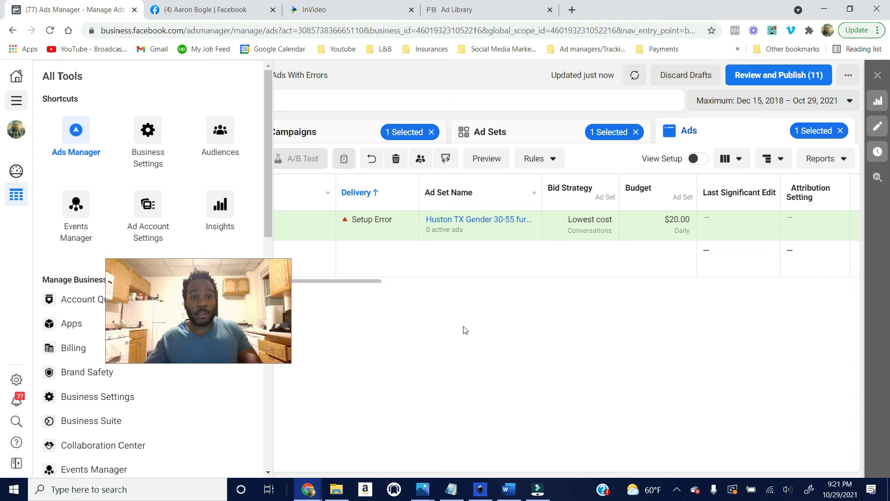
Step: Revisit the InVideo contractor templates and the Ad Library roofer ads, and return to Ads Manager
click(353, 5)
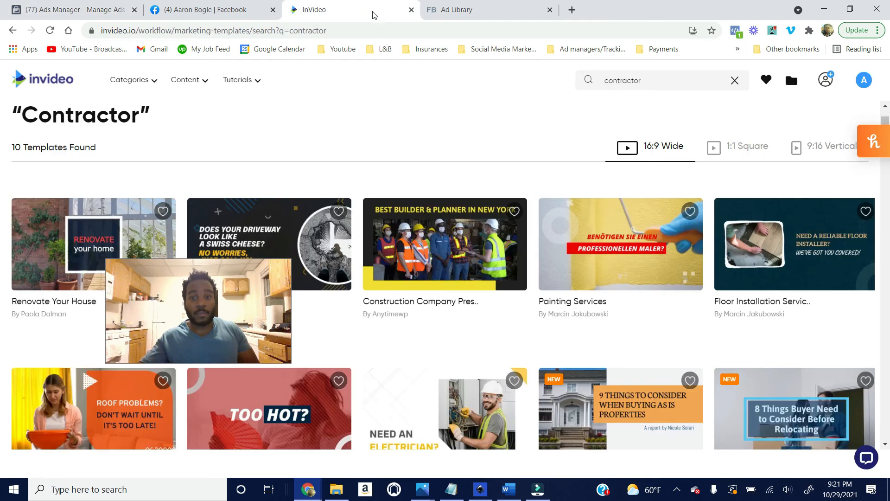
click(482, 4)
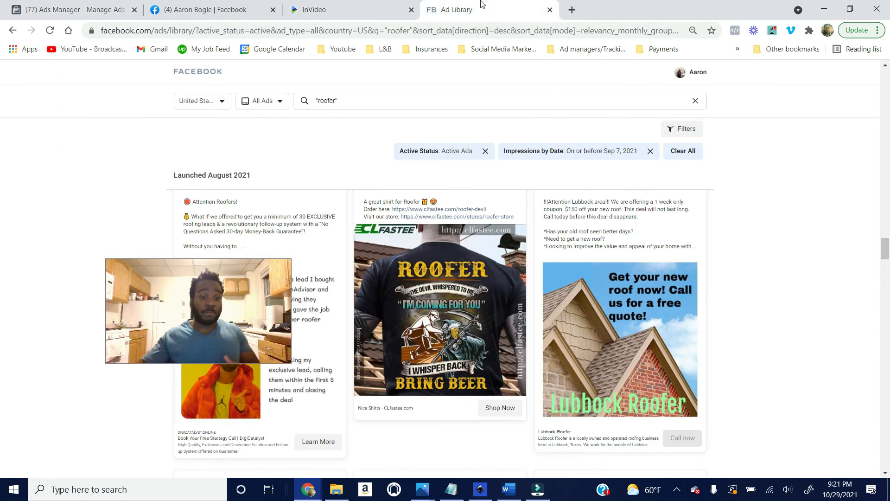
click(355, 4)
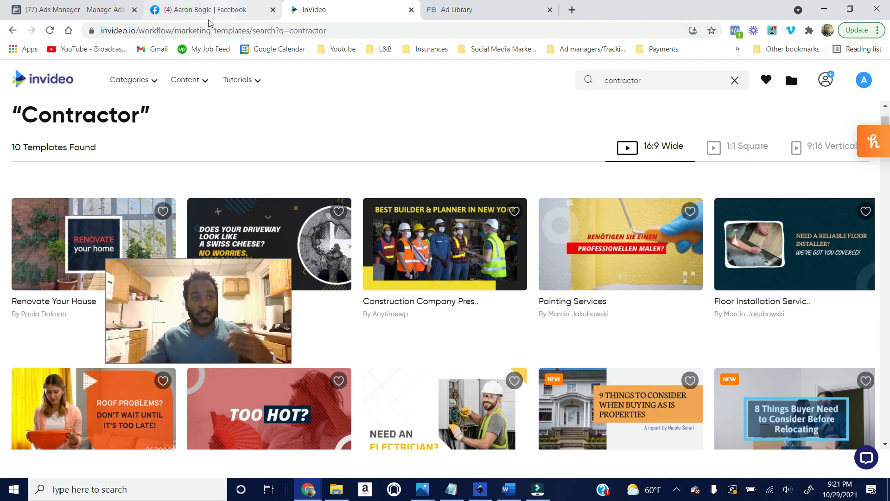
click(72, 14)
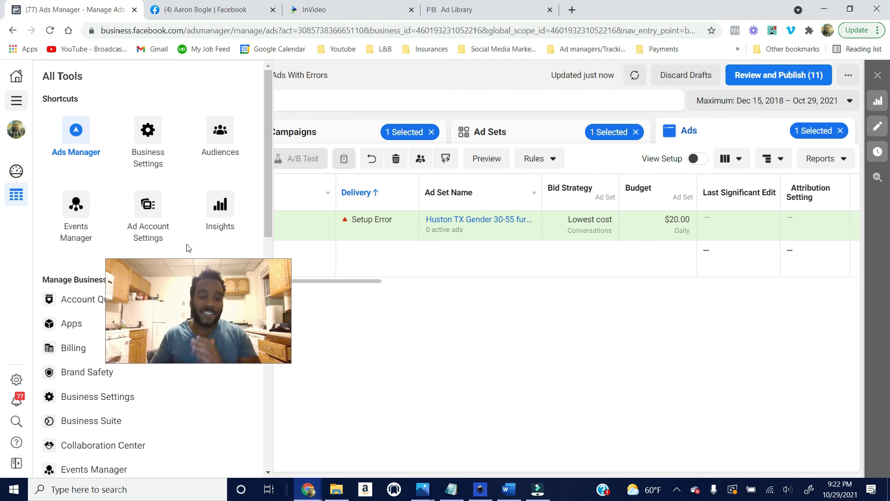
Step: Open the Audiences tool and start creating a custom audience
drag(198, 292, 238, 272)
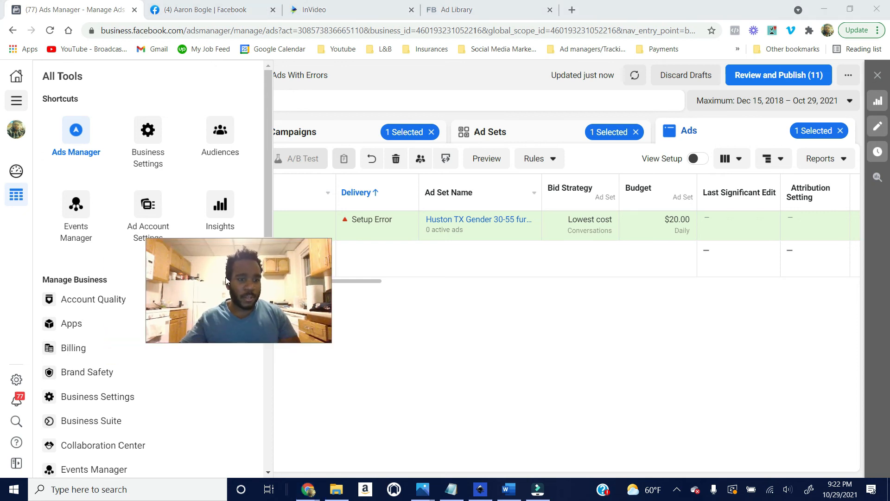
click(220, 139)
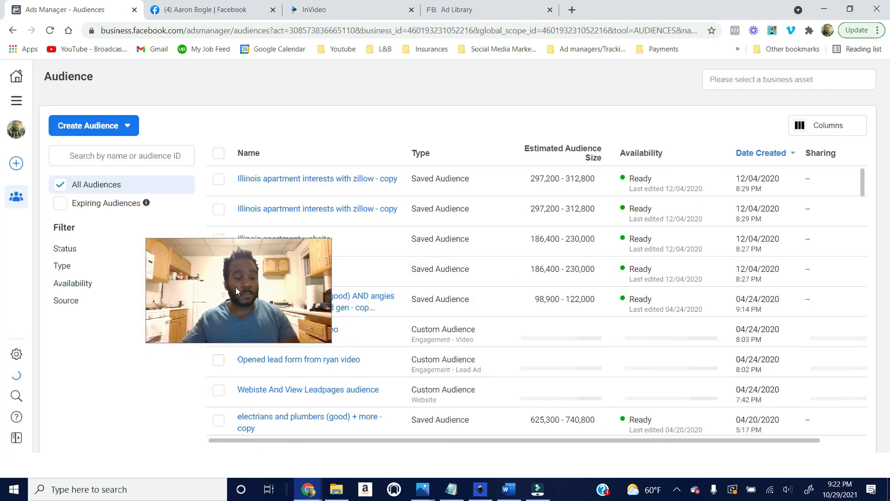
drag(265, 285, 295, 244)
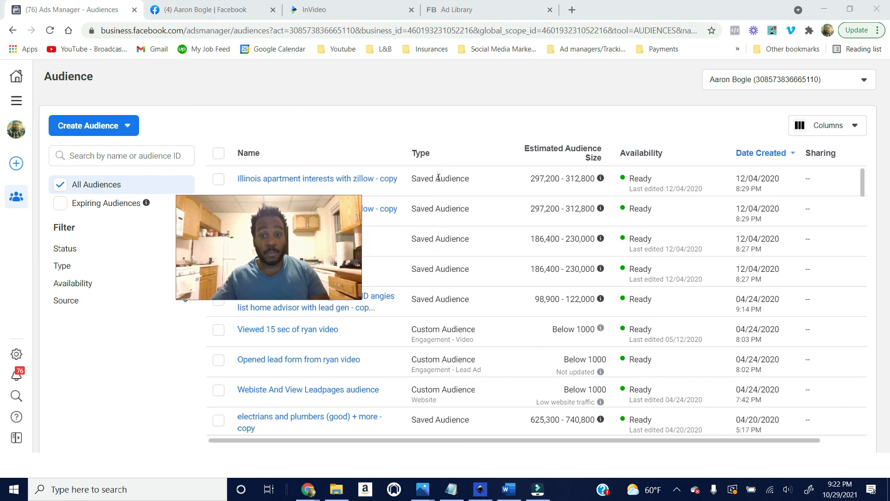
click(125, 127)
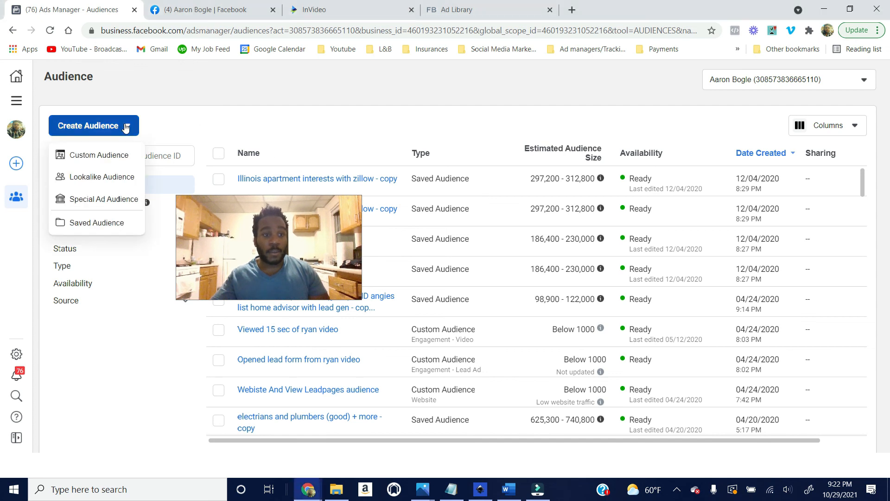
click(119, 156)
drag(257, 235, 698, 178)
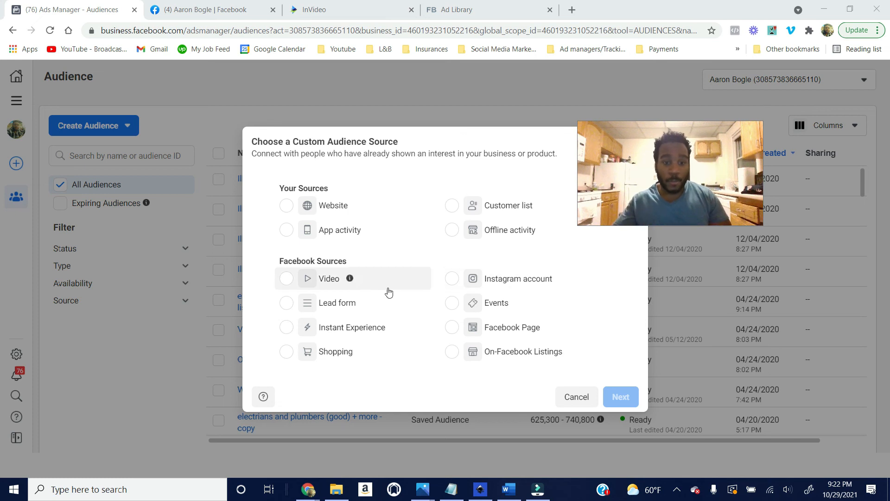
Step: Try the Facebook Page, Video, Lead form, Website and Customer list options as the custom audience source
click(492, 335)
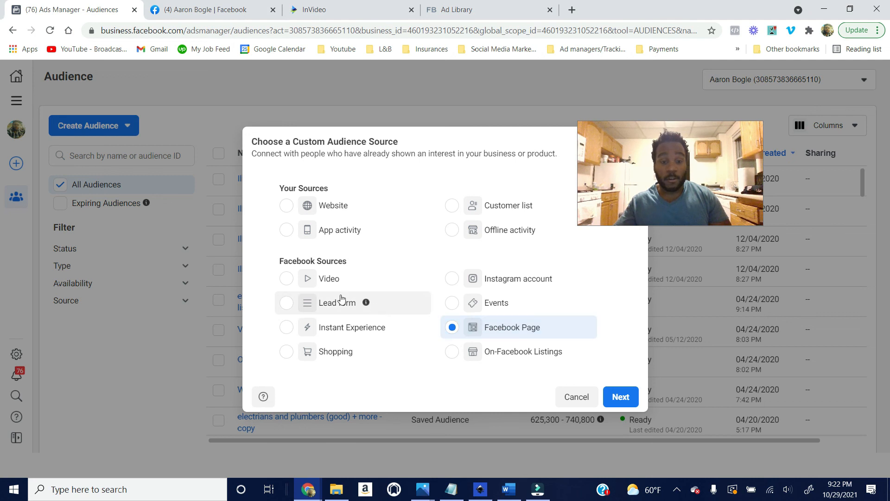
click(324, 279)
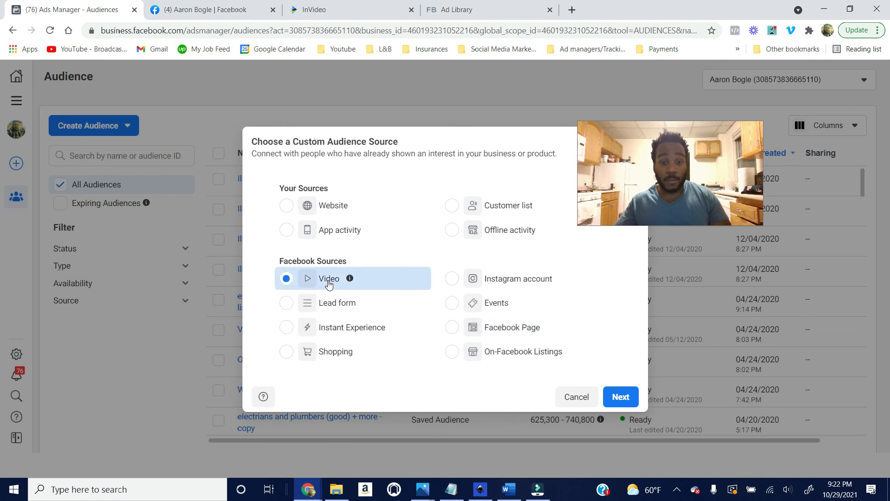
click(334, 308)
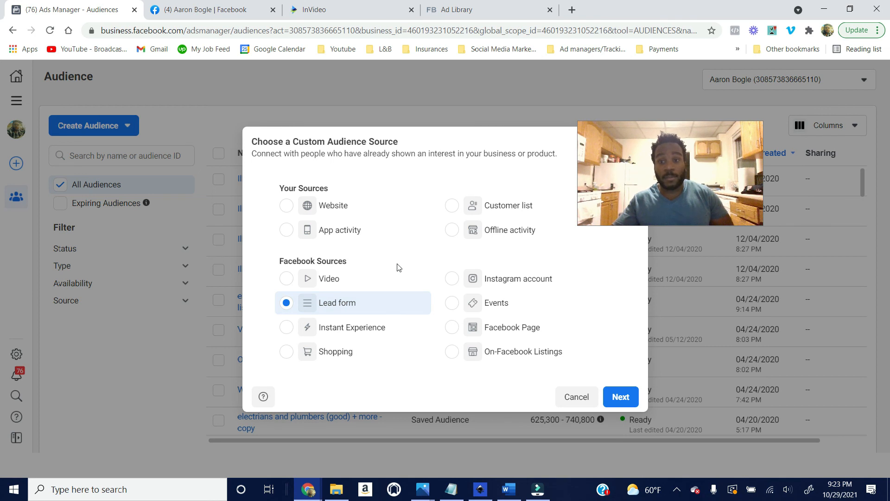
click(338, 207)
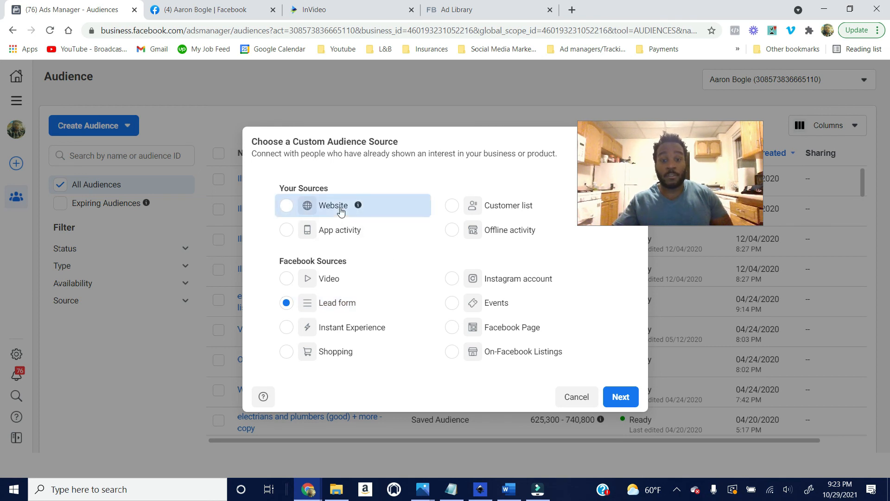
double_click(487, 207)
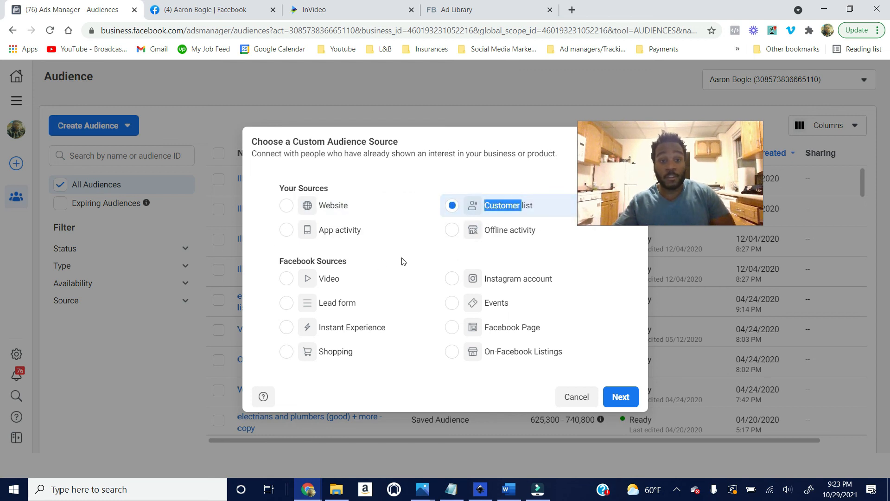
Step: Use Facebook Page as the audience source and set its event to "People who engaged with any post or ad"
click(501, 331)
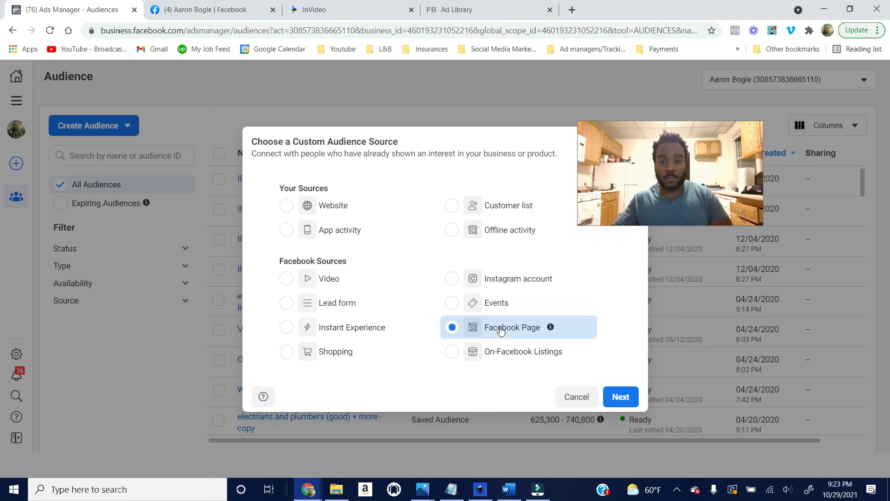
click(616, 397)
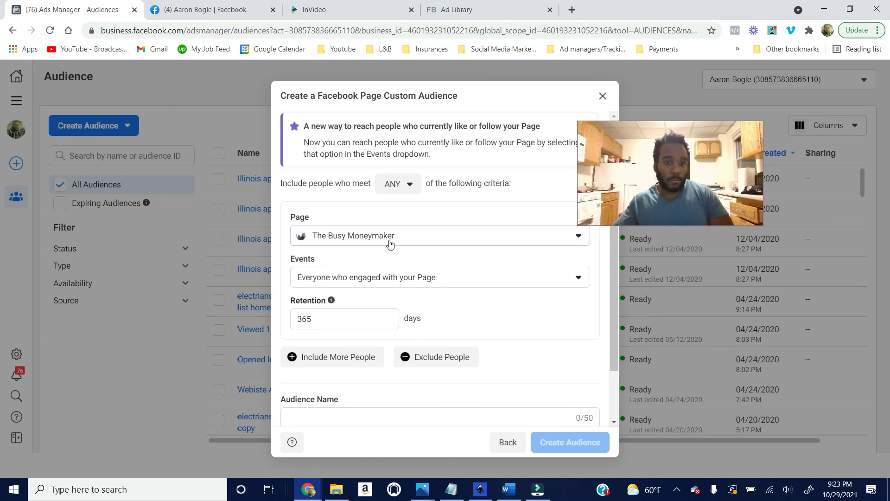
click(382, 281)
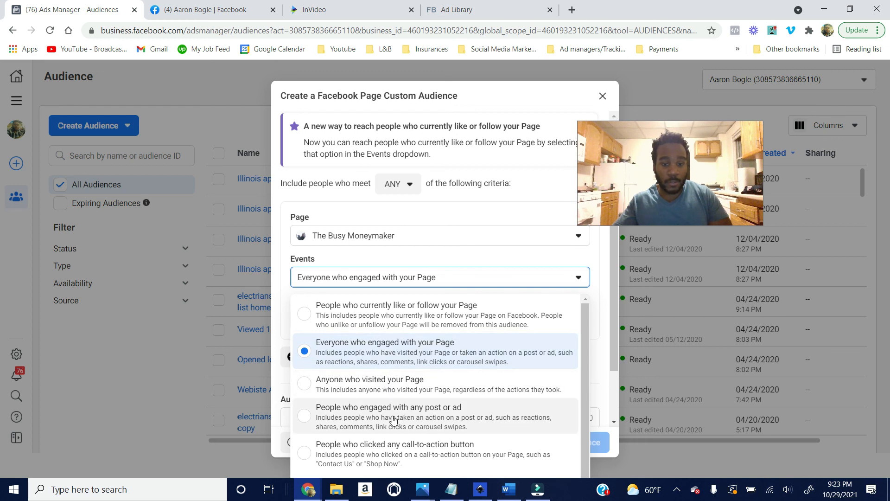
scroll(433, 421, down, 1)
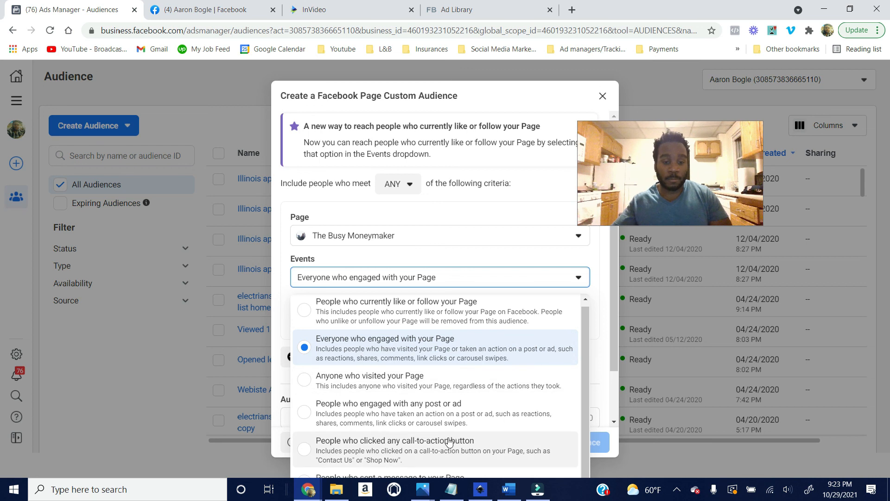
click(442, 414)
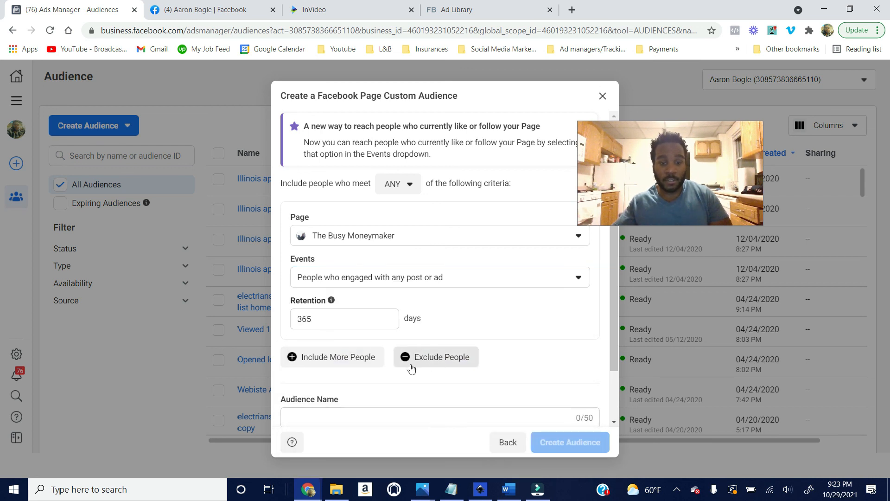
Step: Name the audience "engeged with CTA" and create it
scroll(383, 419, down, 2)
click(399, 356)
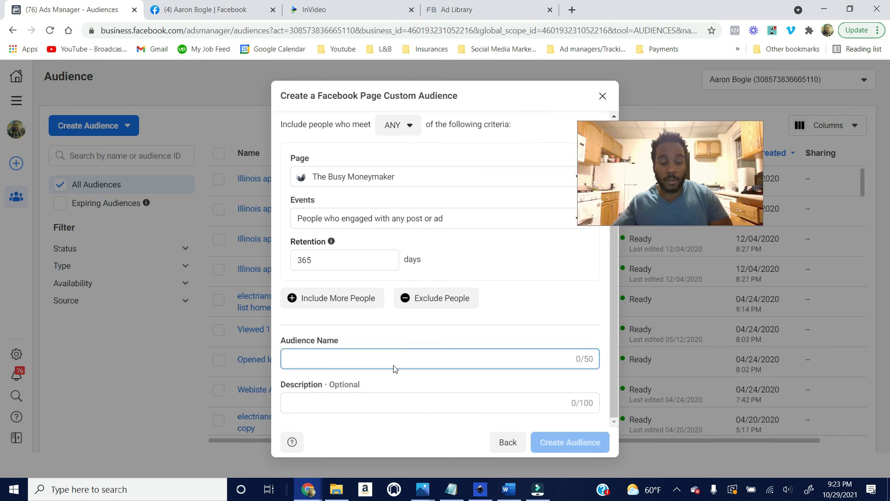
text(e)
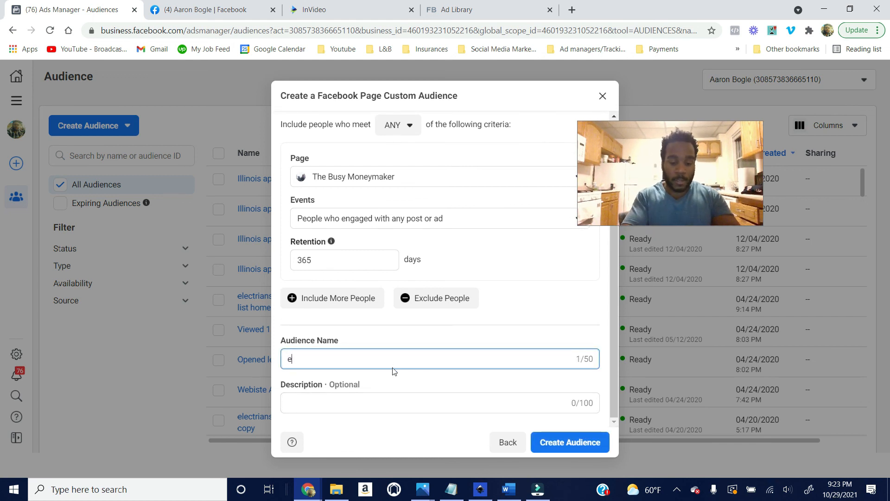
text(ngeged with CTA)
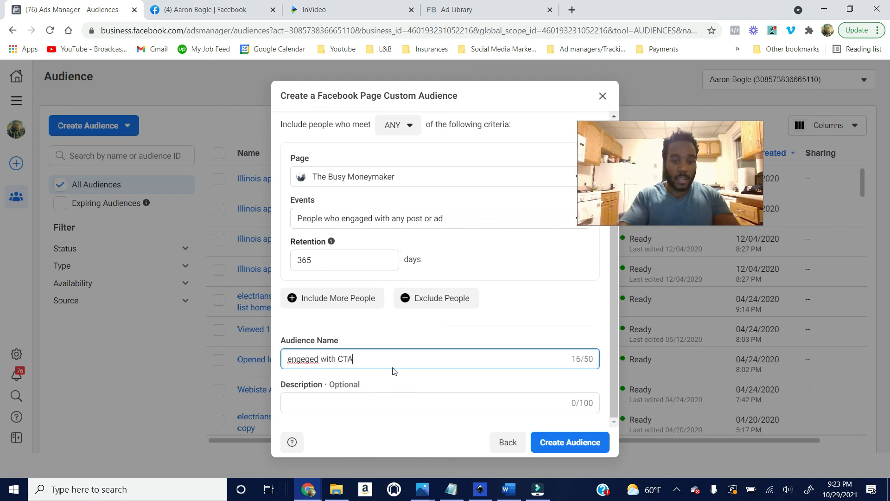
click(546, 438)
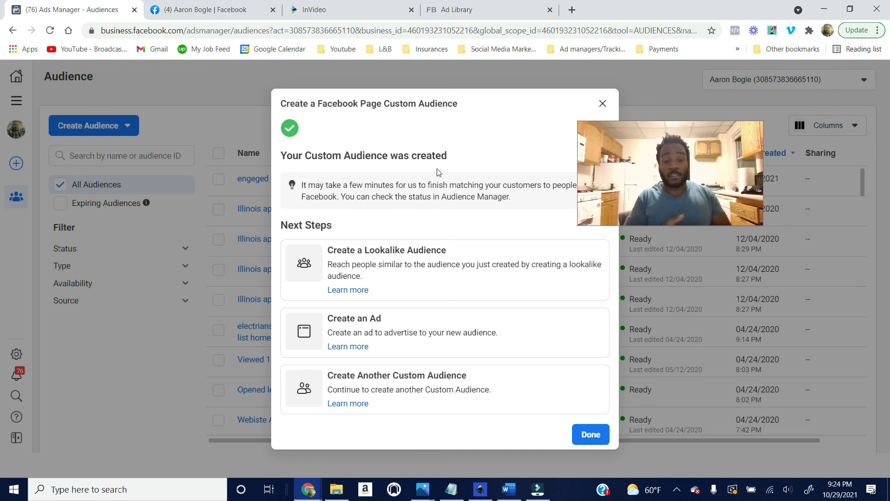
Step: Create a 1% lookalike audience from the "engeged with CTA" source with United States as the audience location
click(427, 284)
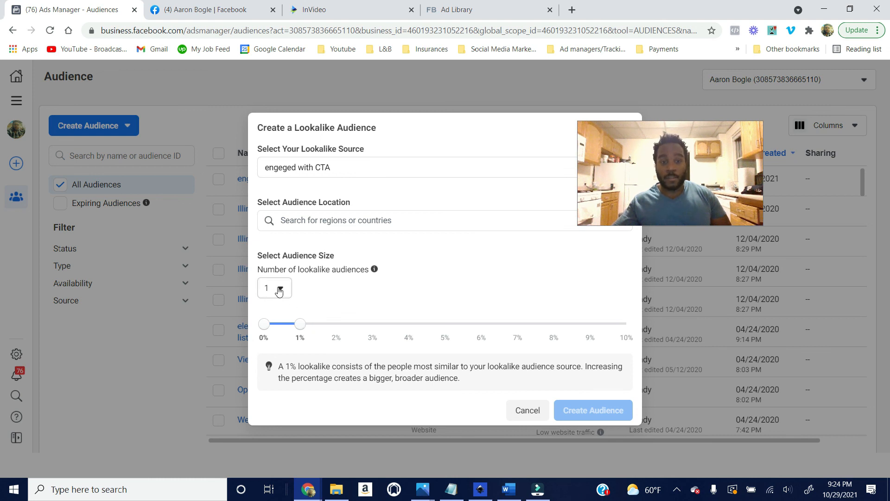
click(313, 220)
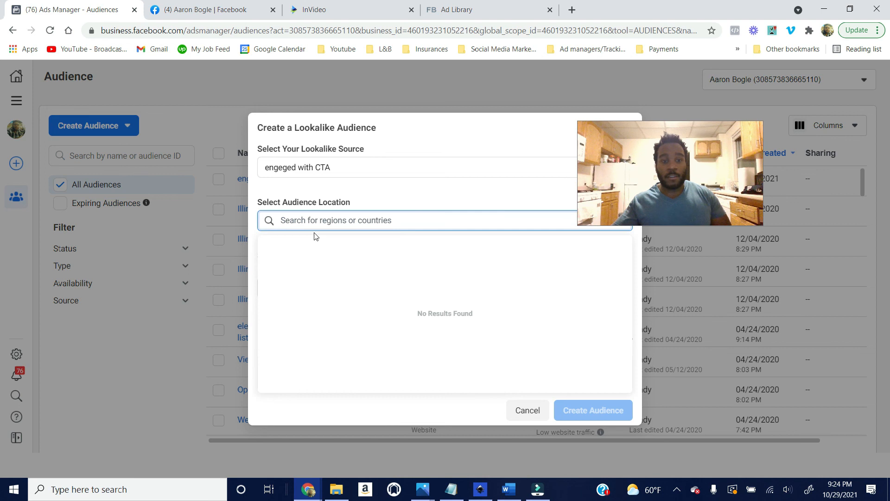
text(united)
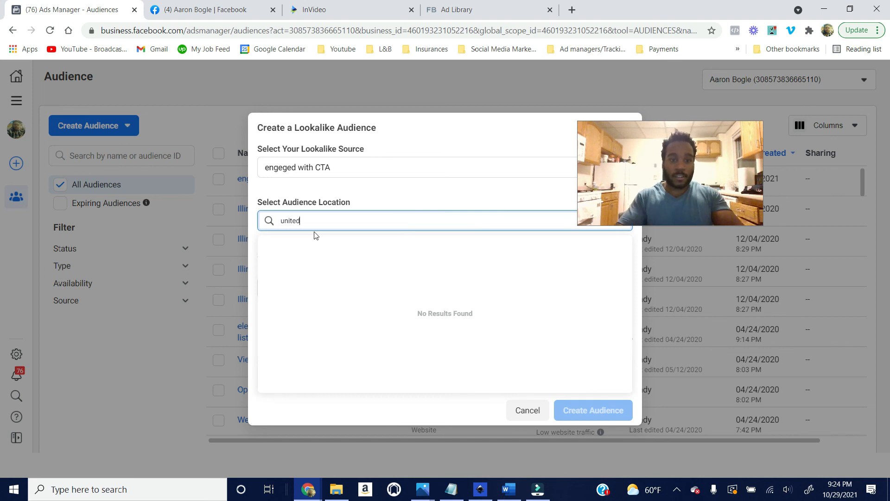
click(315, 281)
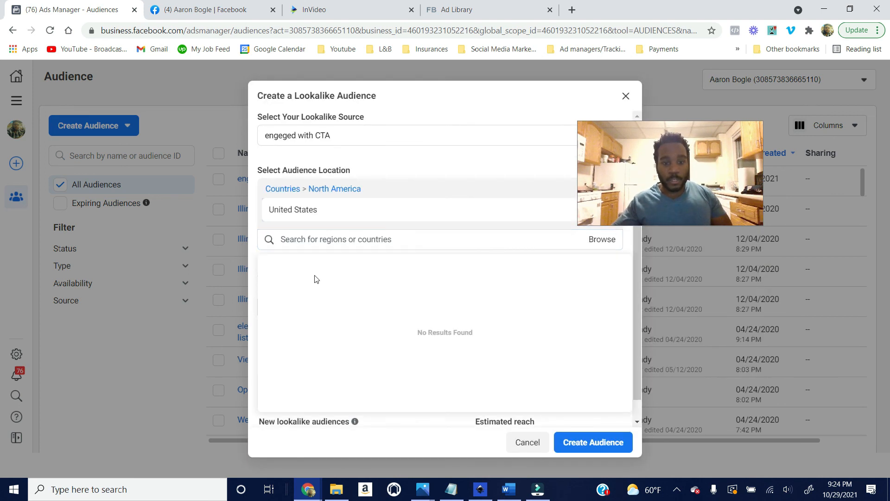
click(429, 191)
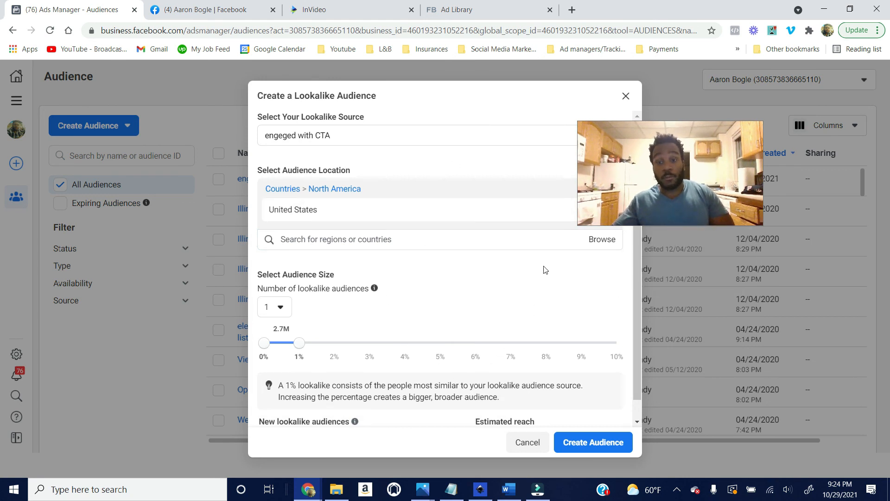
click(602, 442)
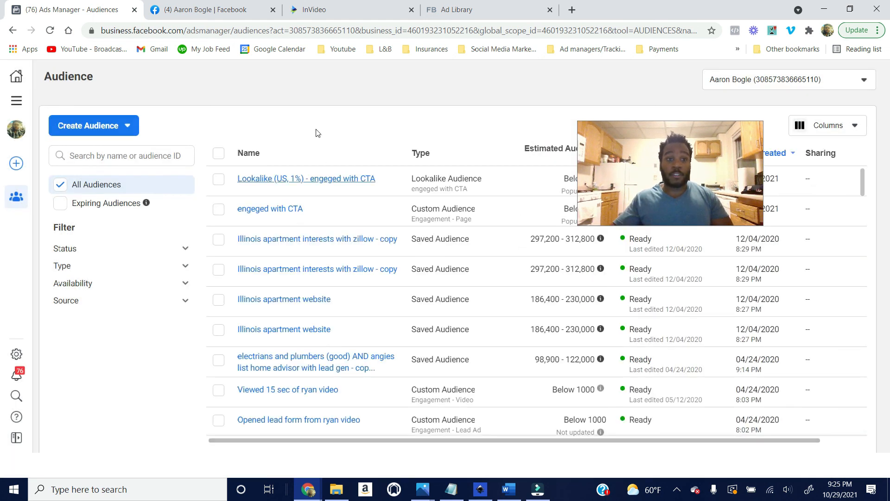
Step: Return to the campaigns and open the "Huston TX Gender 30-55 furniture only - Copy" ad set of Example Message campaign for editing
click(16, 100)
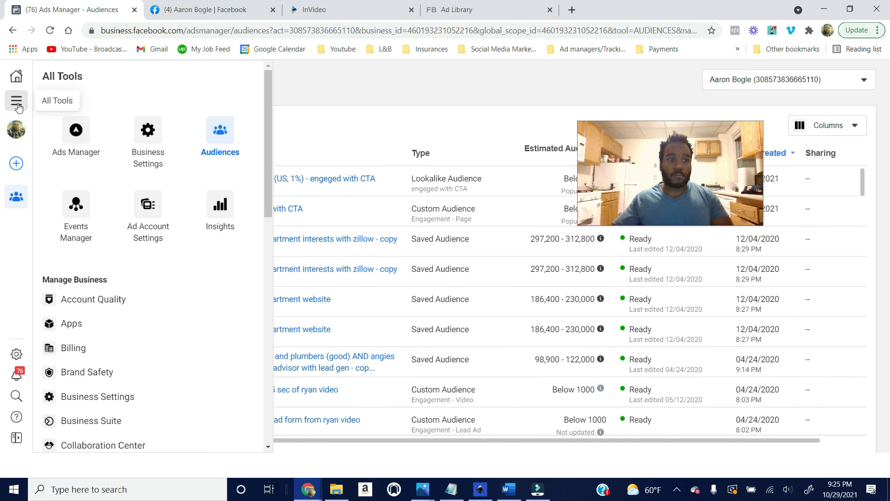
click(94, 134)
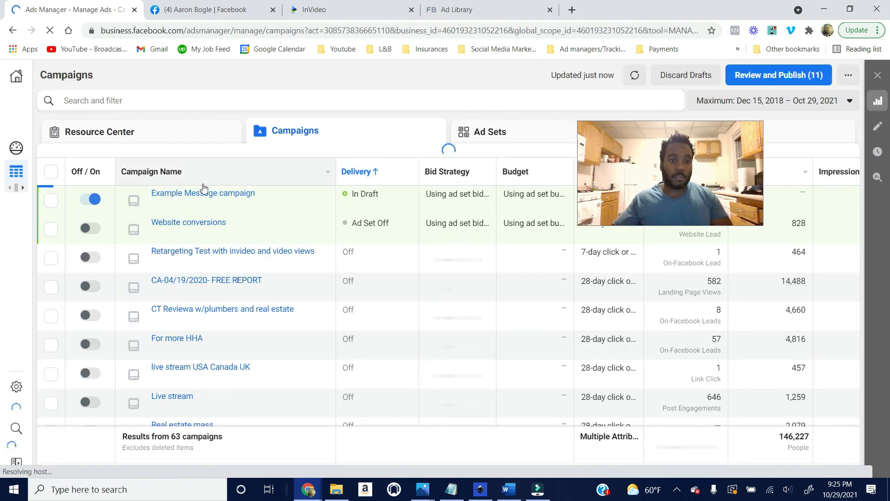
click(206, 195)
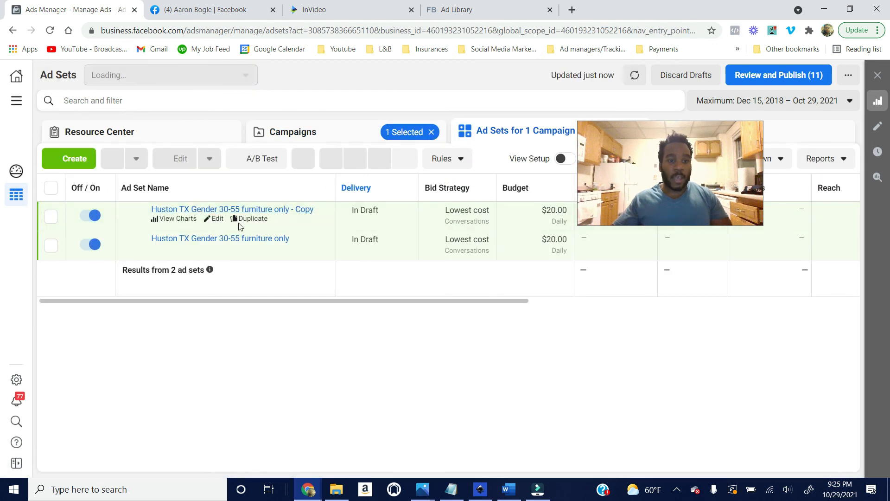
click(218, 219)
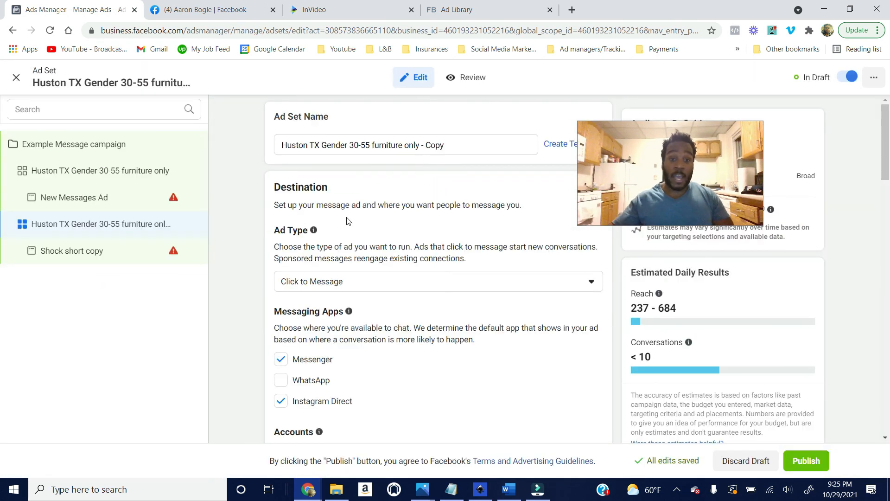
Step: Add the lookalike audience "Lookalike (US, 1%) - engeged with CTA" to the copied ad set's custom audiences
scroll(373, 232, down, 2)
scroll(373, 232, down, 8)
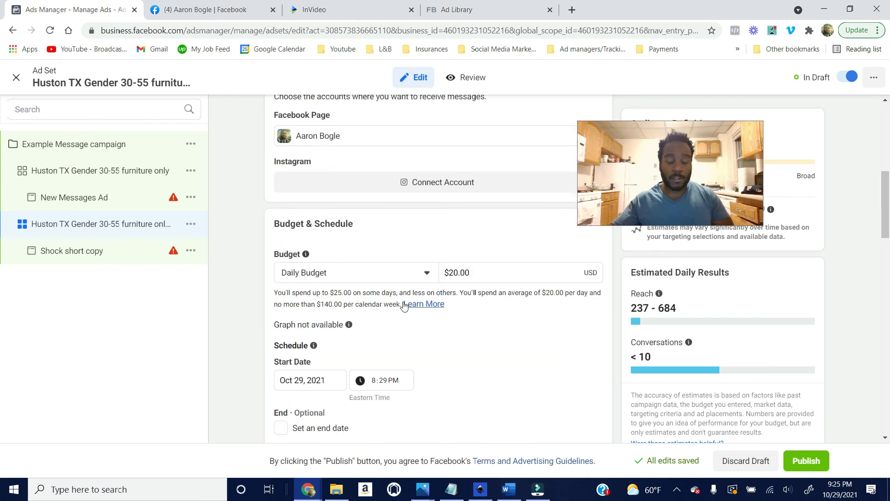
scroll(407, 317, down, 3)
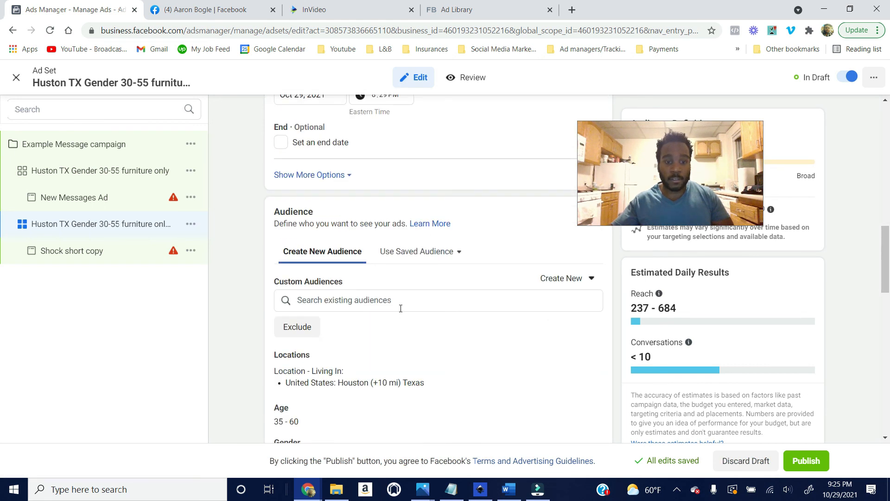
click(402, 255)
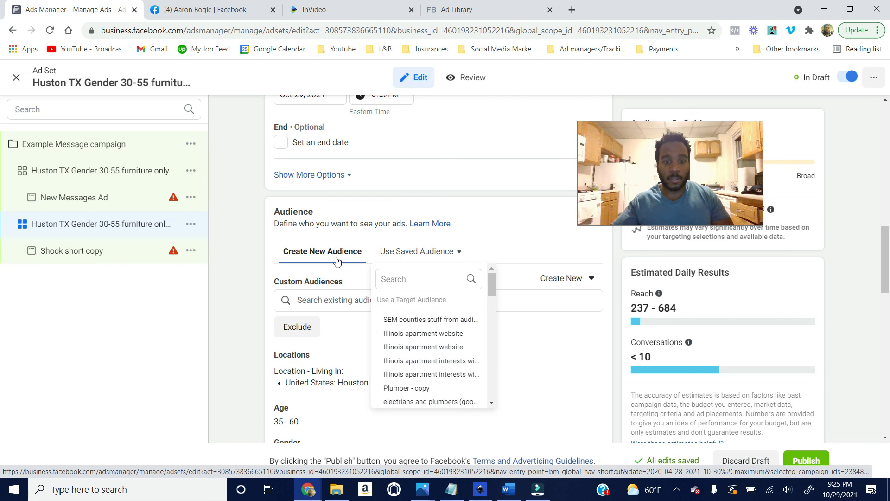
click(342, 277)
click(459, 292)
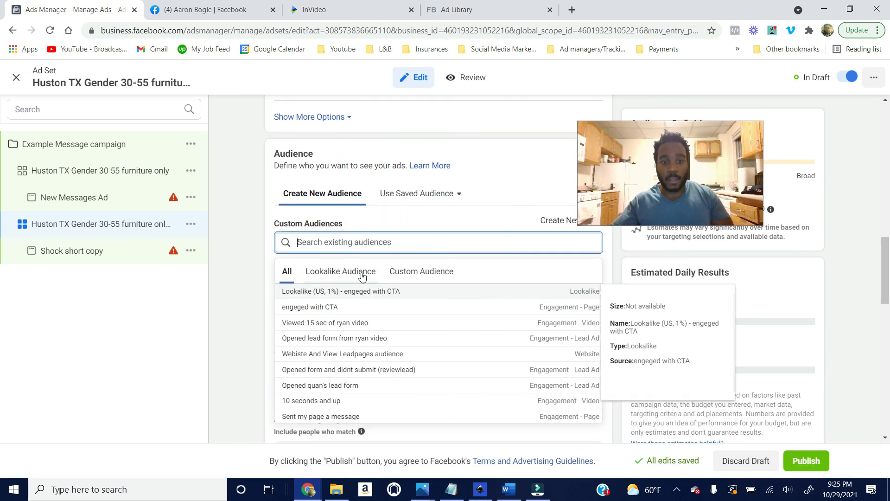
click(362, 274)
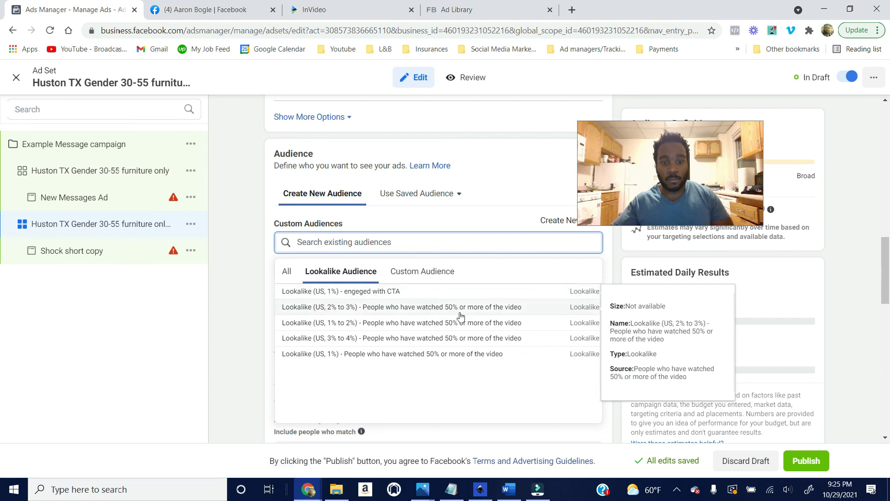
click(534, 295)
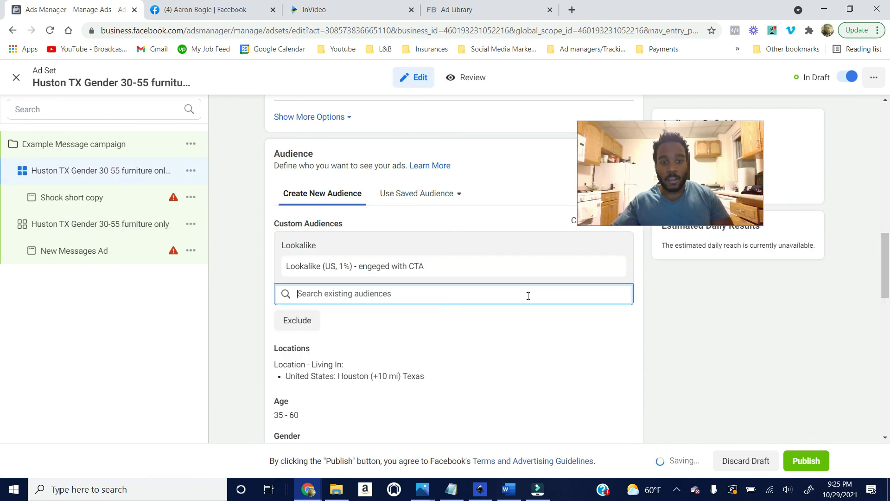
click(540, 176)
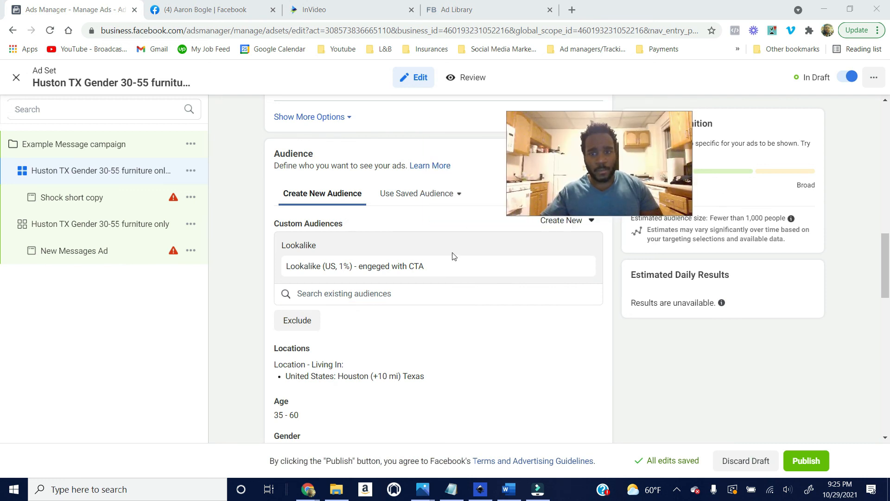
Step: Review the copied ad set's location, age and detailed targeting, and open the original "Huston TX Gender 30-55 furniture only" ad set for comparison
scroll(485, 273, down, 3)
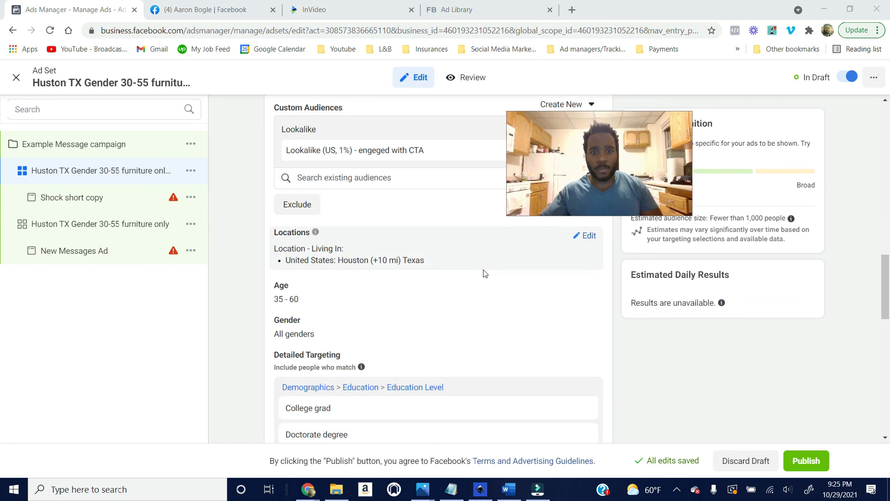
scroll(486, 273, down, 3)
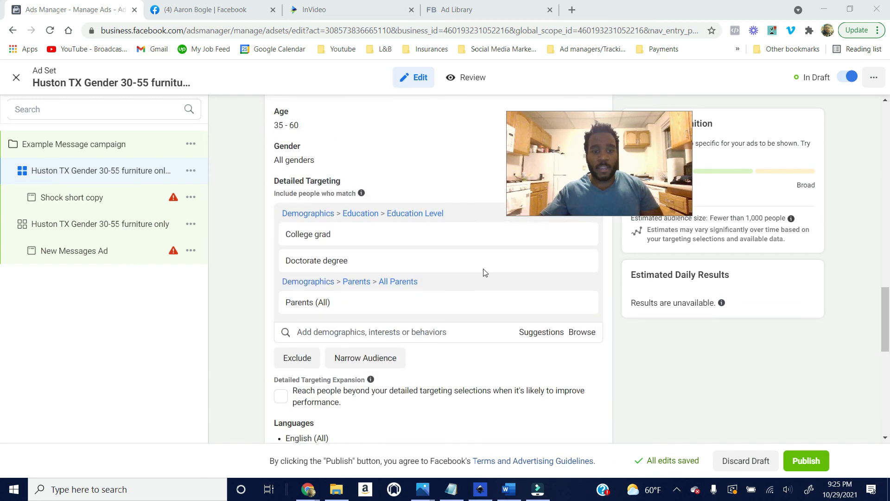
scroll(441, 292, up, 6)
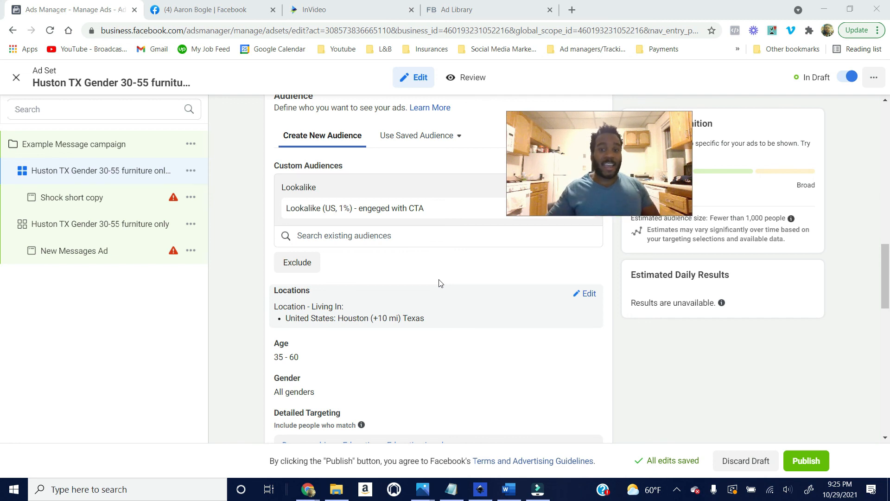
click(142, 230)
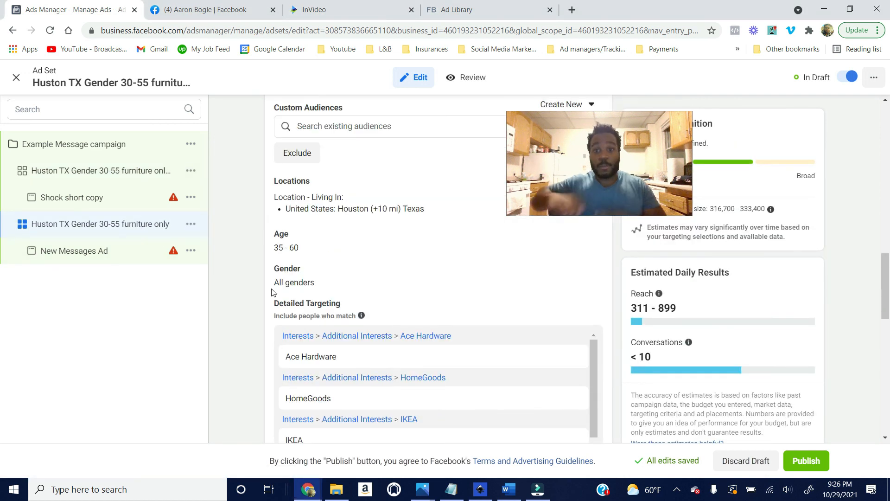